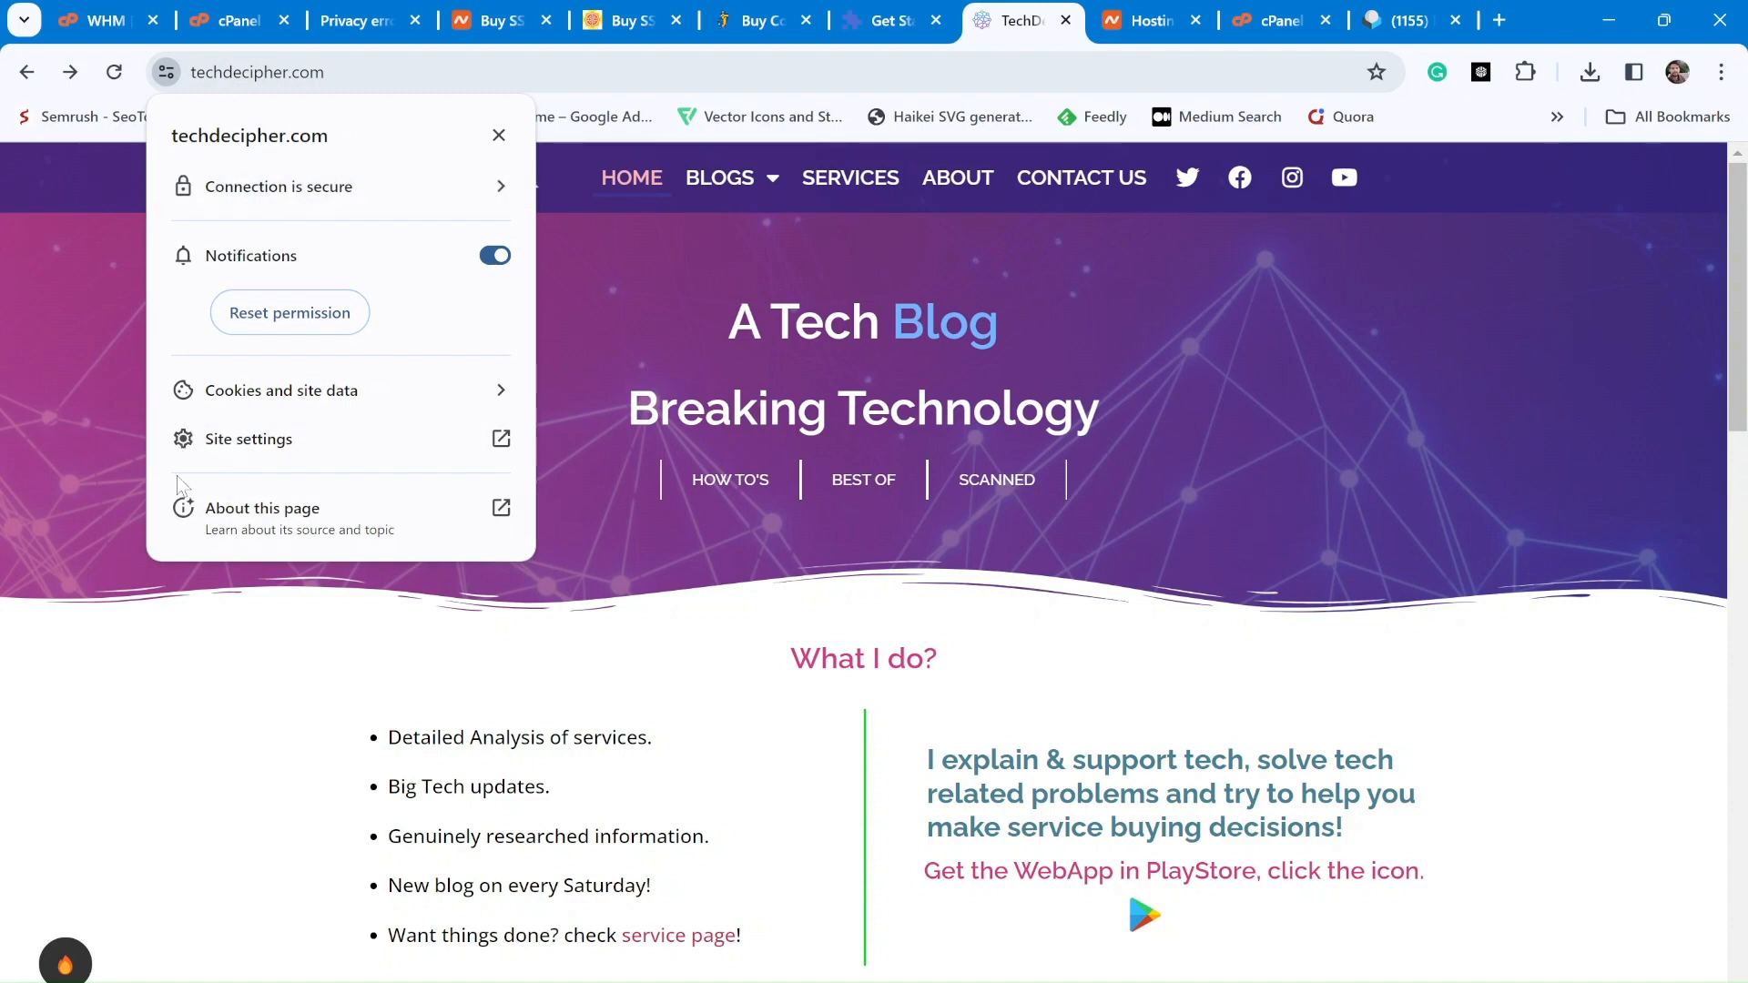
Compare the secure techdecipher.com site with the serveradmin.techdecipher.com privacy error and its SSL/TLS Status list in cPanel
left_click(263, 721)
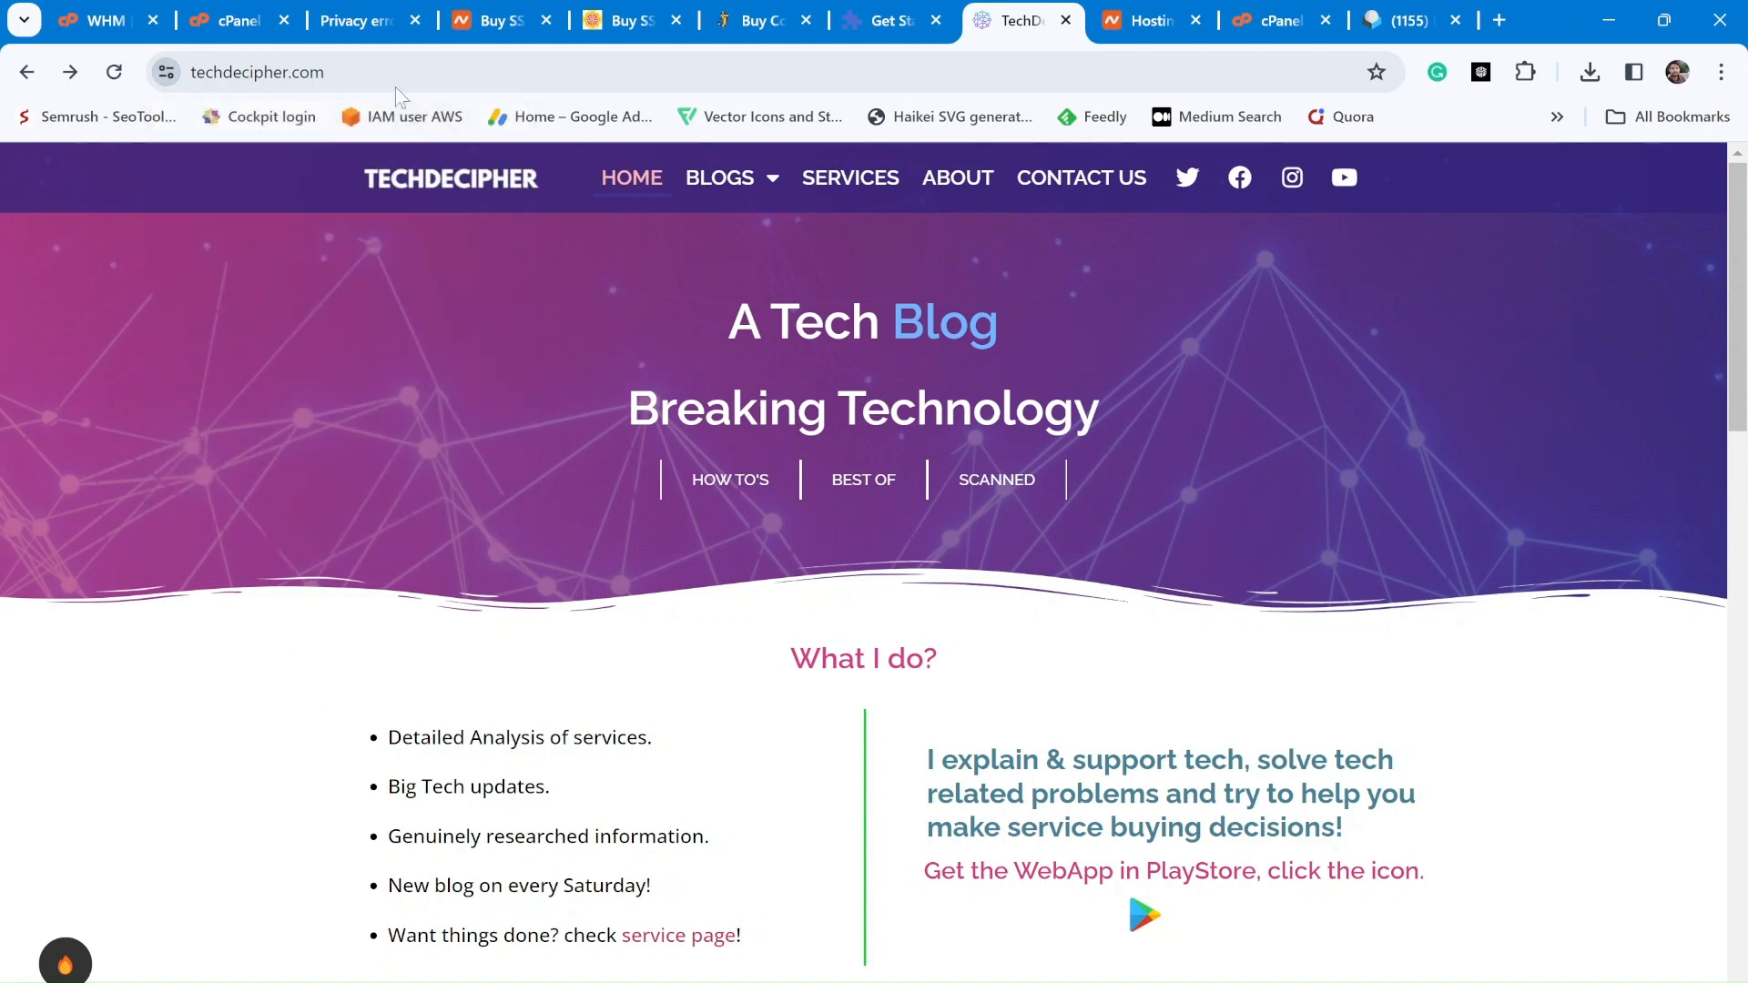
left_click(367, 21)
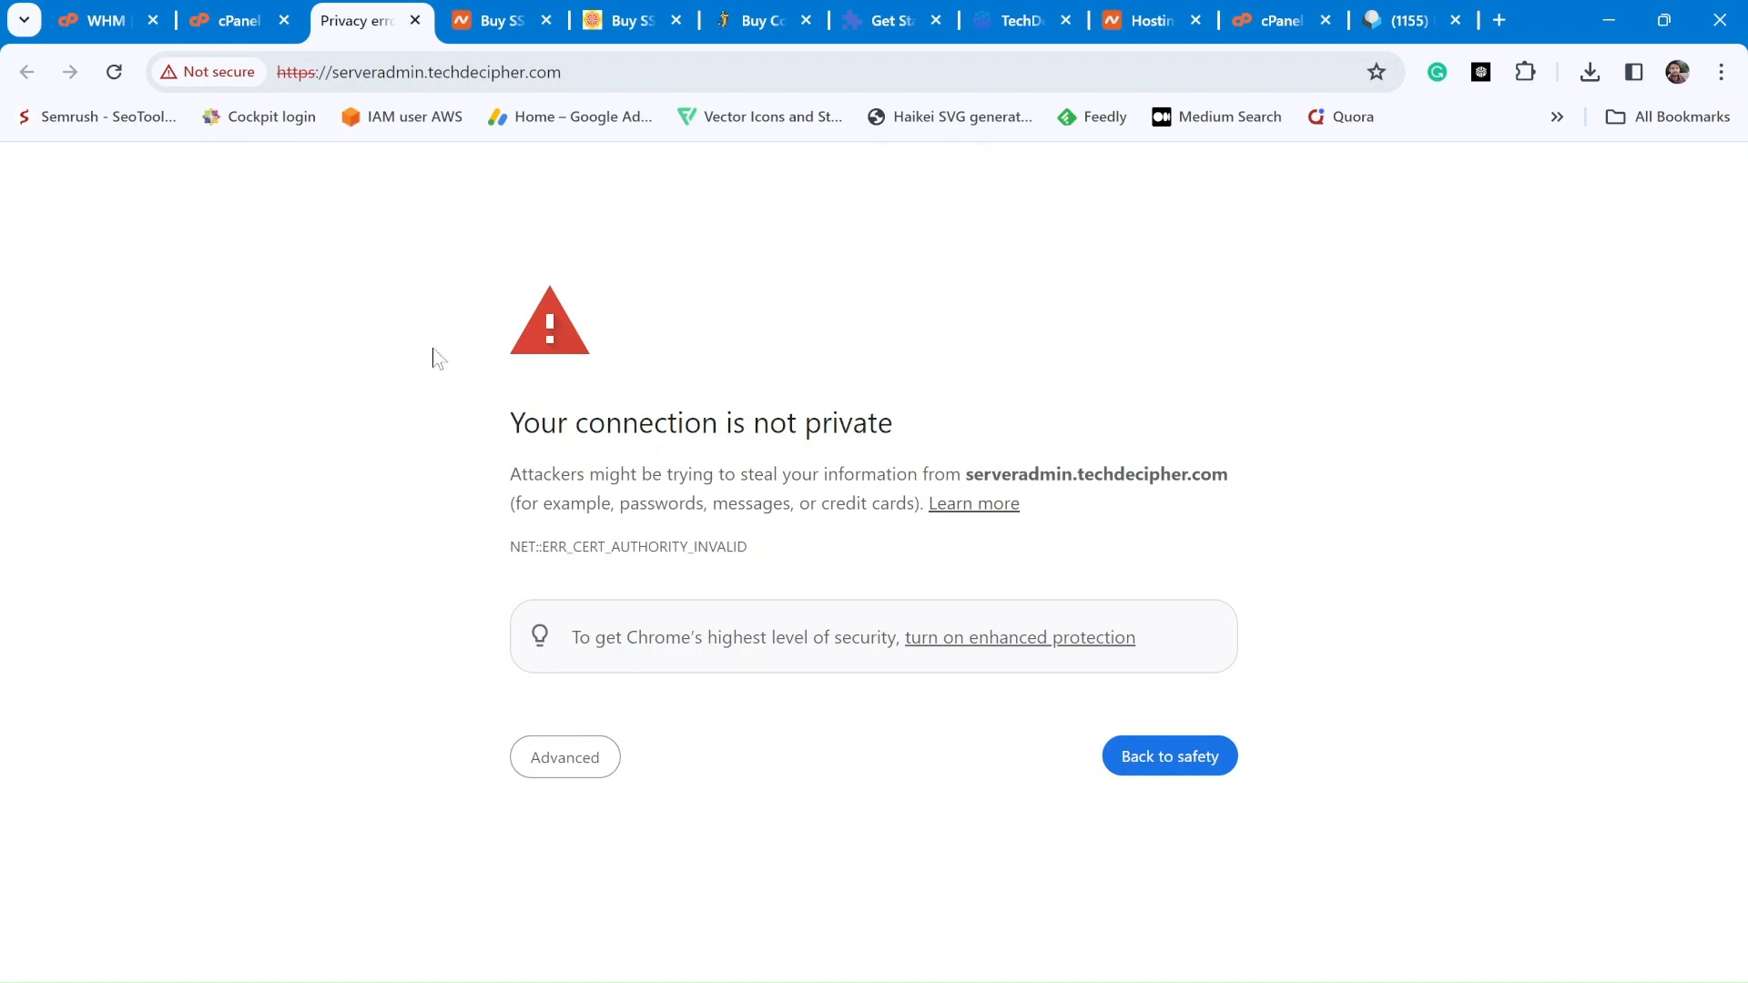
left_click(235, 20)
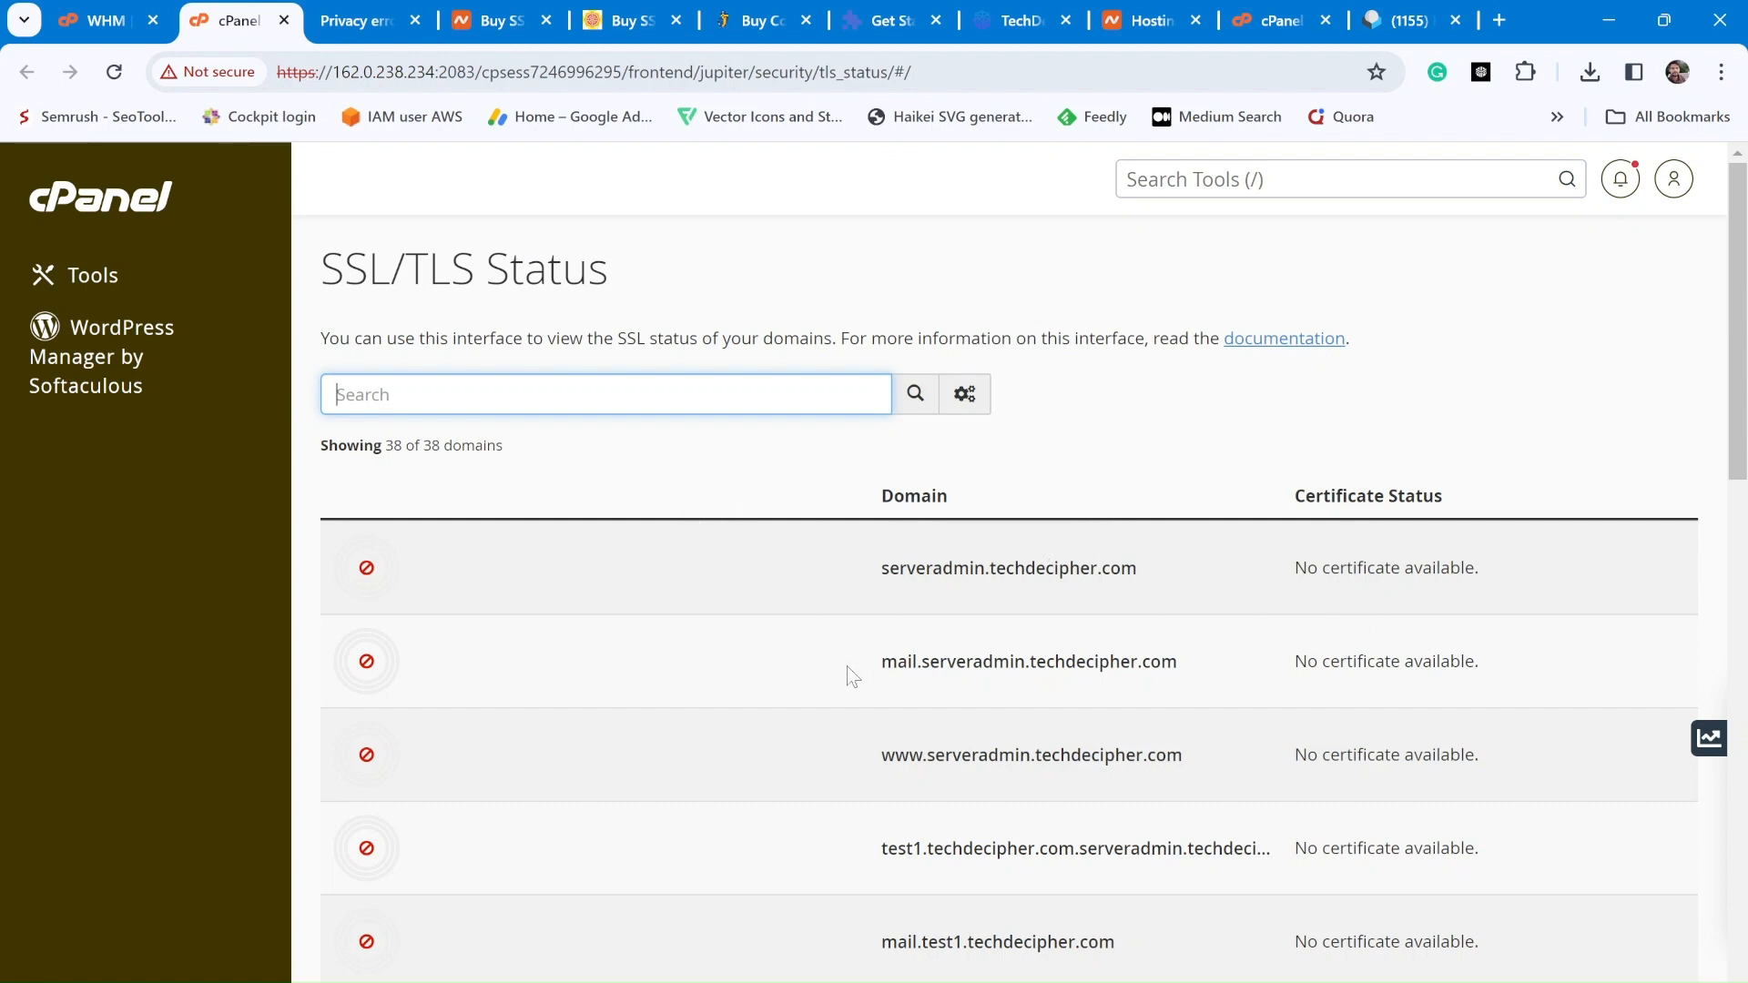
left_click_drag(317, 266, 657, 269)
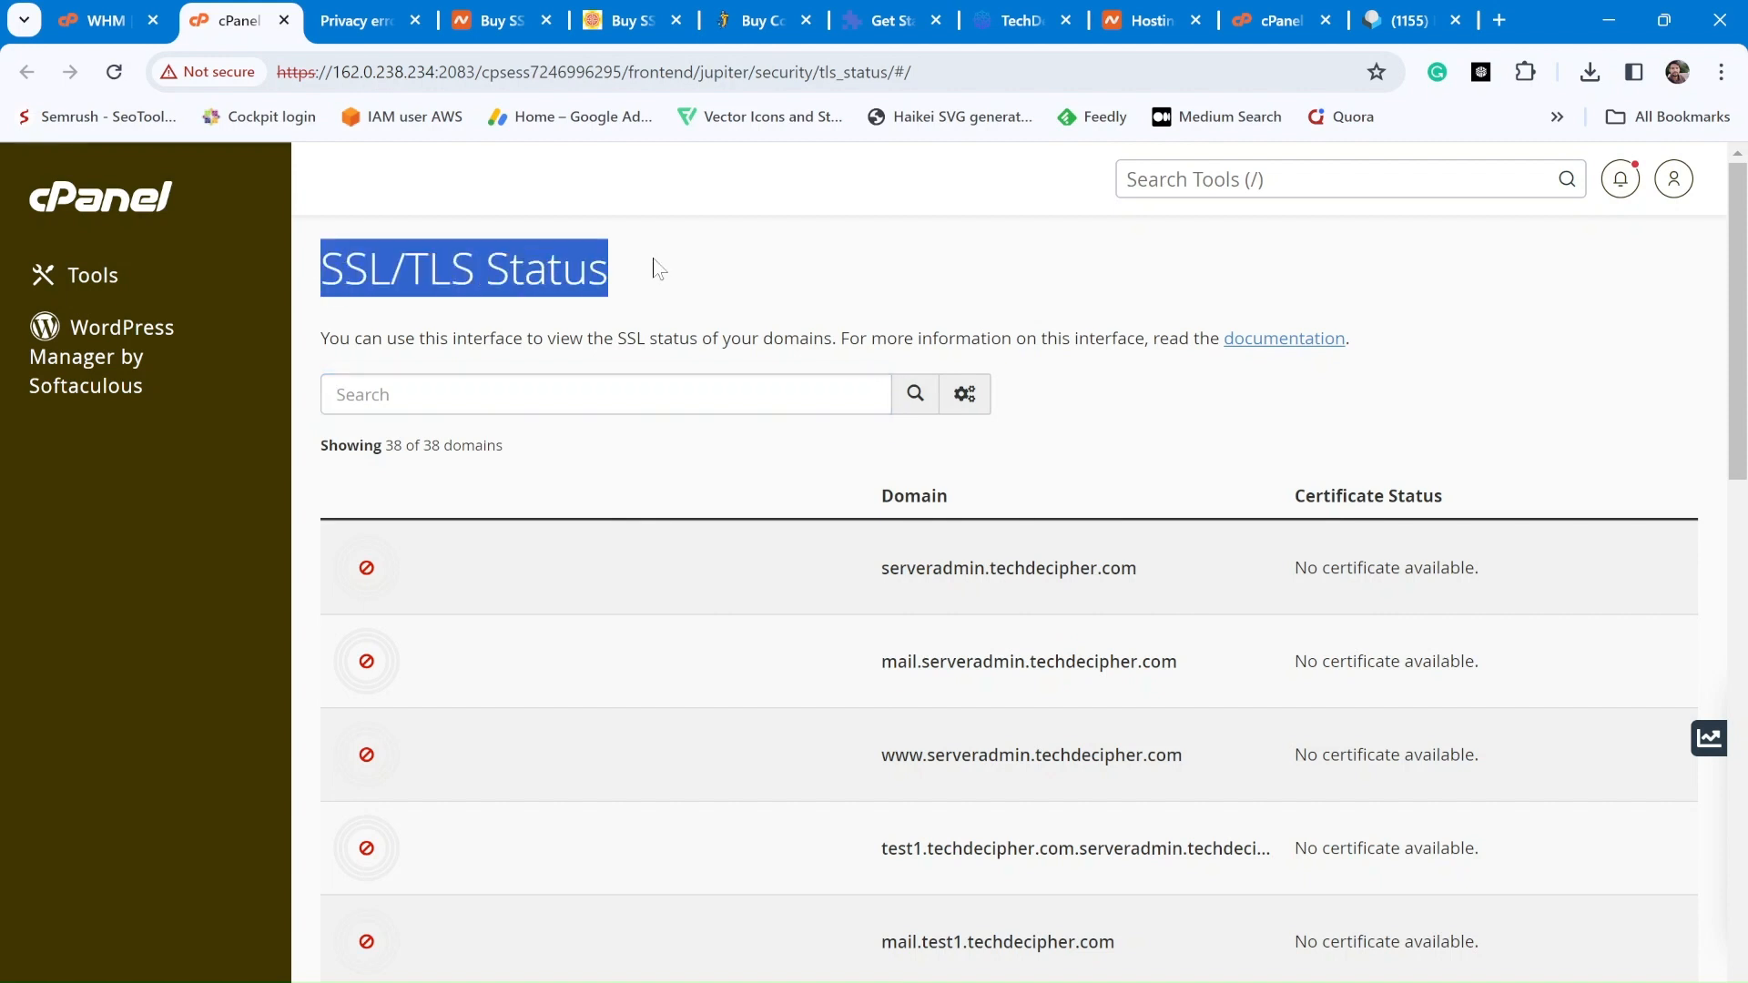
left_click(750, 303)
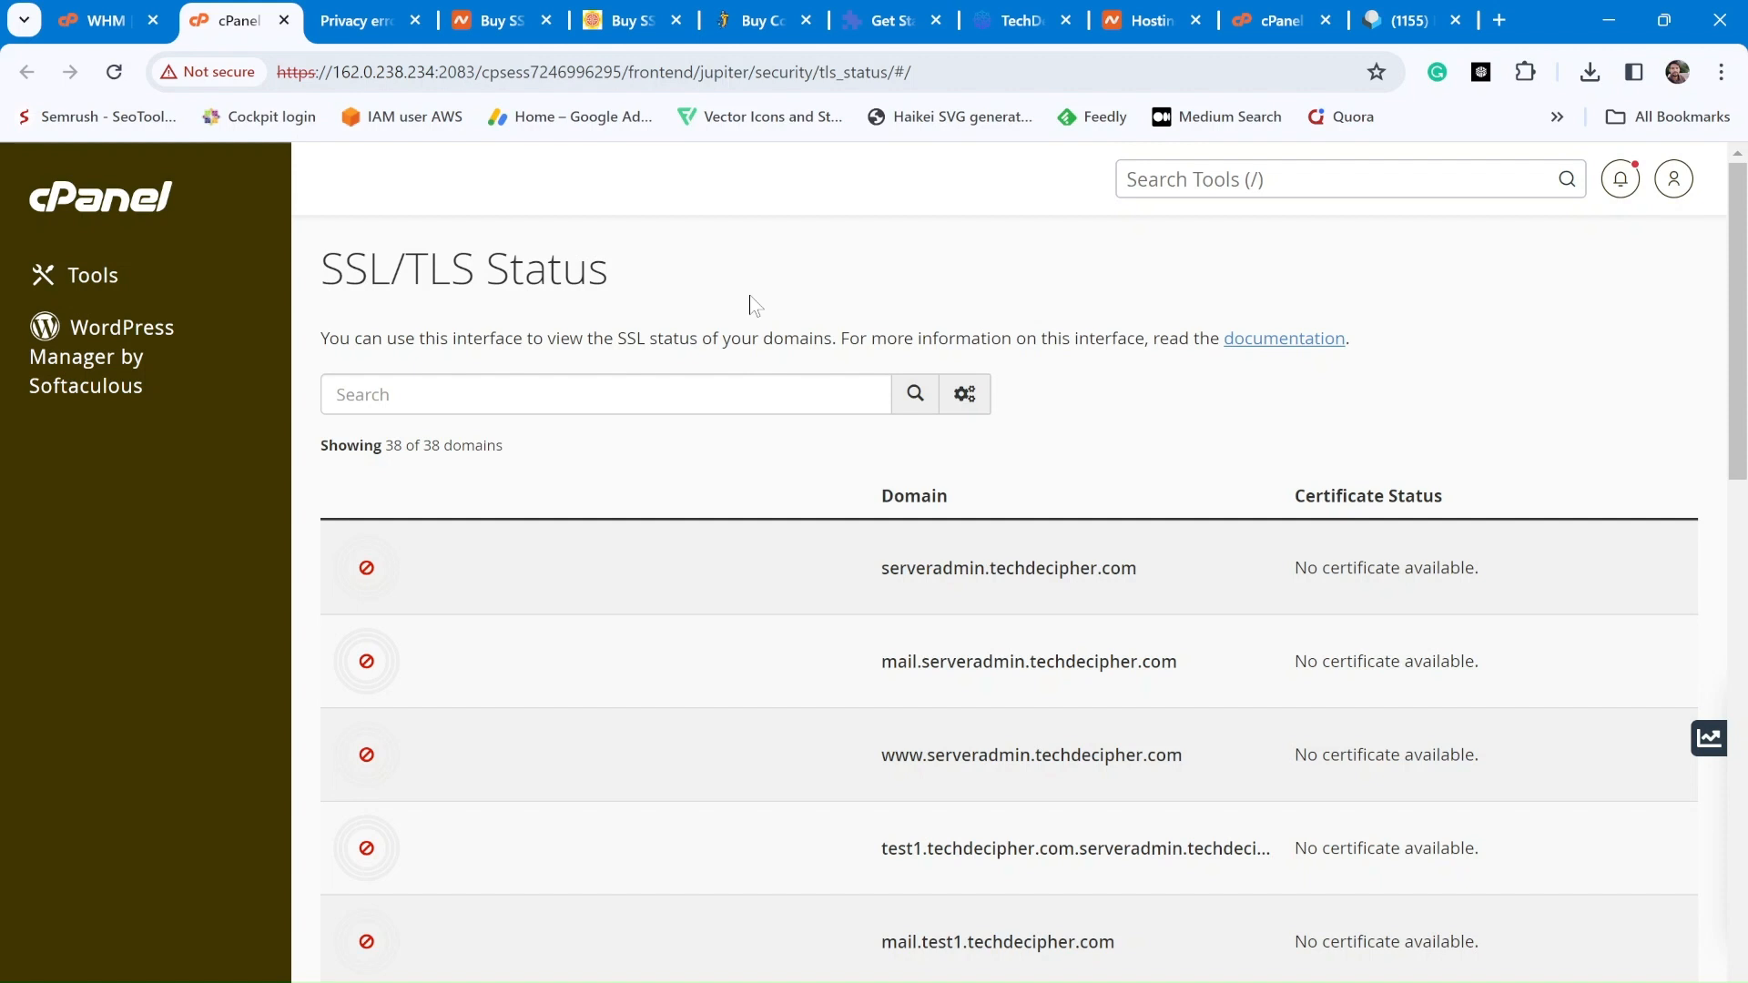
Compare one-year SSL certificate prices on the Namecheap, Indian SSL provider and HostGator pages
left_click(524, 20)
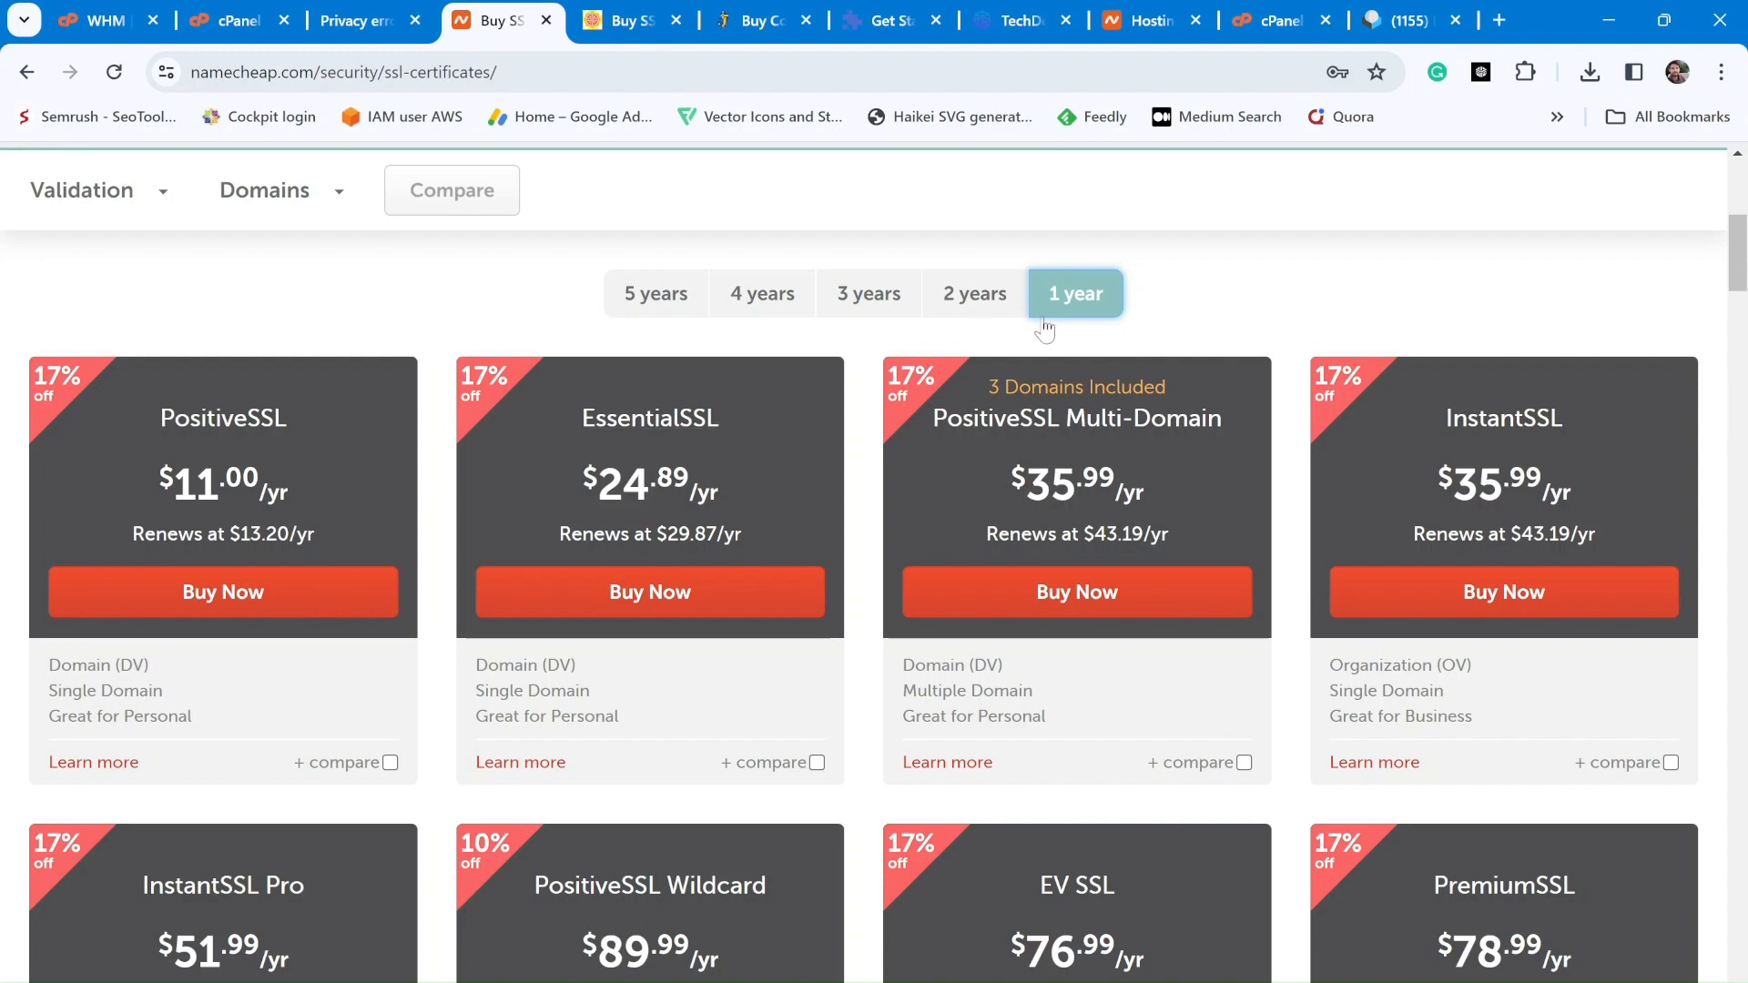
left_click(628, 22)
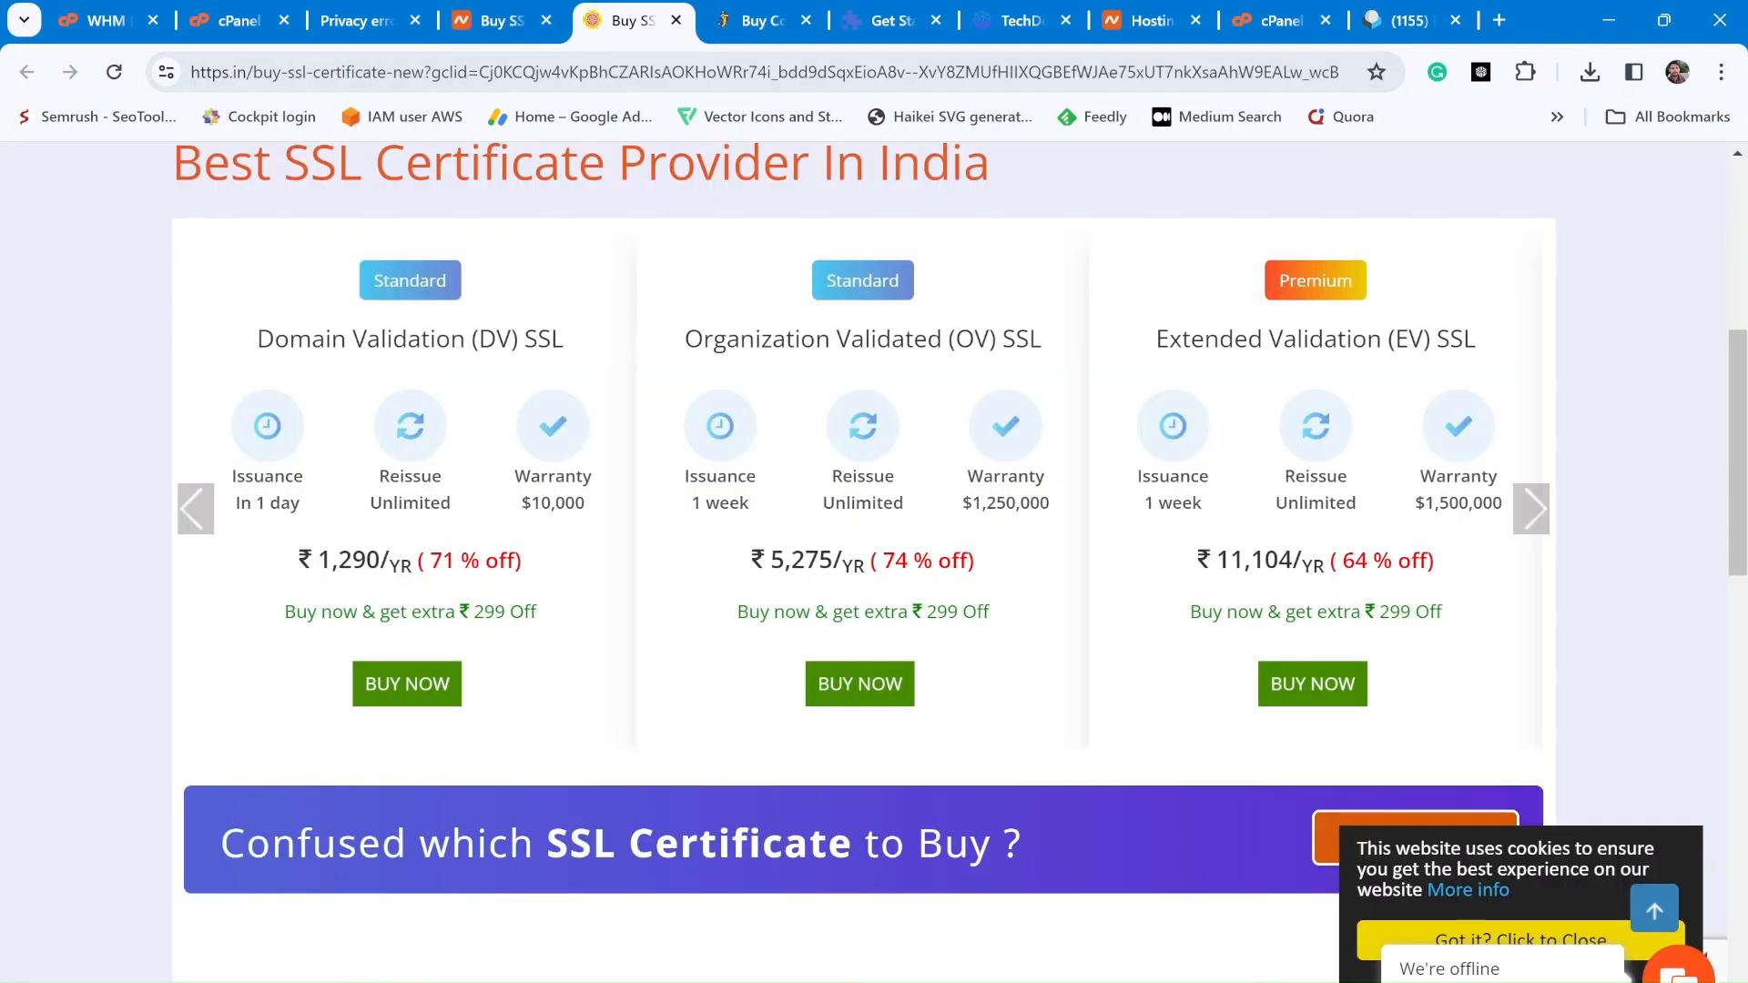
left_click(501, 20)
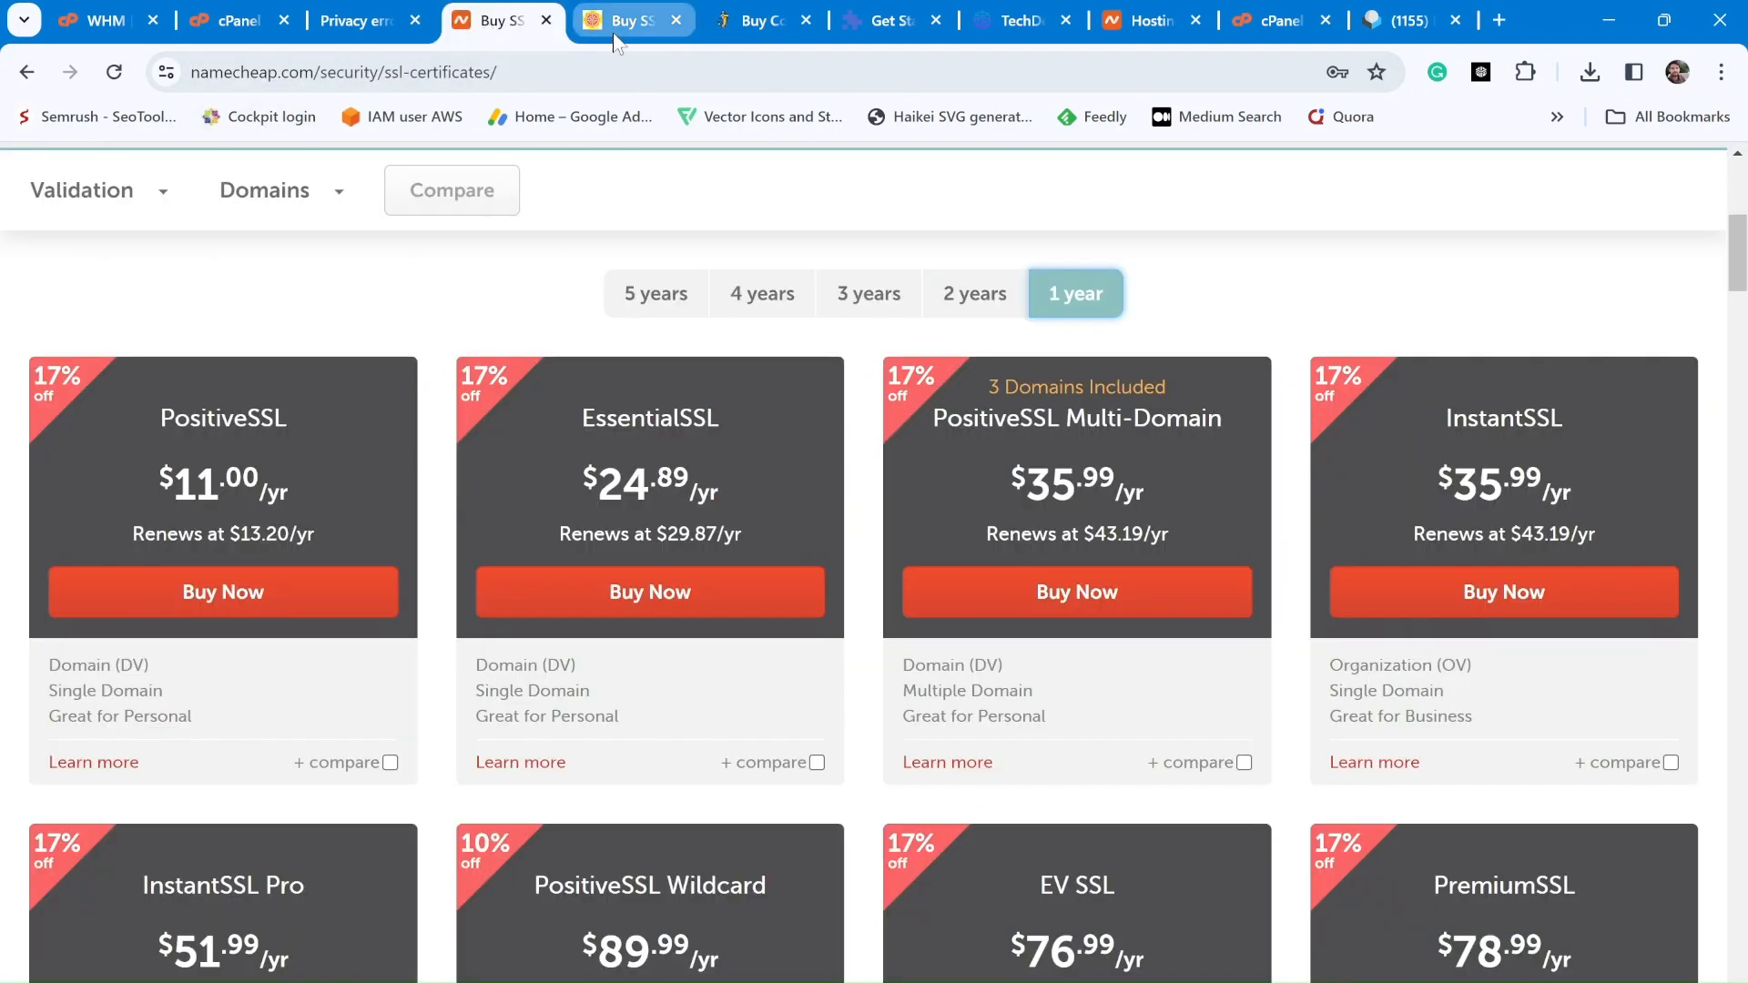
left_click(628, 21)
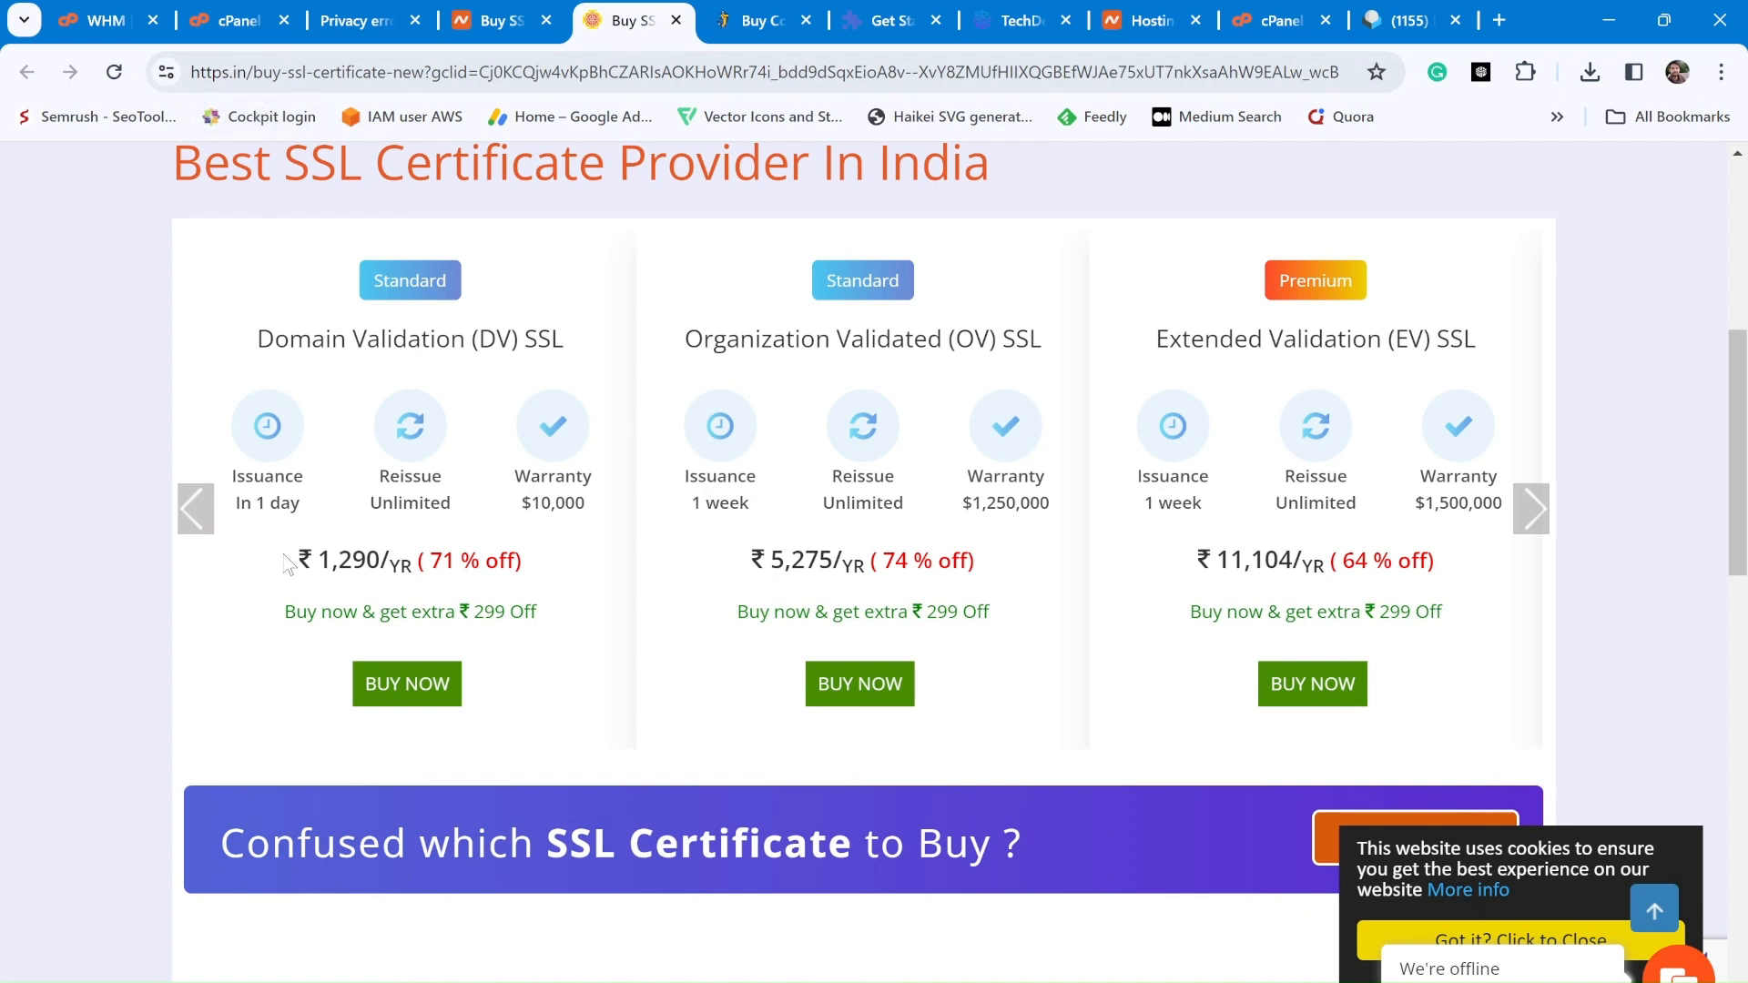
left_click(739, 20)
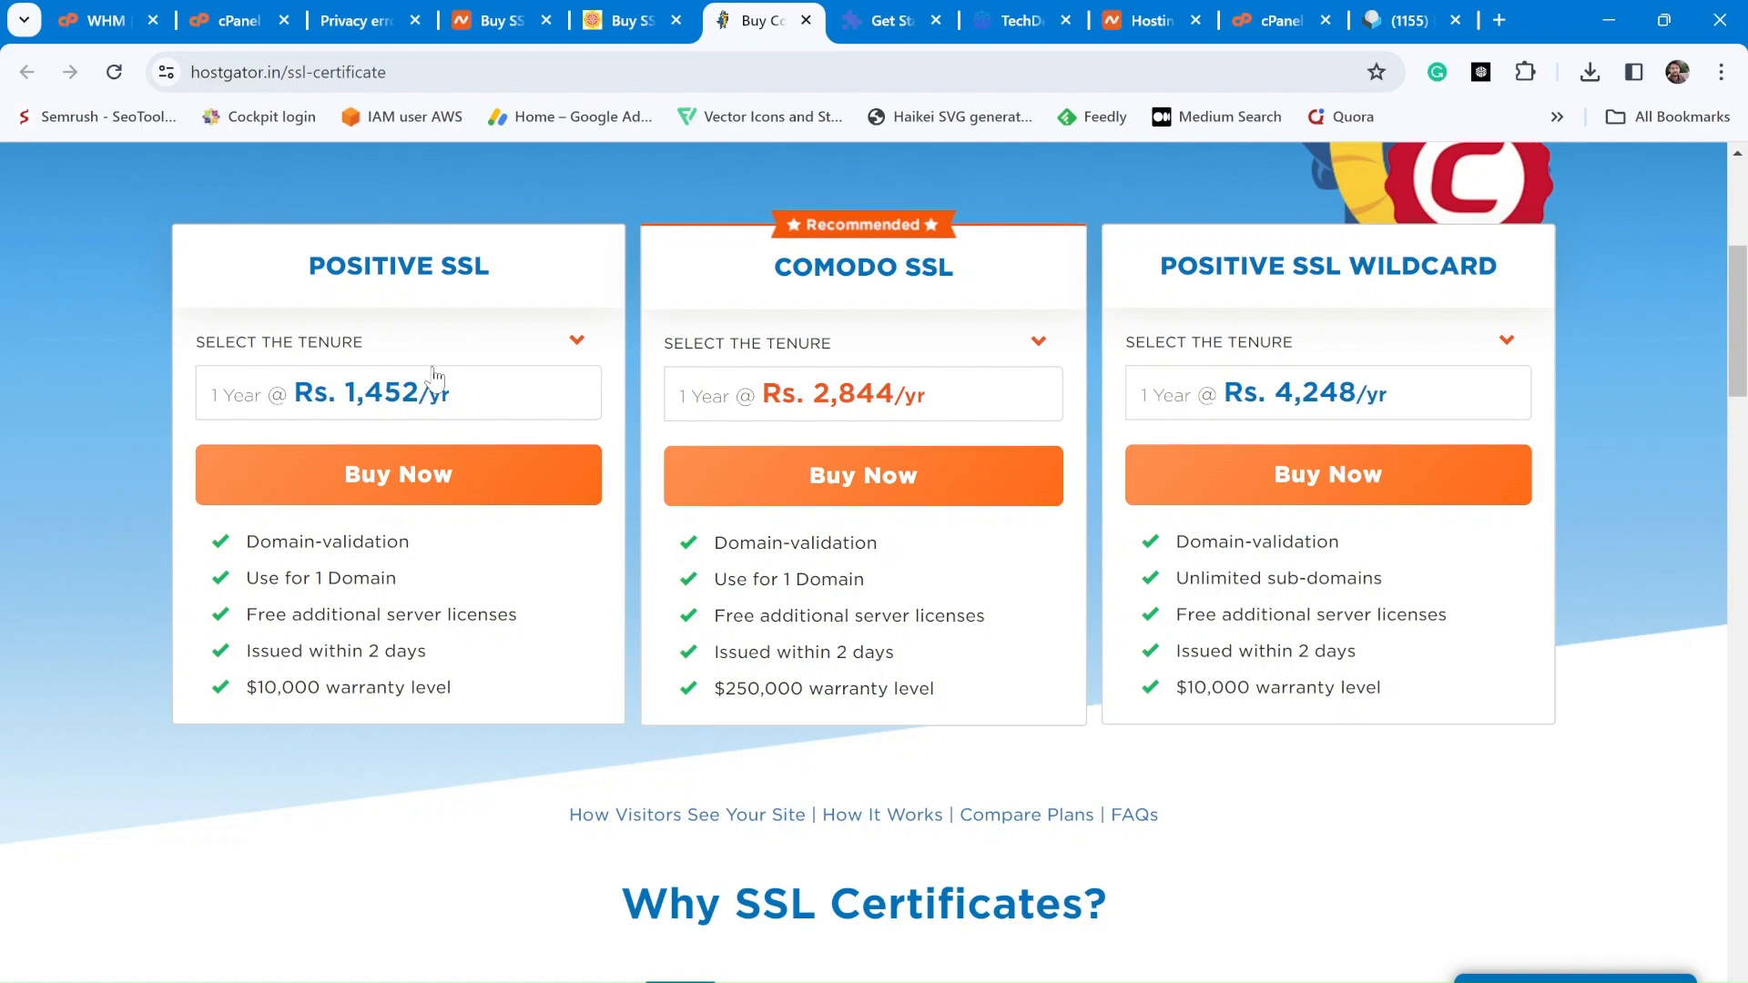
Open zerossl.com in the incognito window and examine the Free plan on its pricing page
mouse_move(824, 982)
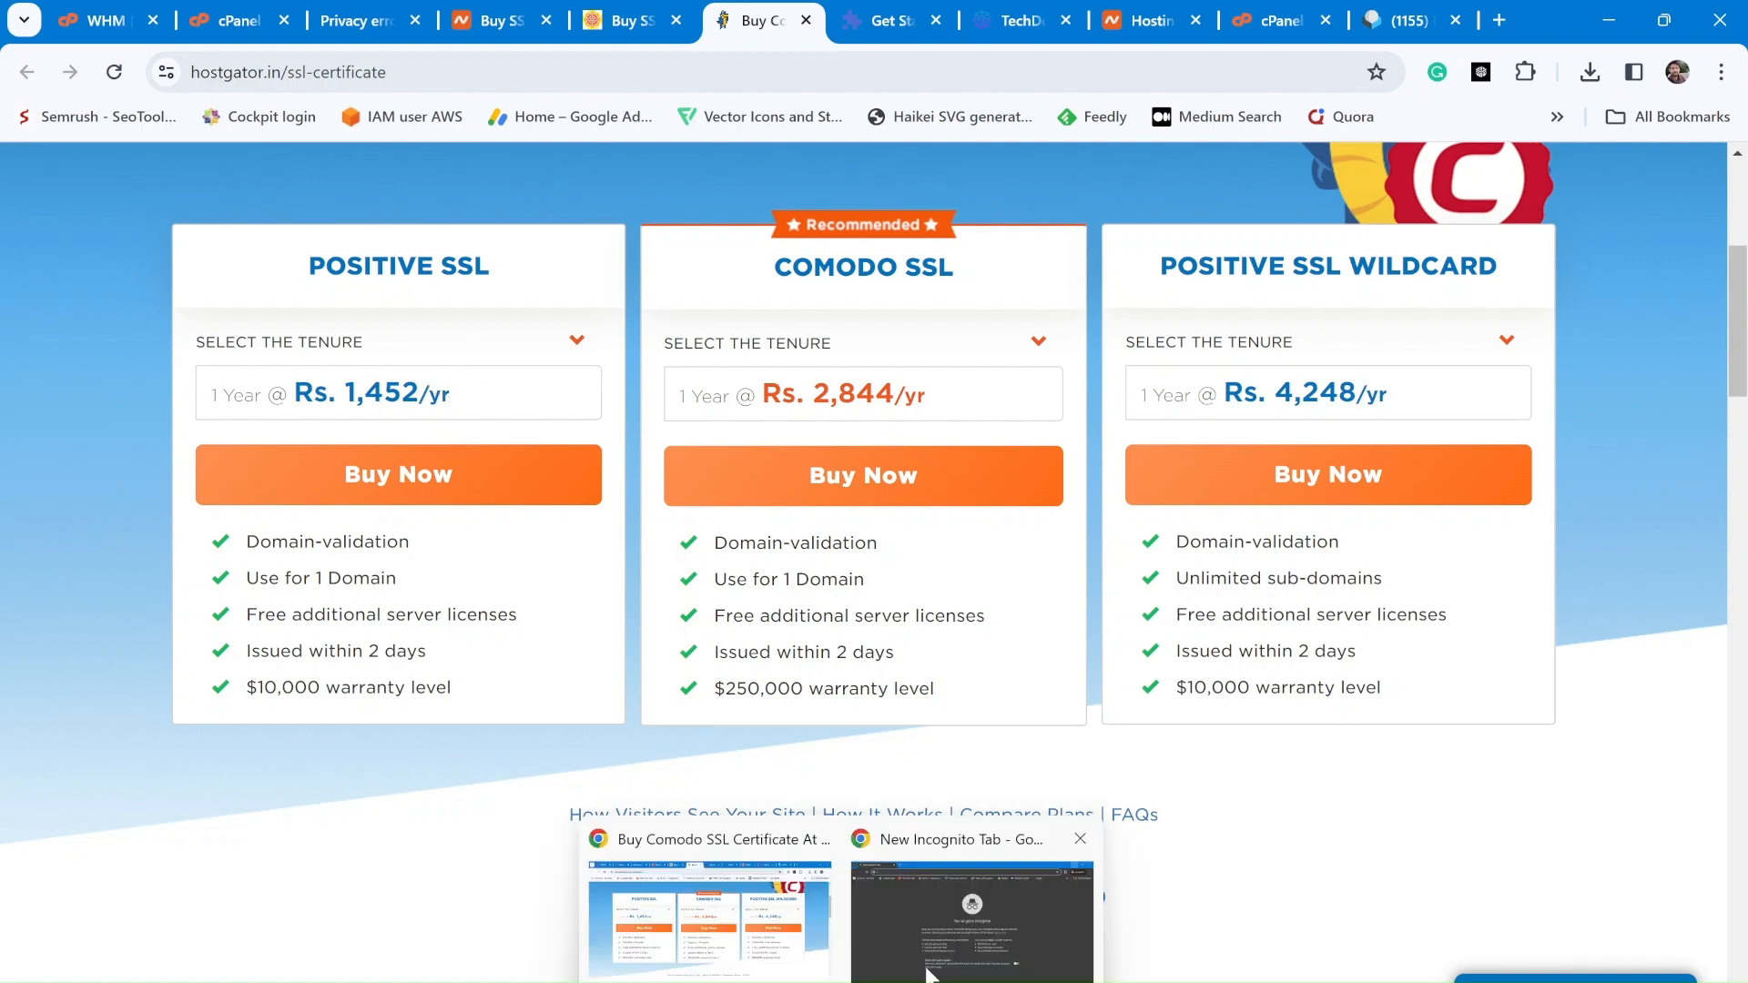
left_click(963, 938)
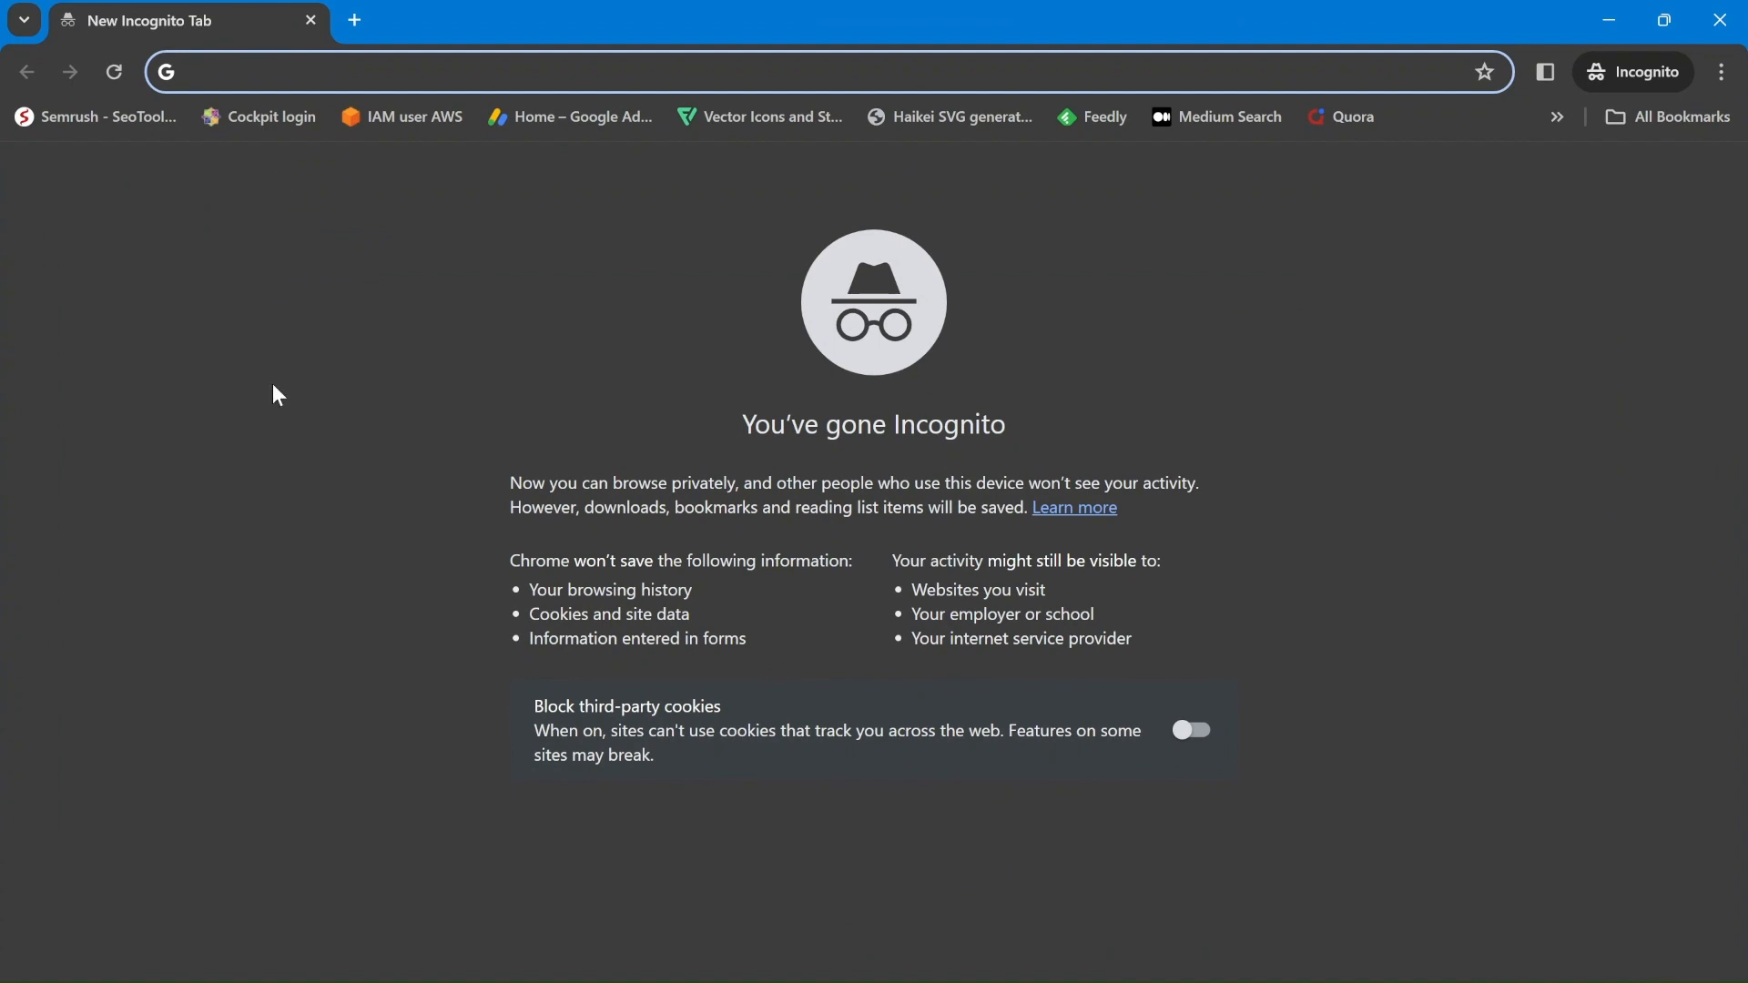
type("zerossl.com")
key("Return")
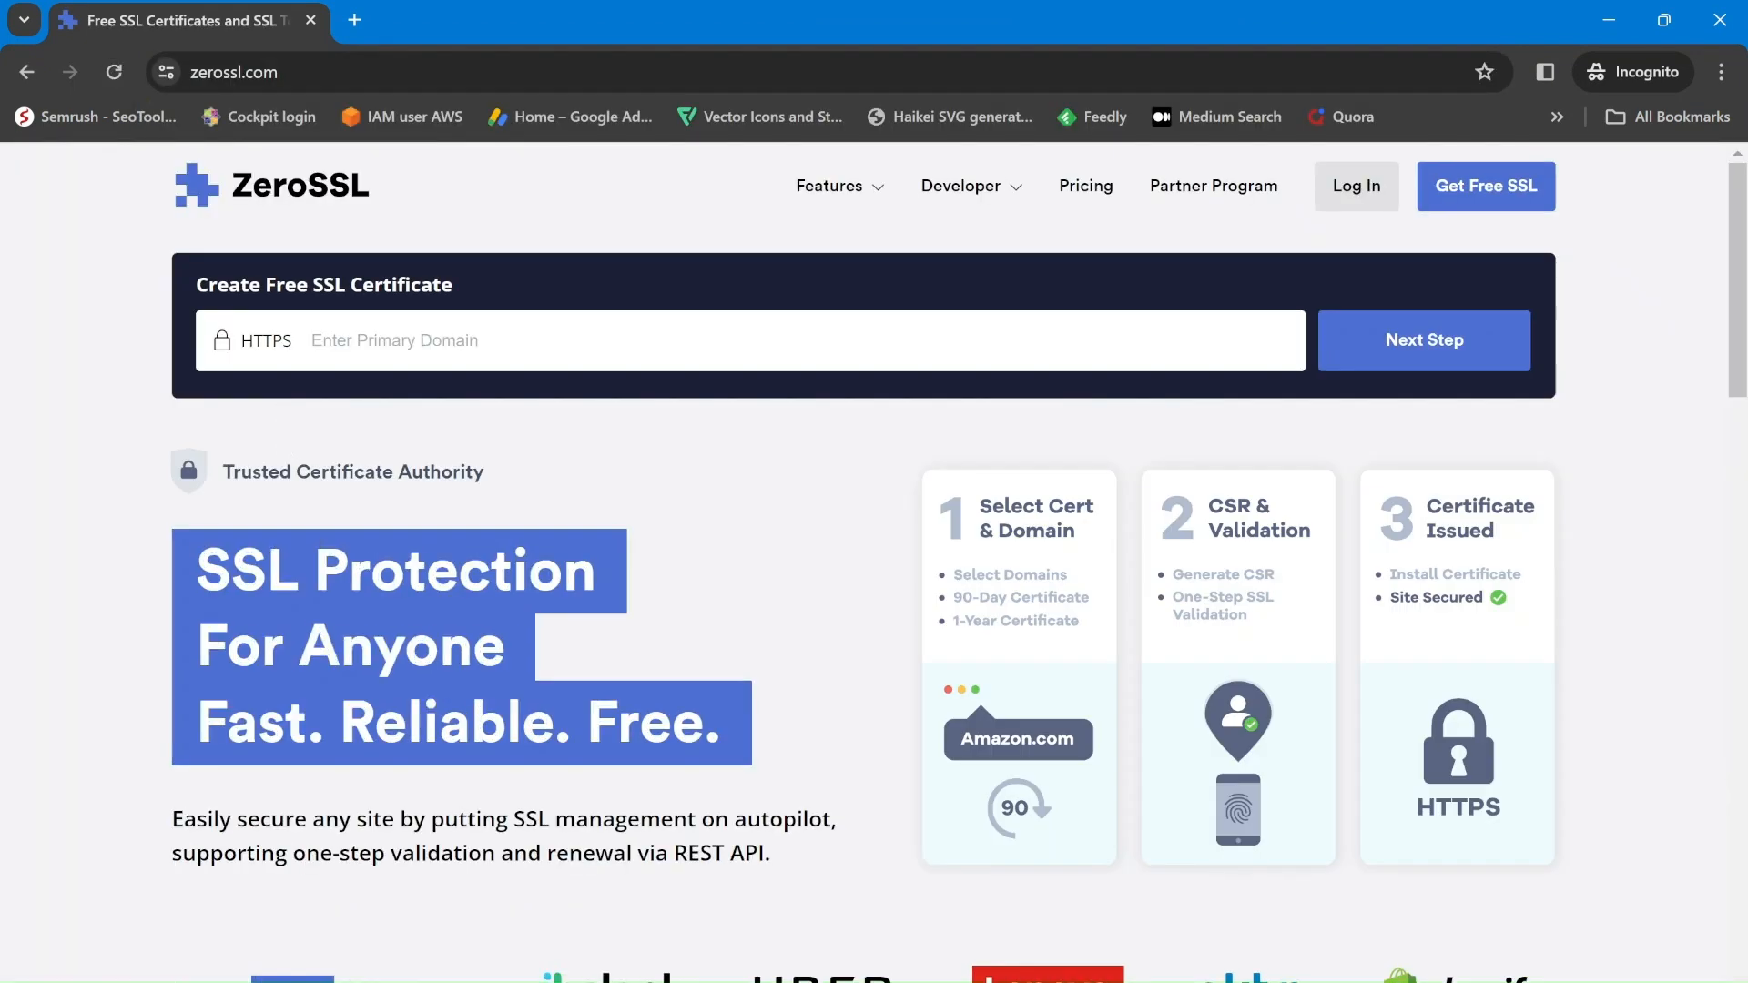
left_click(1099, 194)
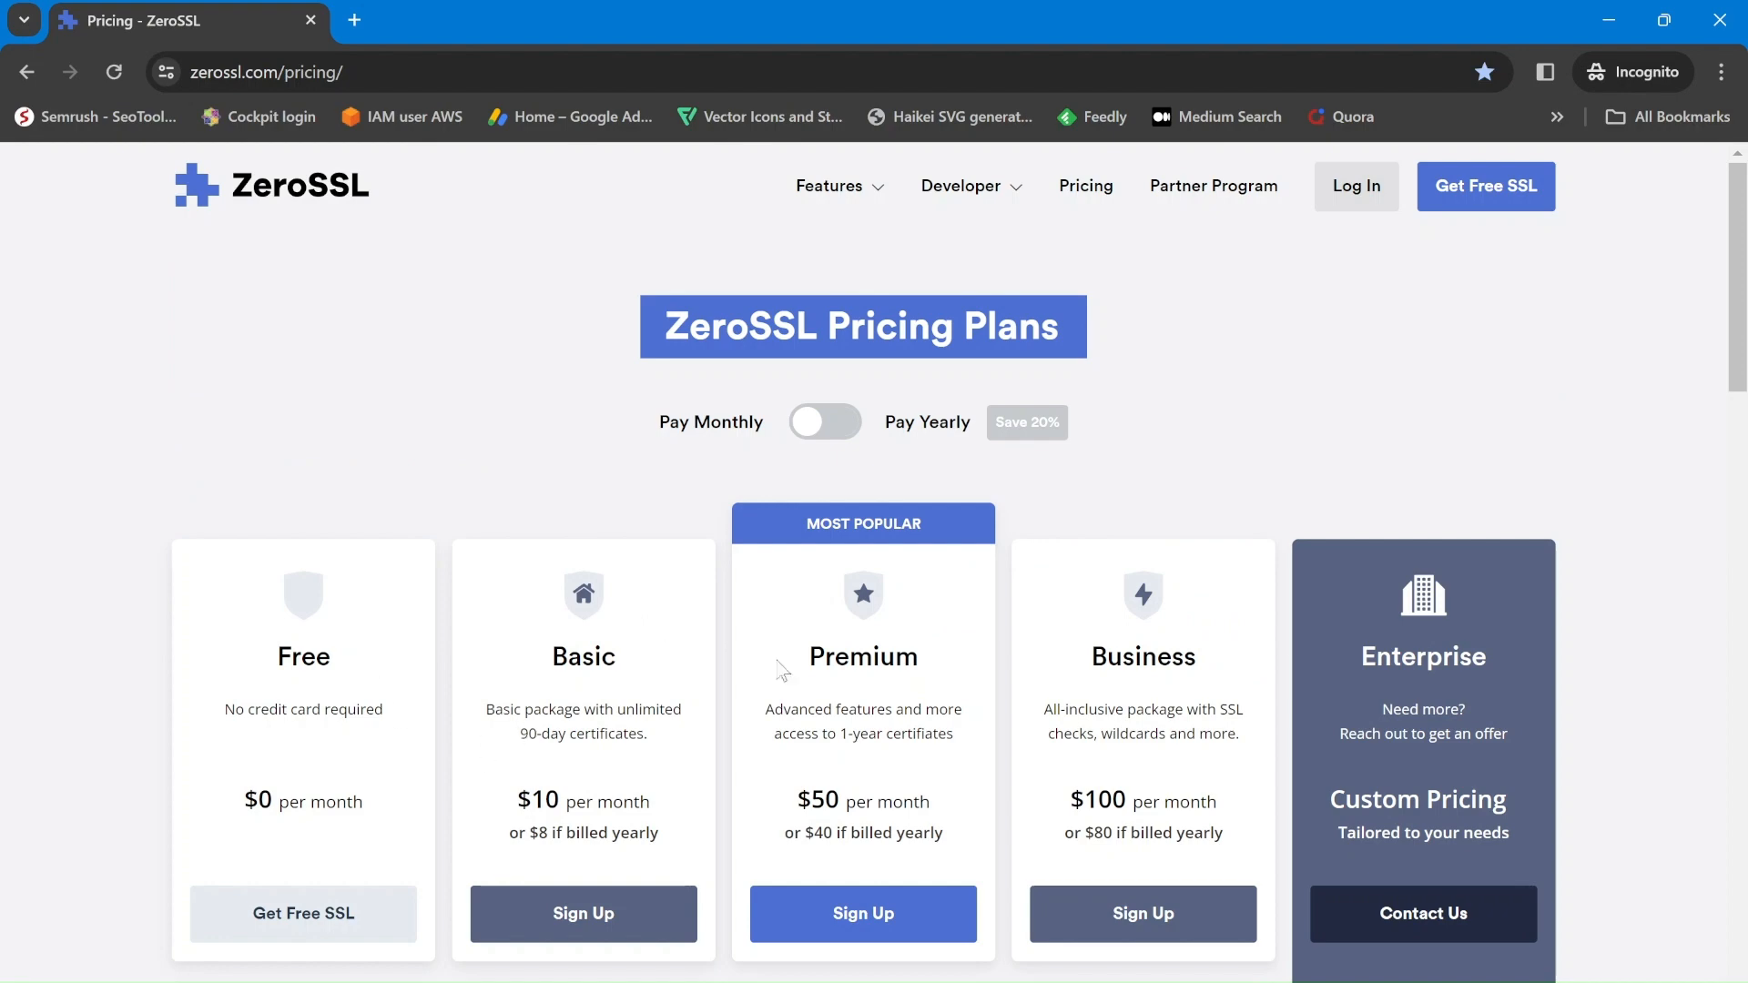
scroll(339, 793, "down", 2)
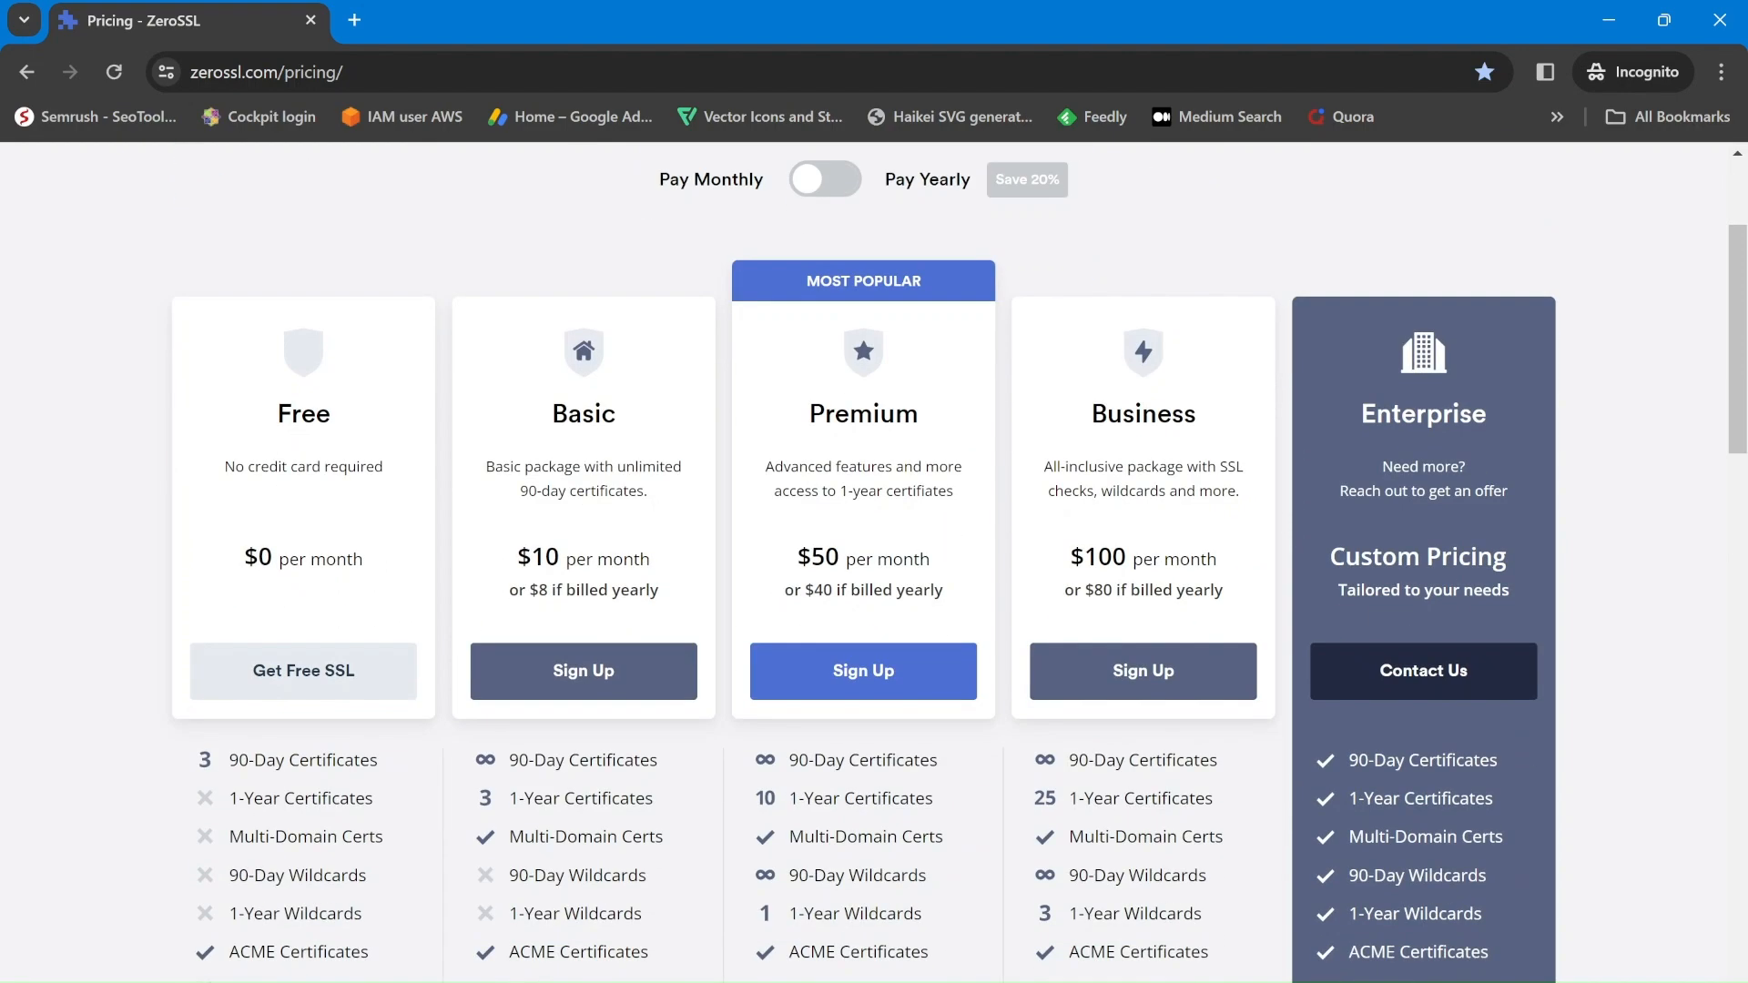
left_click_drag(279, 424, 340, 426)
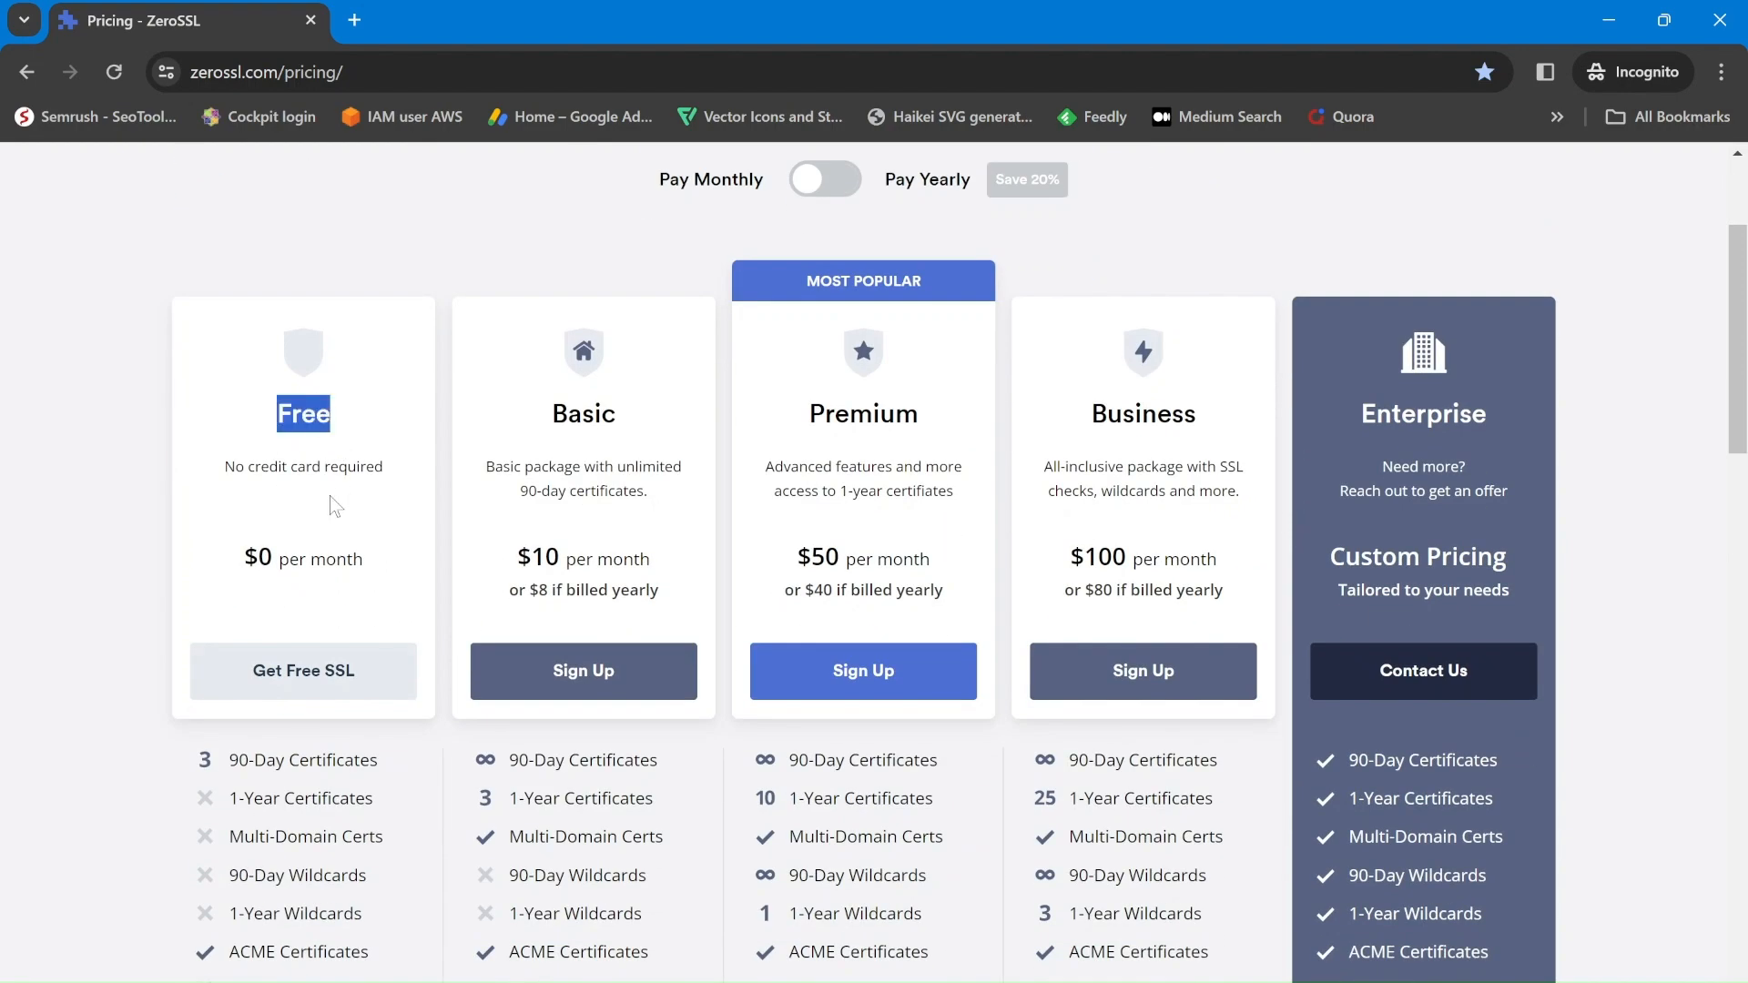
Return to the regular browser window and start a new certificate from the ZeroSSL dashboard
mouse_move(841, 982)
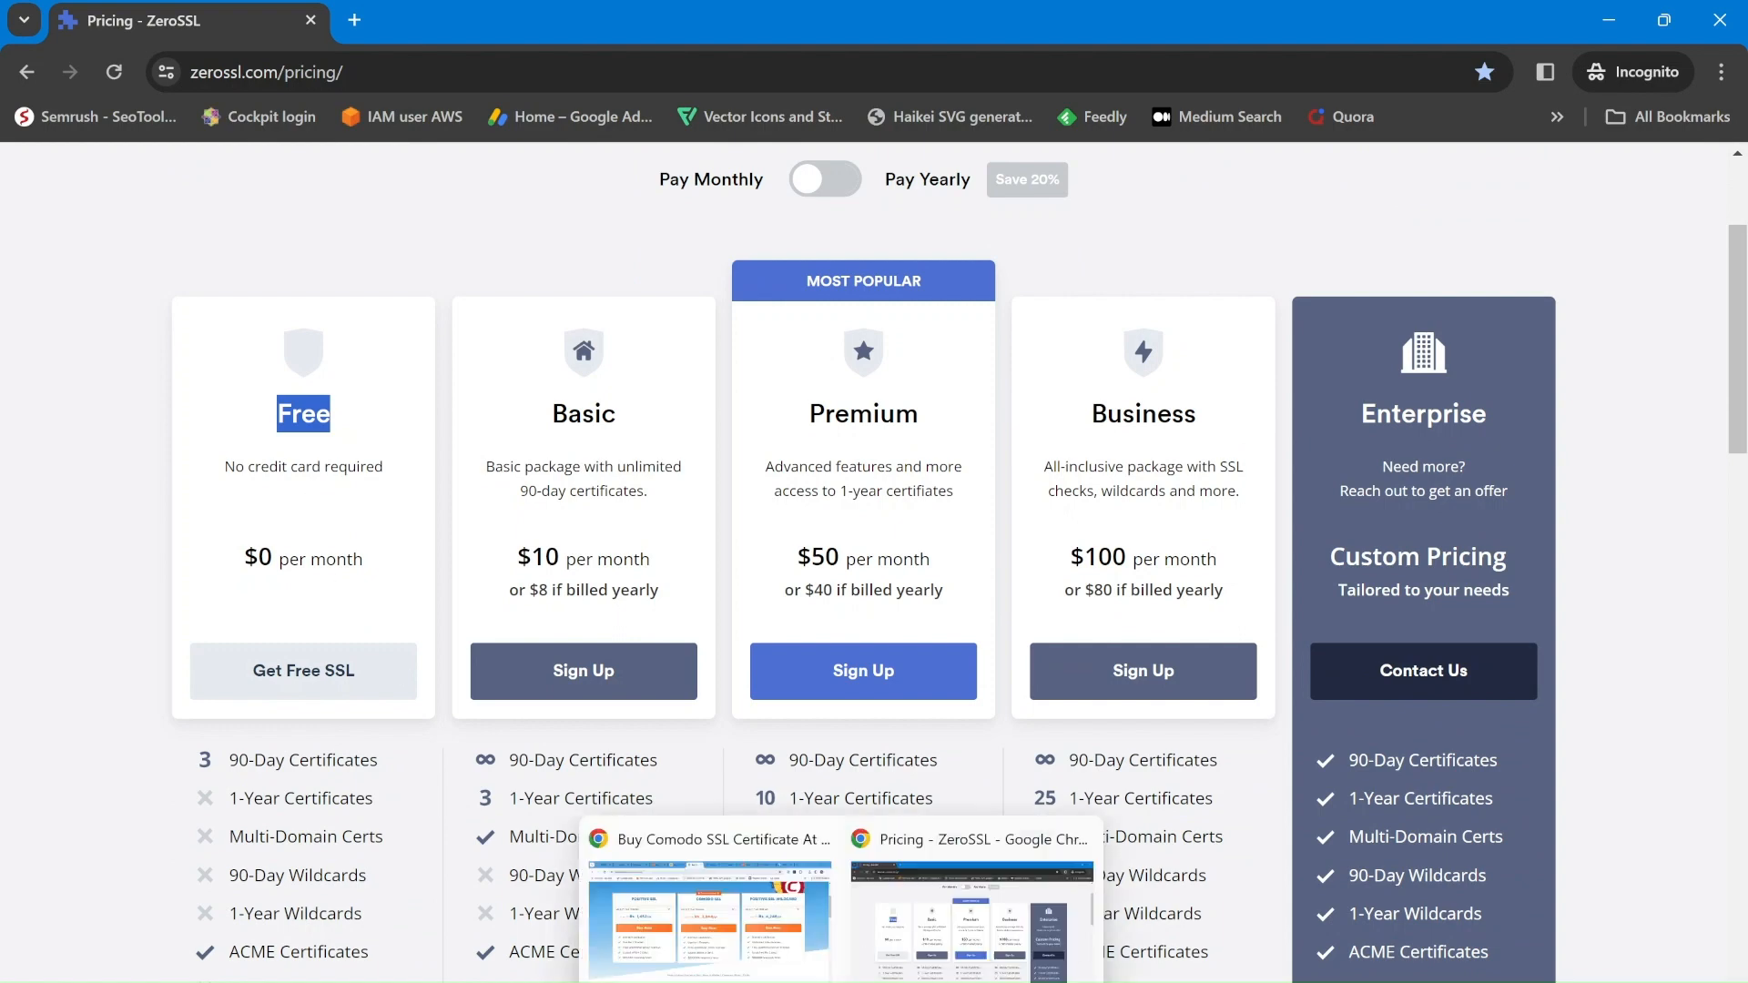
left_click(702, 946)
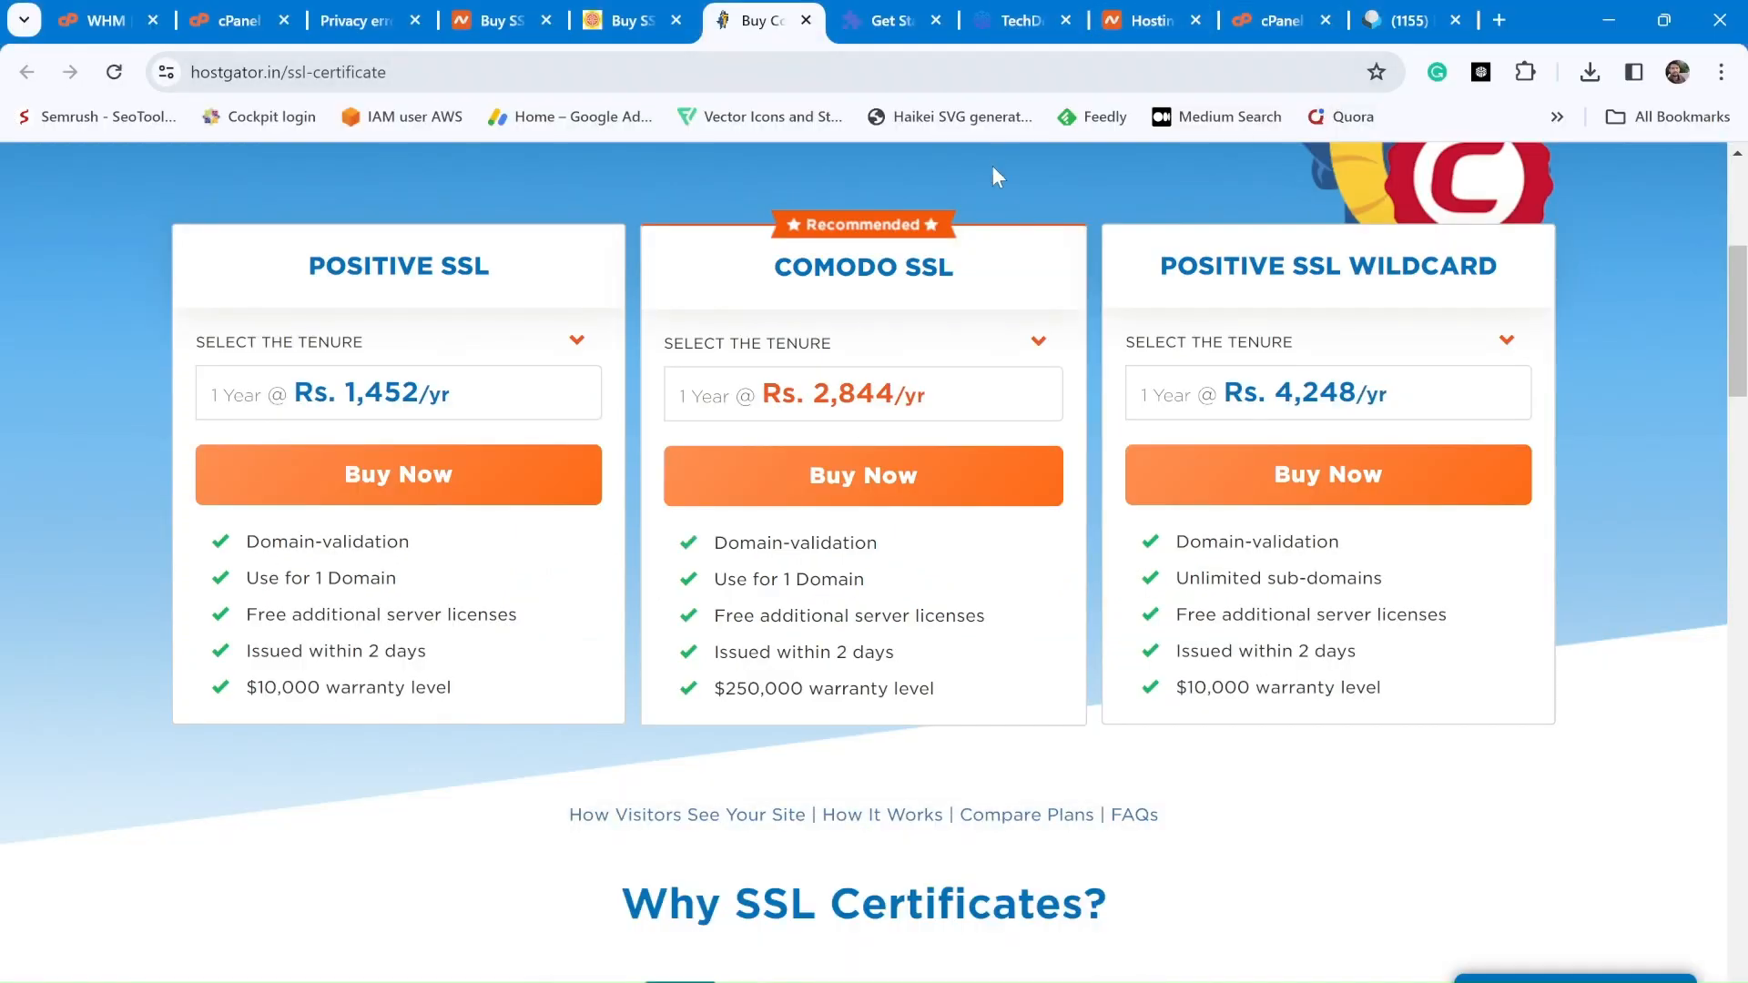
left_click(888, 22)
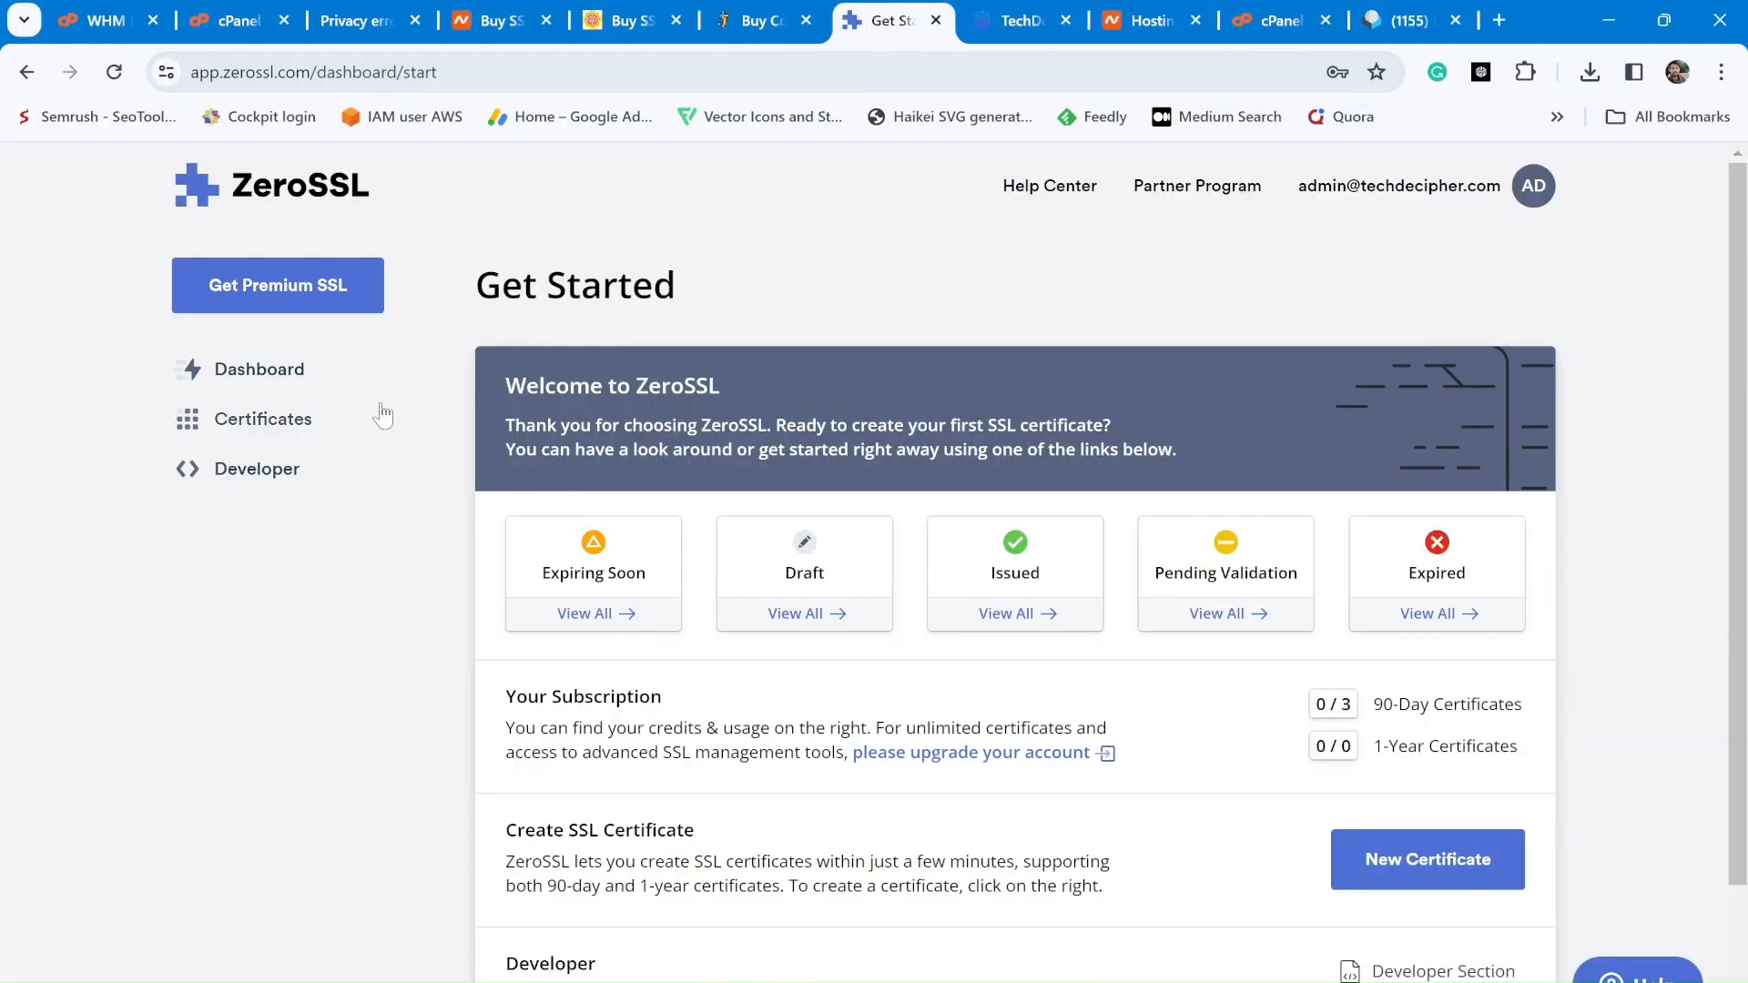
scroll(1090, 706, "down", 1)
scroll(1184, 619, "up", 1)
left_click(1388, 865)
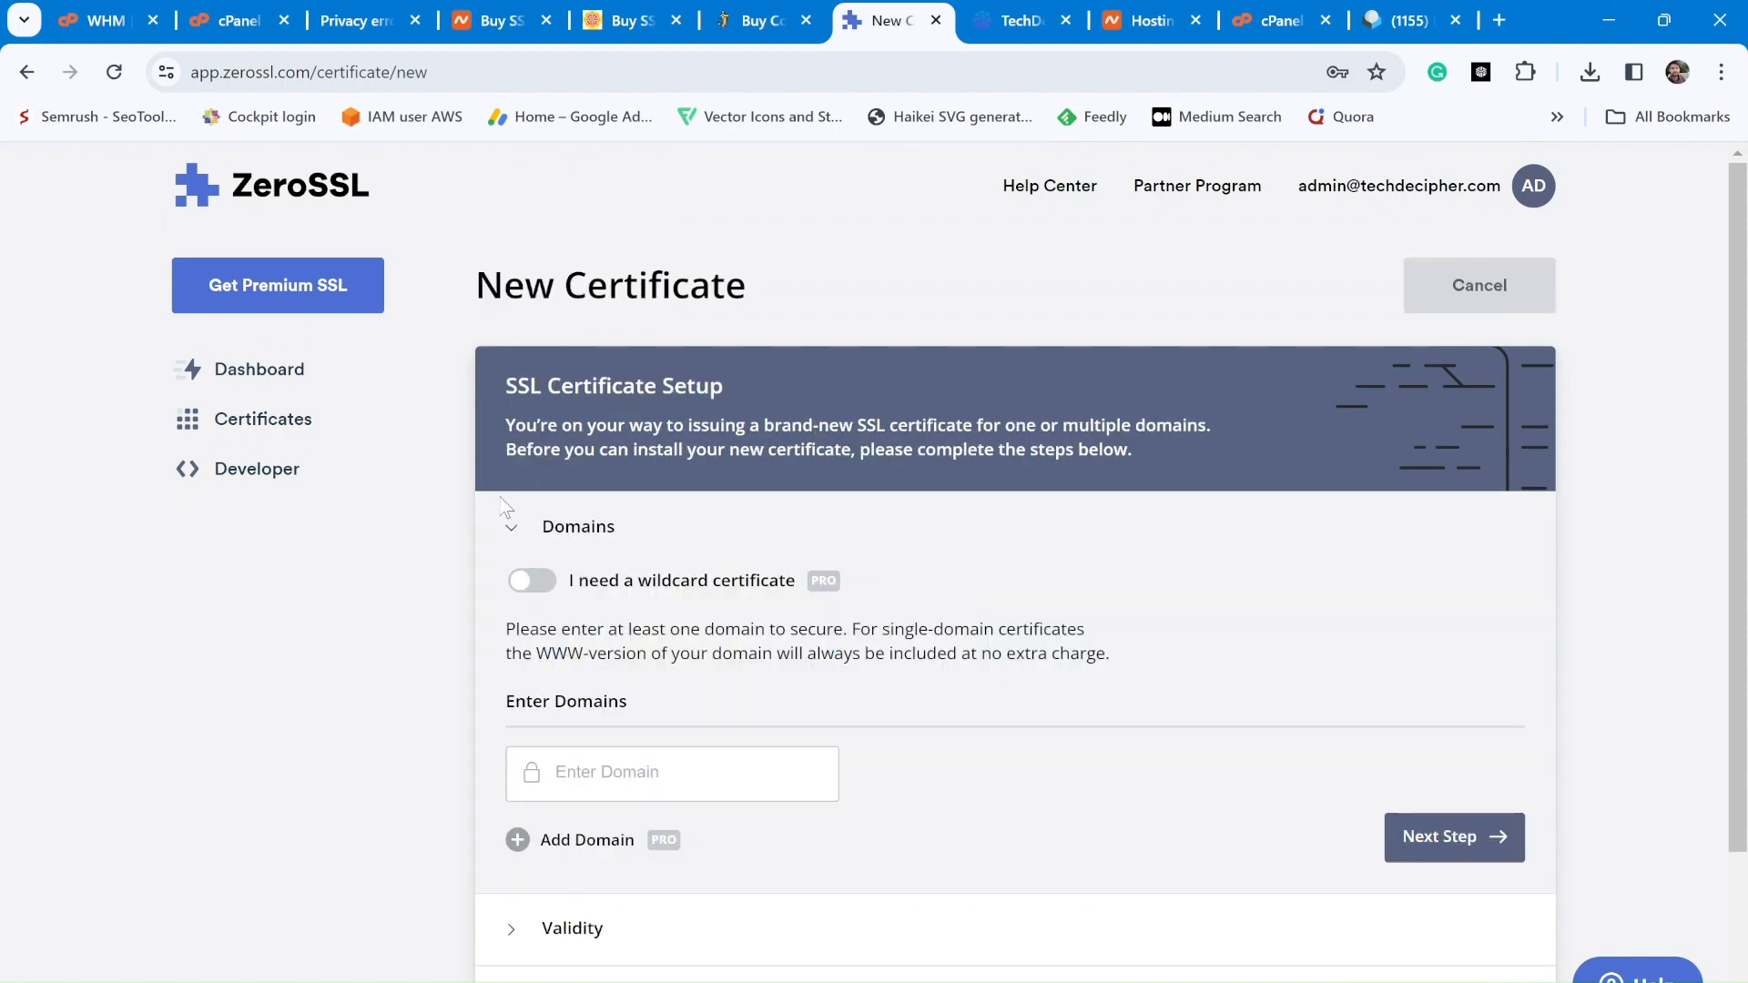
Copy the full address of the serveradmin.techdecipher.com page and replace the text of the Notepad note with it
left_click(333, 22)
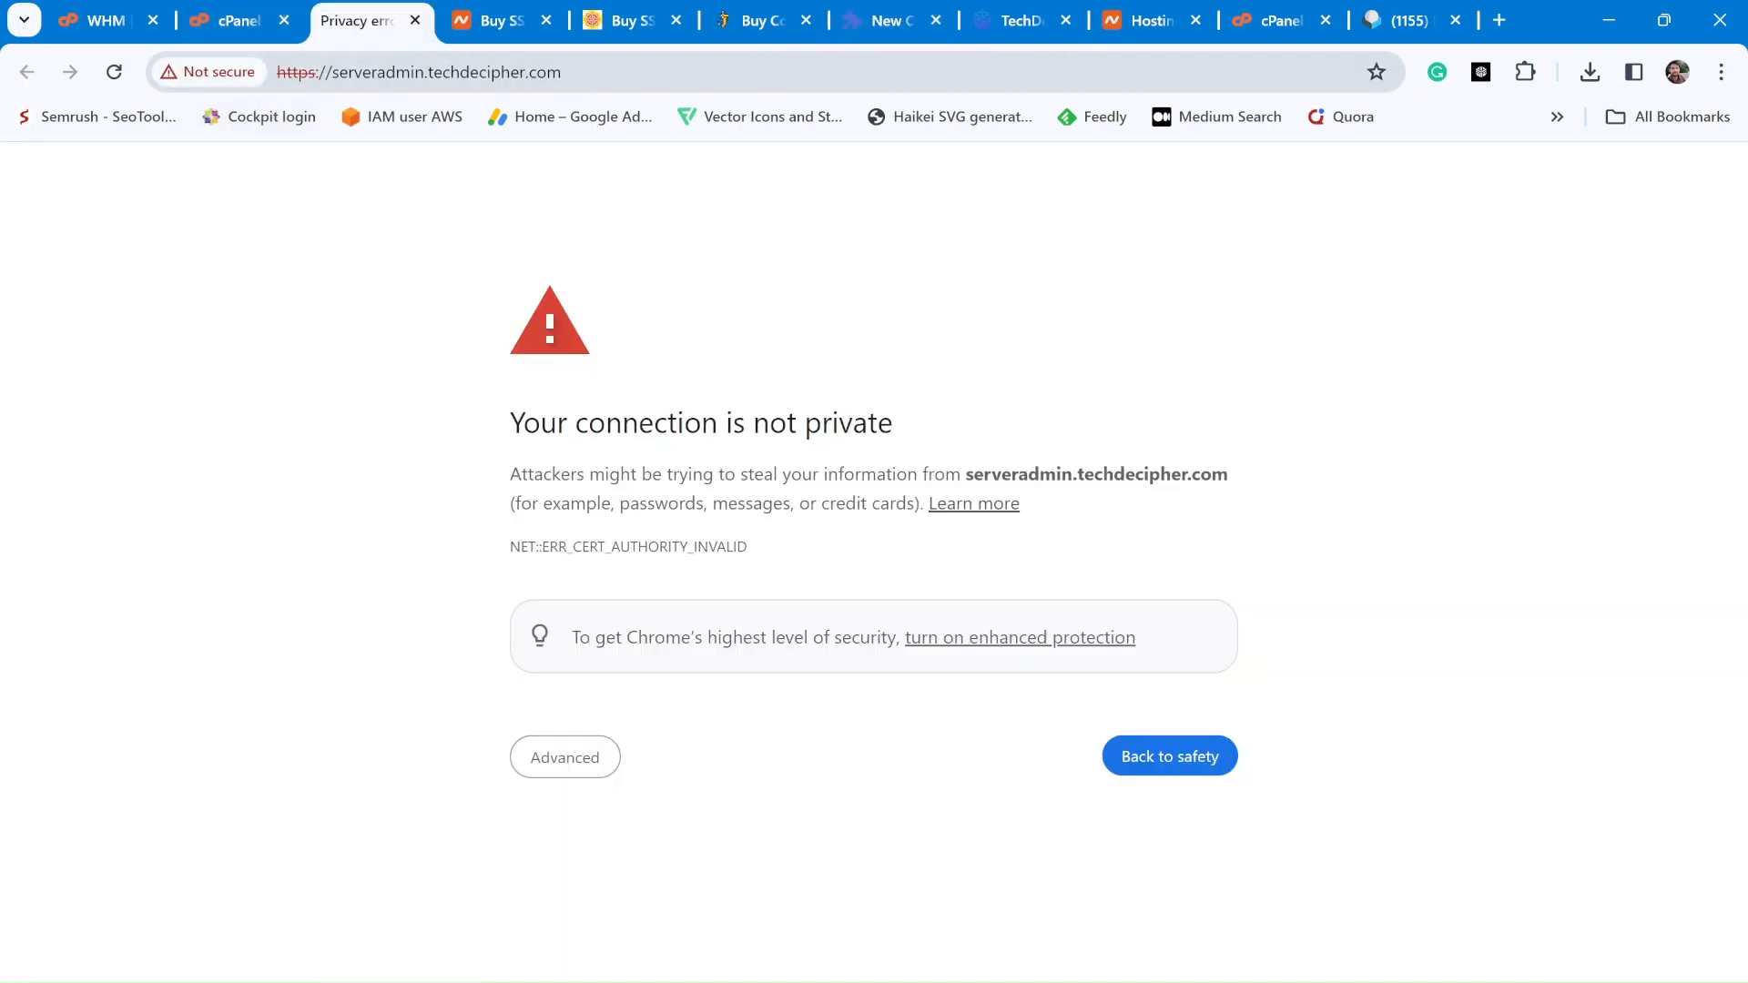
left_click(387, 72)
left_click(387, 72)
key("ctrl+a")
key("ctrl+c")
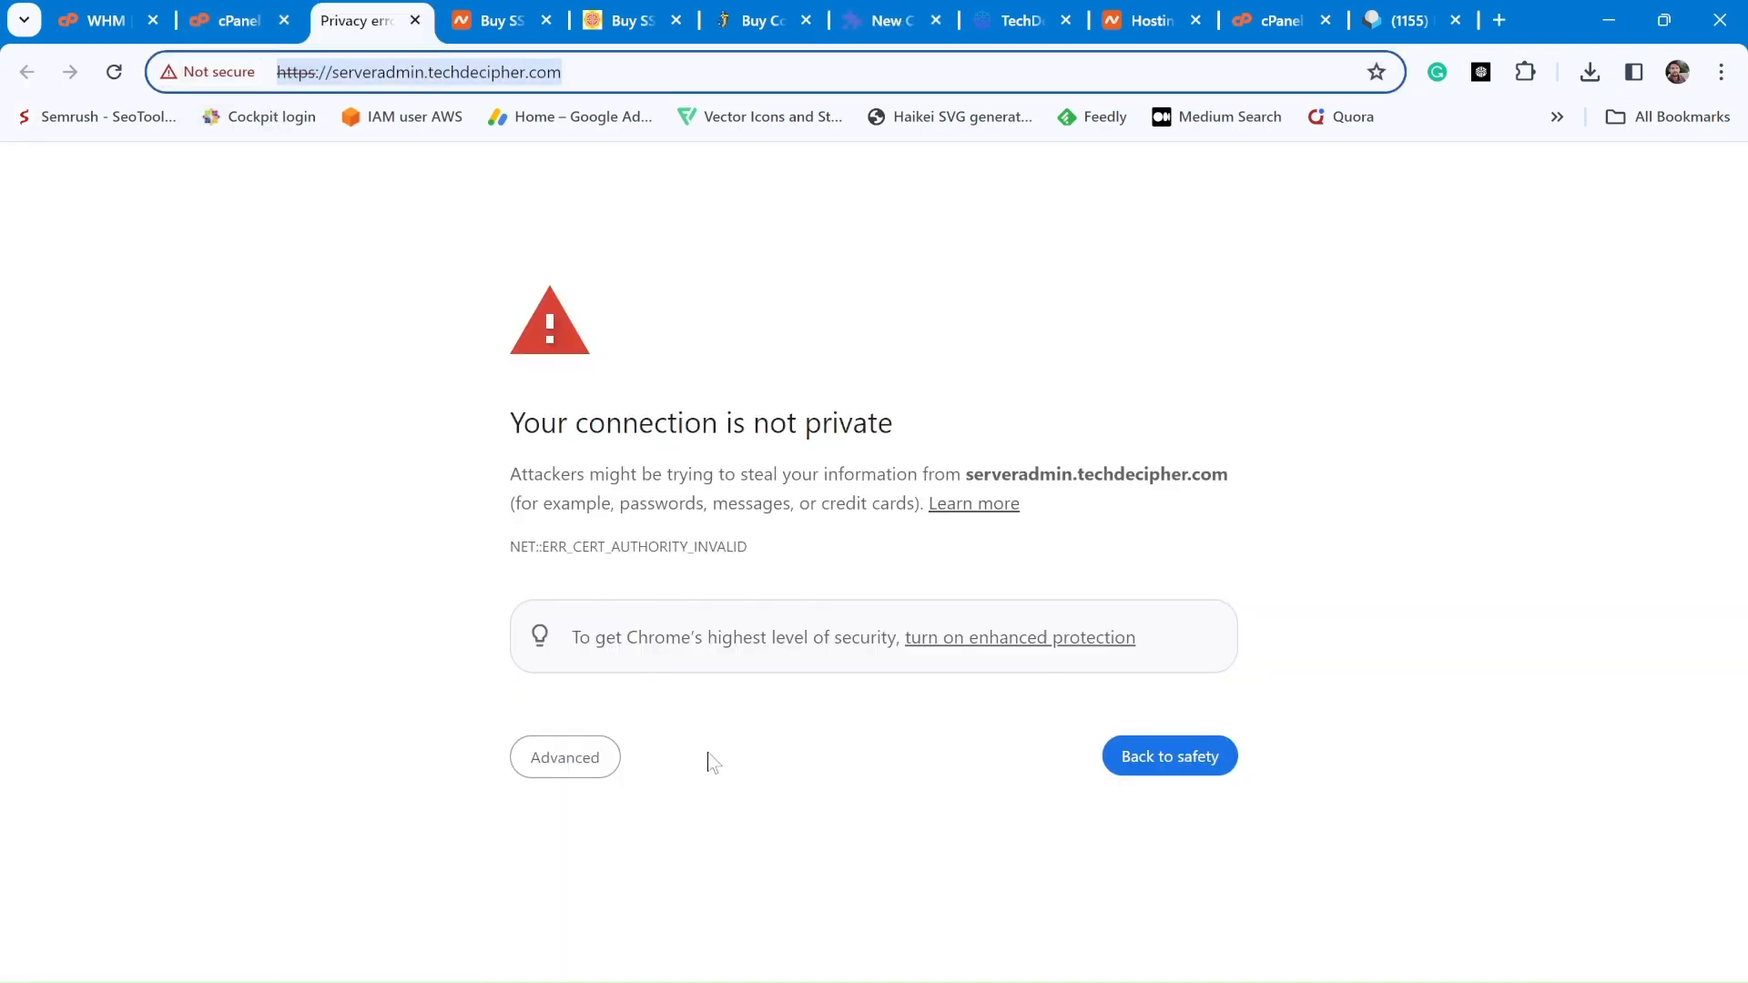
left_click(791, 980)
key("ctrl+Tab")
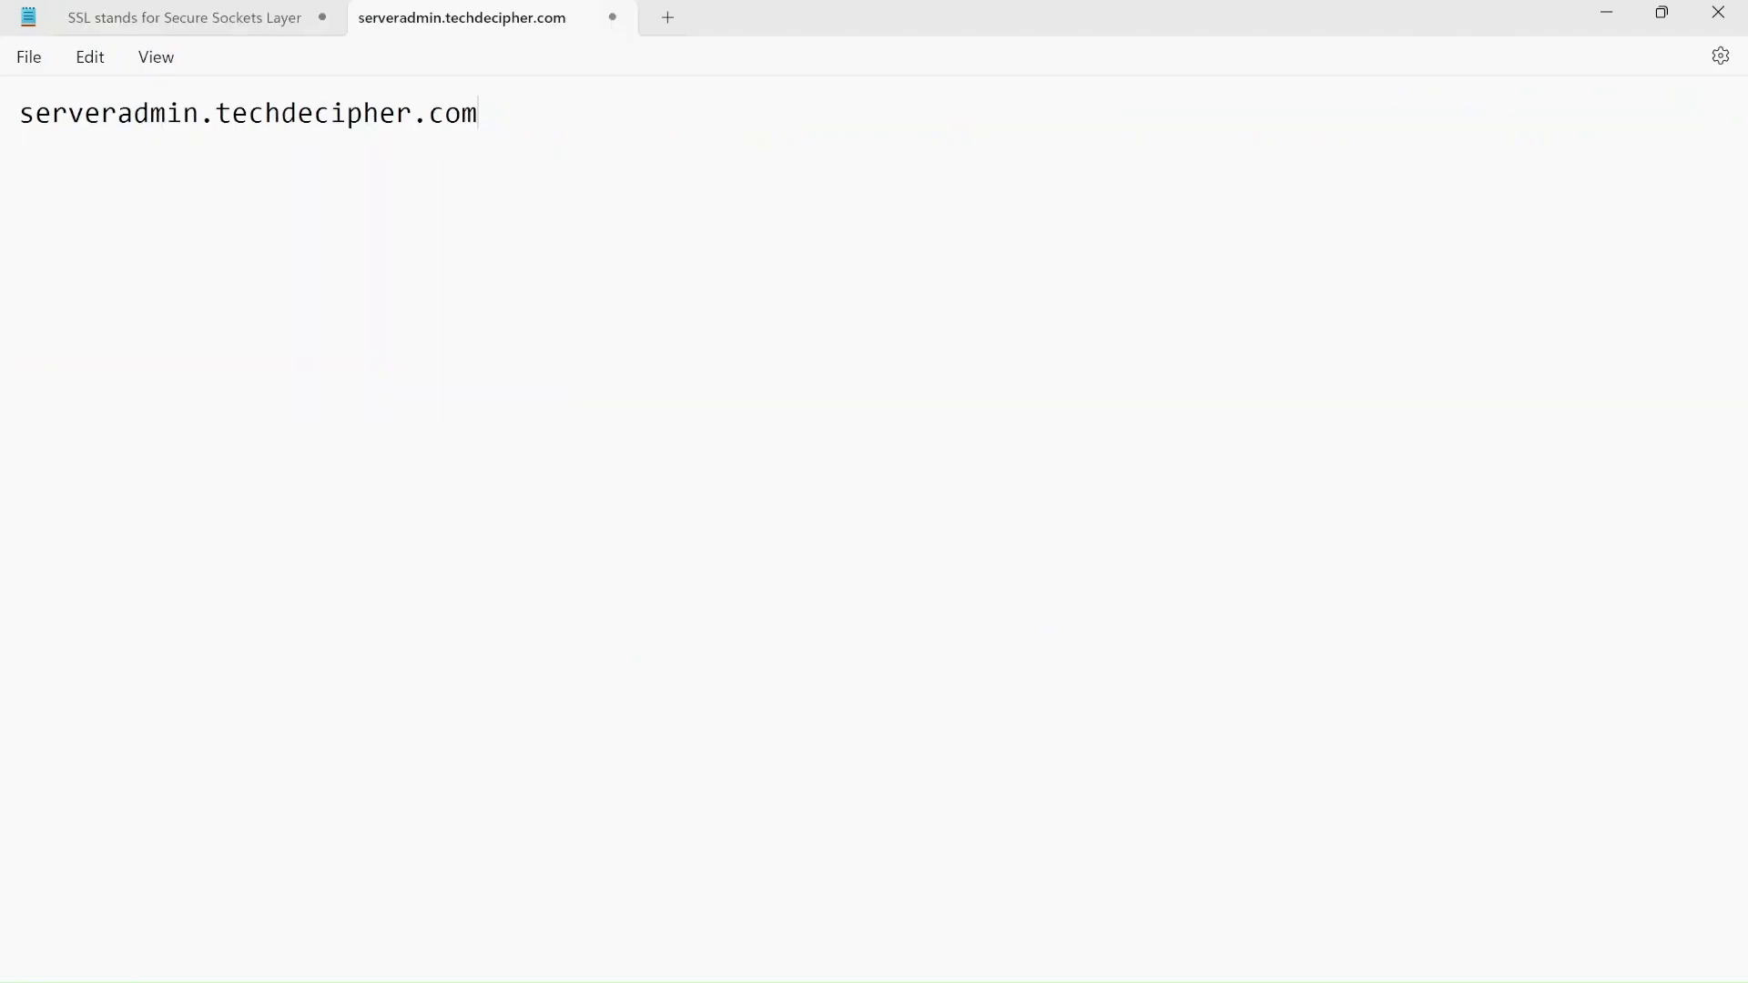
key("ctrl+a")
key("ctrl+v")
key("BackSpace")
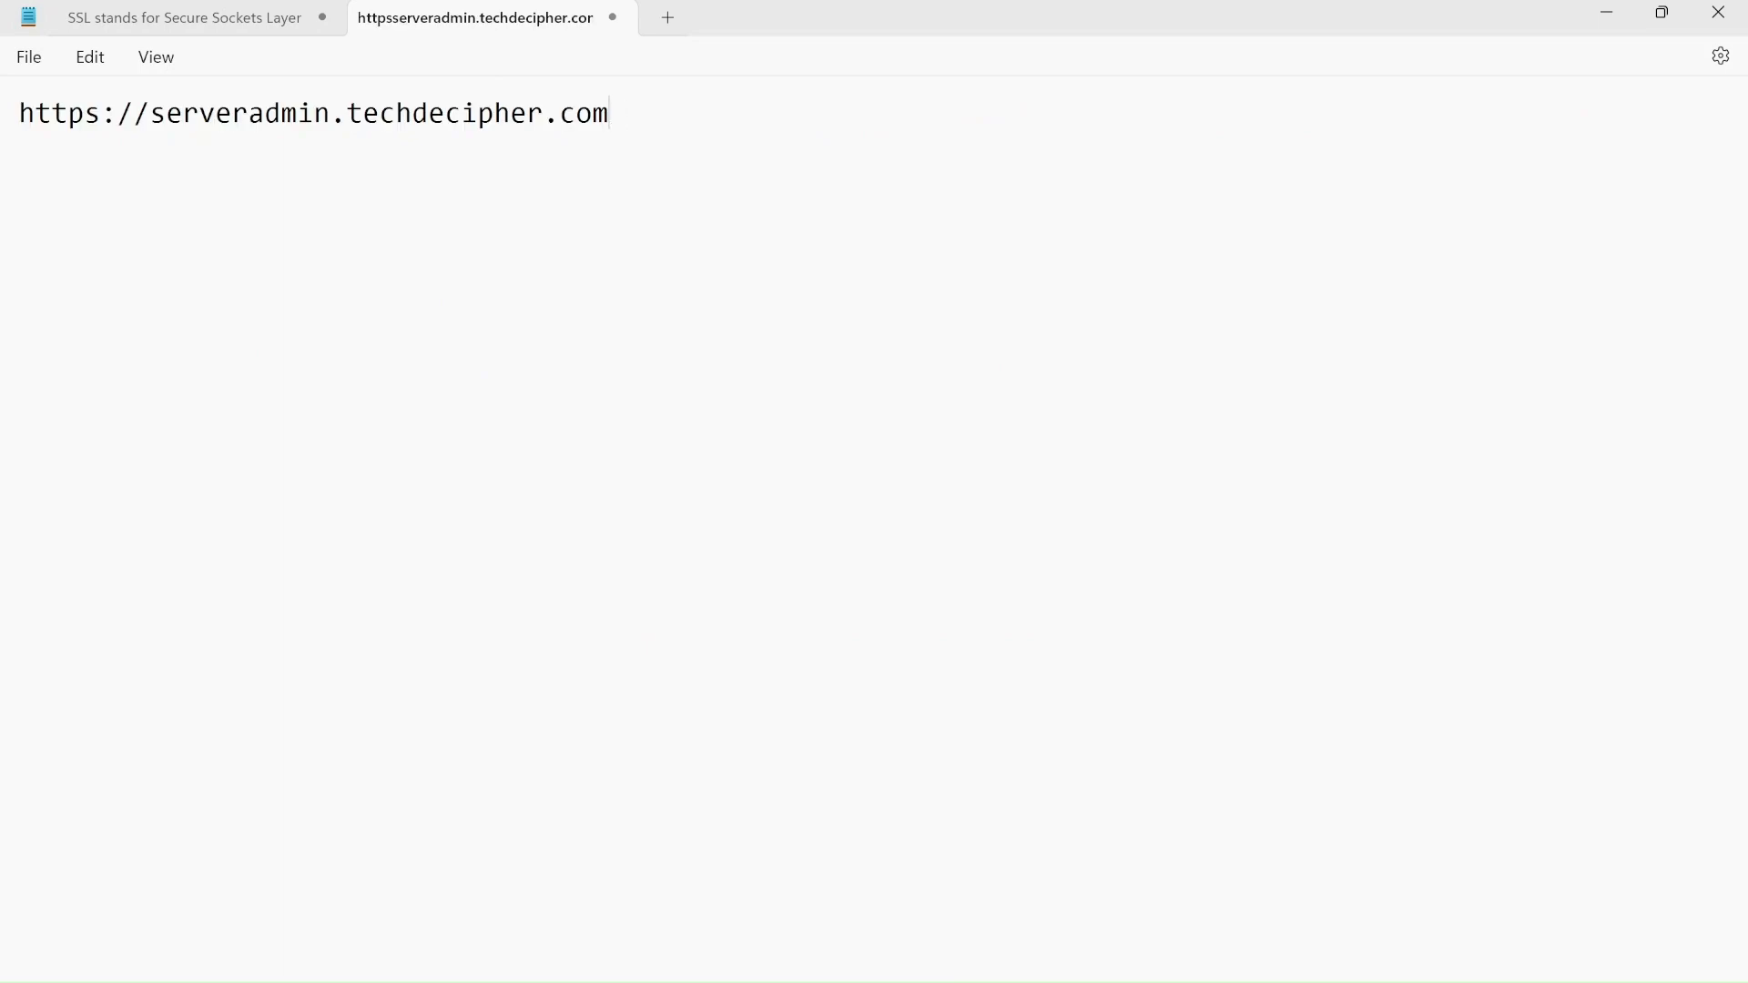
key("Home")
key("shift+Right")
key("shift+Right")
key("shift+Right")
key("shift+Right")
key("shift+Right")
key("shift+Right")
key("shift+Right")
key("shift+Right")
key("BackSpace")
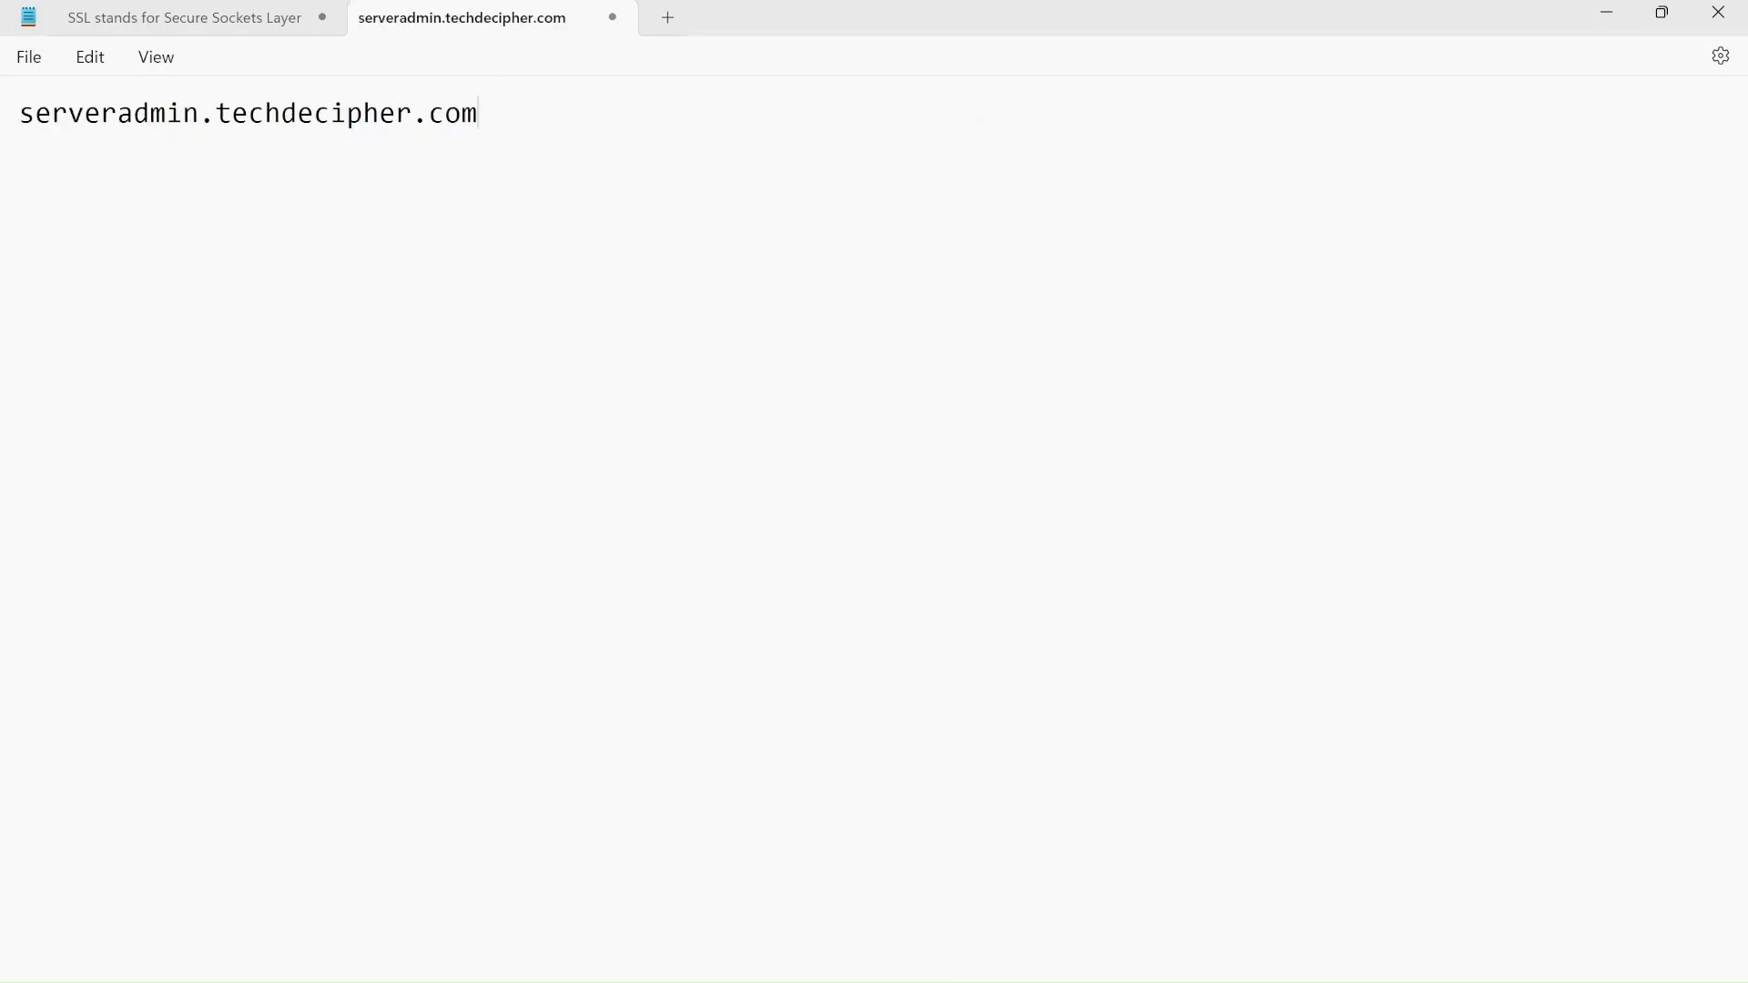
left_click_drag(478, 113, 1, 133)
key("ctrl+c")
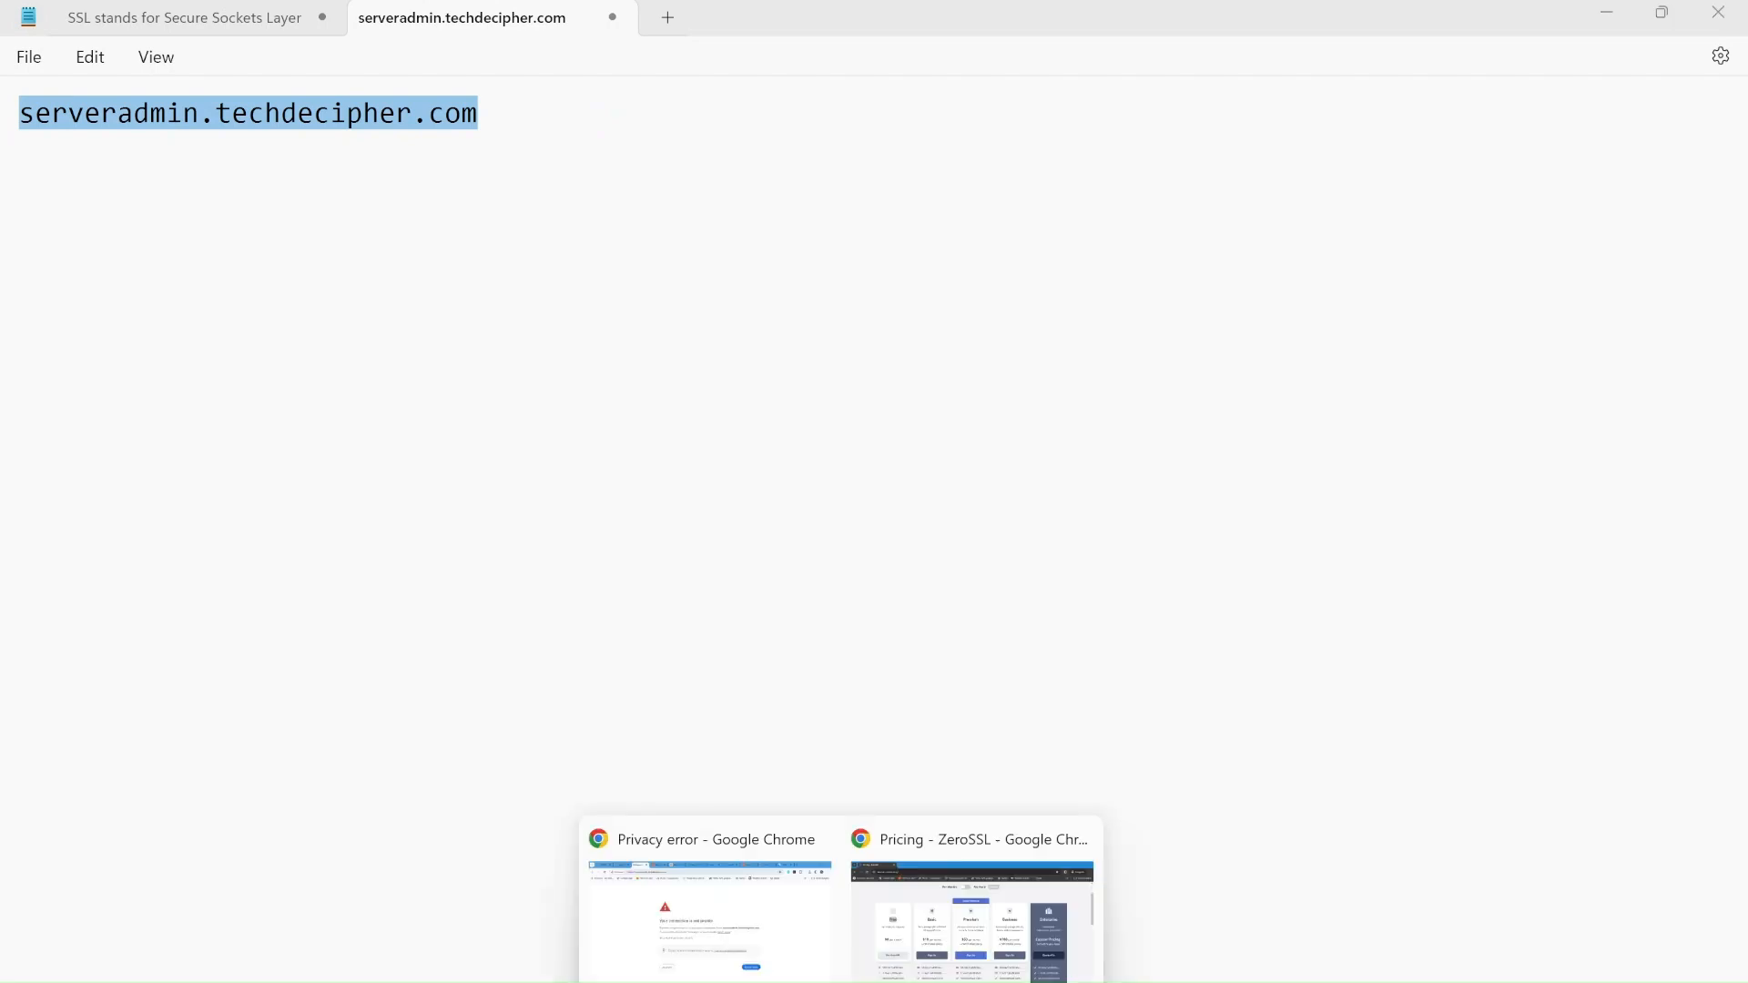
Enter serveradmin.techdecipher.com as the domain of the new ZeroSSL certificate and continue to the validity settings
left_click(777, 901)
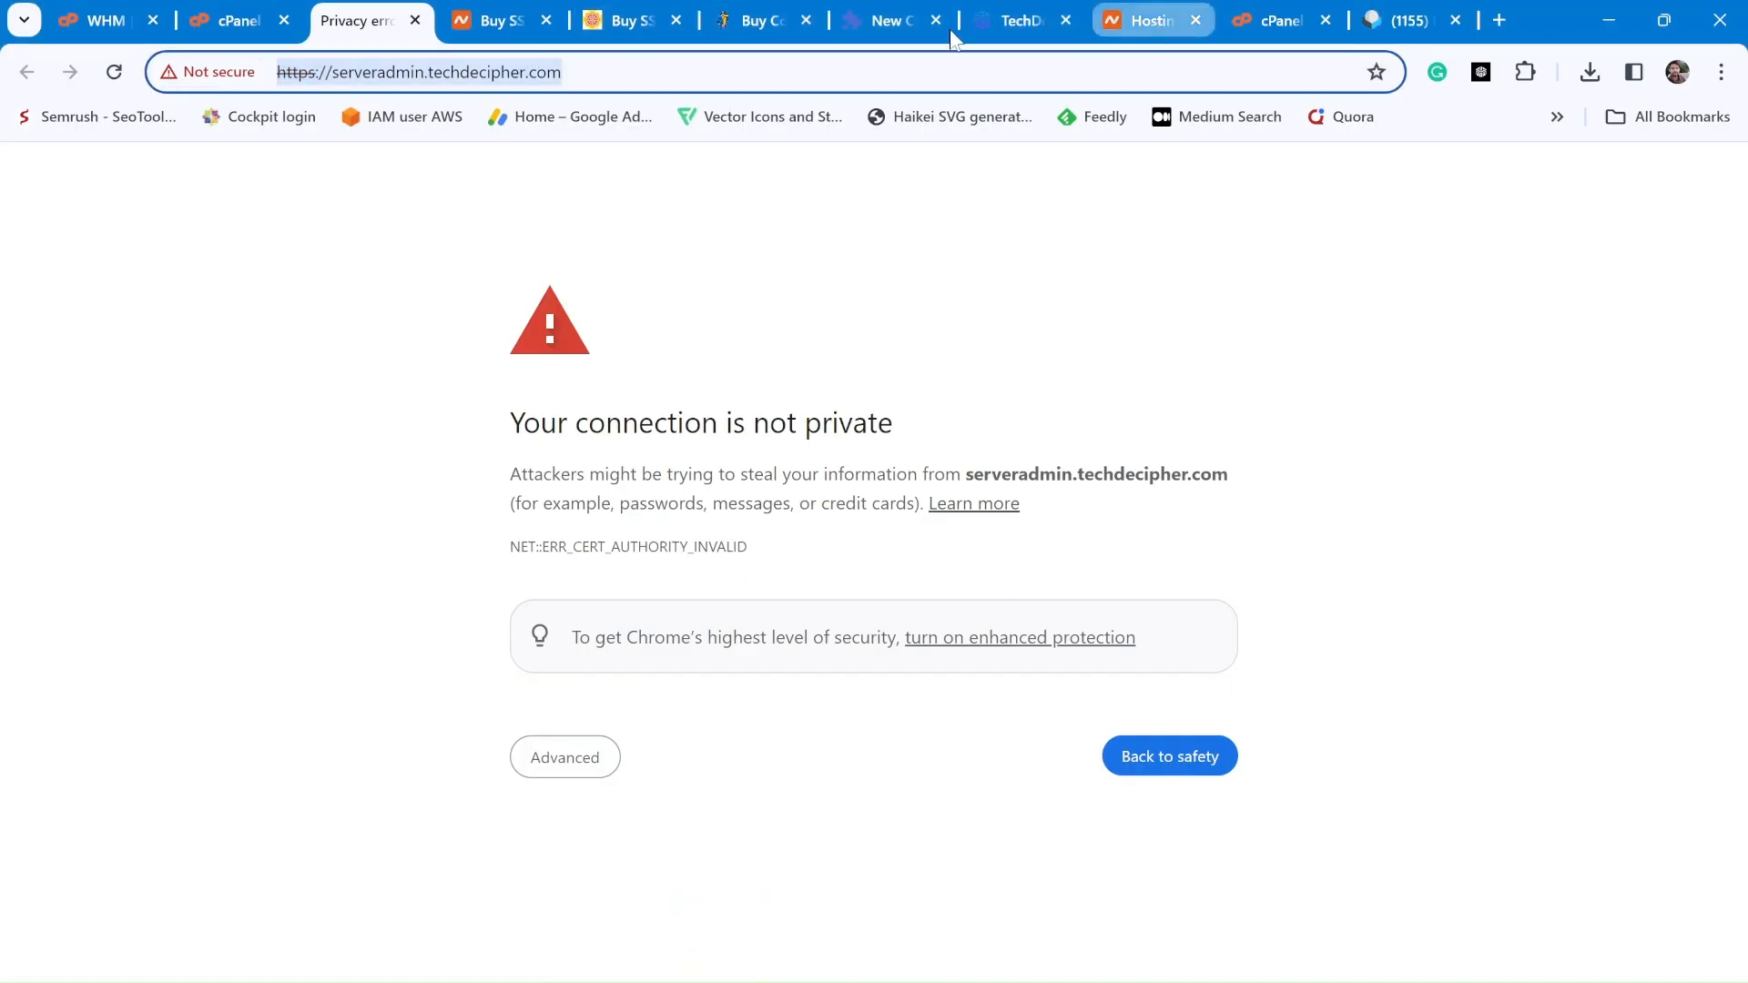
left_click(869, 20)
left_click(672, 774)
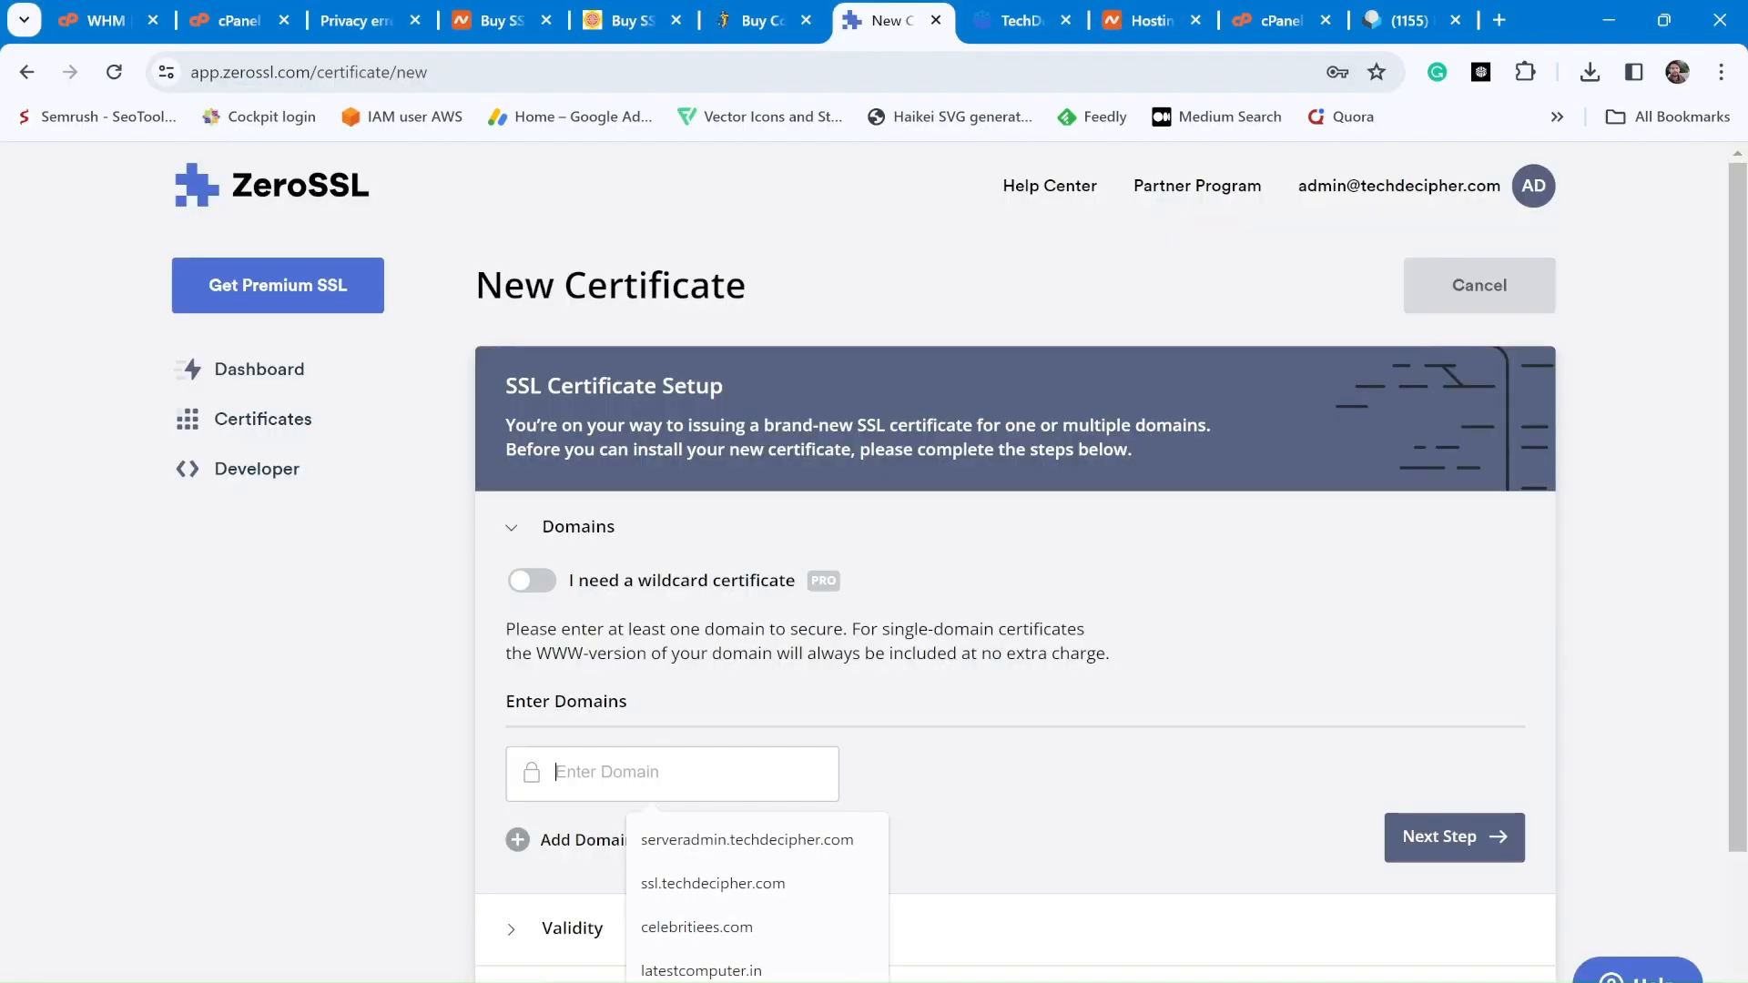
key("ctrl+v")
scroll(905, 570, "down", 3)
left_click(1503, 626)
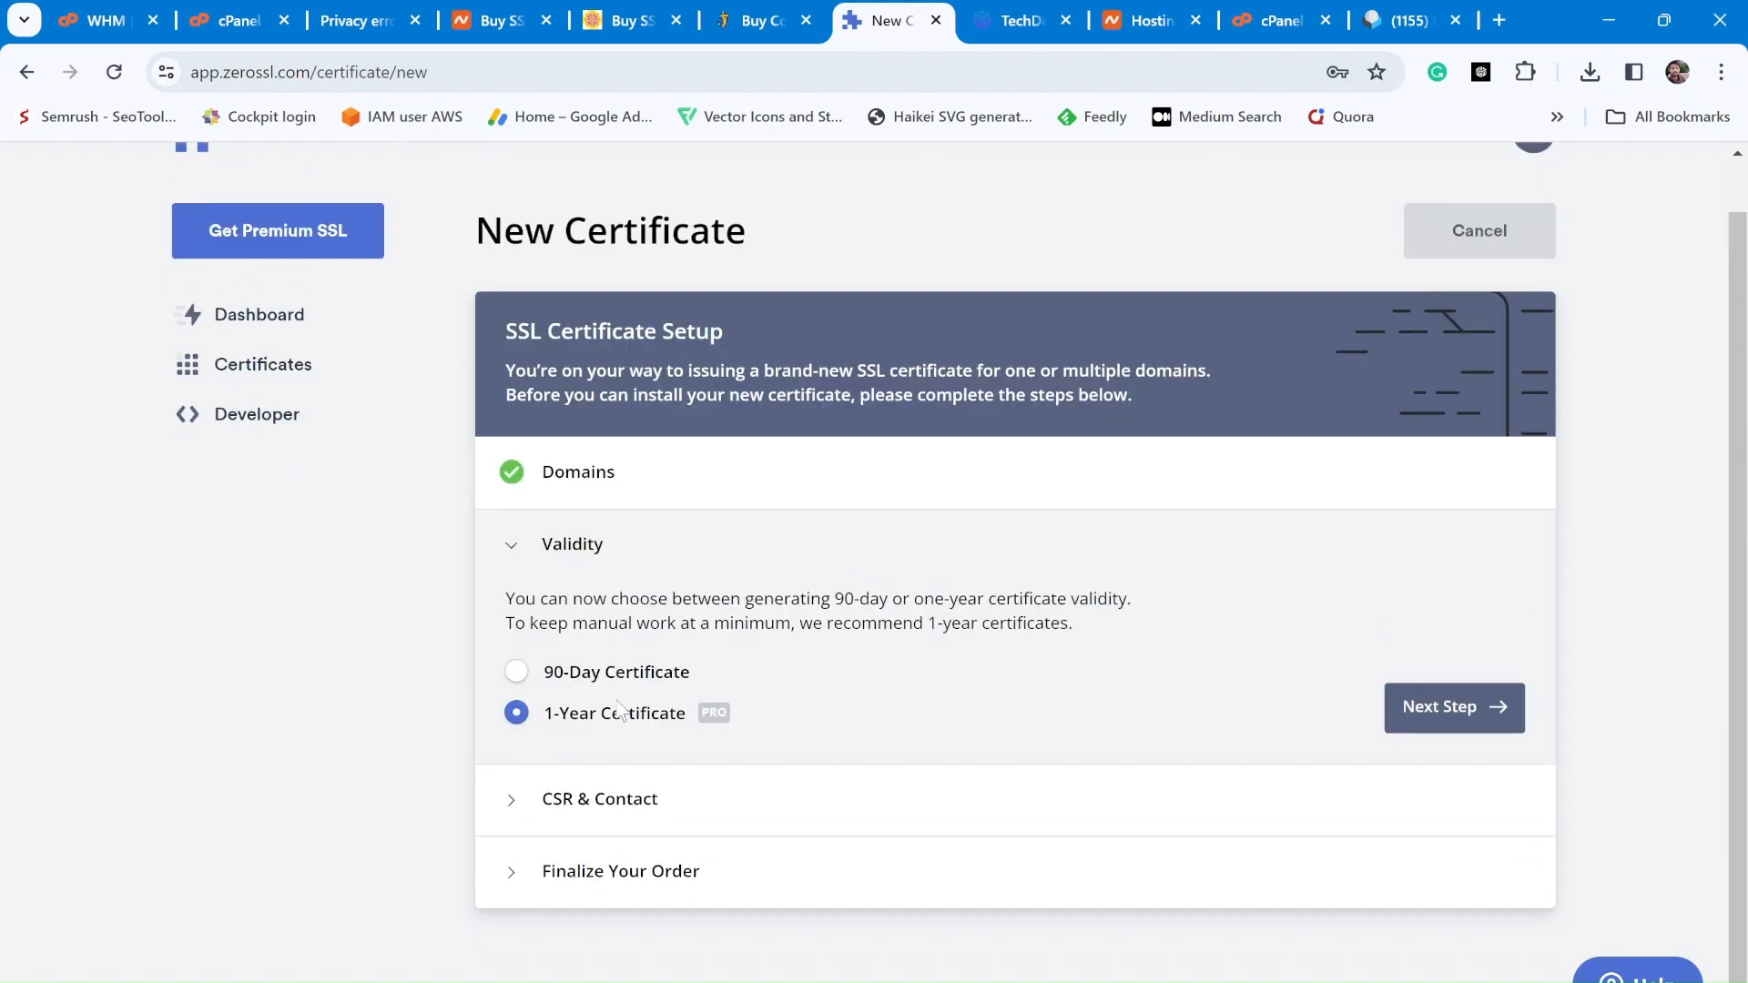
Choose 90-day validity, keep the auto-generated CSR, and create the certificate on the Free plan
left_click(517, 674)
left_click(1425, 724)
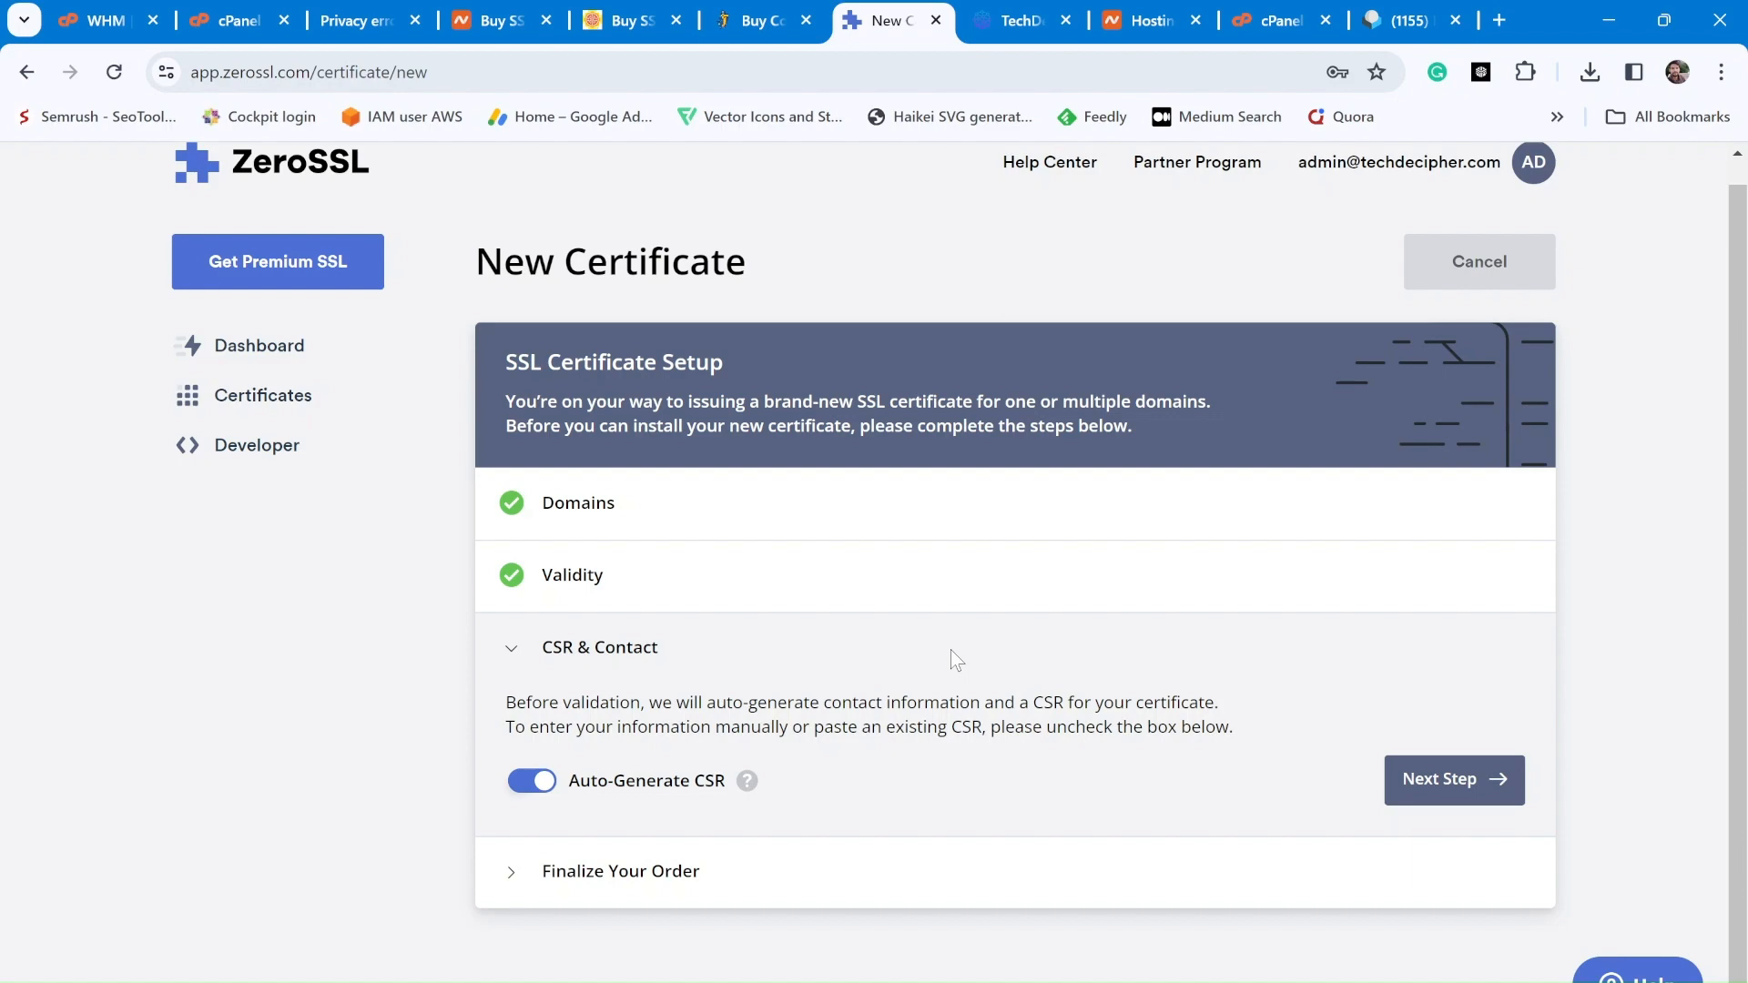
left_click(1456, 780)
scroll(694, 640, "down", 5)
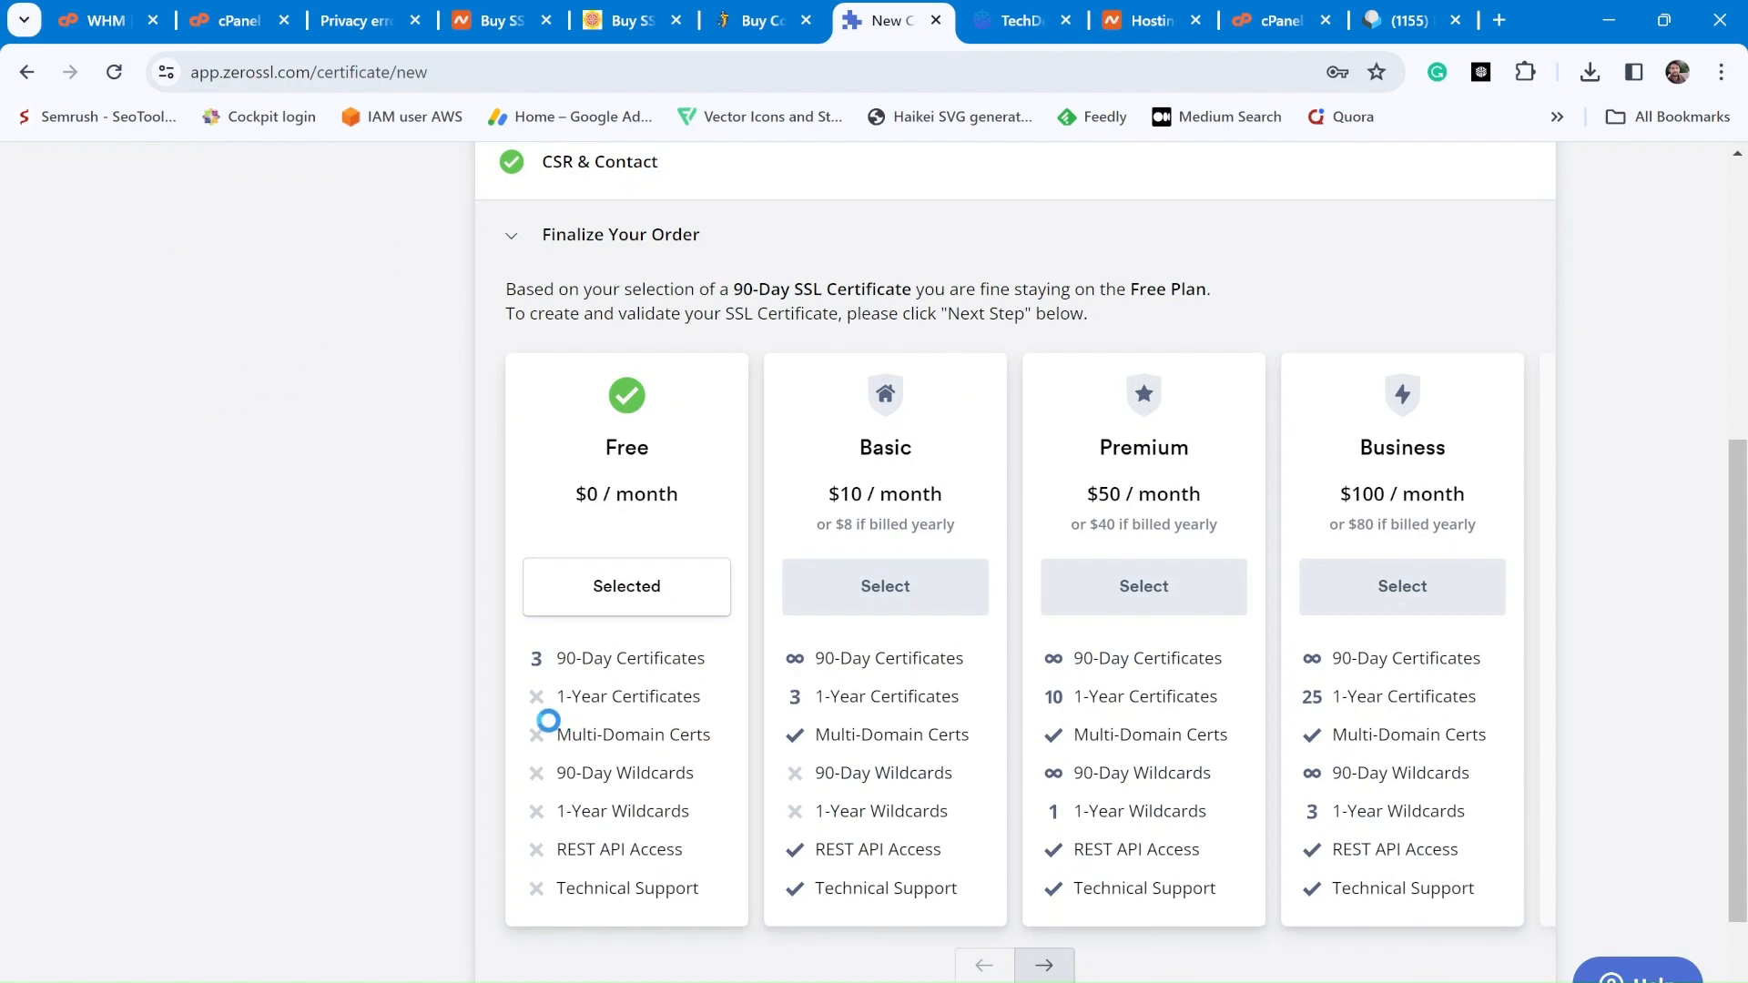
scroll(628, 652, "down", 2)
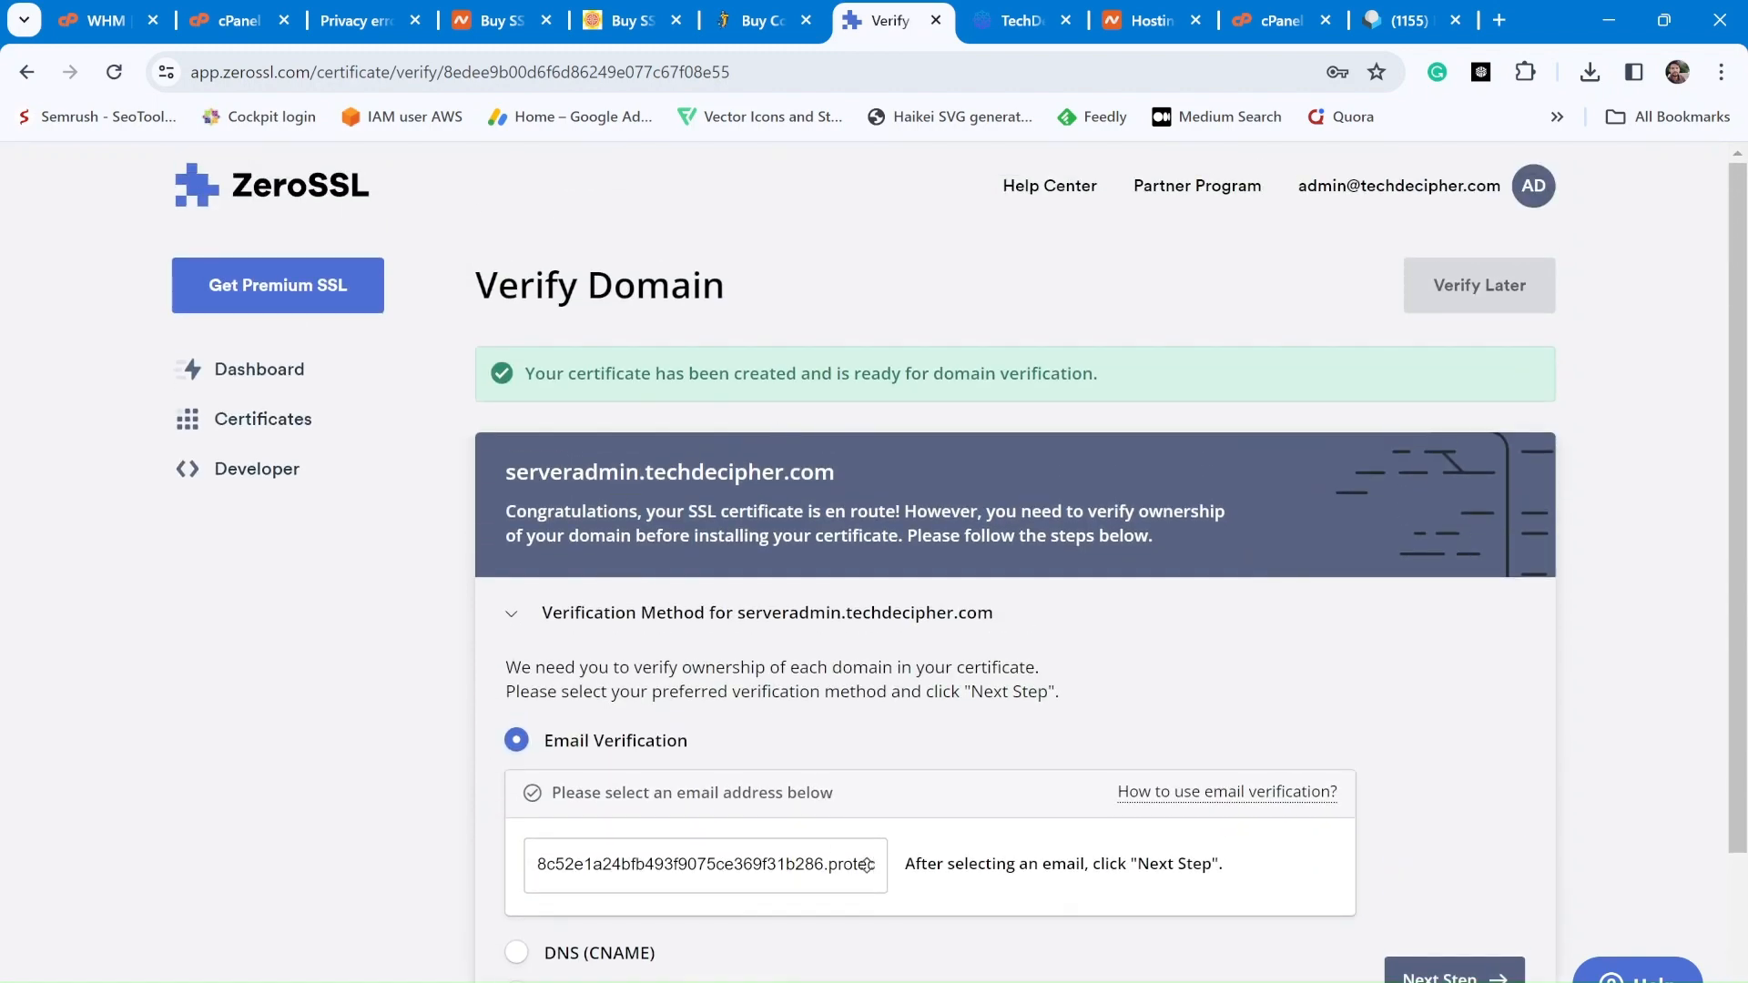
Select the admin e-mail address at the main techdecipher.com domain for the certificate's email verification
scroll(749, 613, "down", 2)
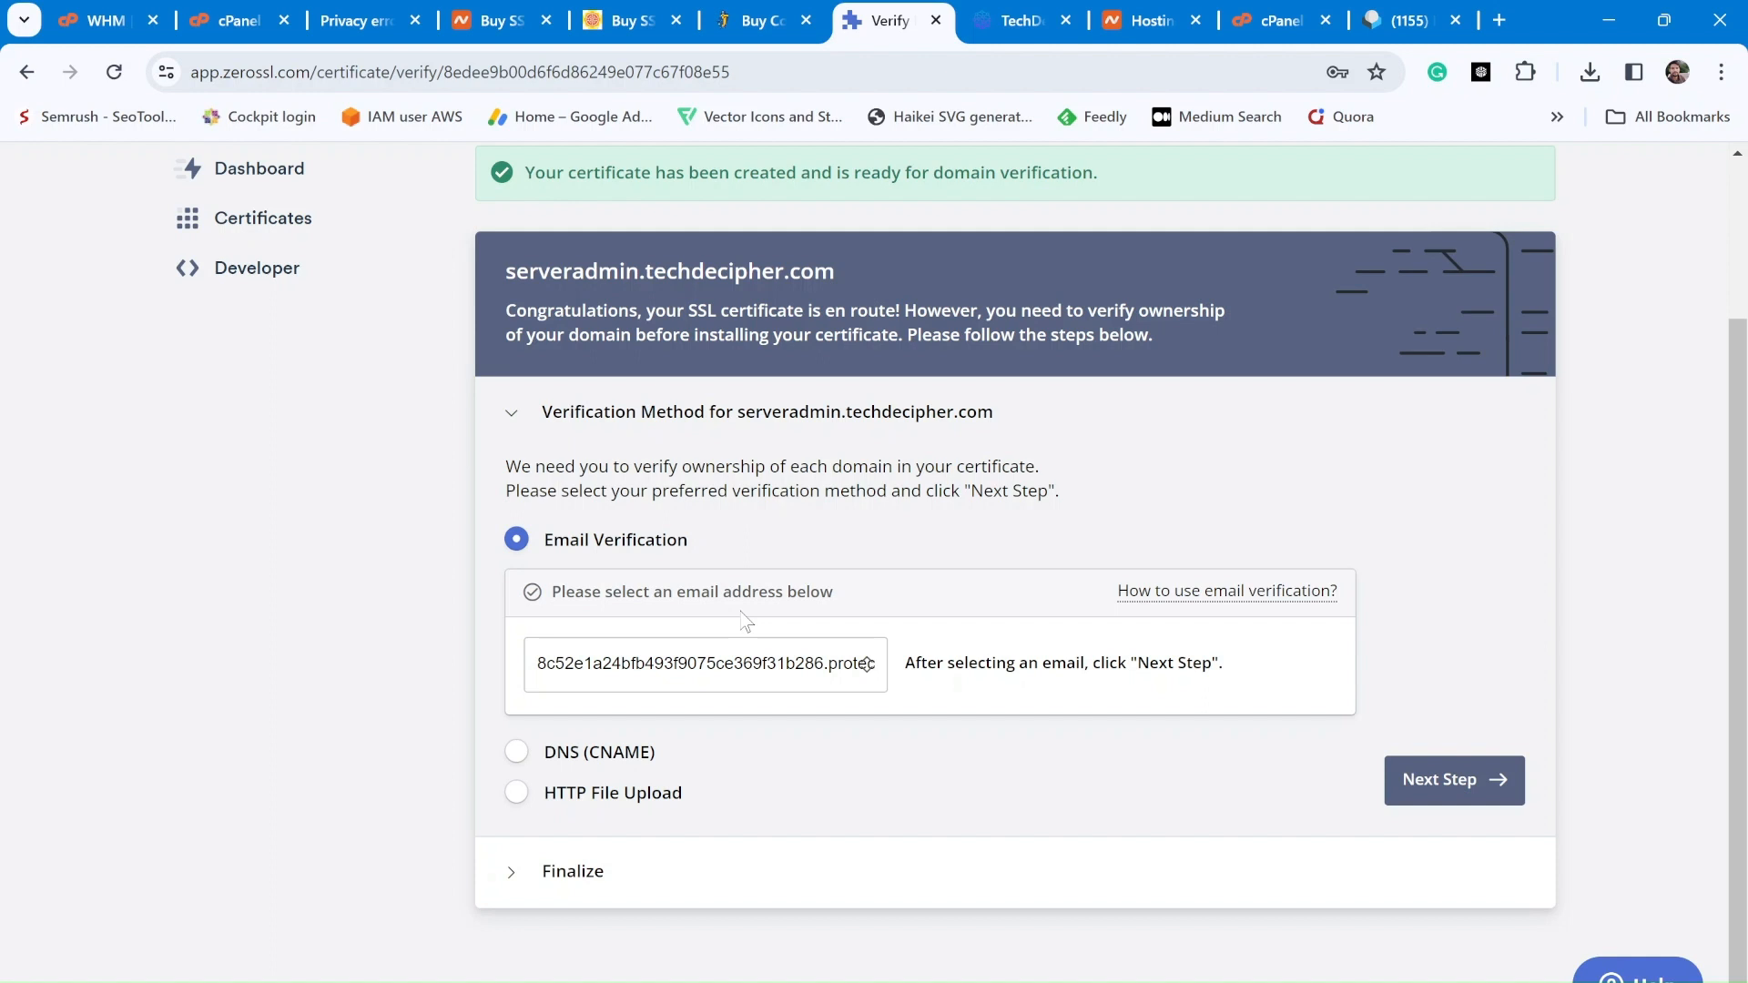
left_click(708, 673)
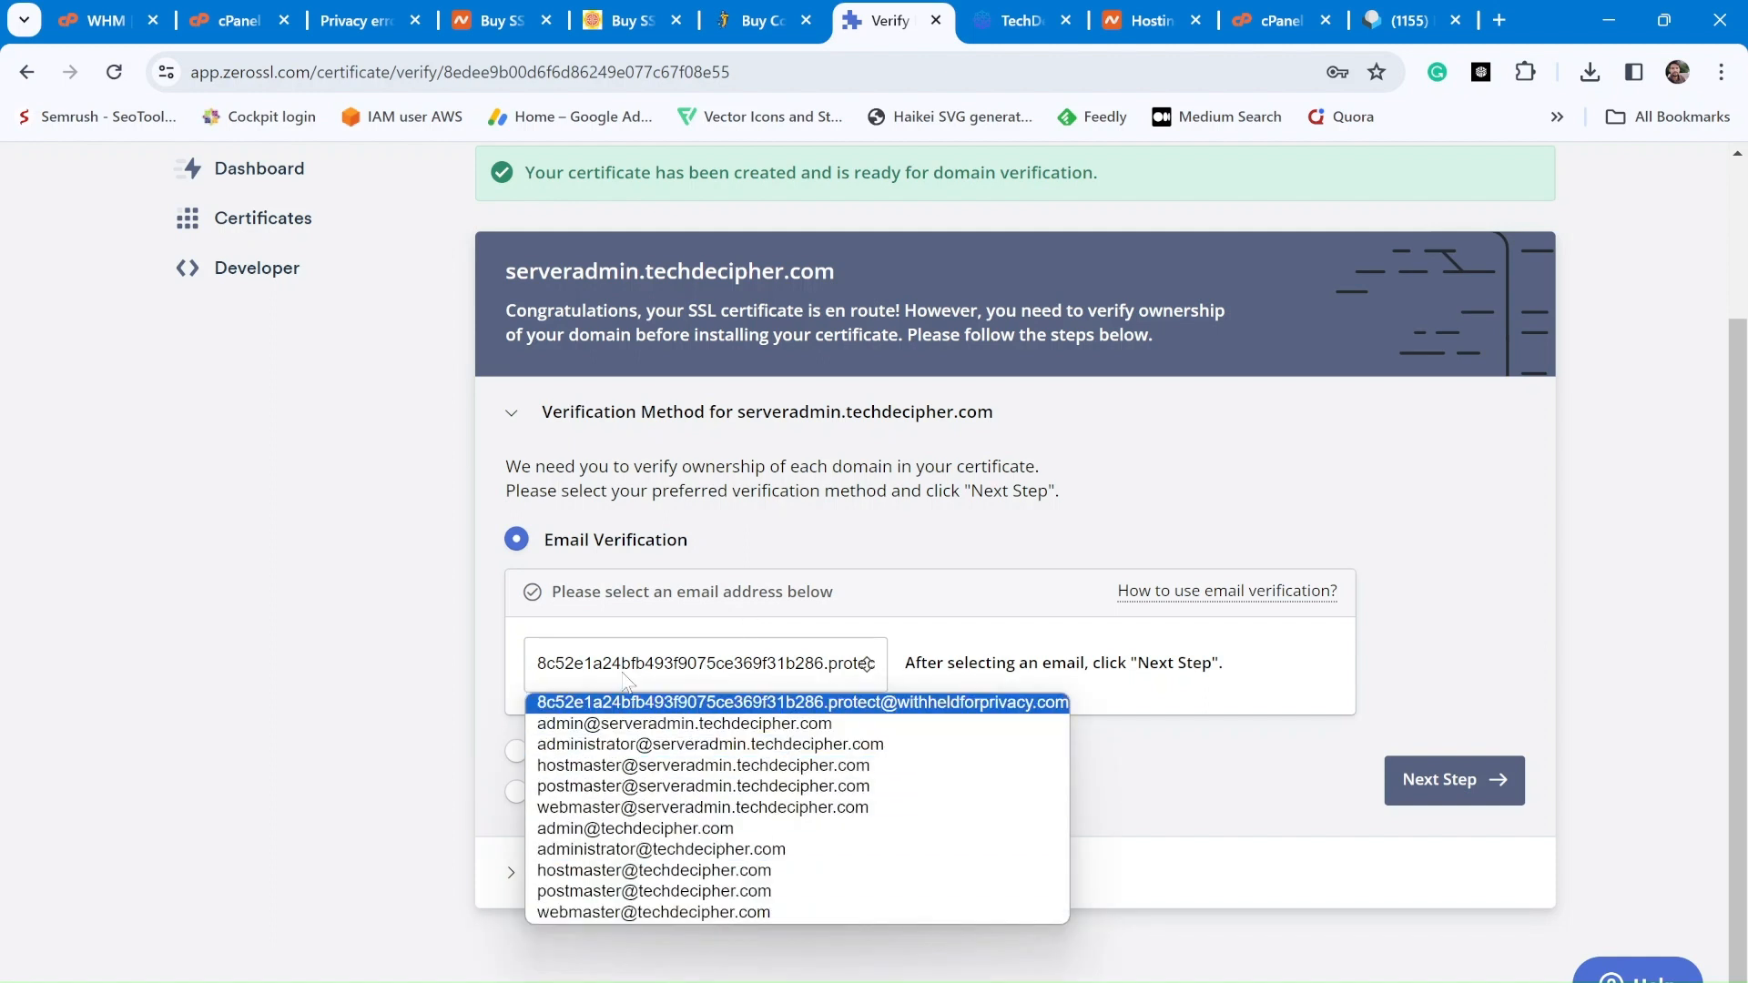
left_click(637, 829)
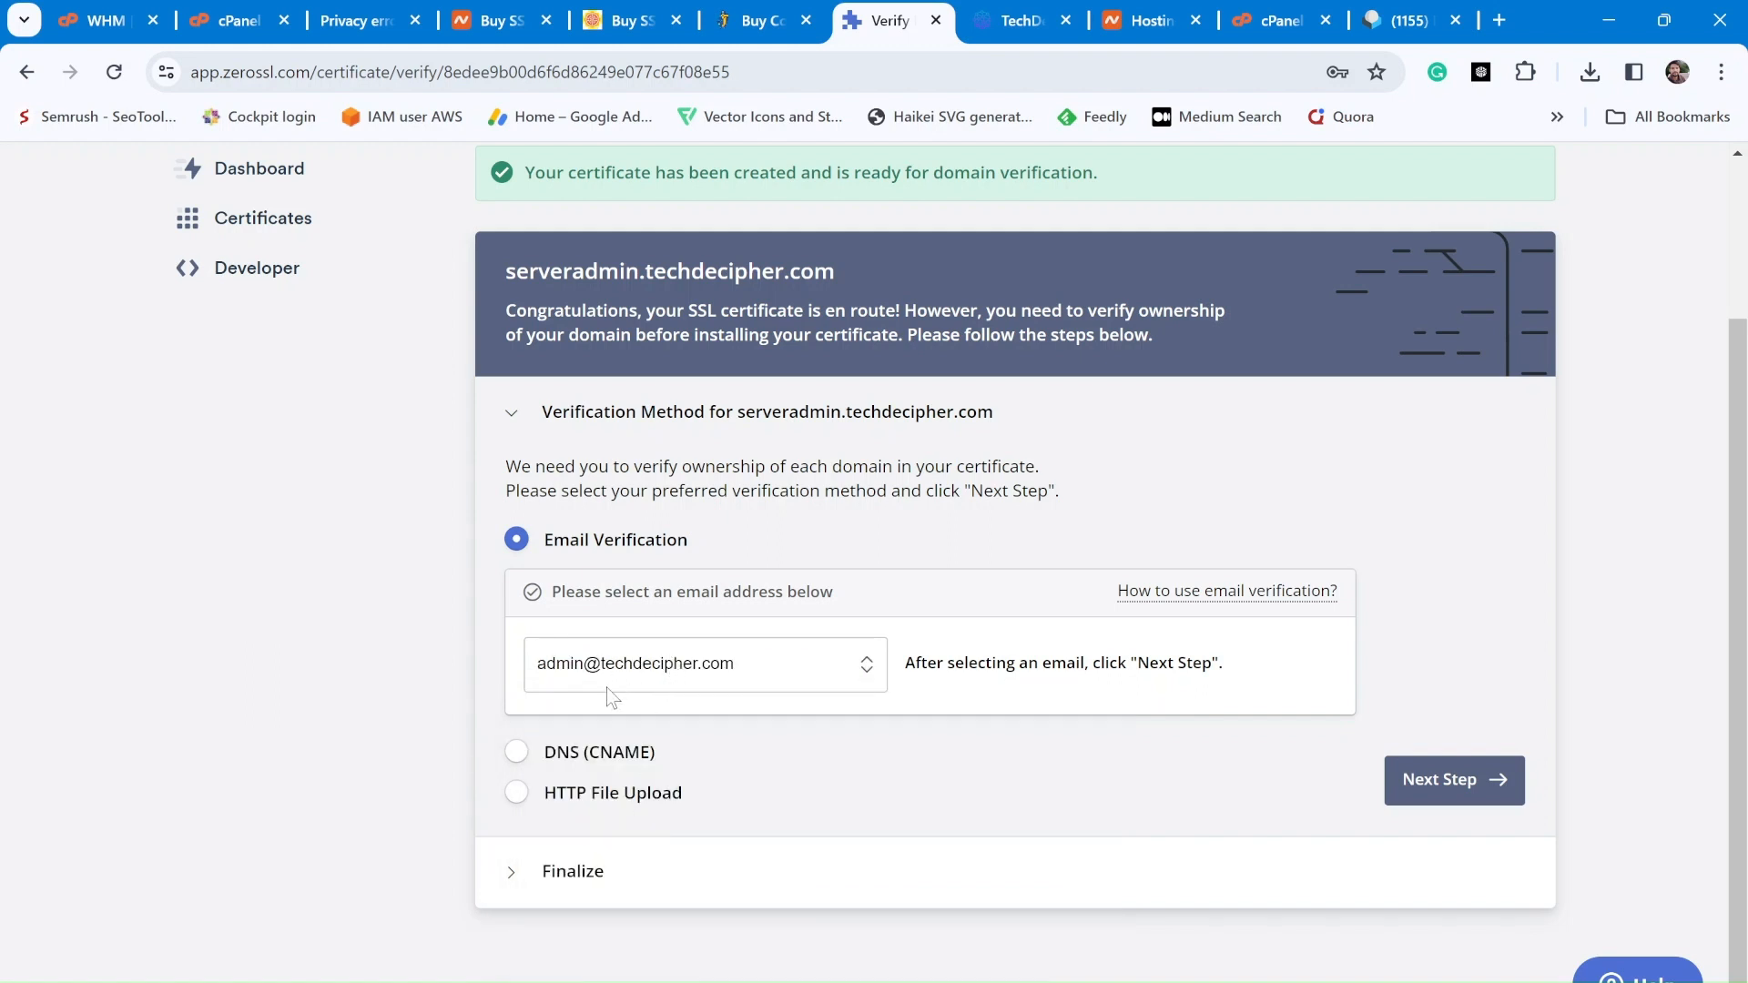
Confirm the email verification method and start domain verification so the verification email for serveradmin.techdecipher.com is sent
left_click(1435, 794)
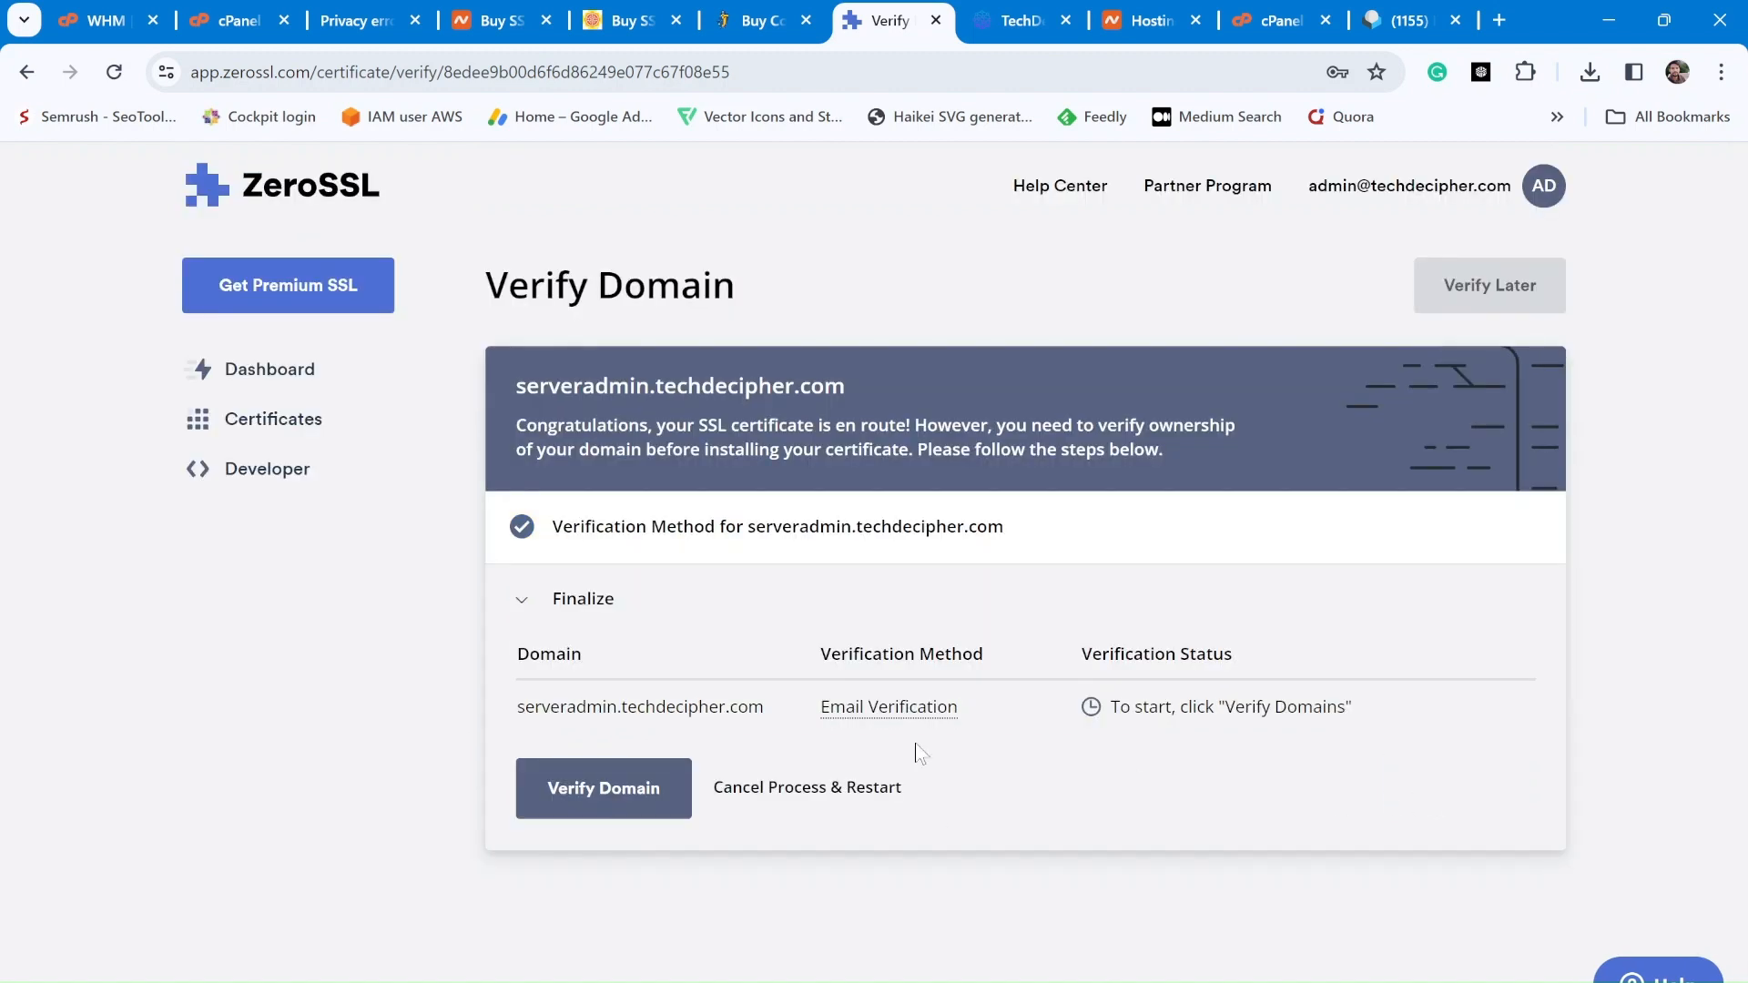
left_click(608, 792)
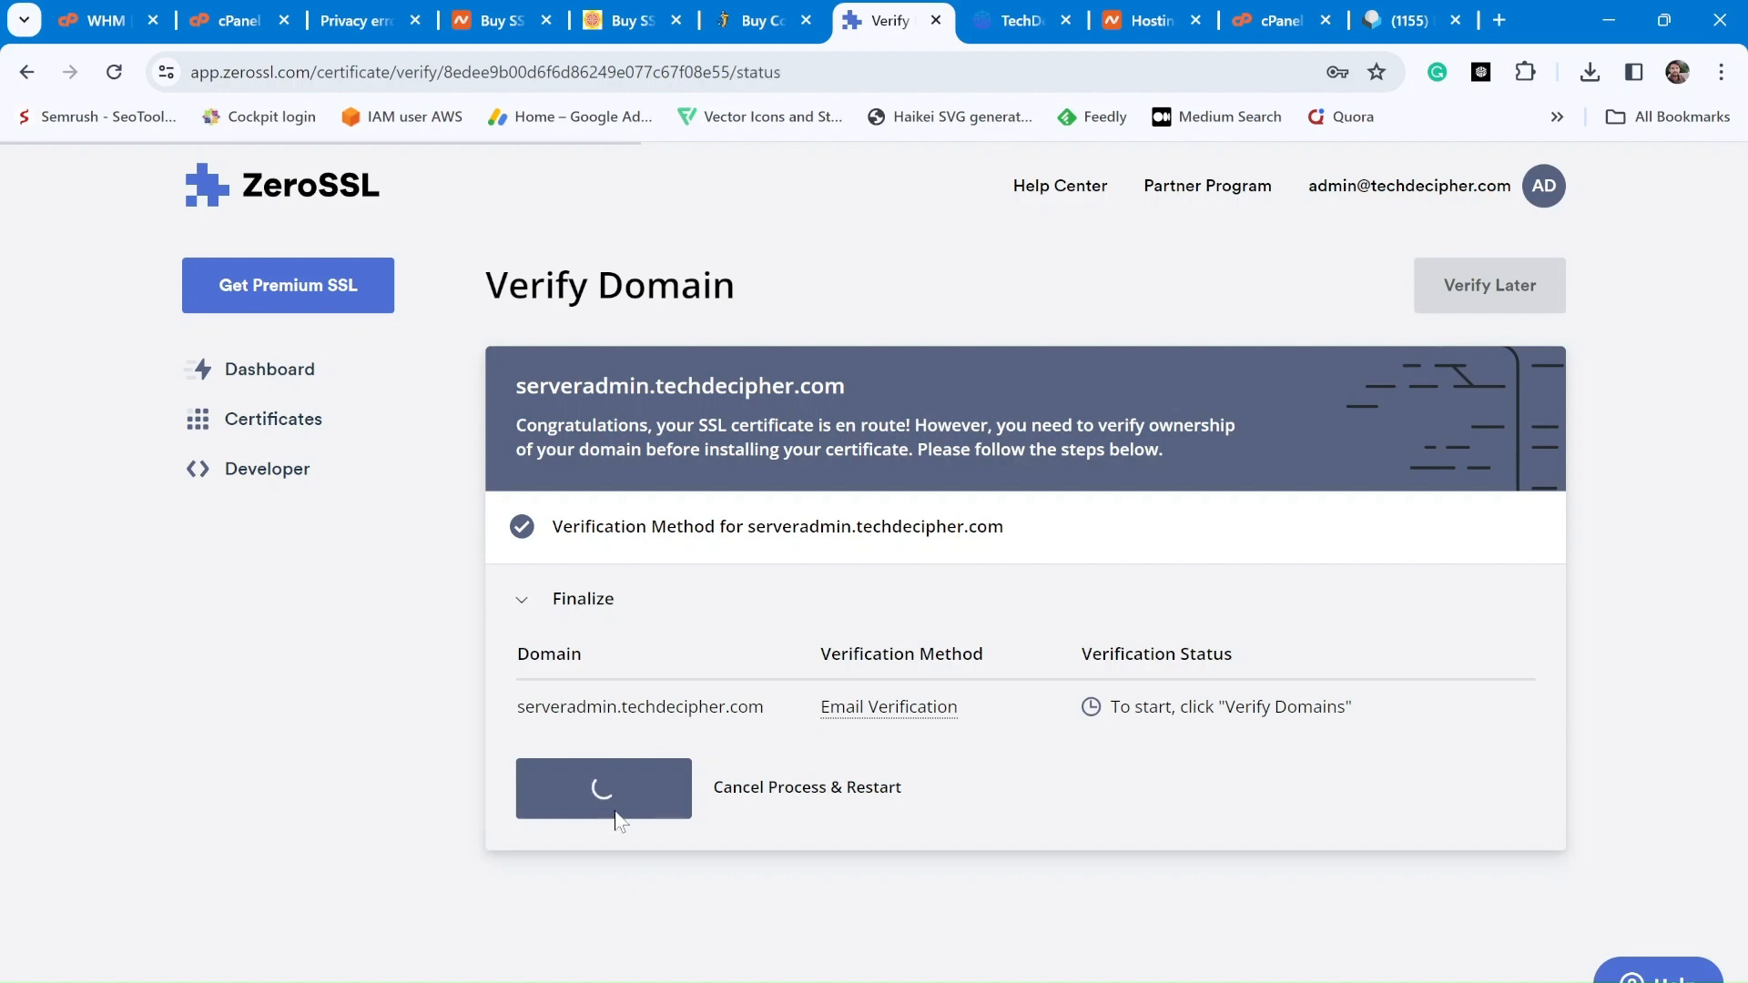
left_click_drag(553, 655, 861, 655)
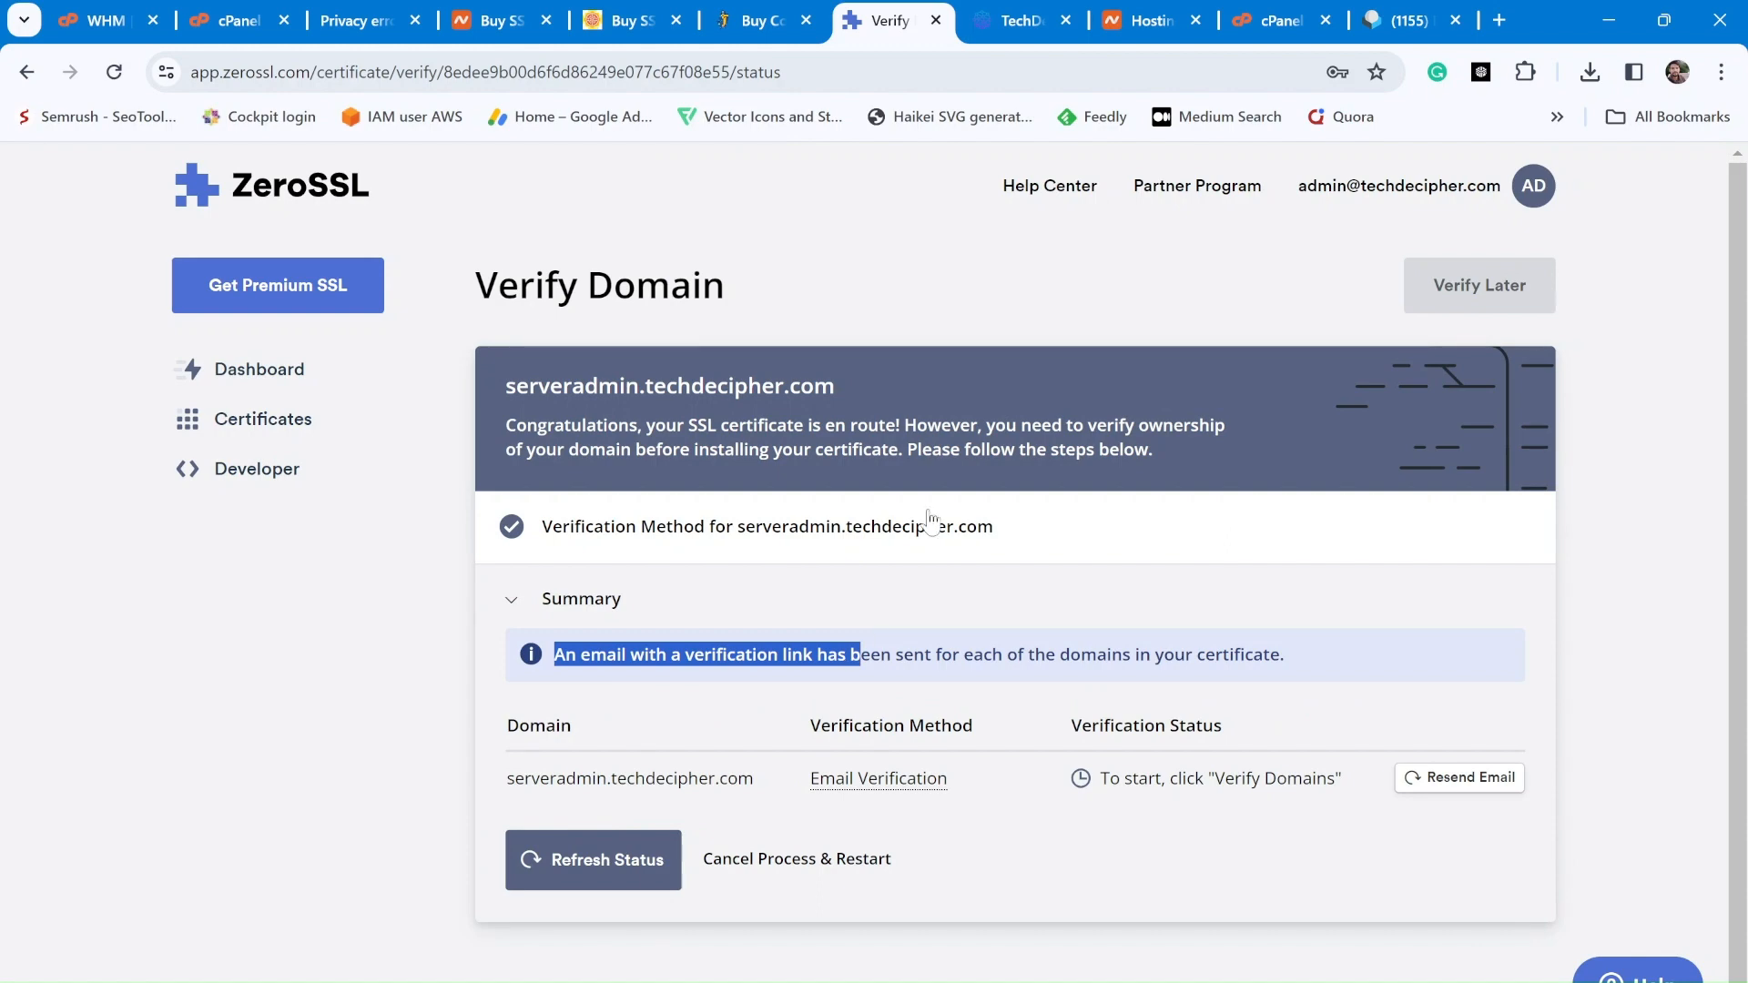
Switch to the admin webmail and check the Inbox, Trash and Junk folders for the new ZeroSSL verification email, refreshing for new messages
left_click(1407, 20)
left_click(742, 221)
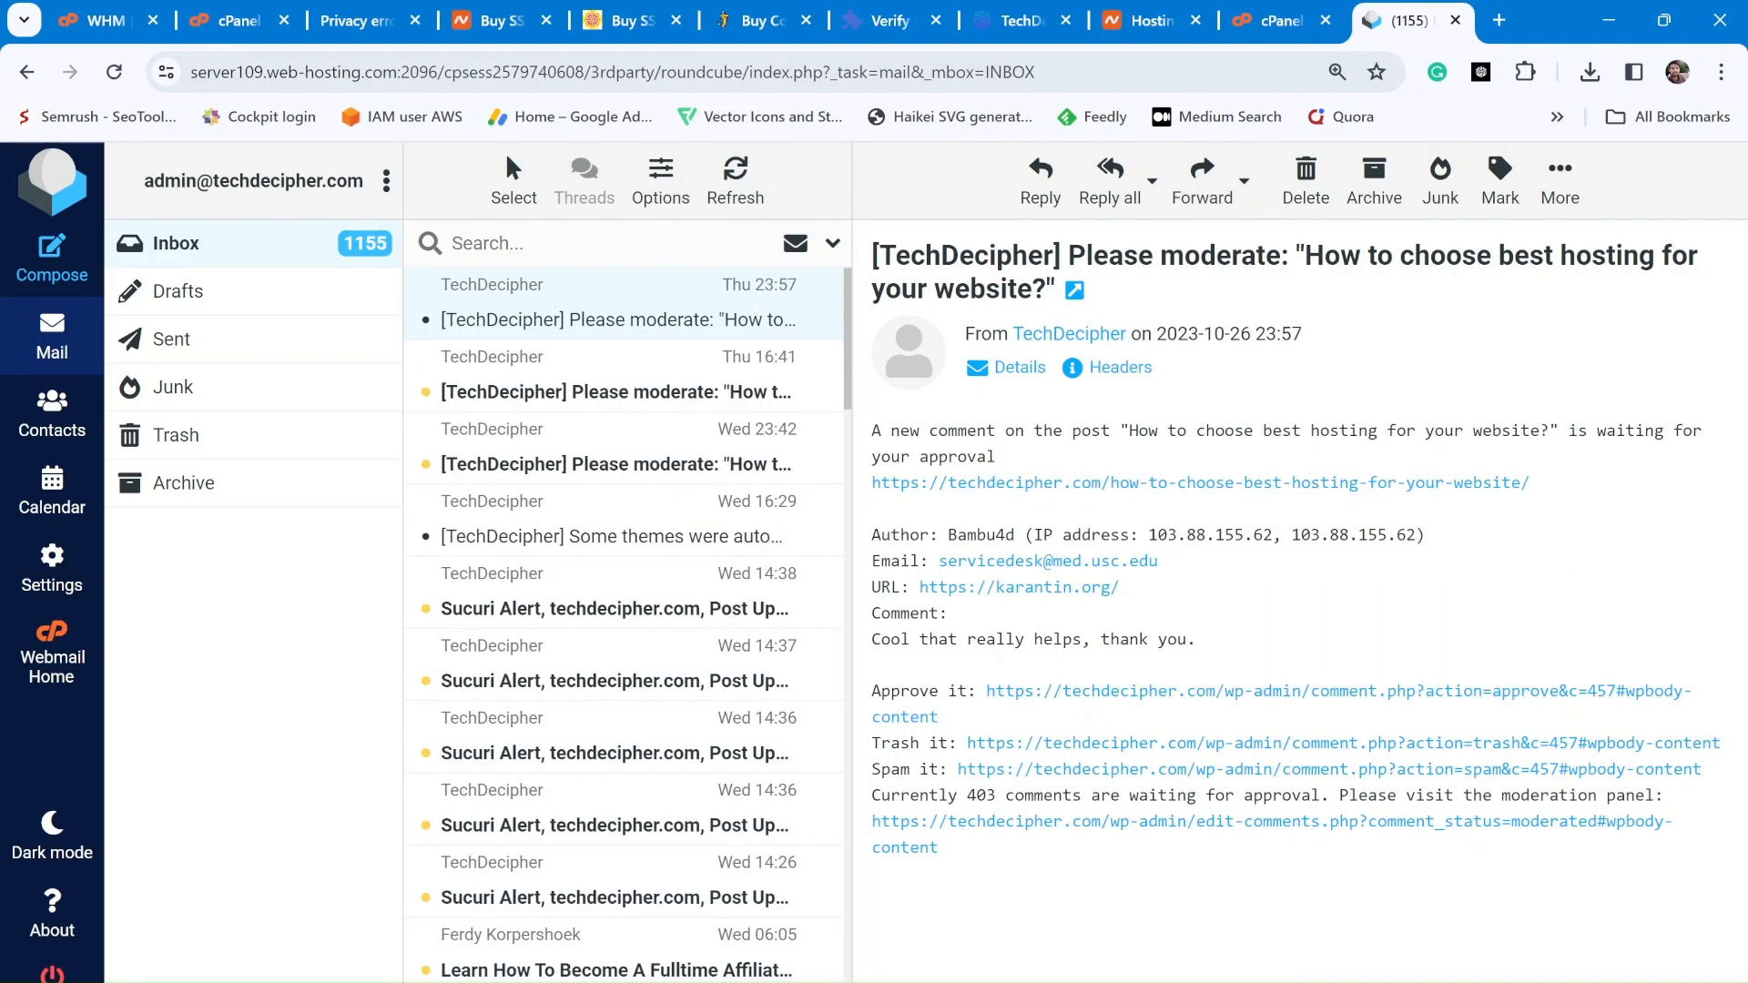
left_click(720, 196)
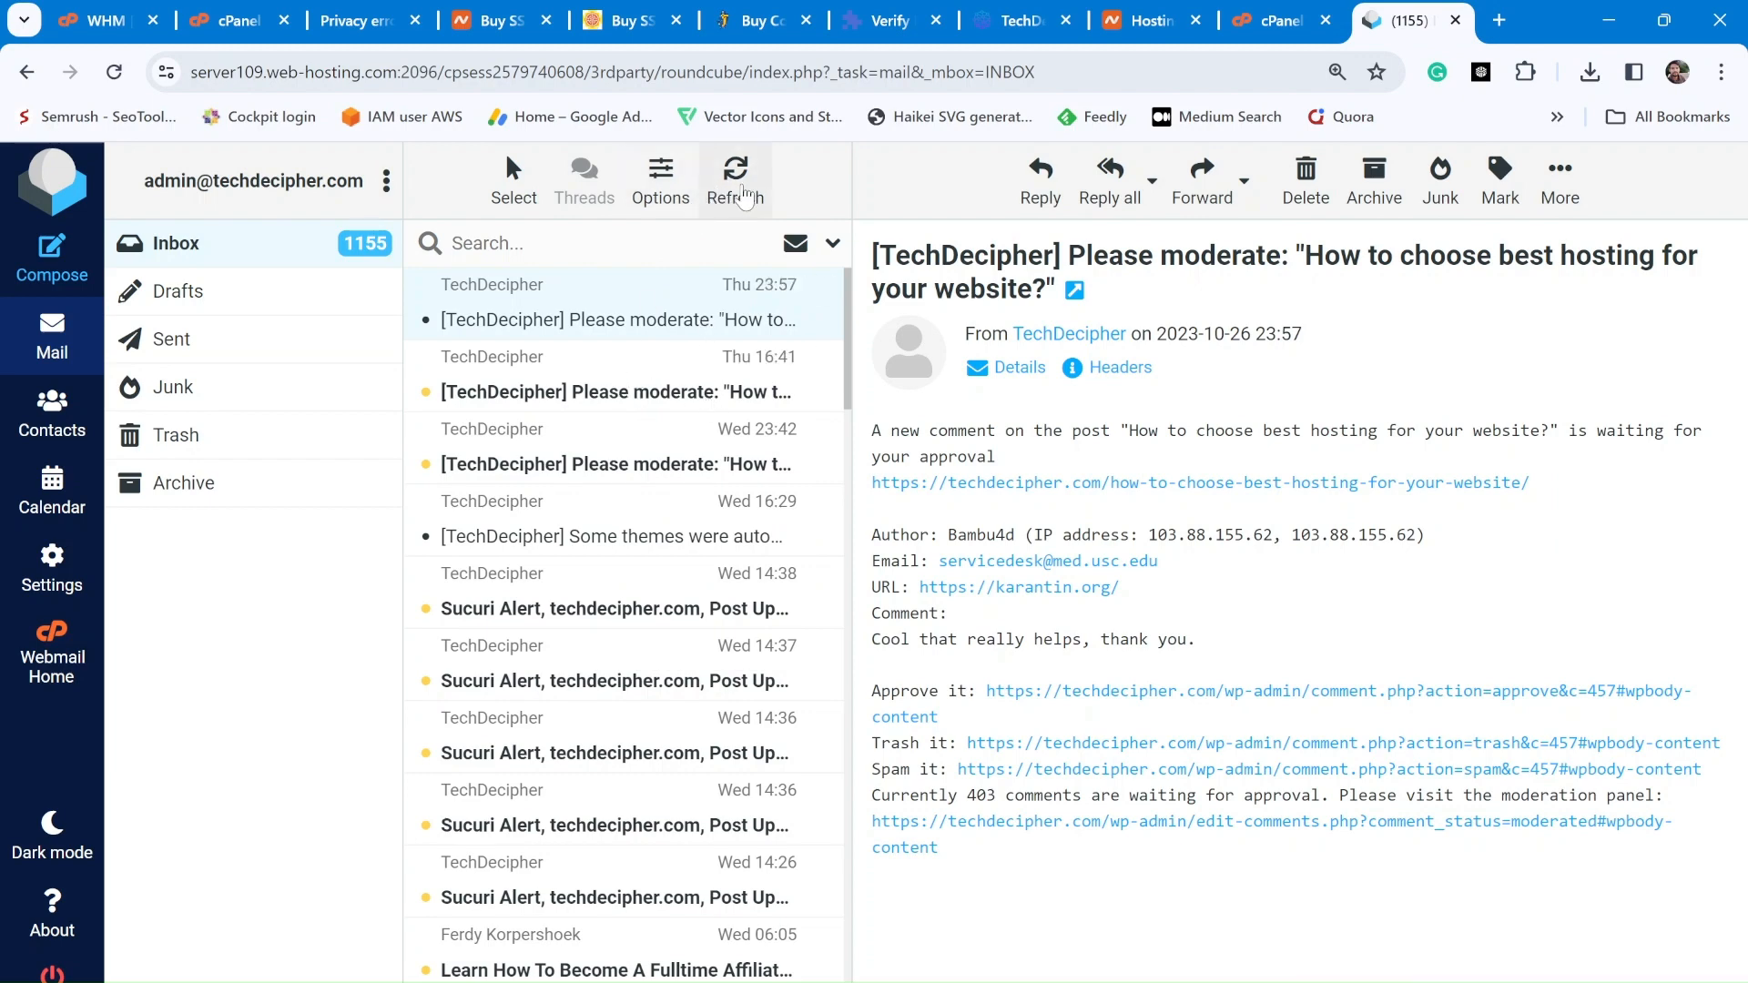
left_click(743, 193)
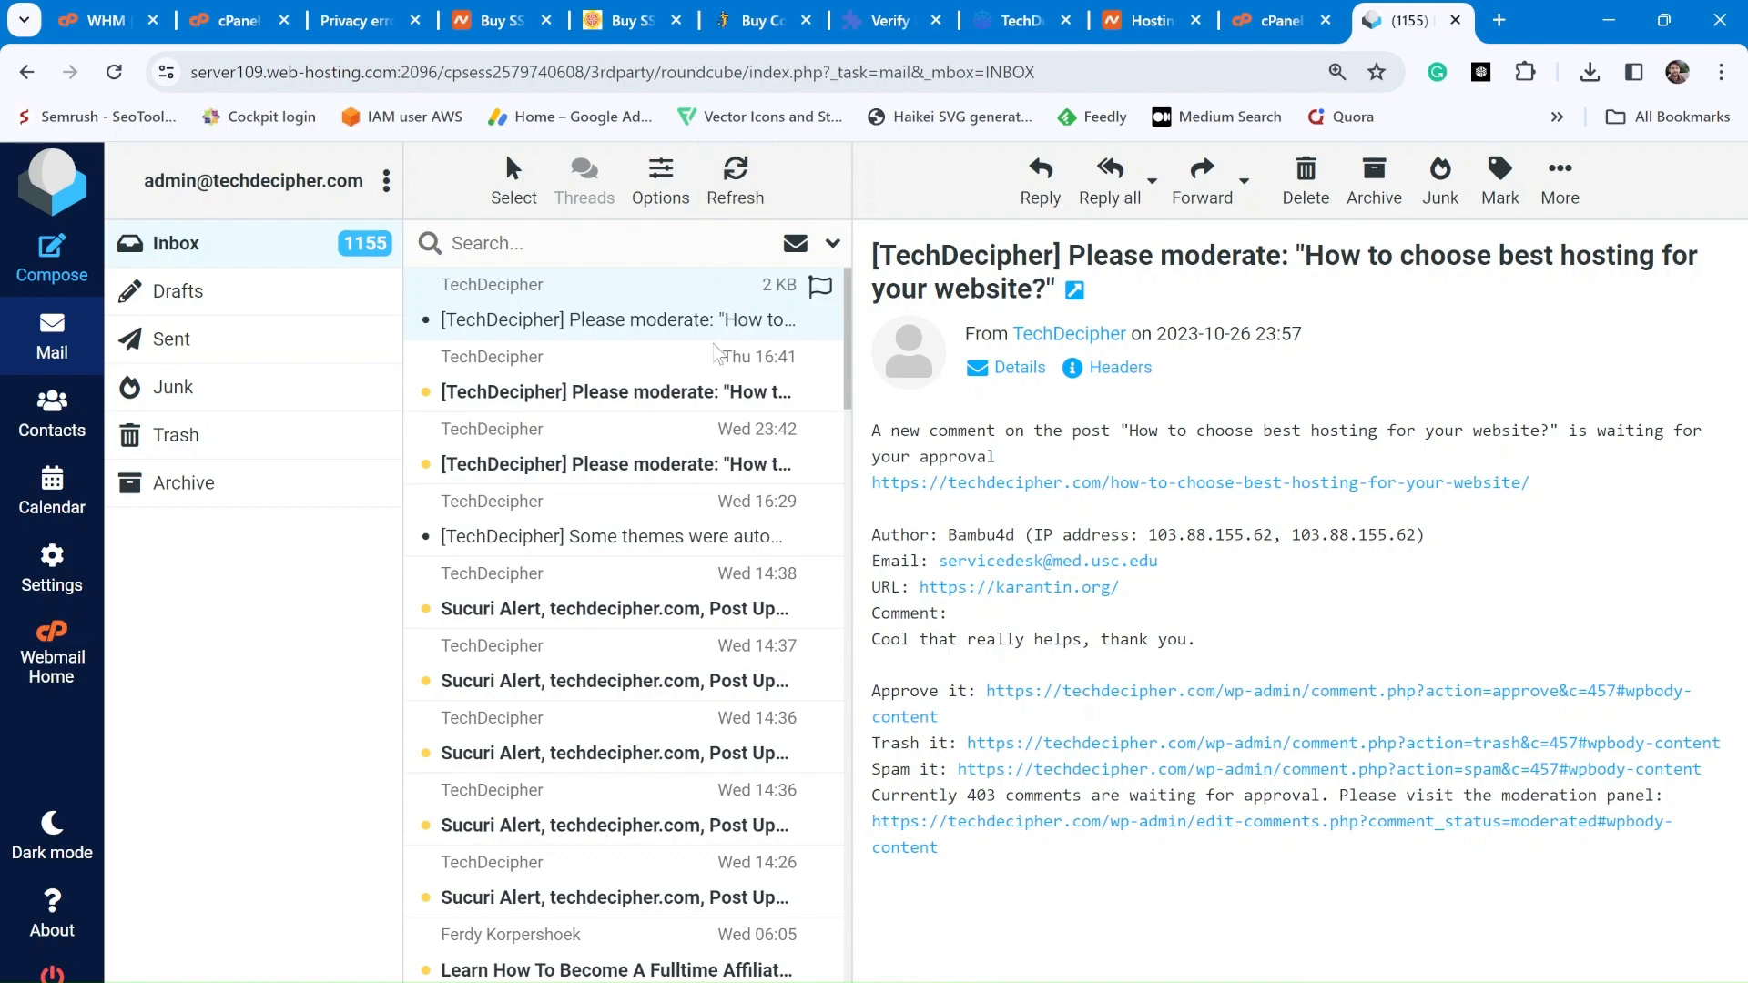
left_click(745, 168)
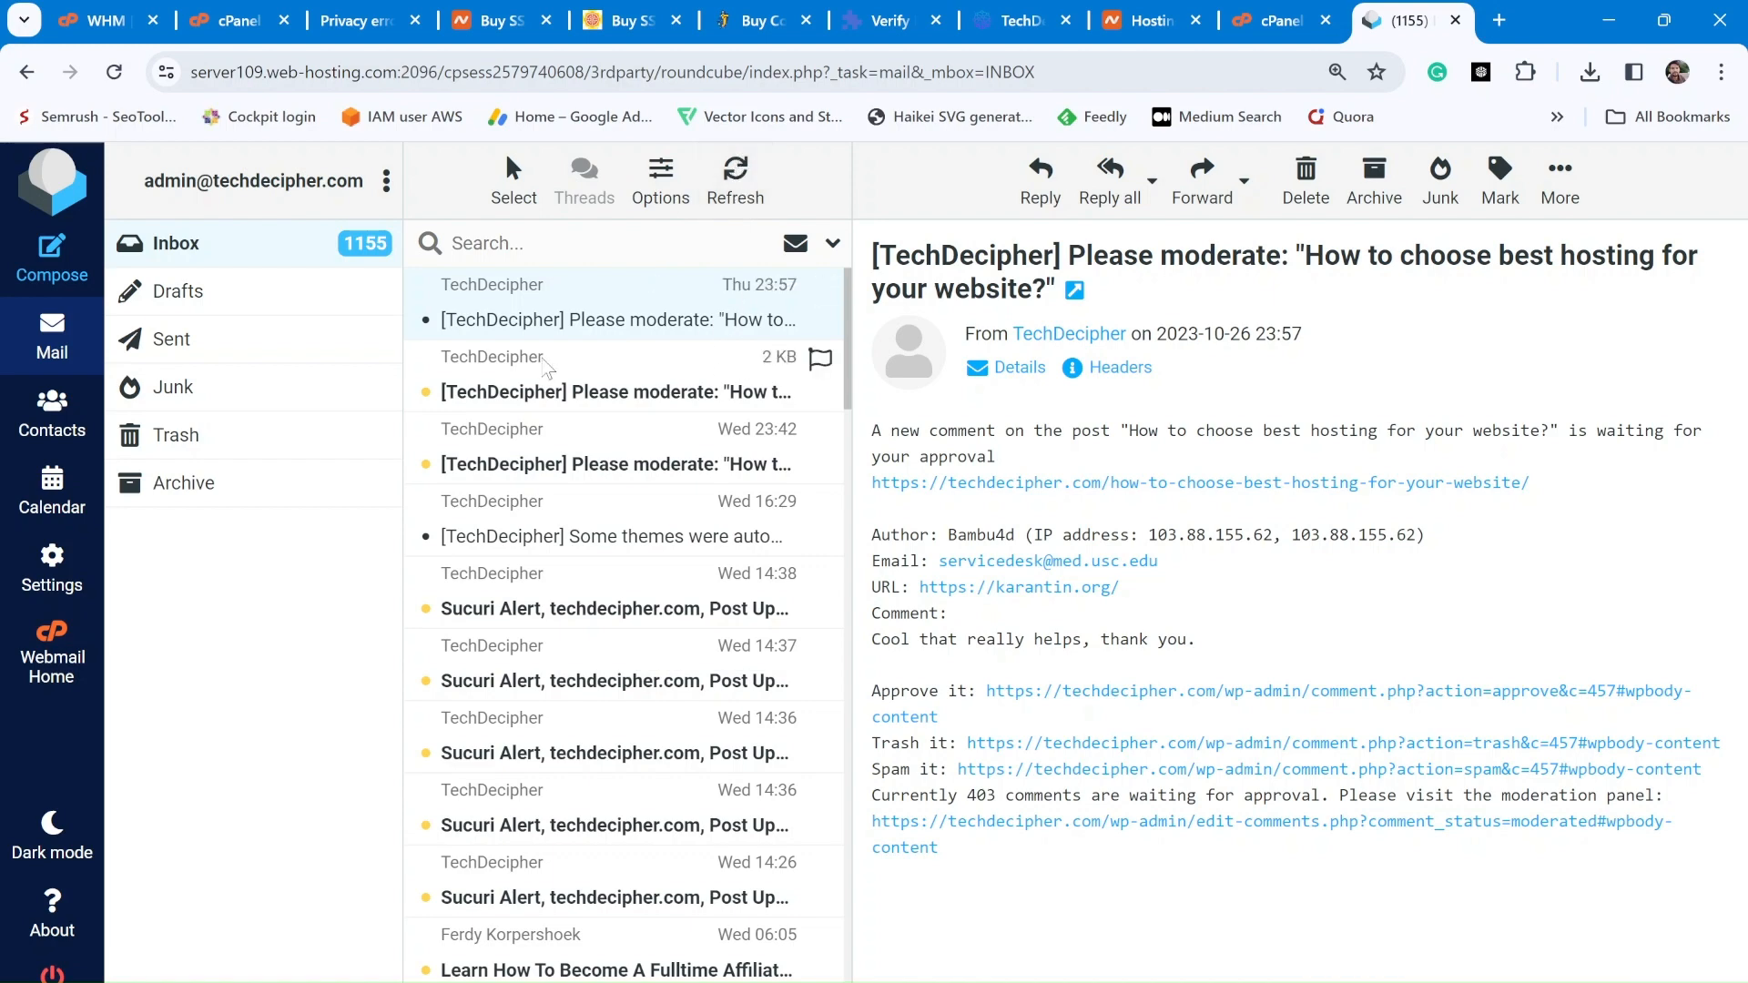
left_click(736, 175)
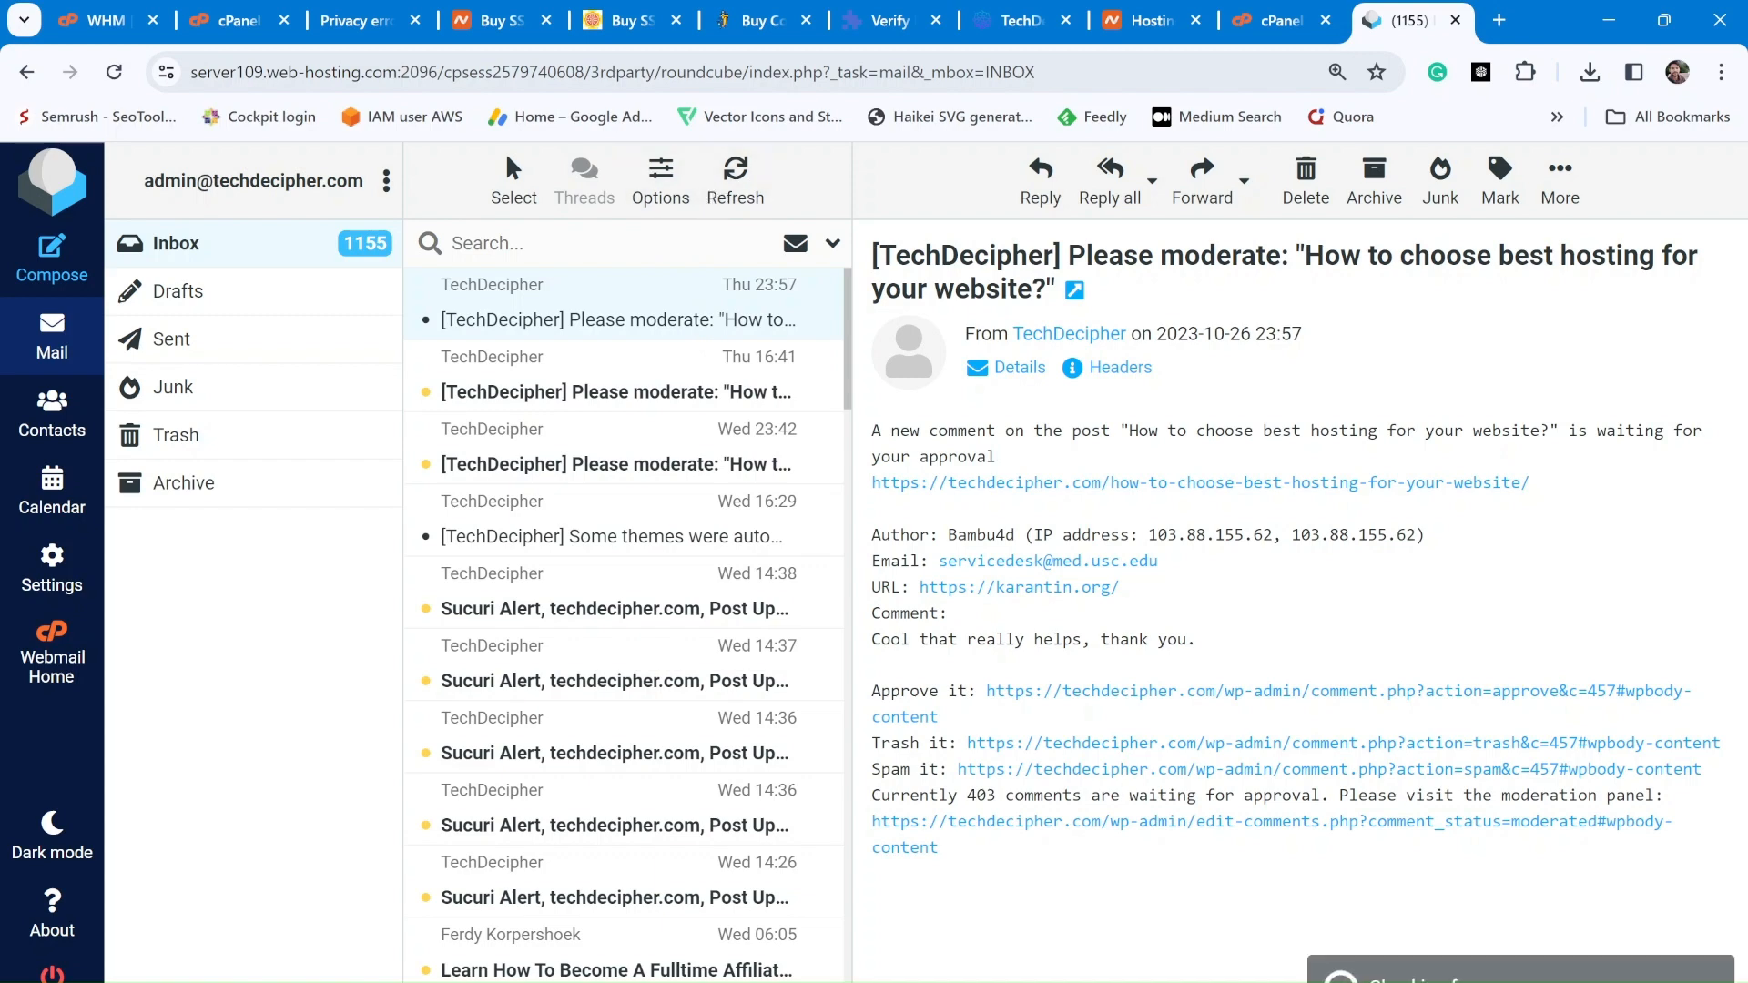
left_click(185, 443)
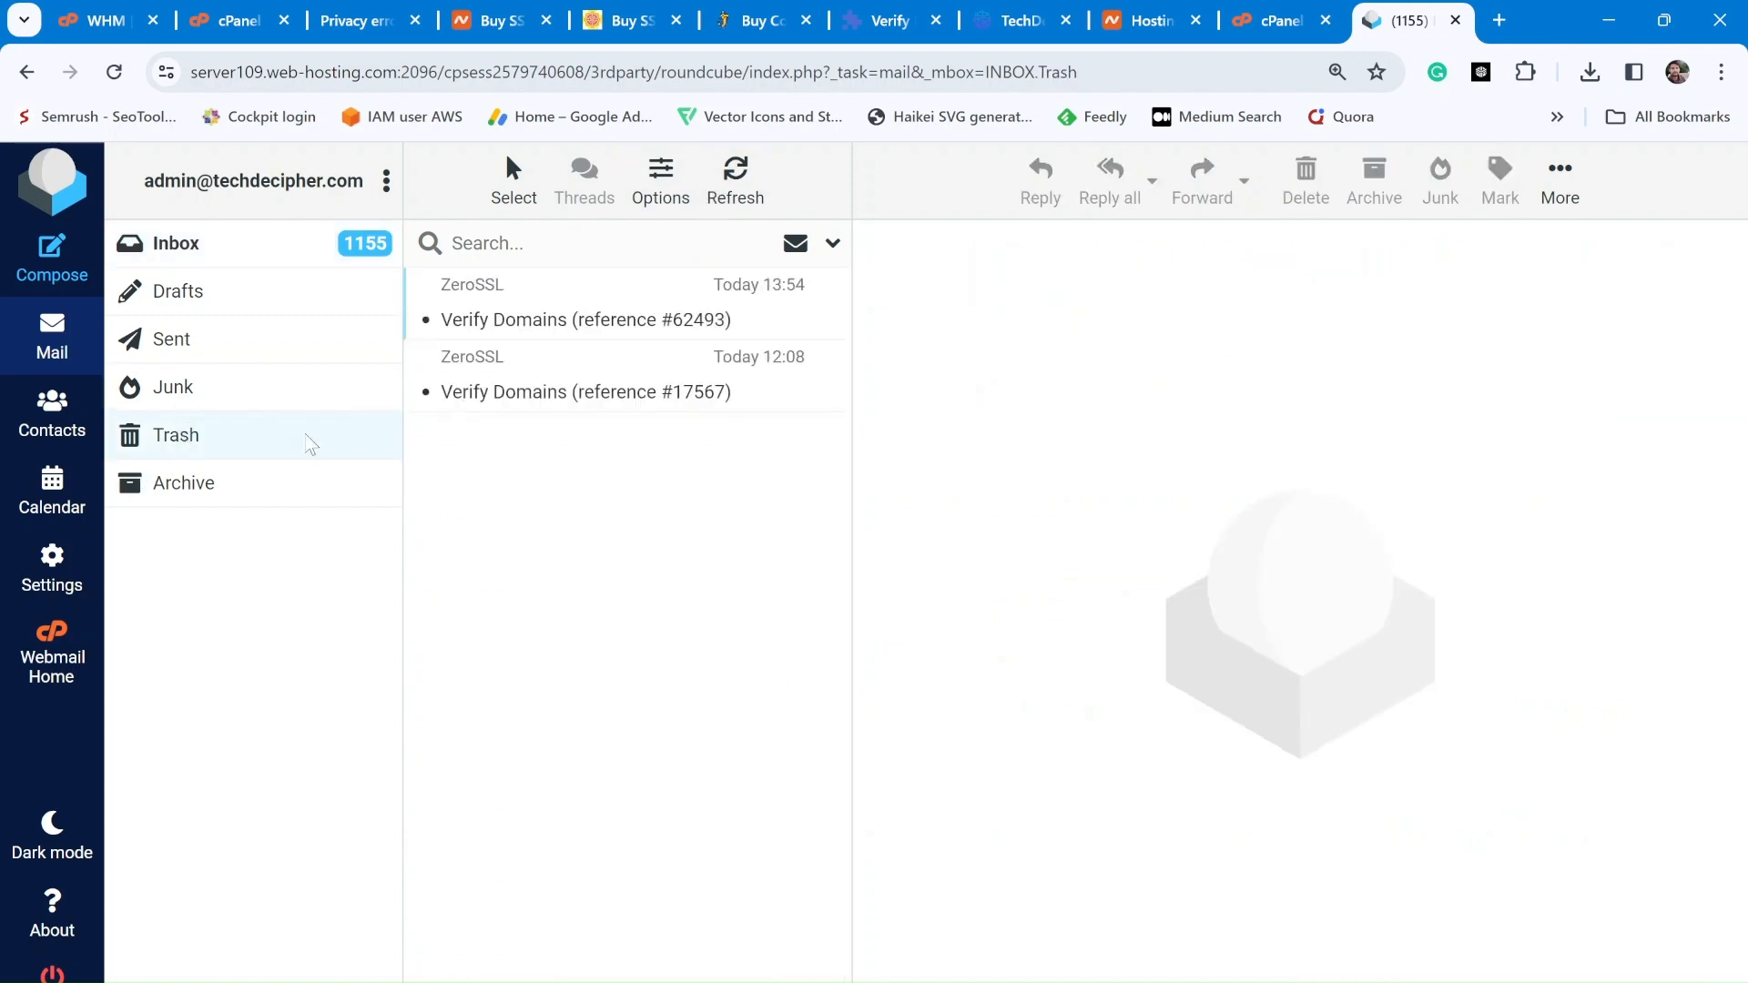
left_click(255, 393)
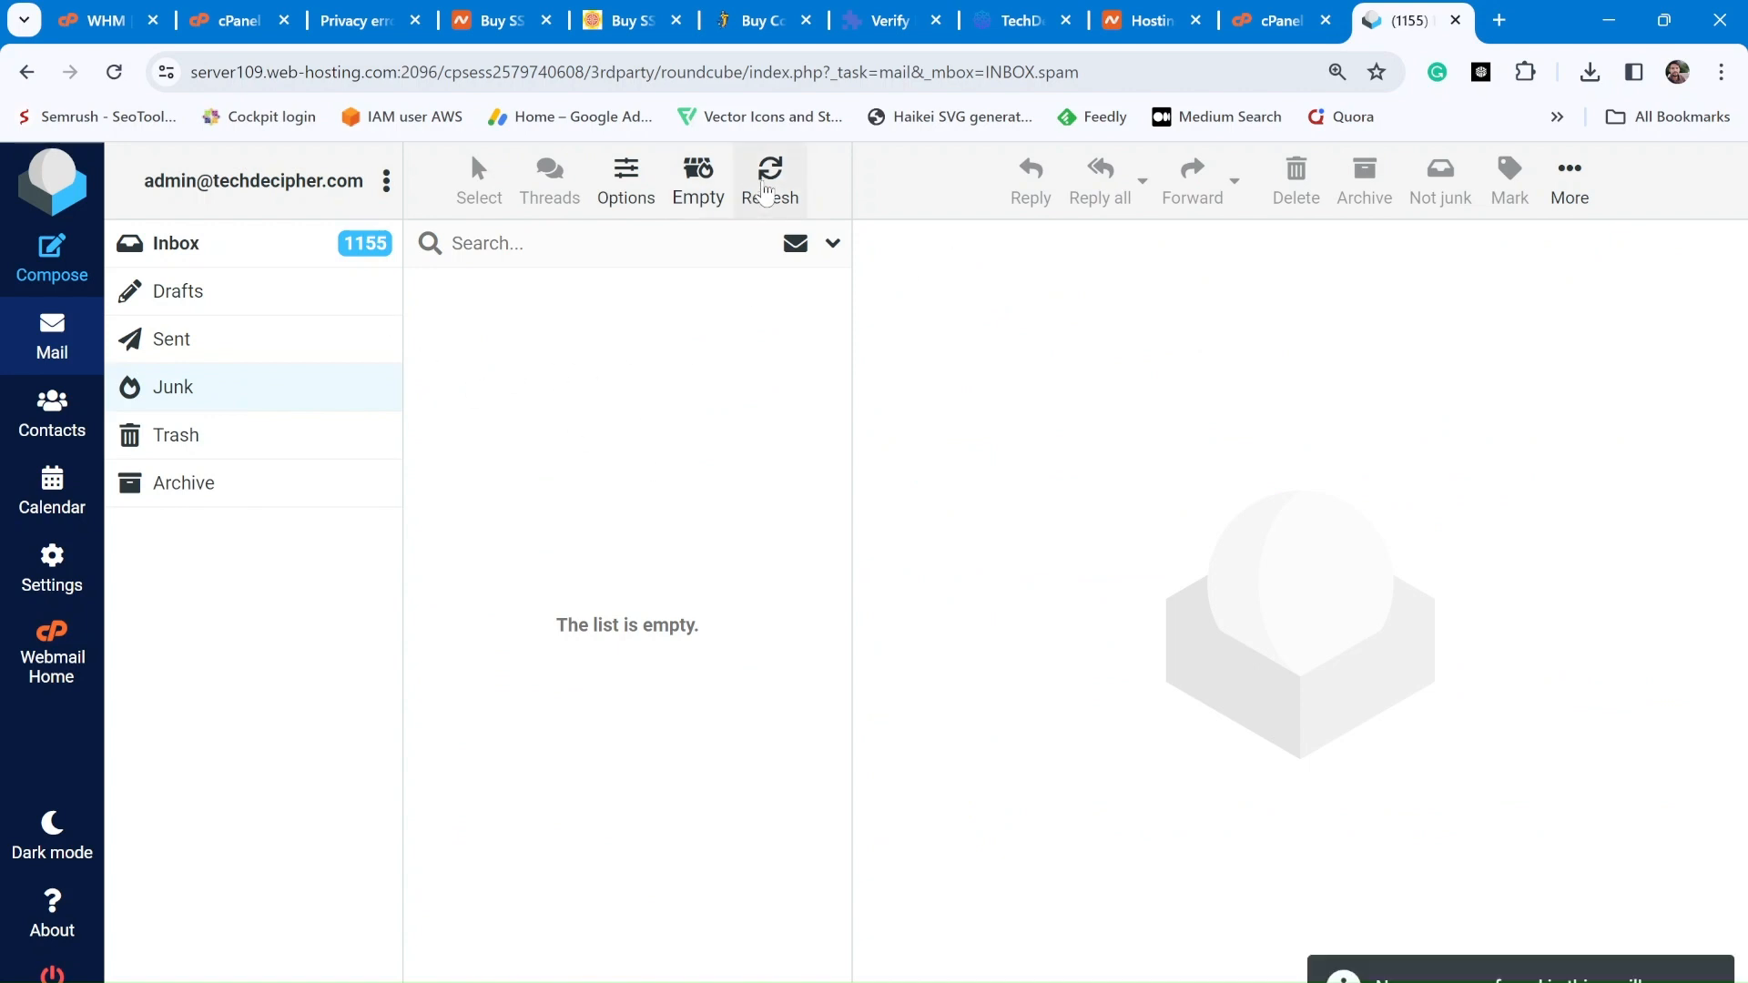
left_click(769, 182)
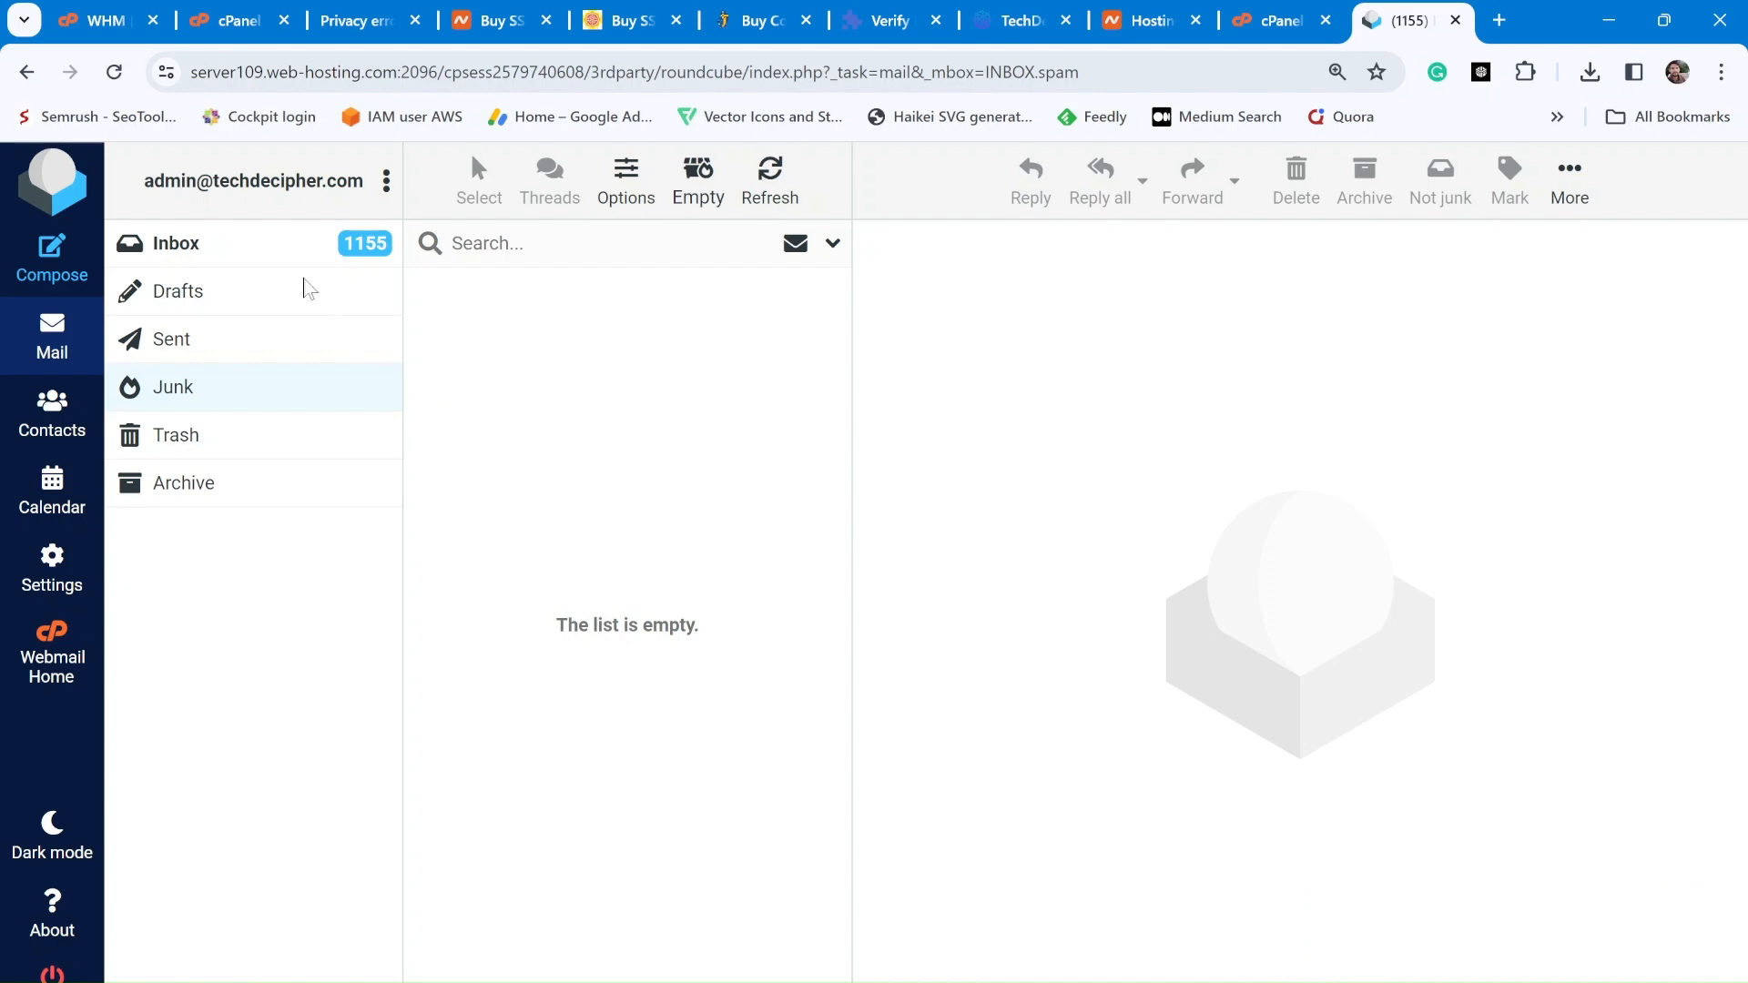
left_click(283, 263)
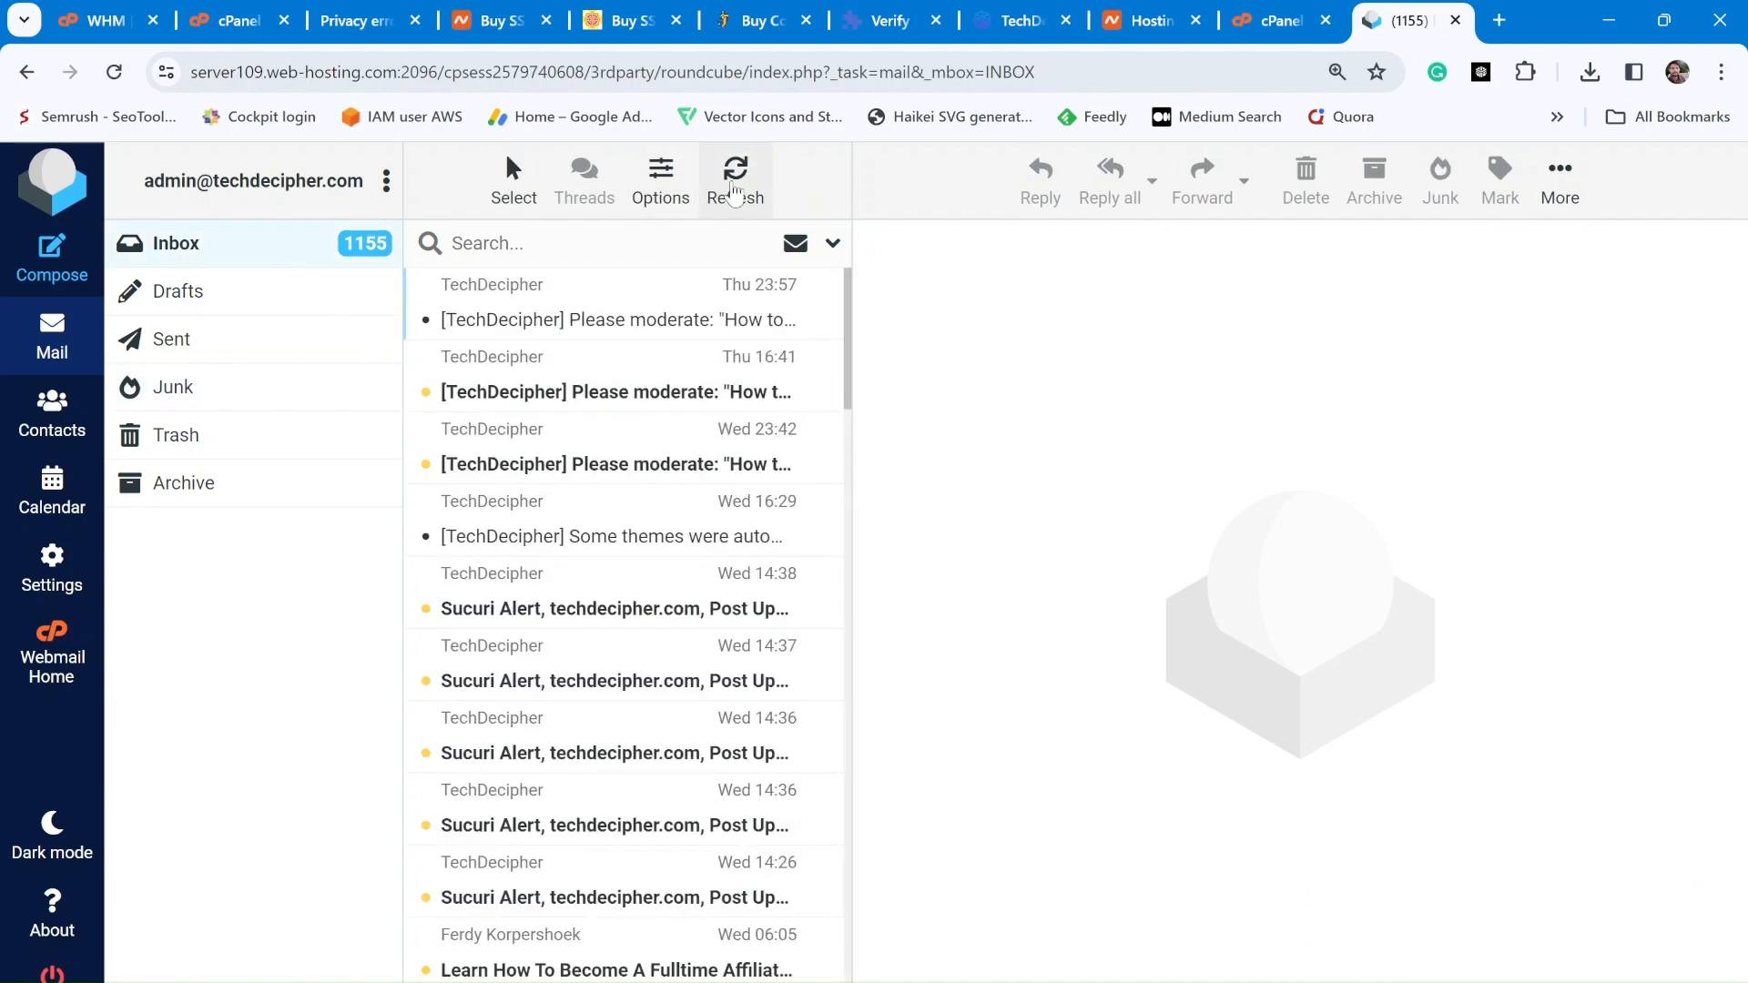
left_click(751, 208)
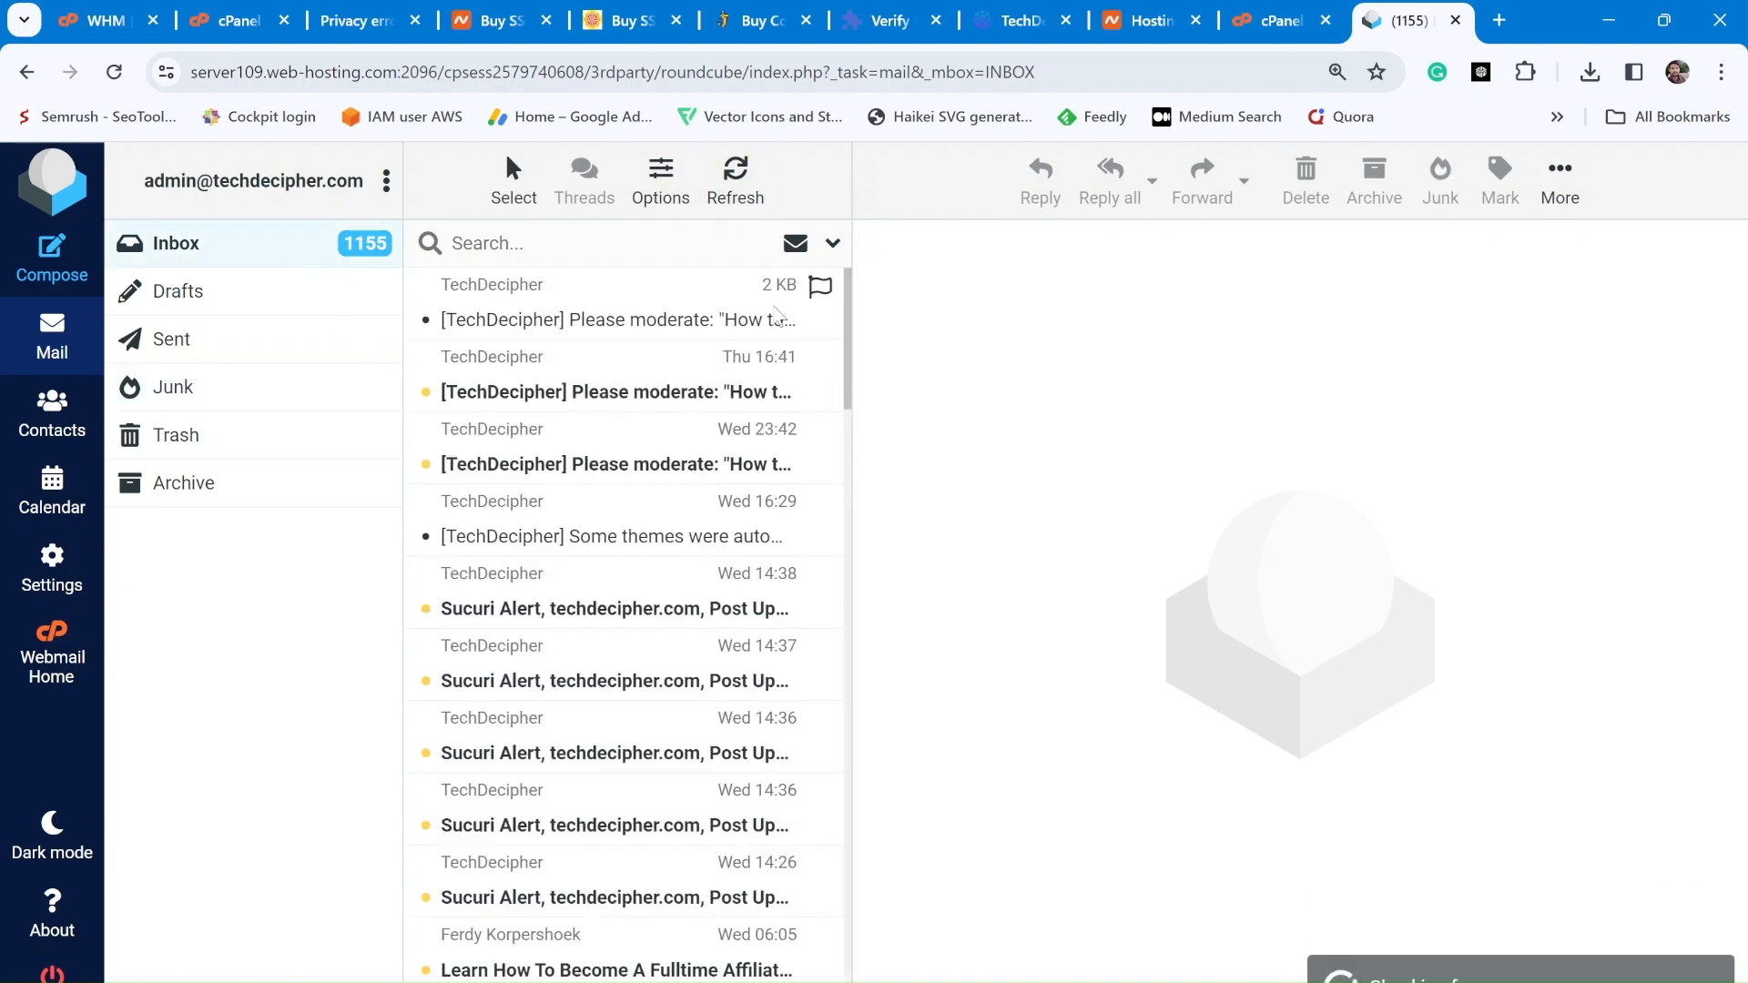
left_click(748, 195)
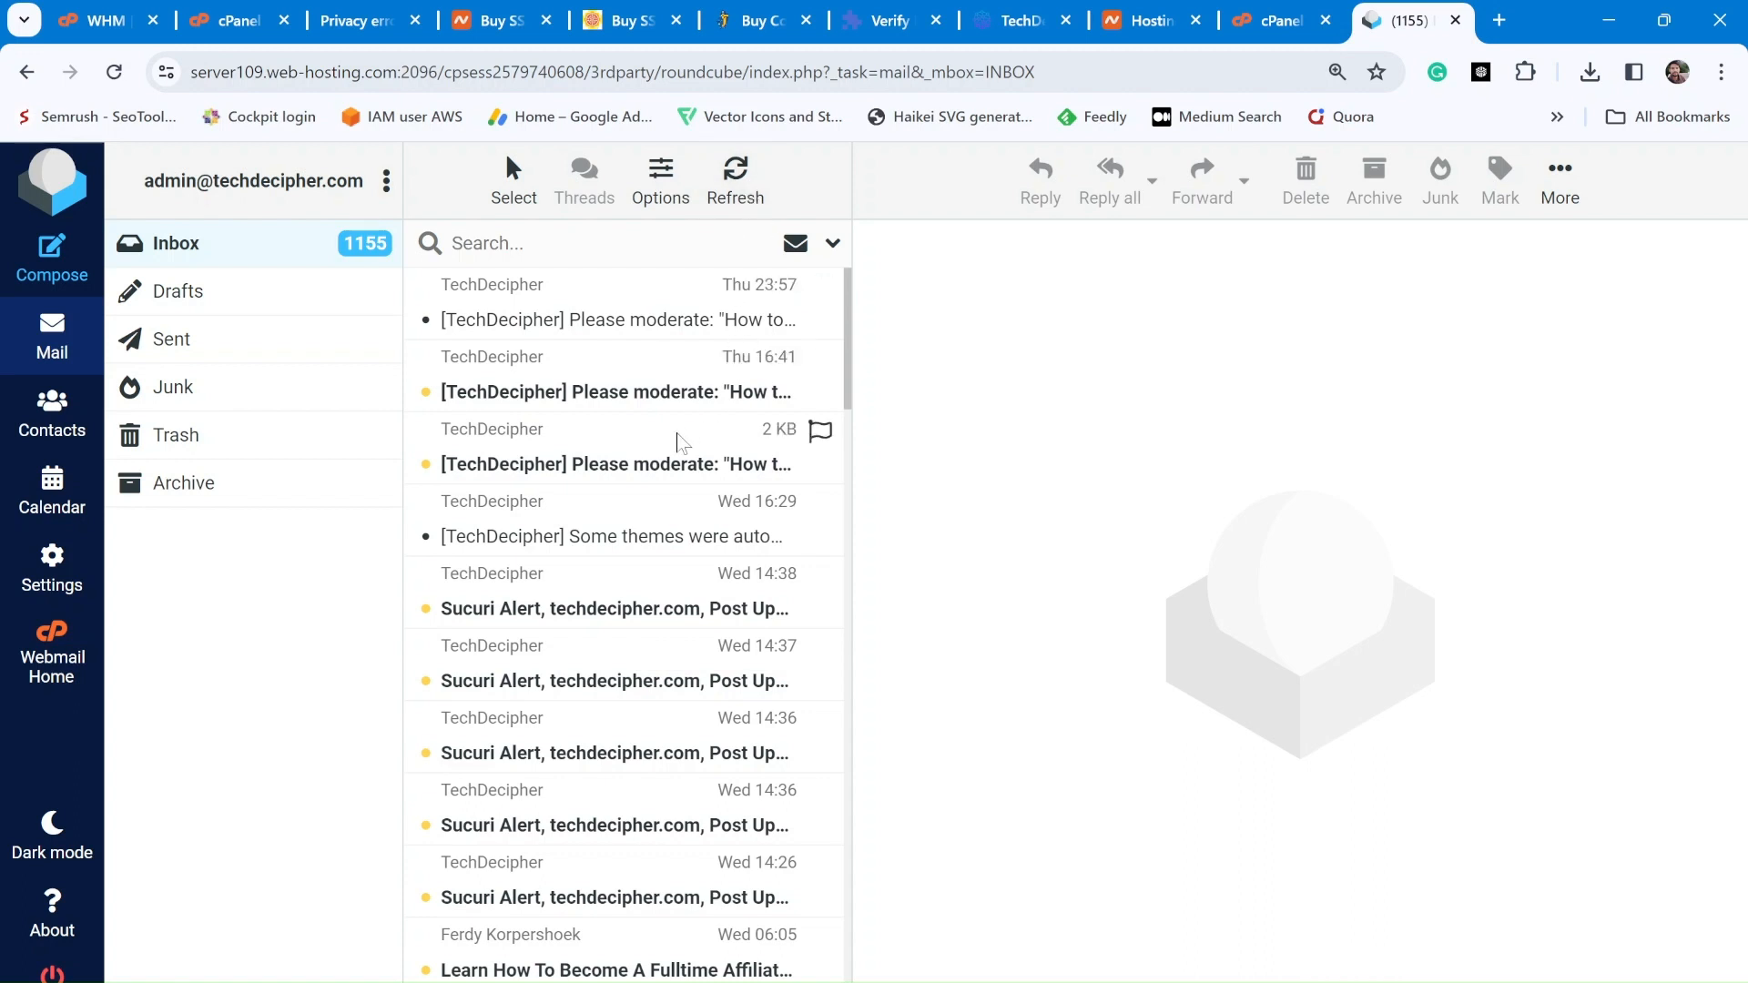
key("ctrl+3")
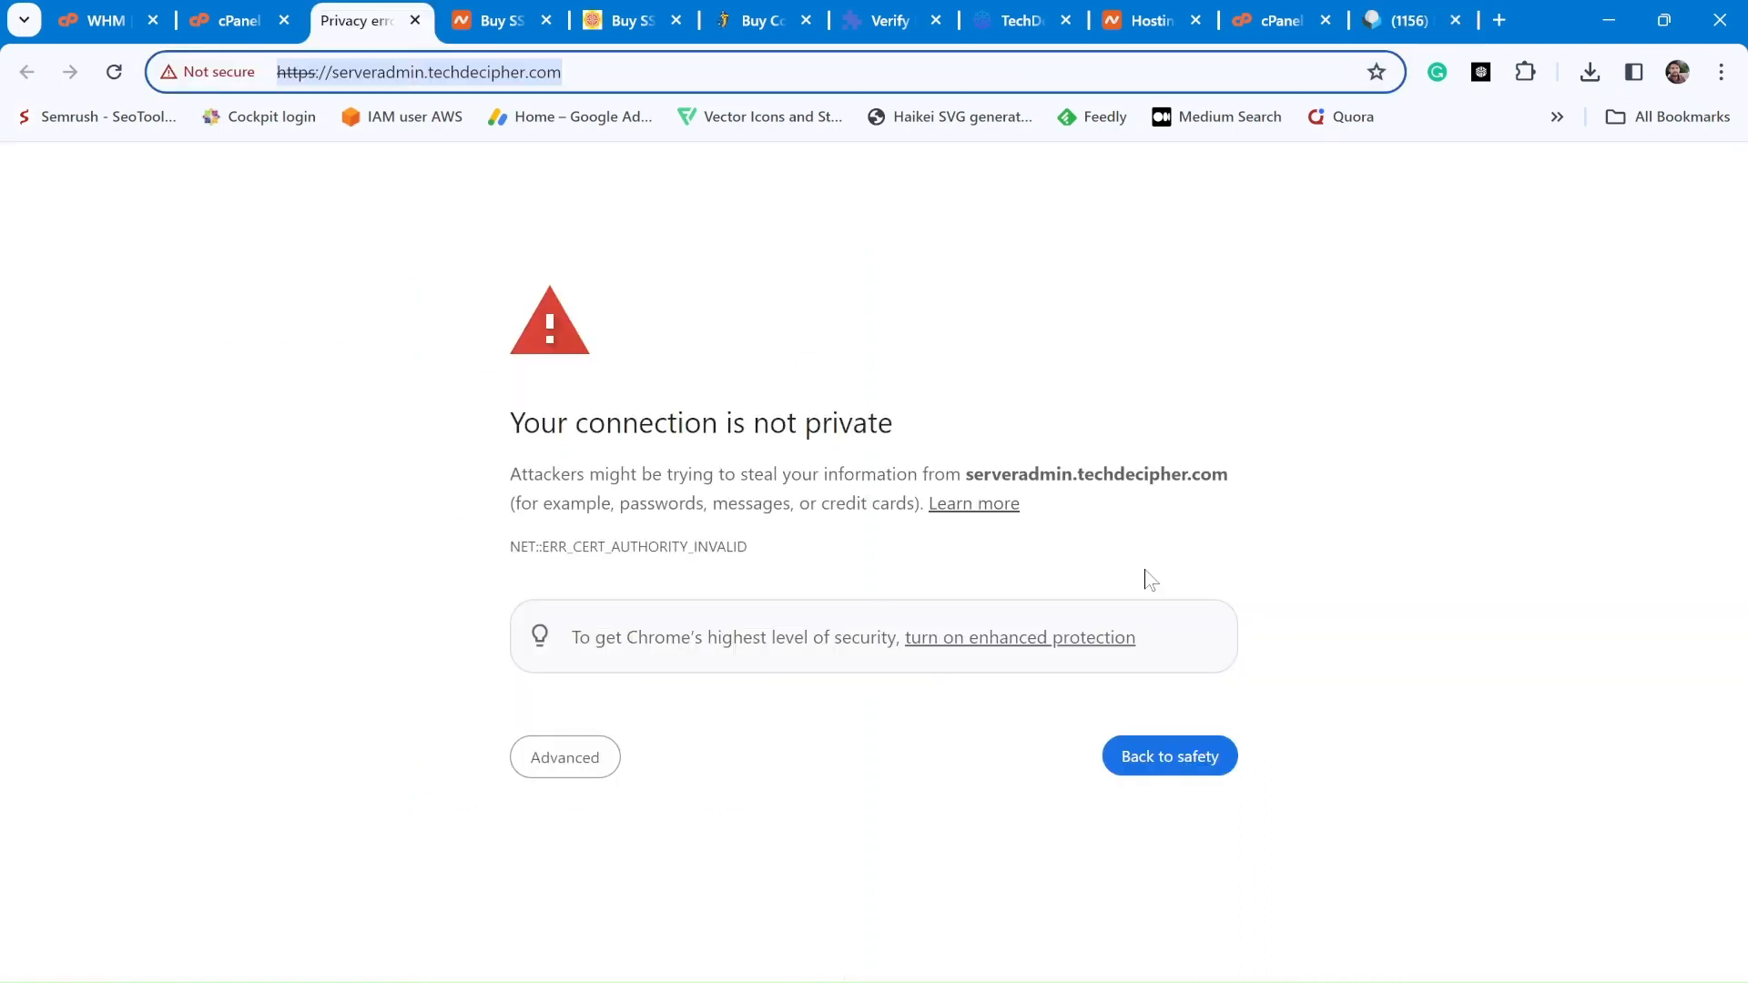
Open the new ZeroSSL Verify Domains email in the webmail inbox and follow its link to the verification page
left_click(1407, 20)
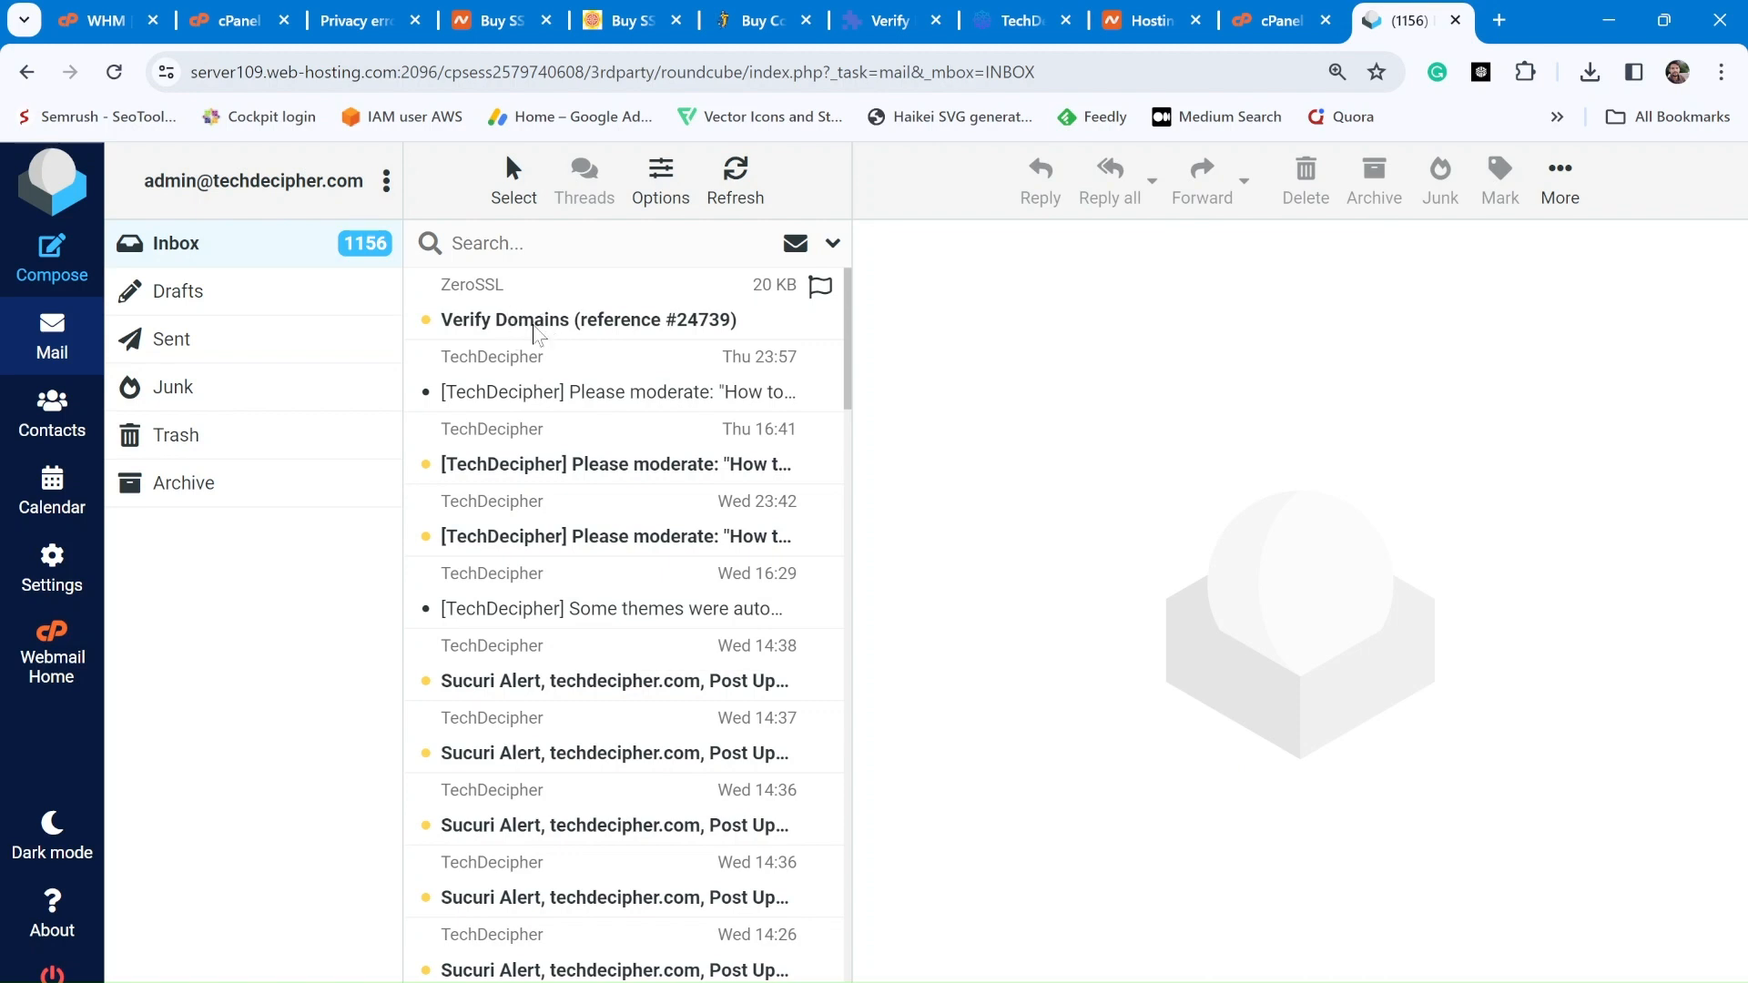
left_click(573, 300)
scroll(974, 483, "down", 5)
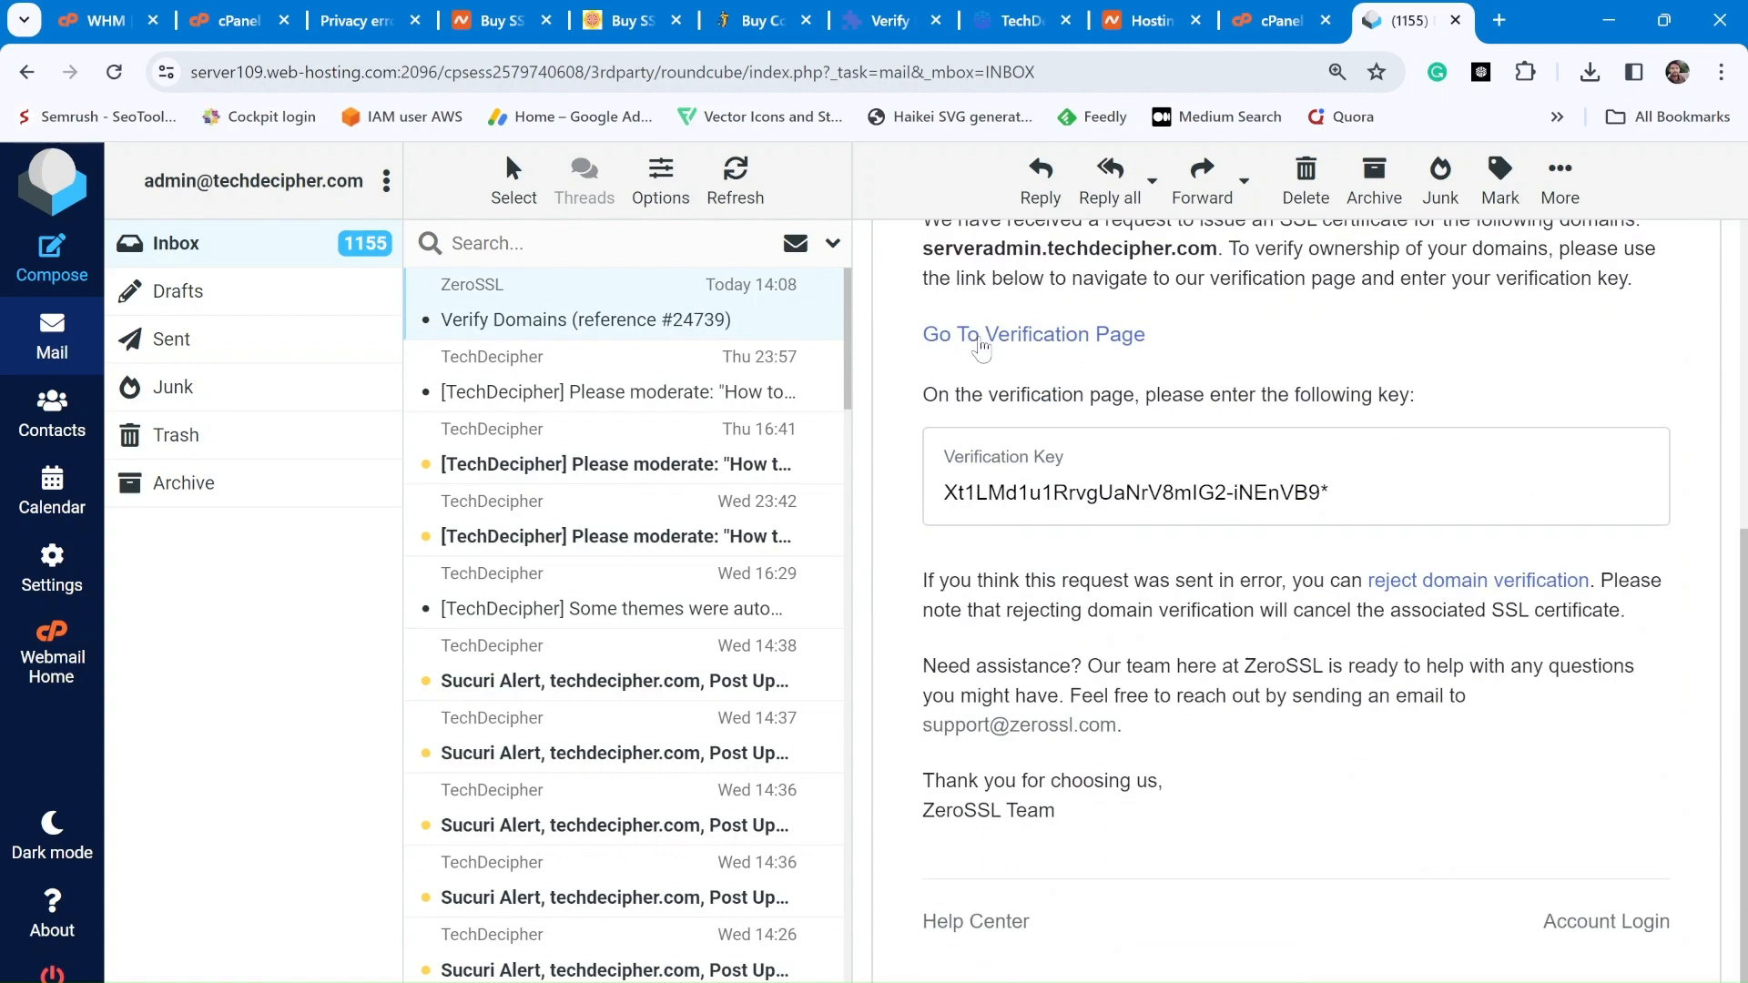
left_click(981, 337)
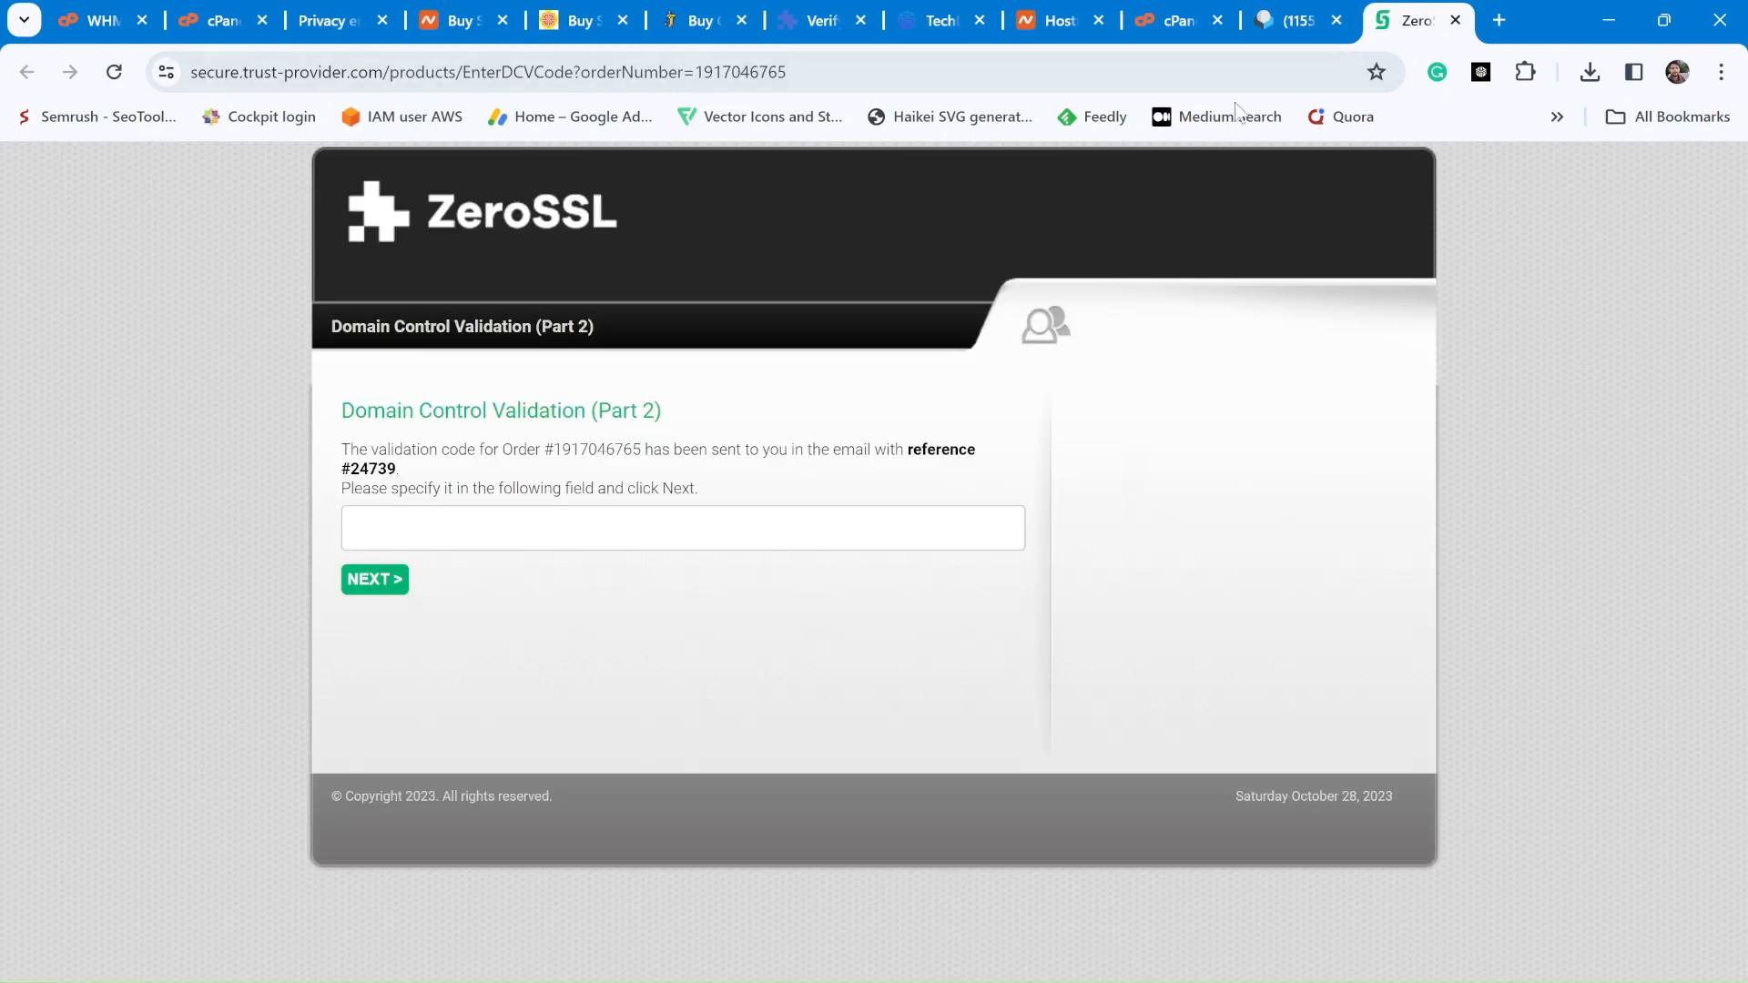
Copy the verification key from the ZeroSSL email and submit it on the Domain Control Validation page
left_click(1292, 20)
left_click_drag(937, 499, 1363, 511)
key("ctrl+c")
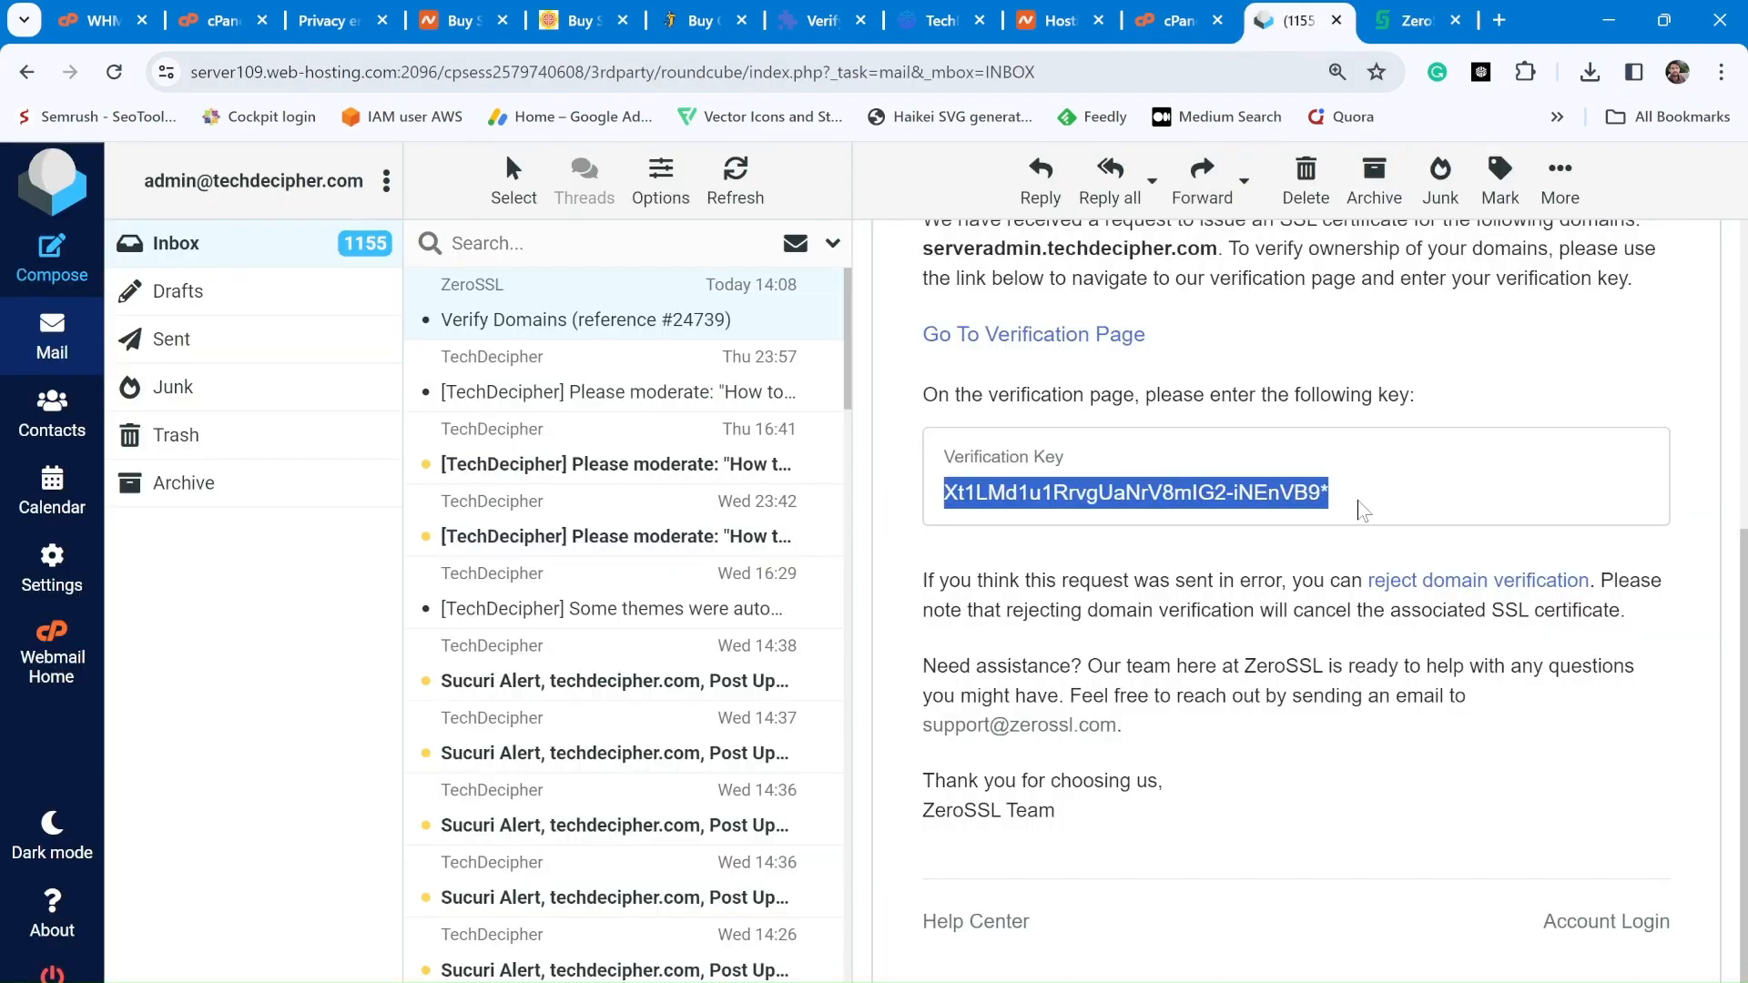
left_click(1417, 20)
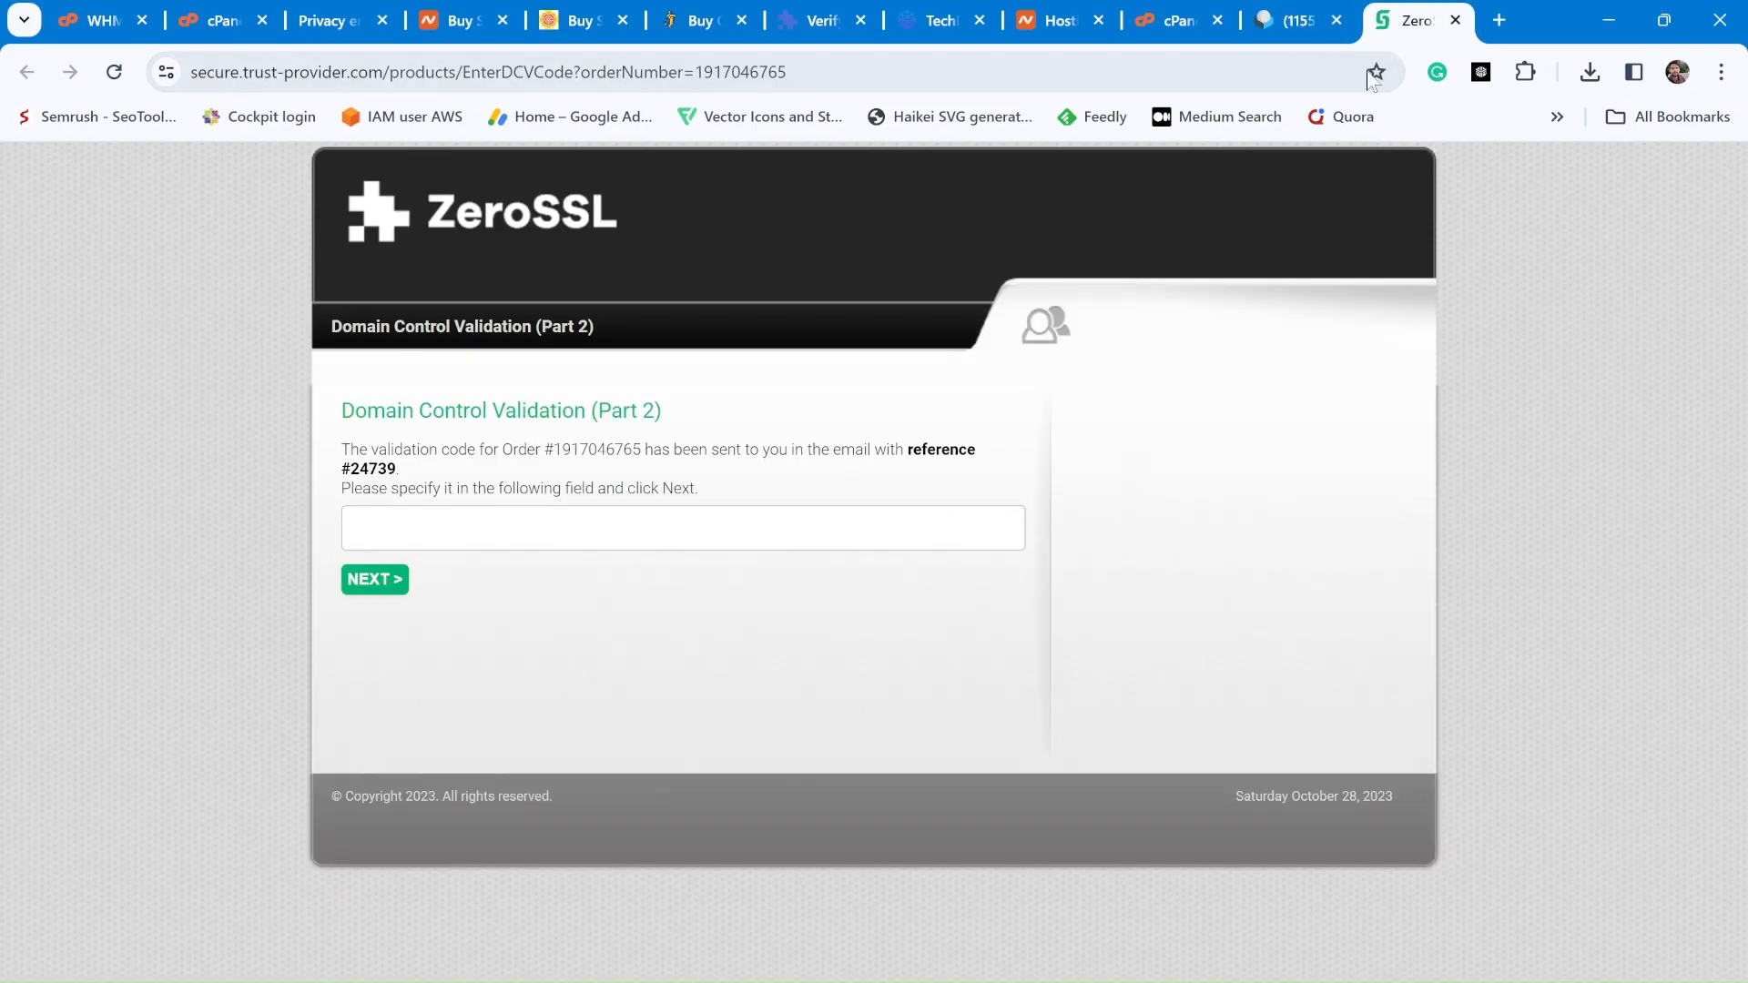
left_click(460, 537)
key("ctrl+v")
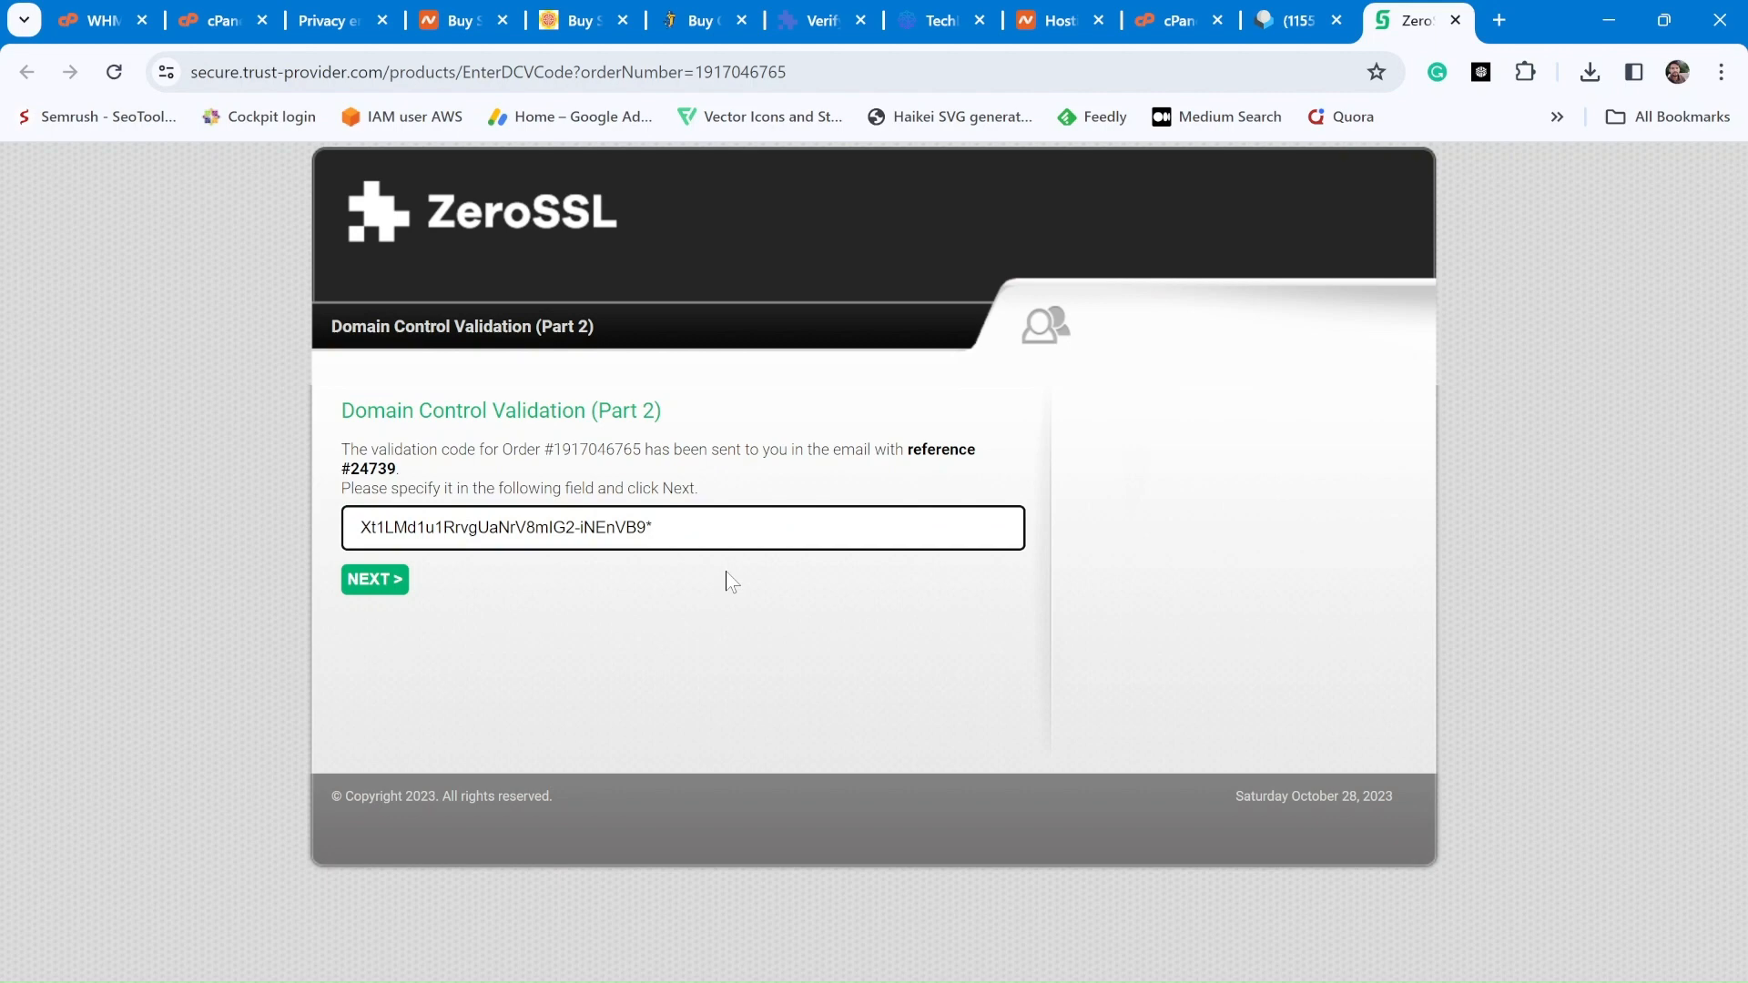
left_click(373, 582)
left_click_drag(334, 412, 551, 417)
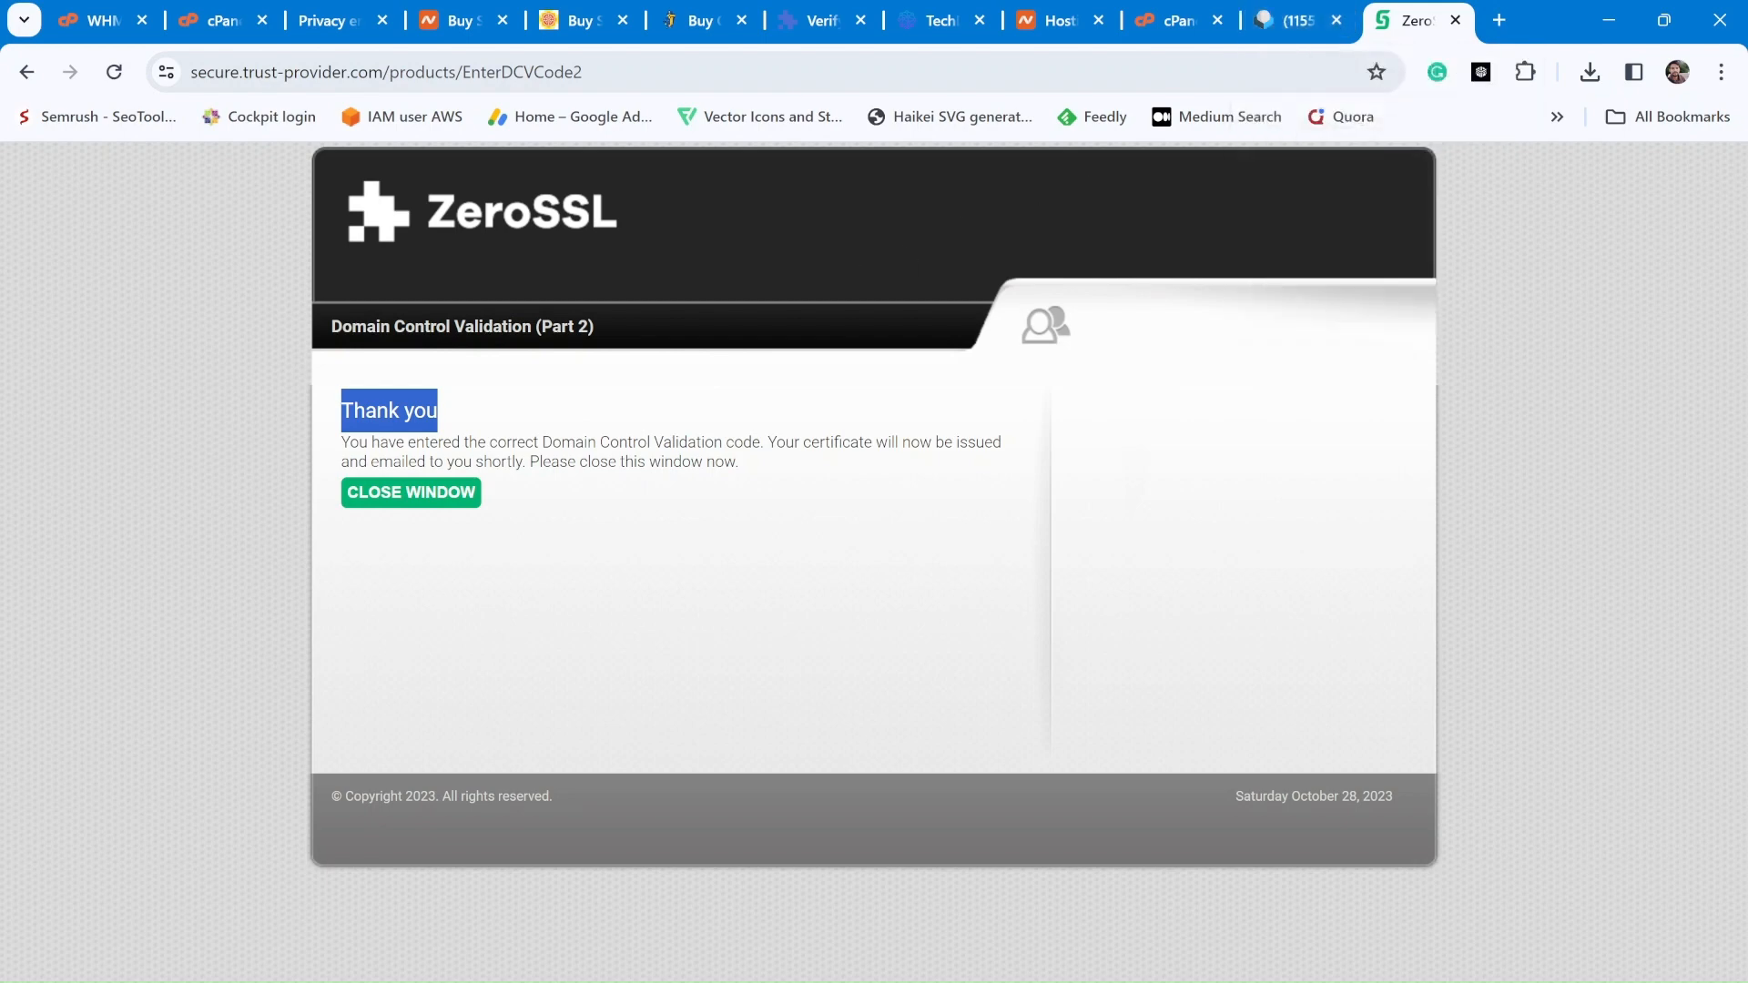
Return to the ZeroSSL Verify Domain page, refresh the verification status and continue to the certificate installation
left_click(820, 20)
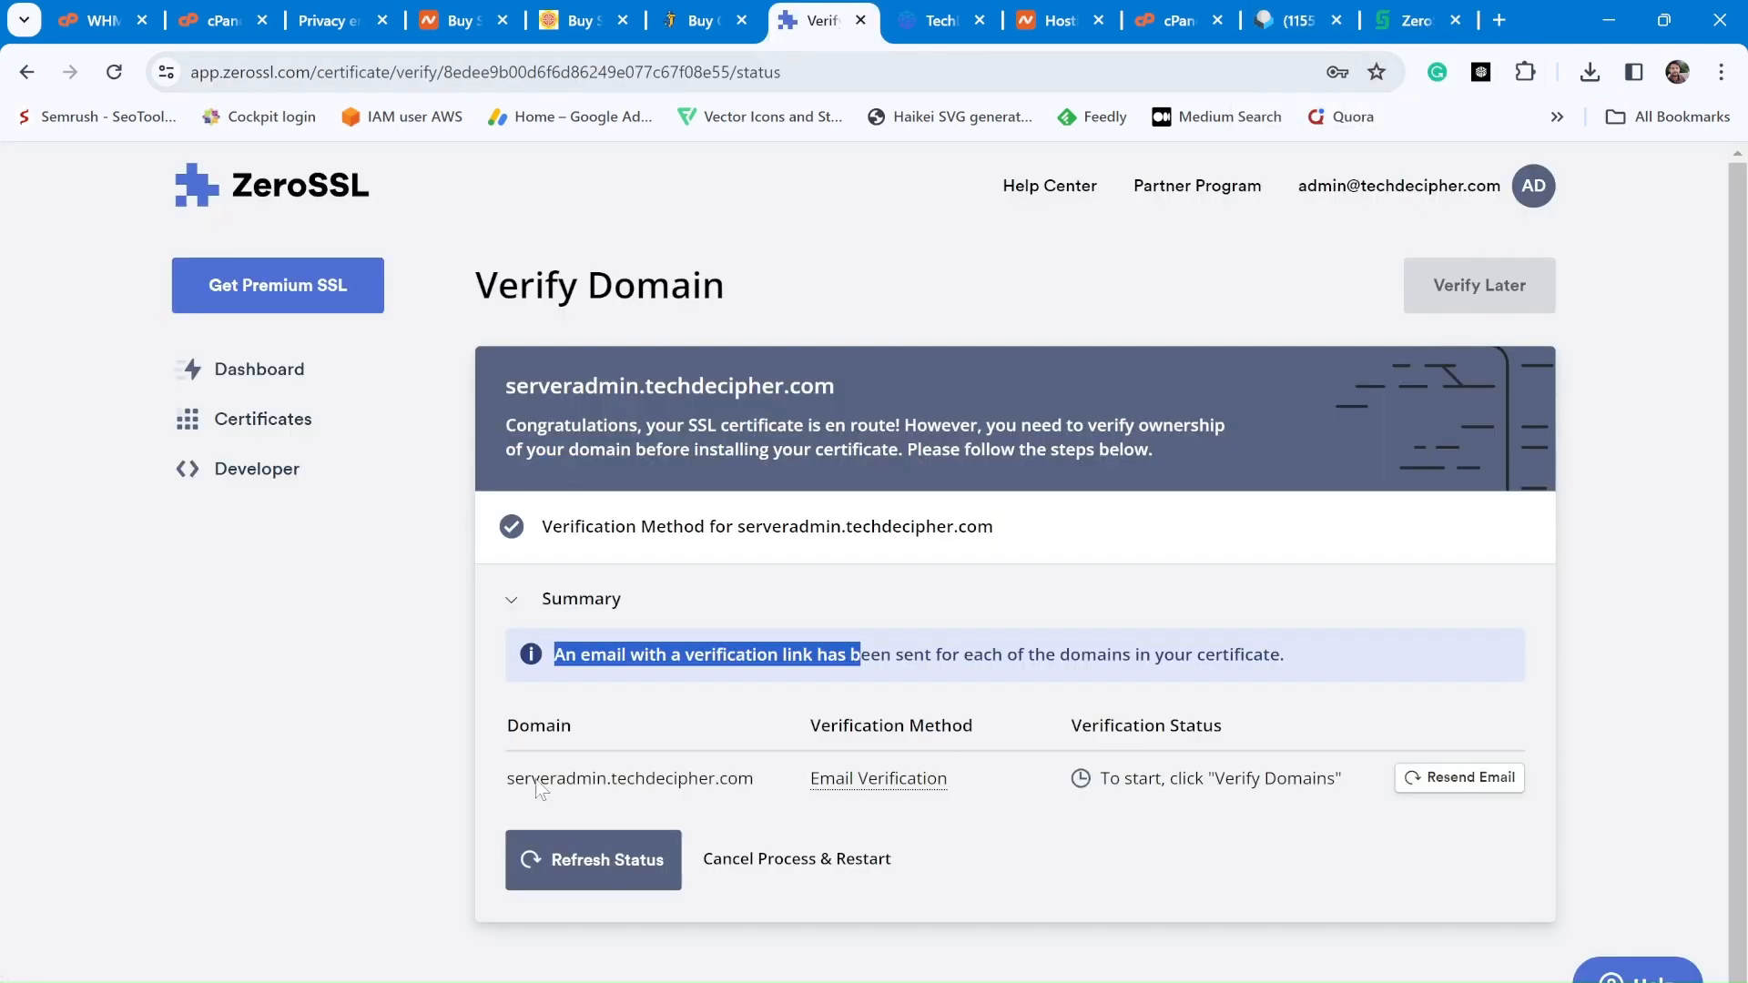
left_click(539, 872)
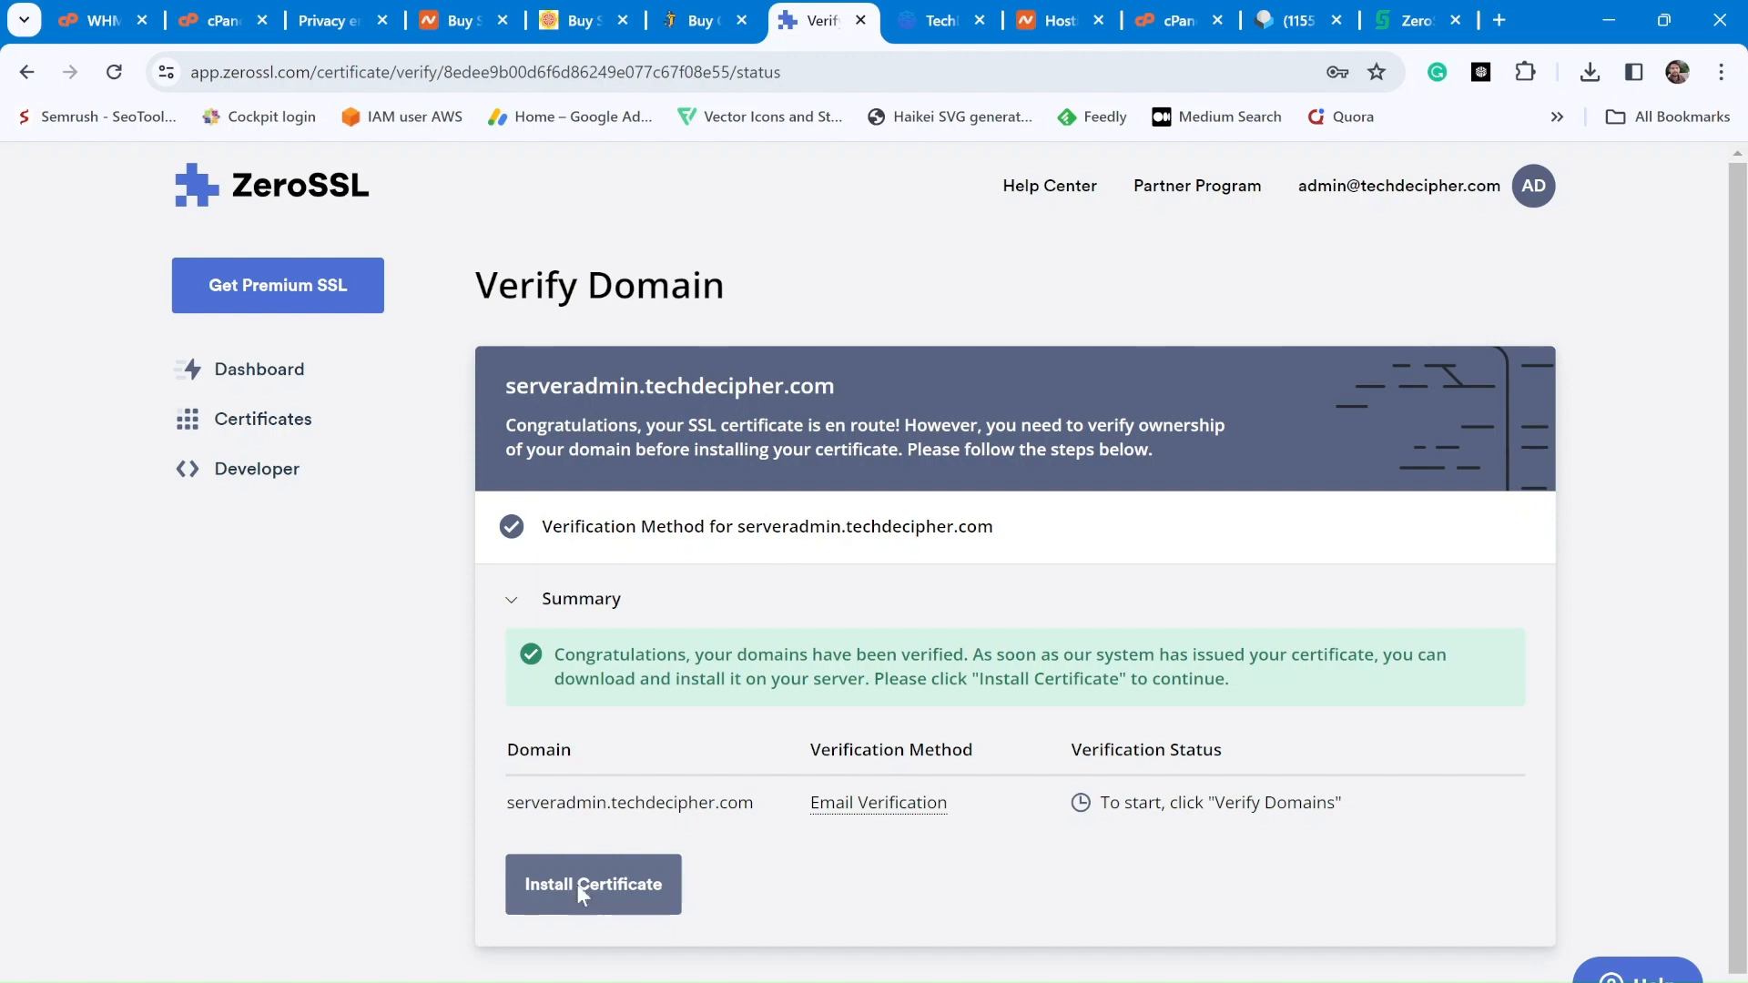
left_click(579, 888)
Check the hosting panel used for the site and choose cPanel as the server type for the certificate download
left_click(609, 802)
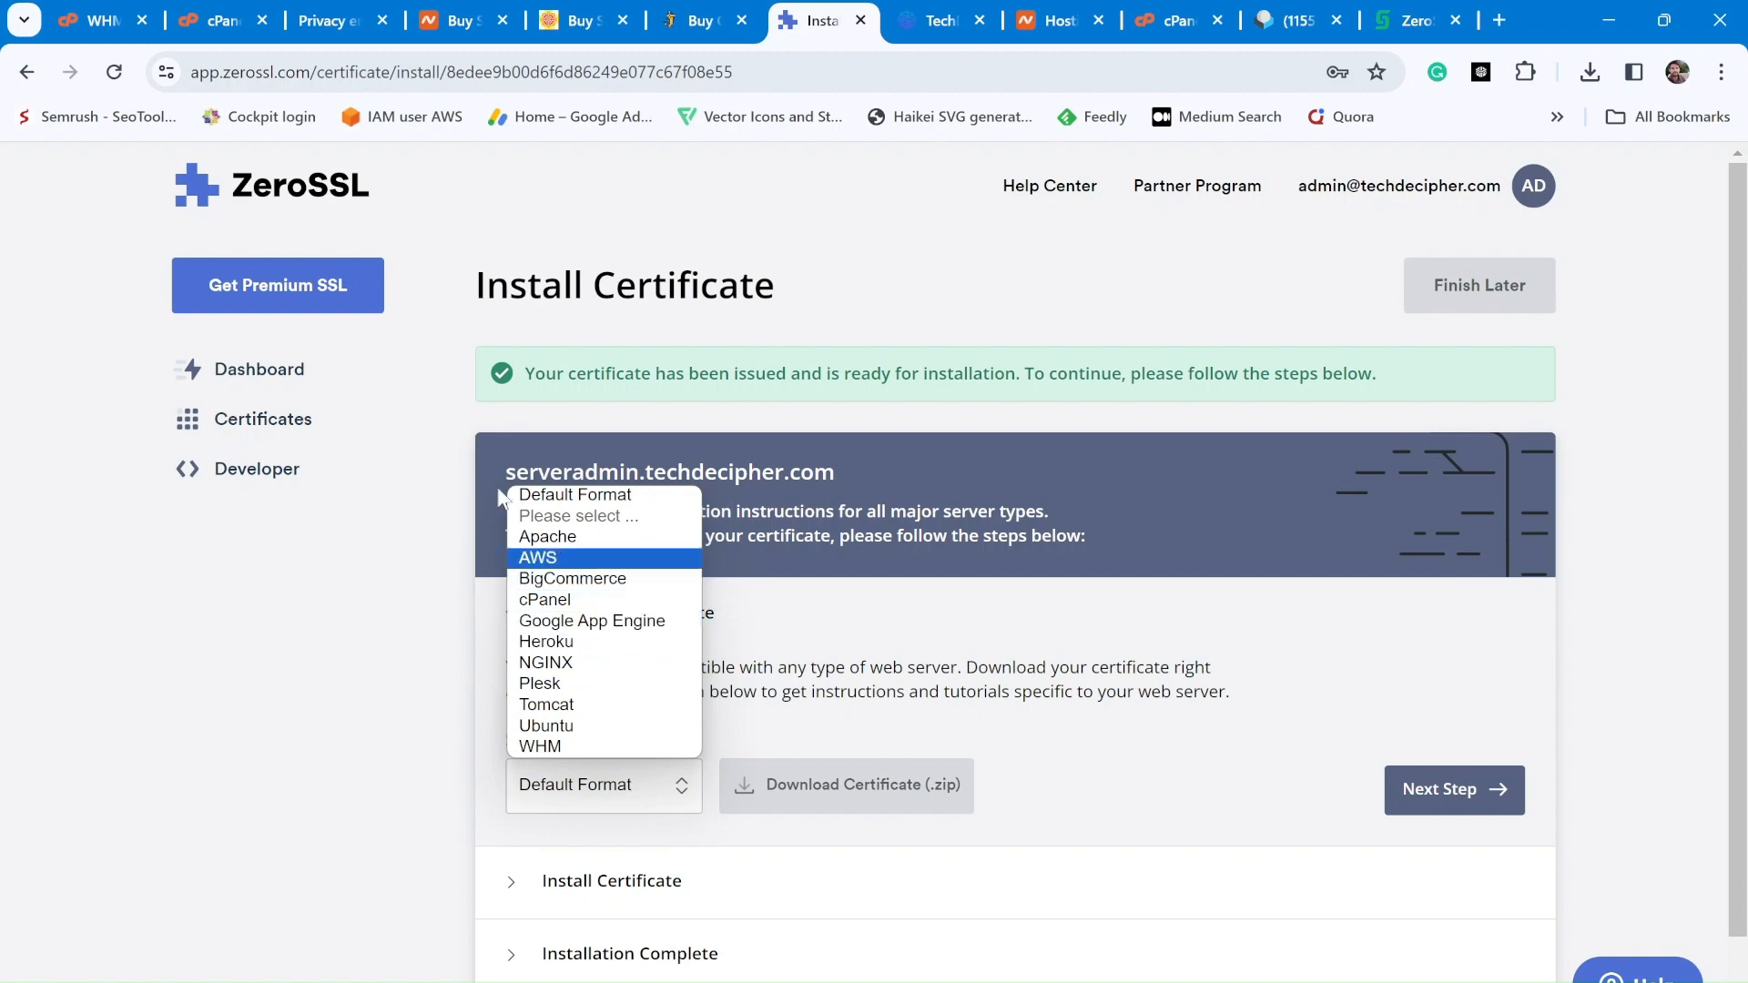
left_click(202, 18)
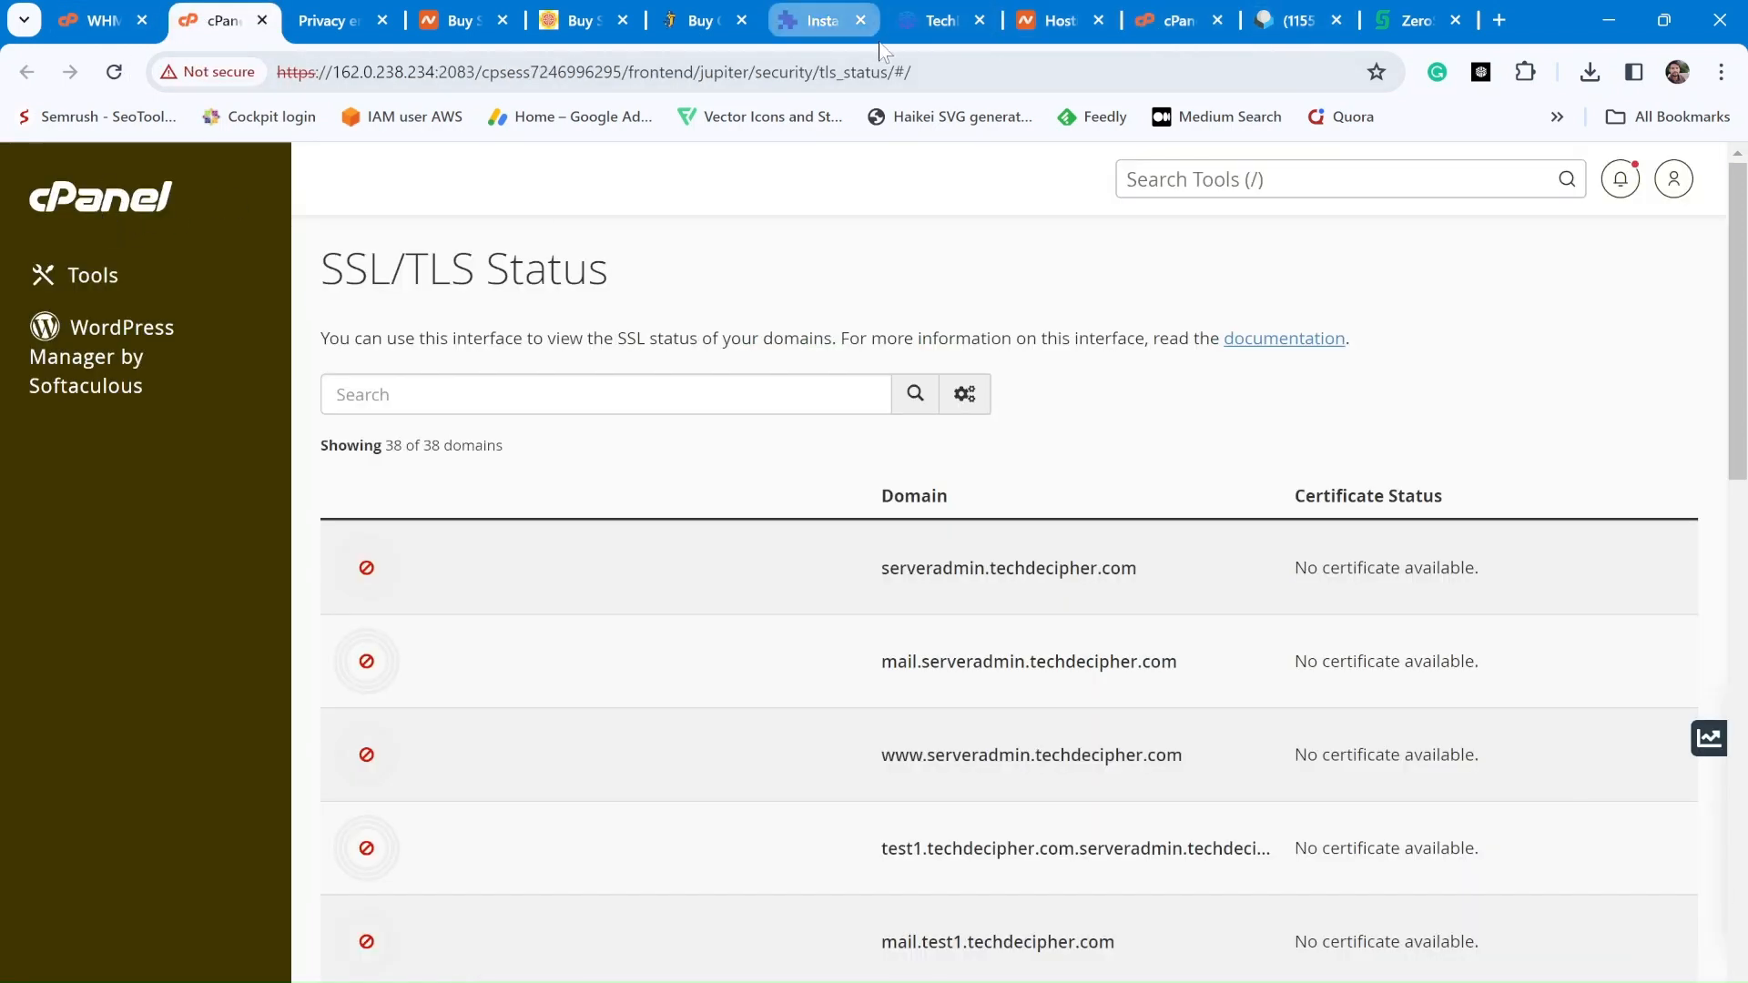
left_click(829, 28)
left_click(583, 788)
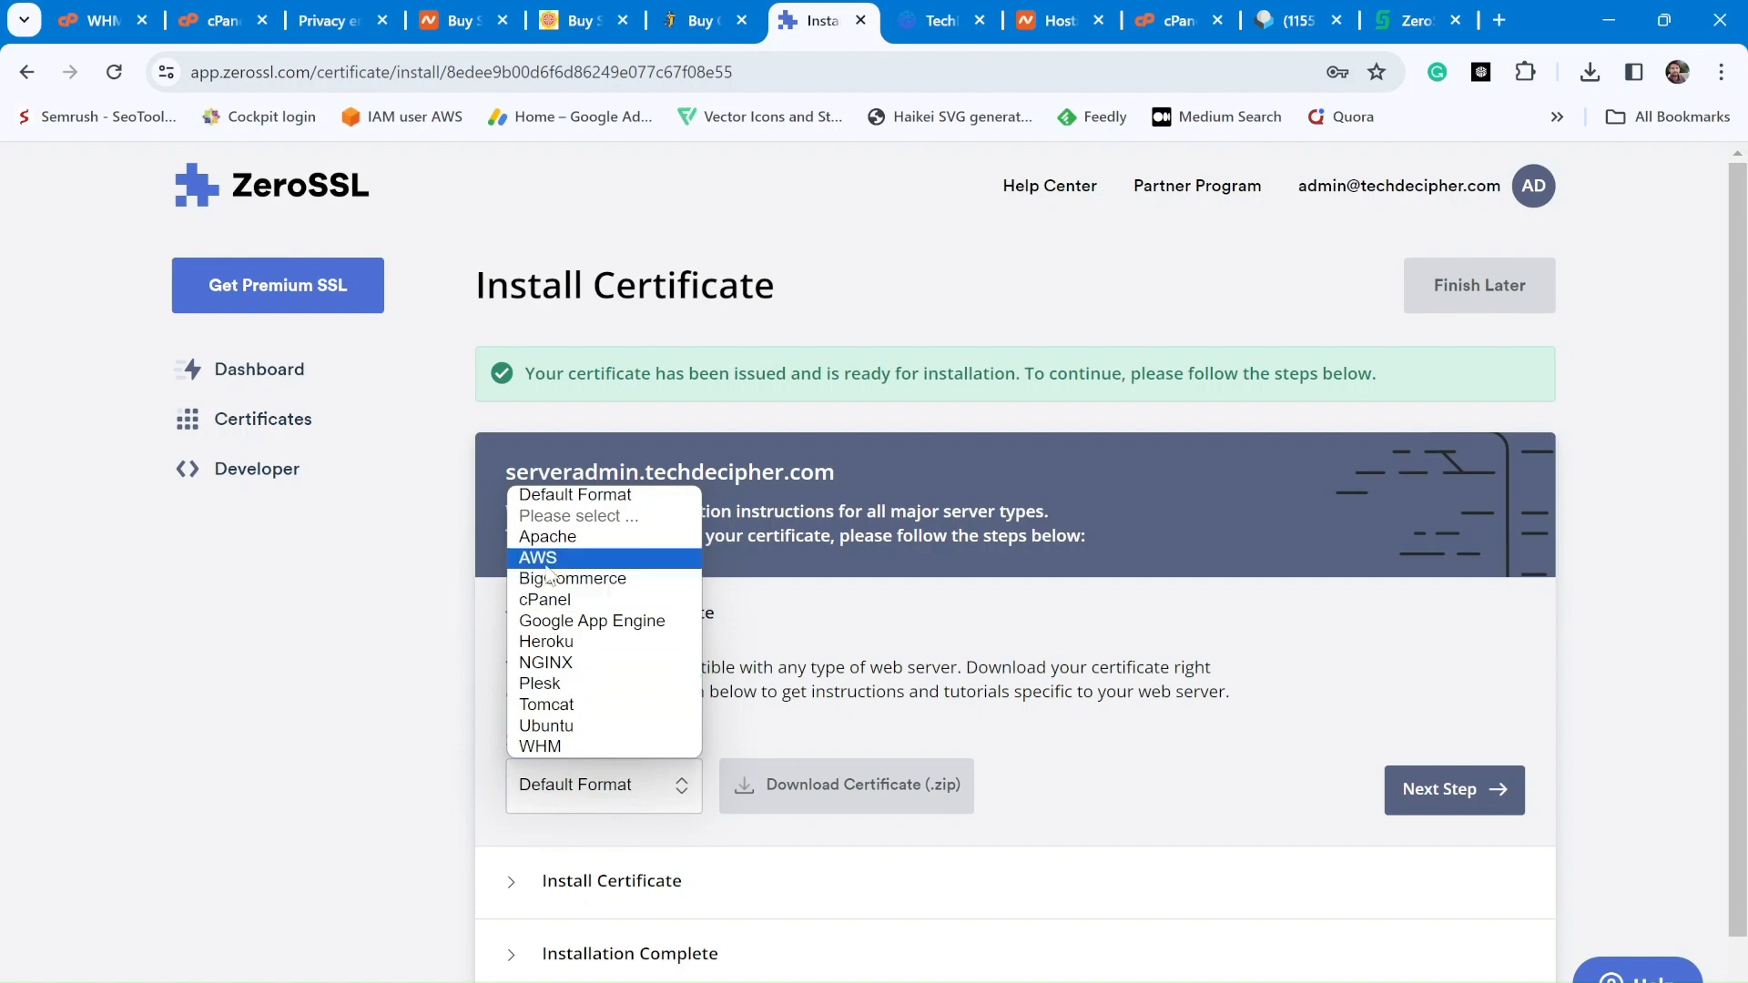
left_click(566, 602)
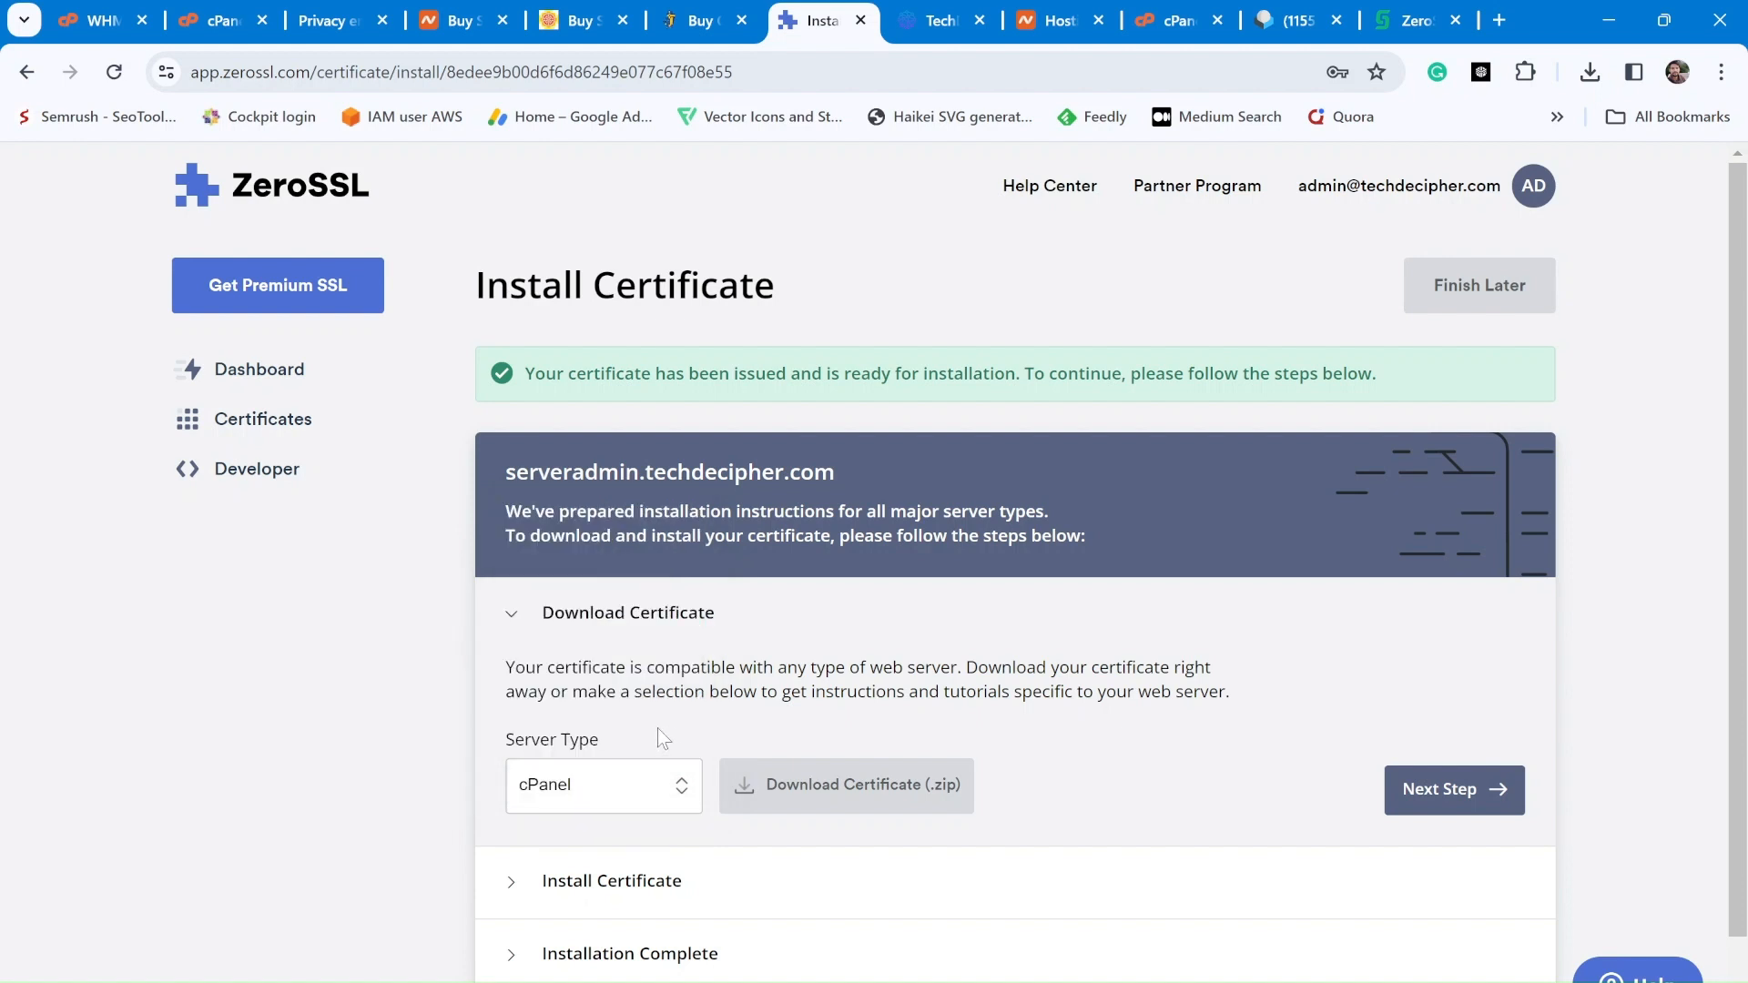
Download the certificate zip as serveradmin.techdecipher.com and show the saved file in its Downloads folder
left_click(841, 788)
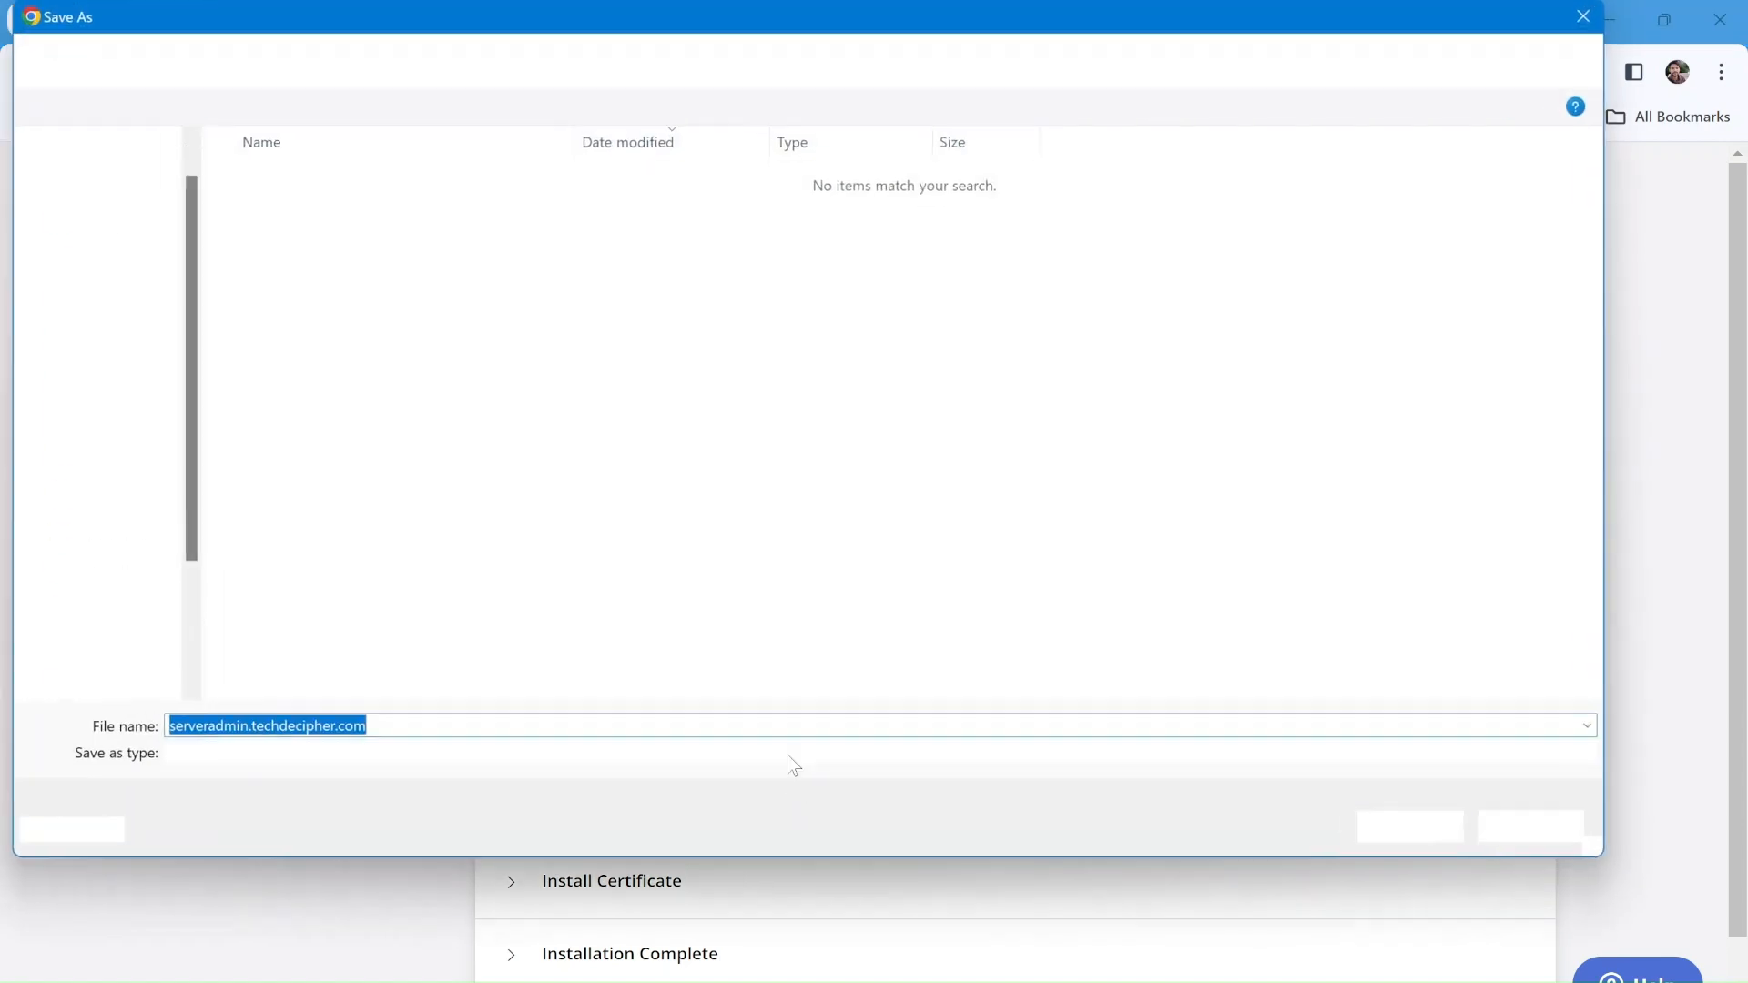
left_click(1419, 822)
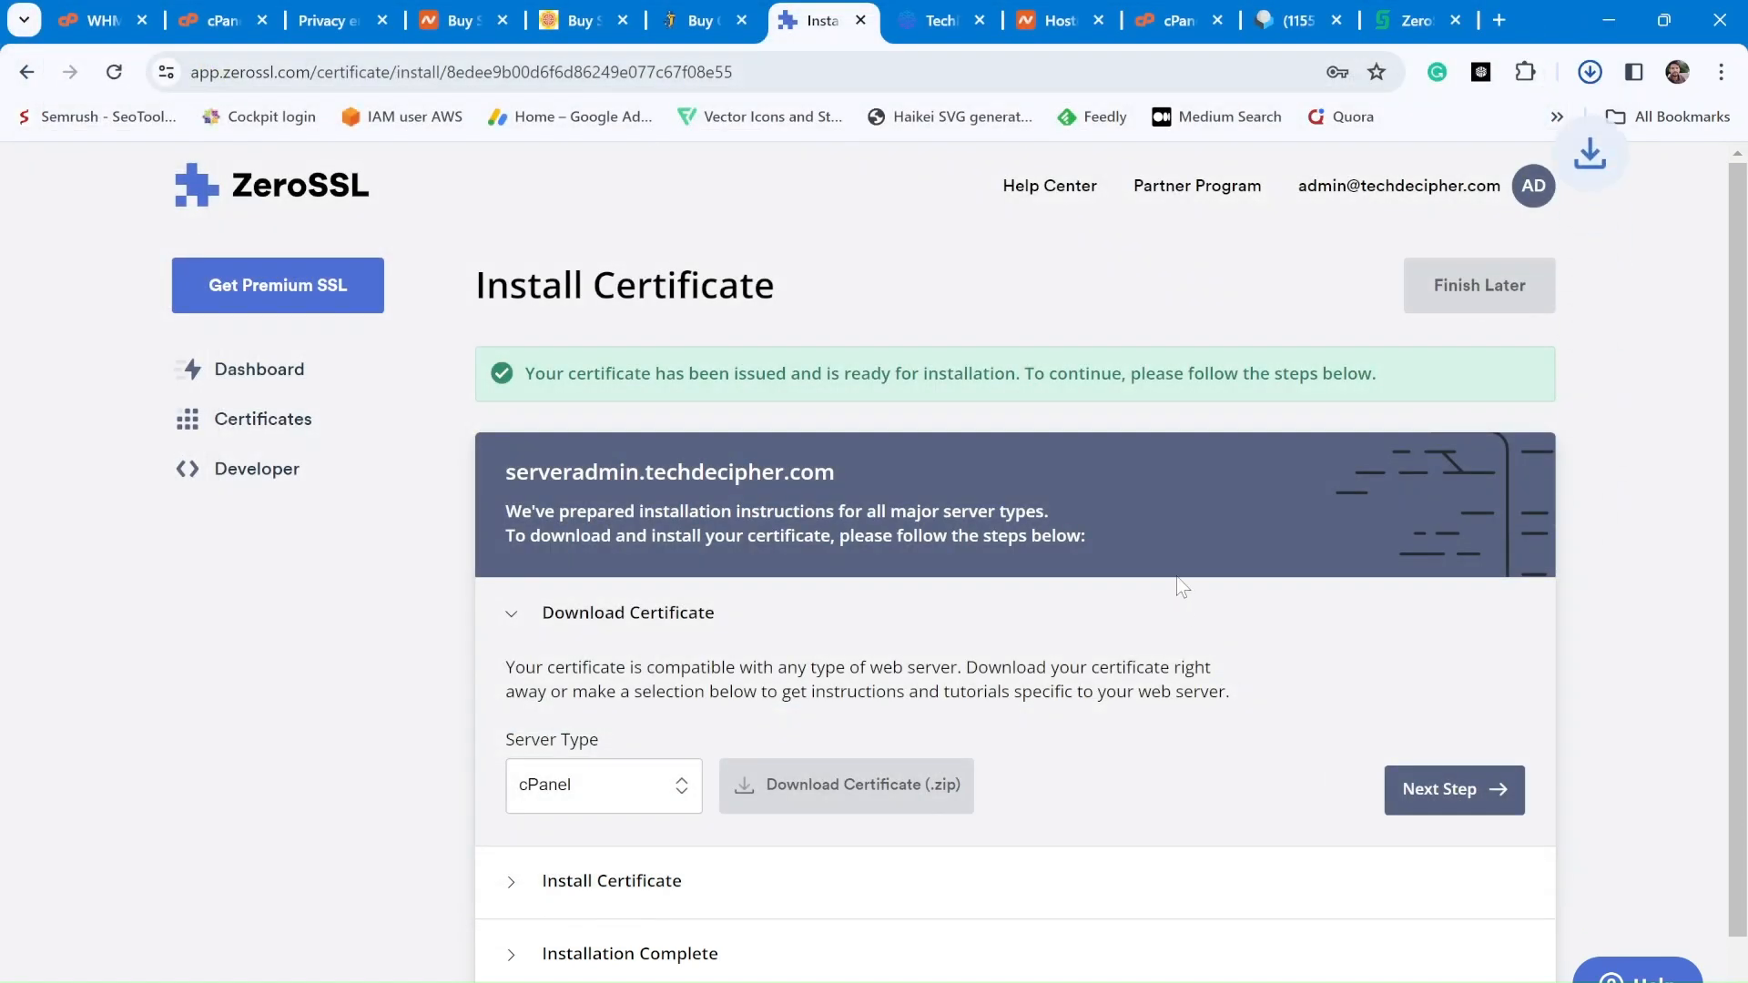
left_click(1590, 72)
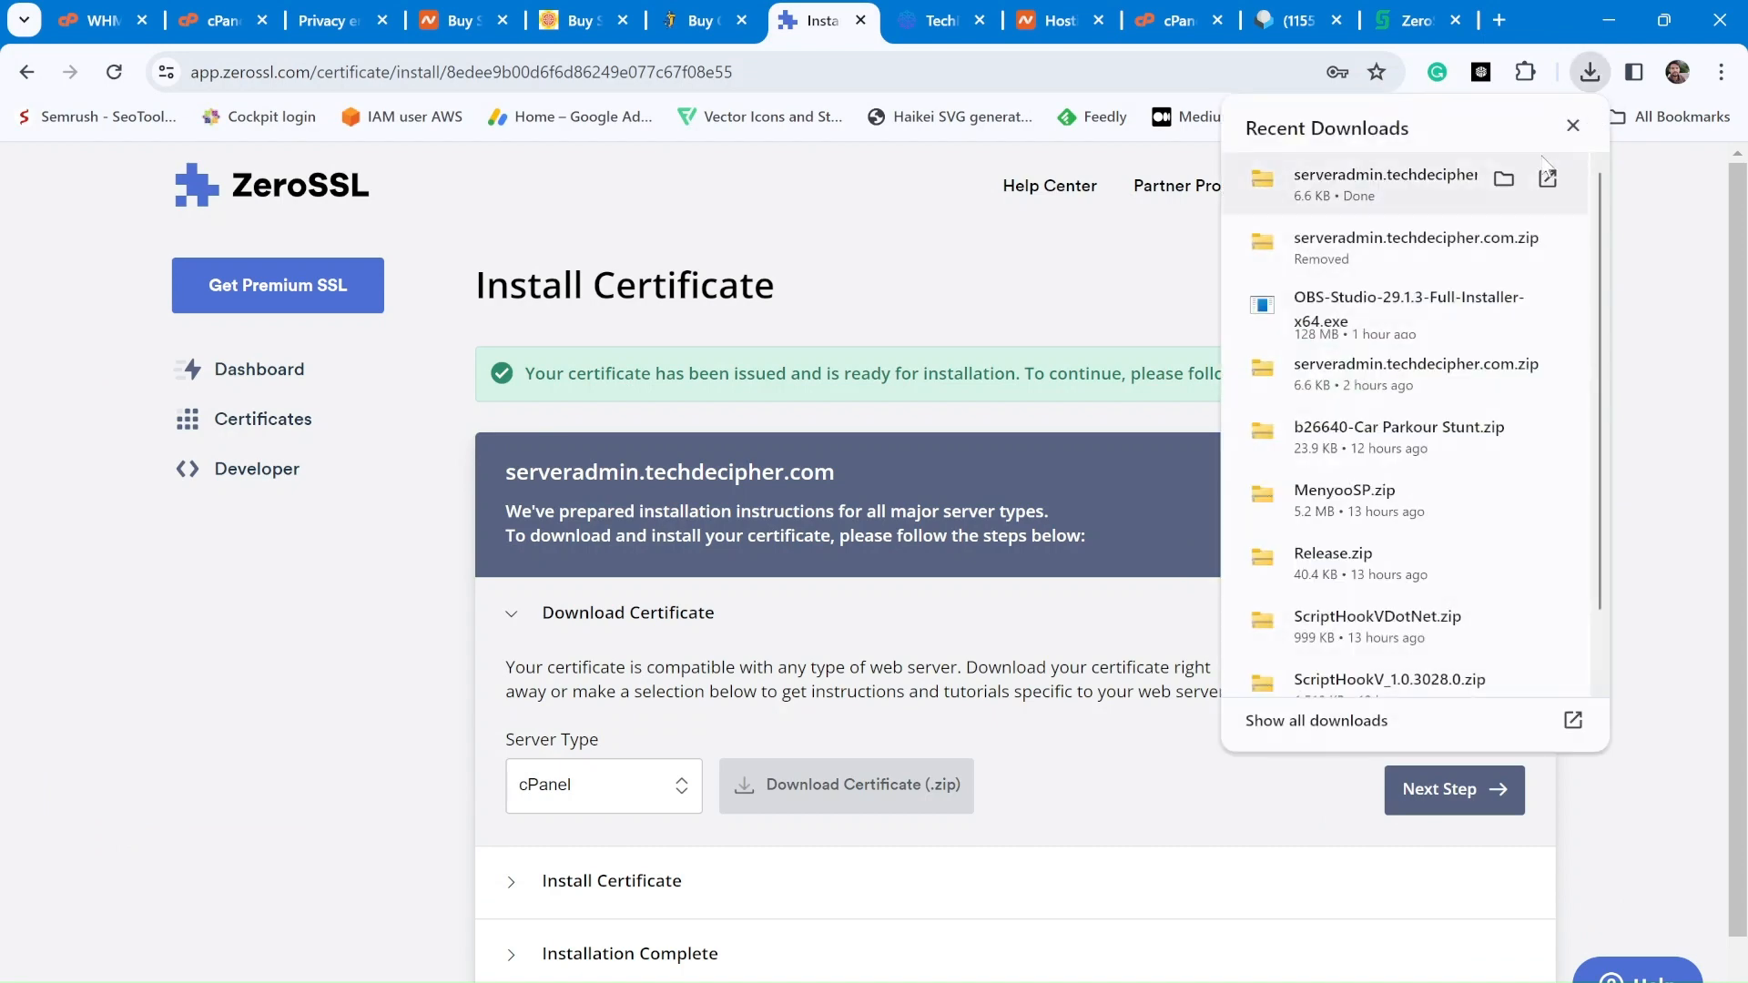
left_click(1502, 180)
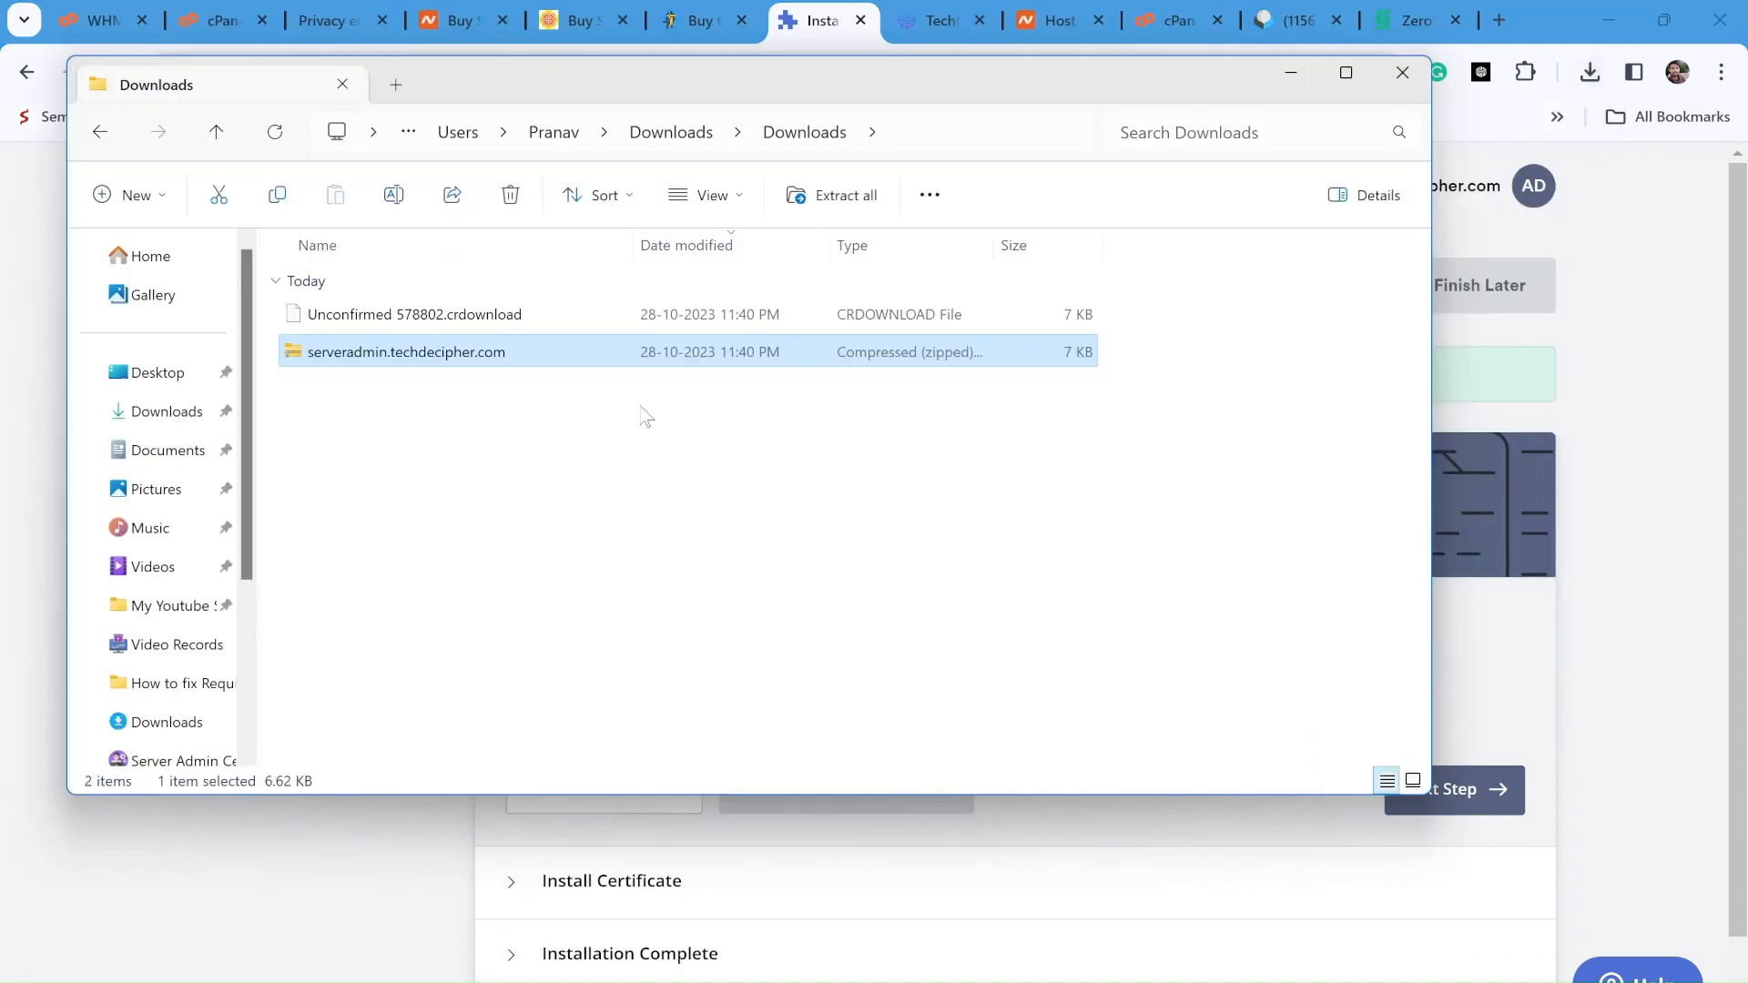
left_click(500, 359)
right_click(500, 359)
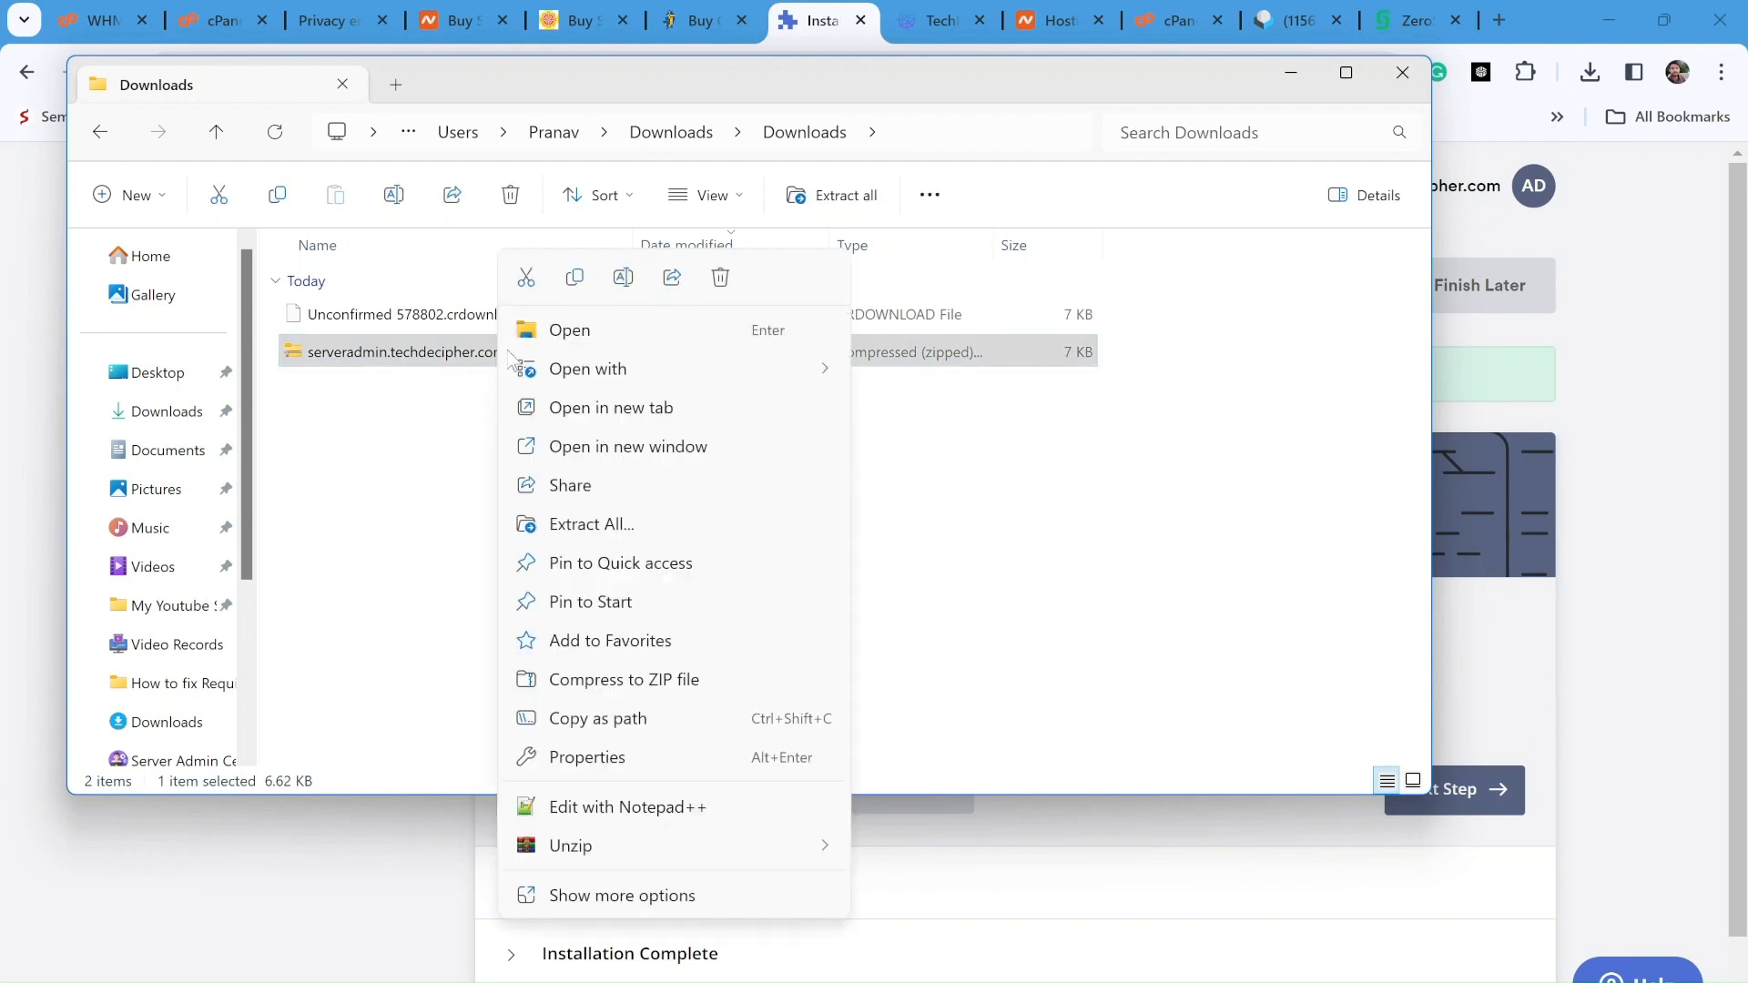
left_click(617, 520)
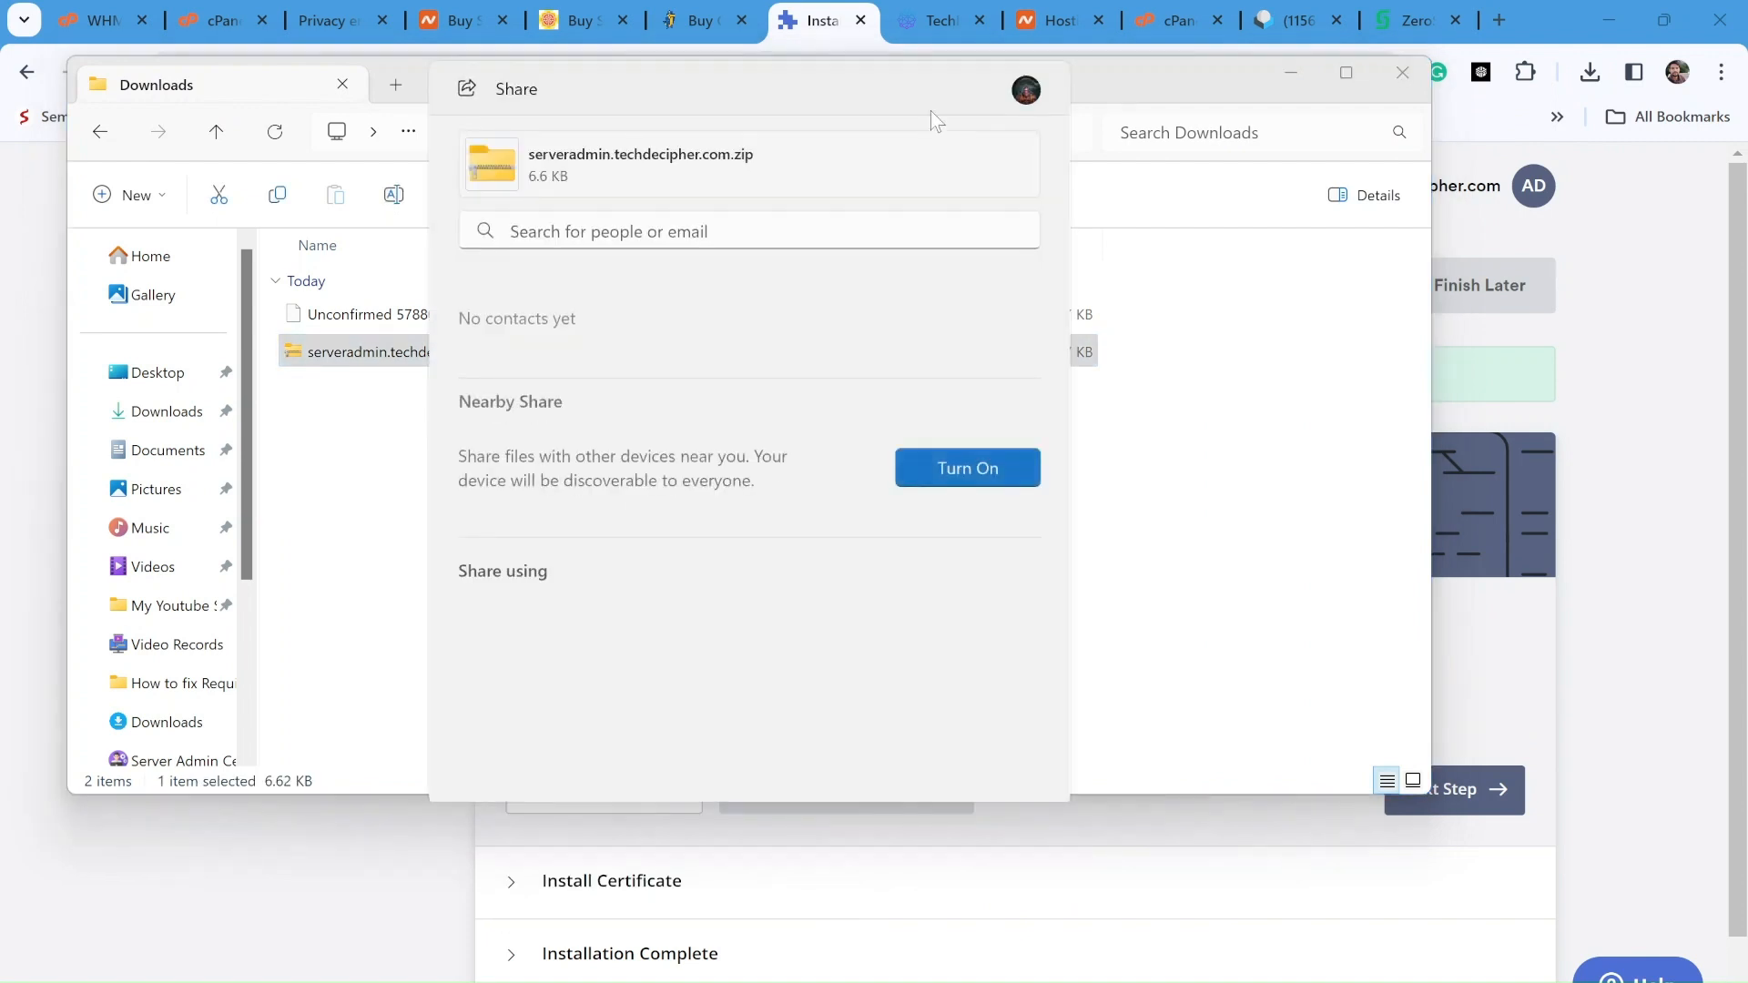
left_click(1222, 586)
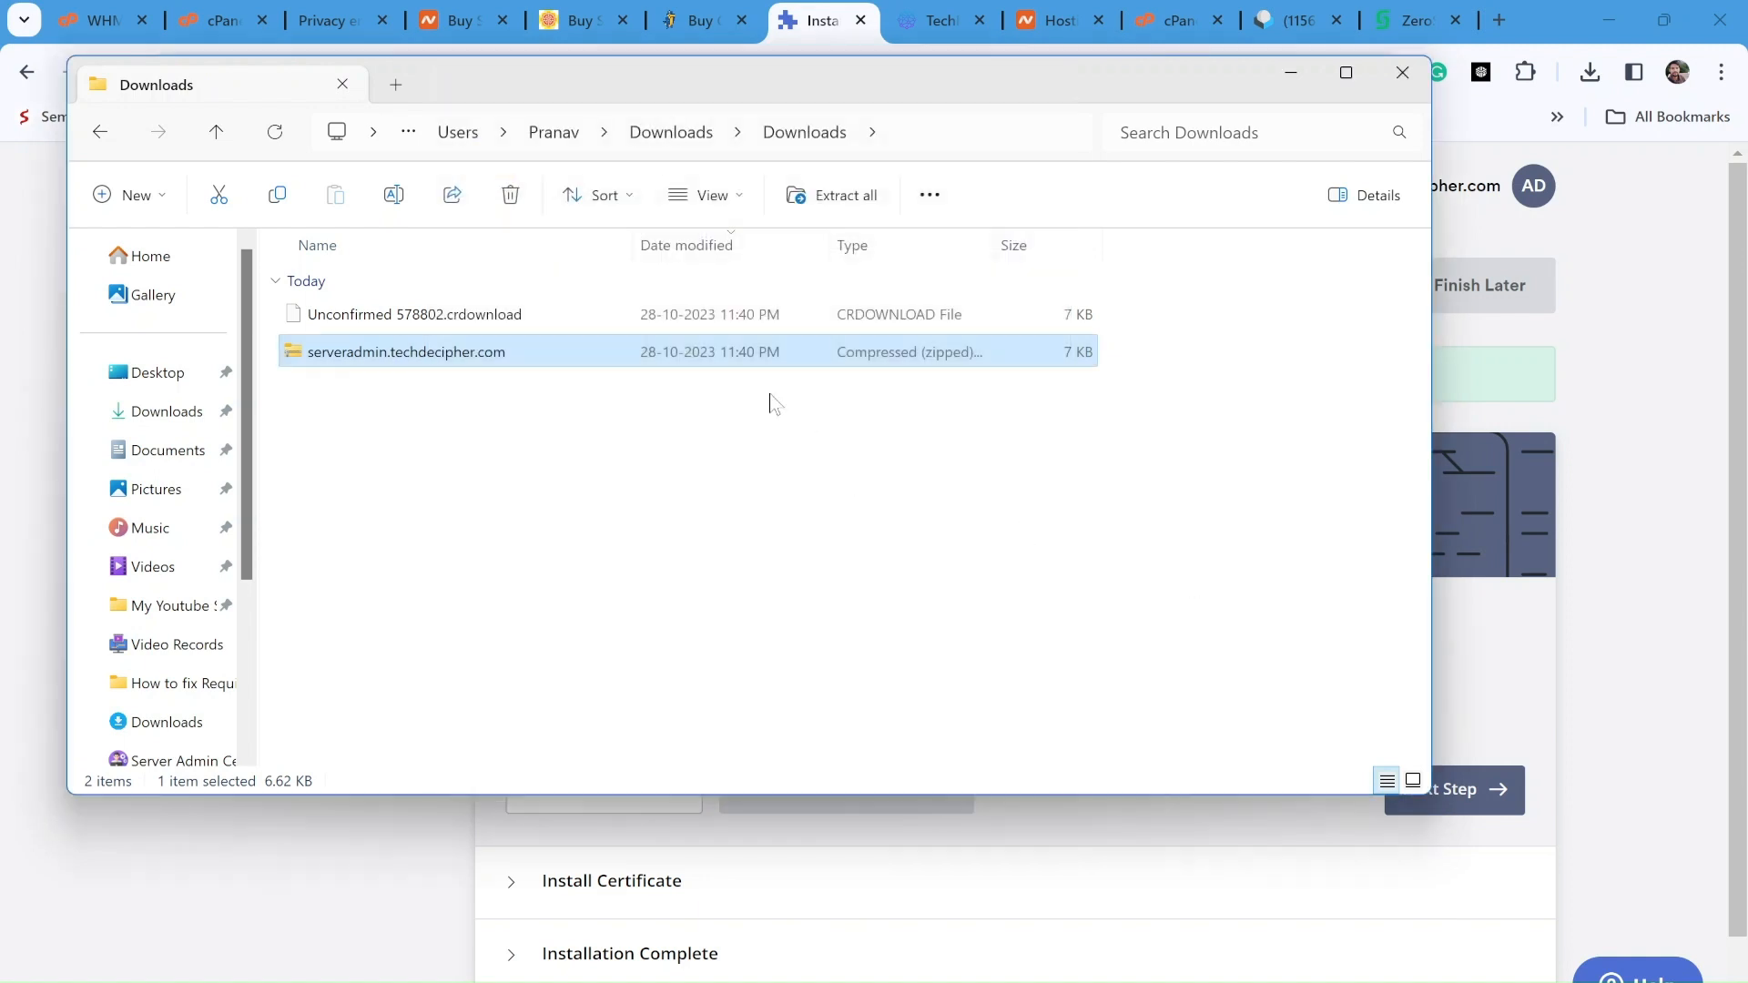
Extract the serveradmin.techdecipher.com zip into its own folder inside Downloads and check the extracted certificate files
right_click(668, 342)
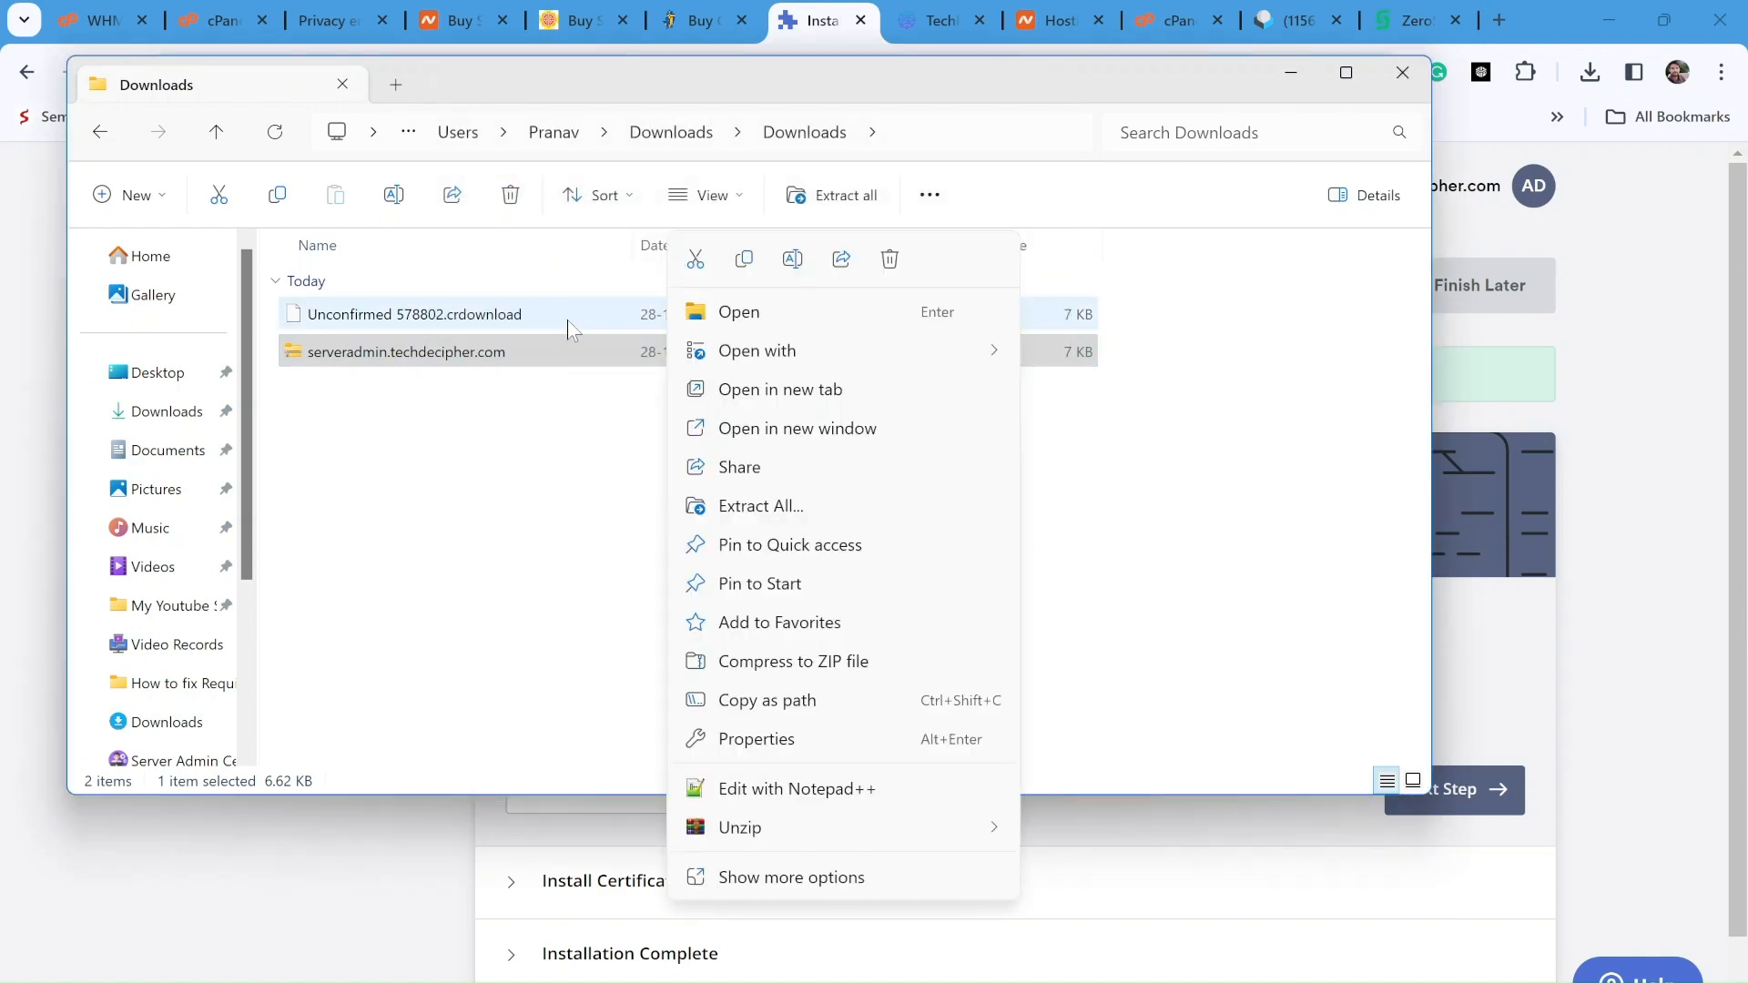
left_click(759, 505)
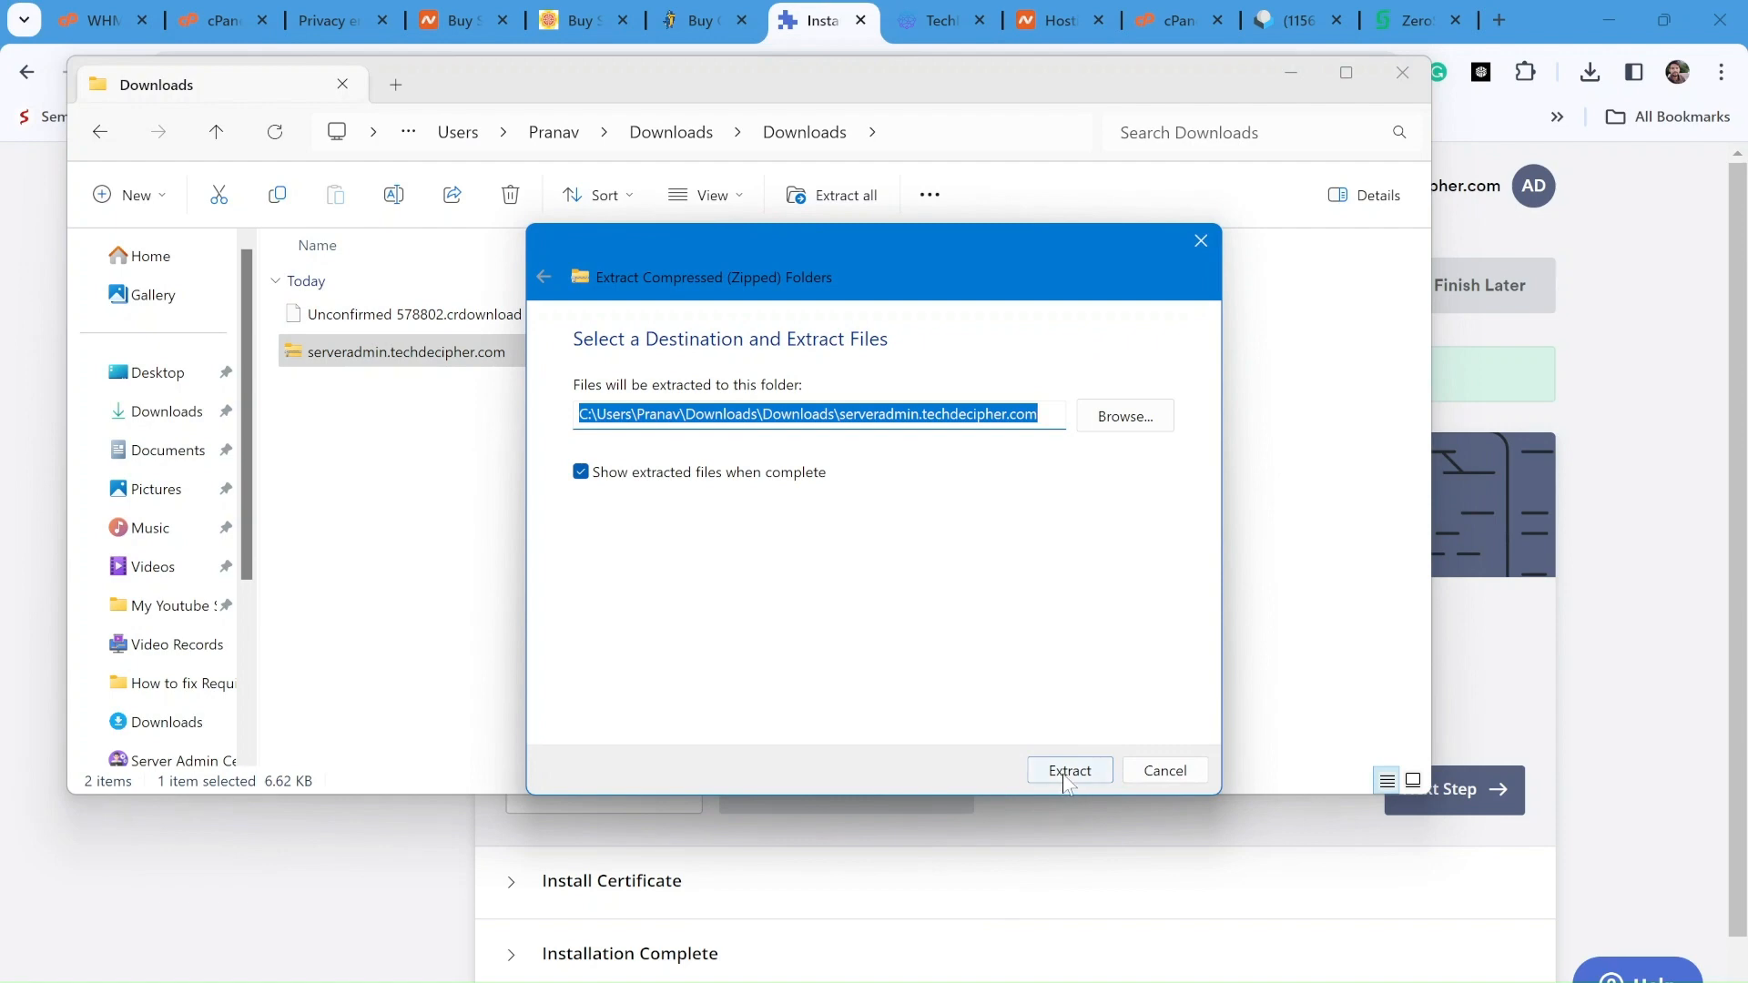
left_click(1067, 776)
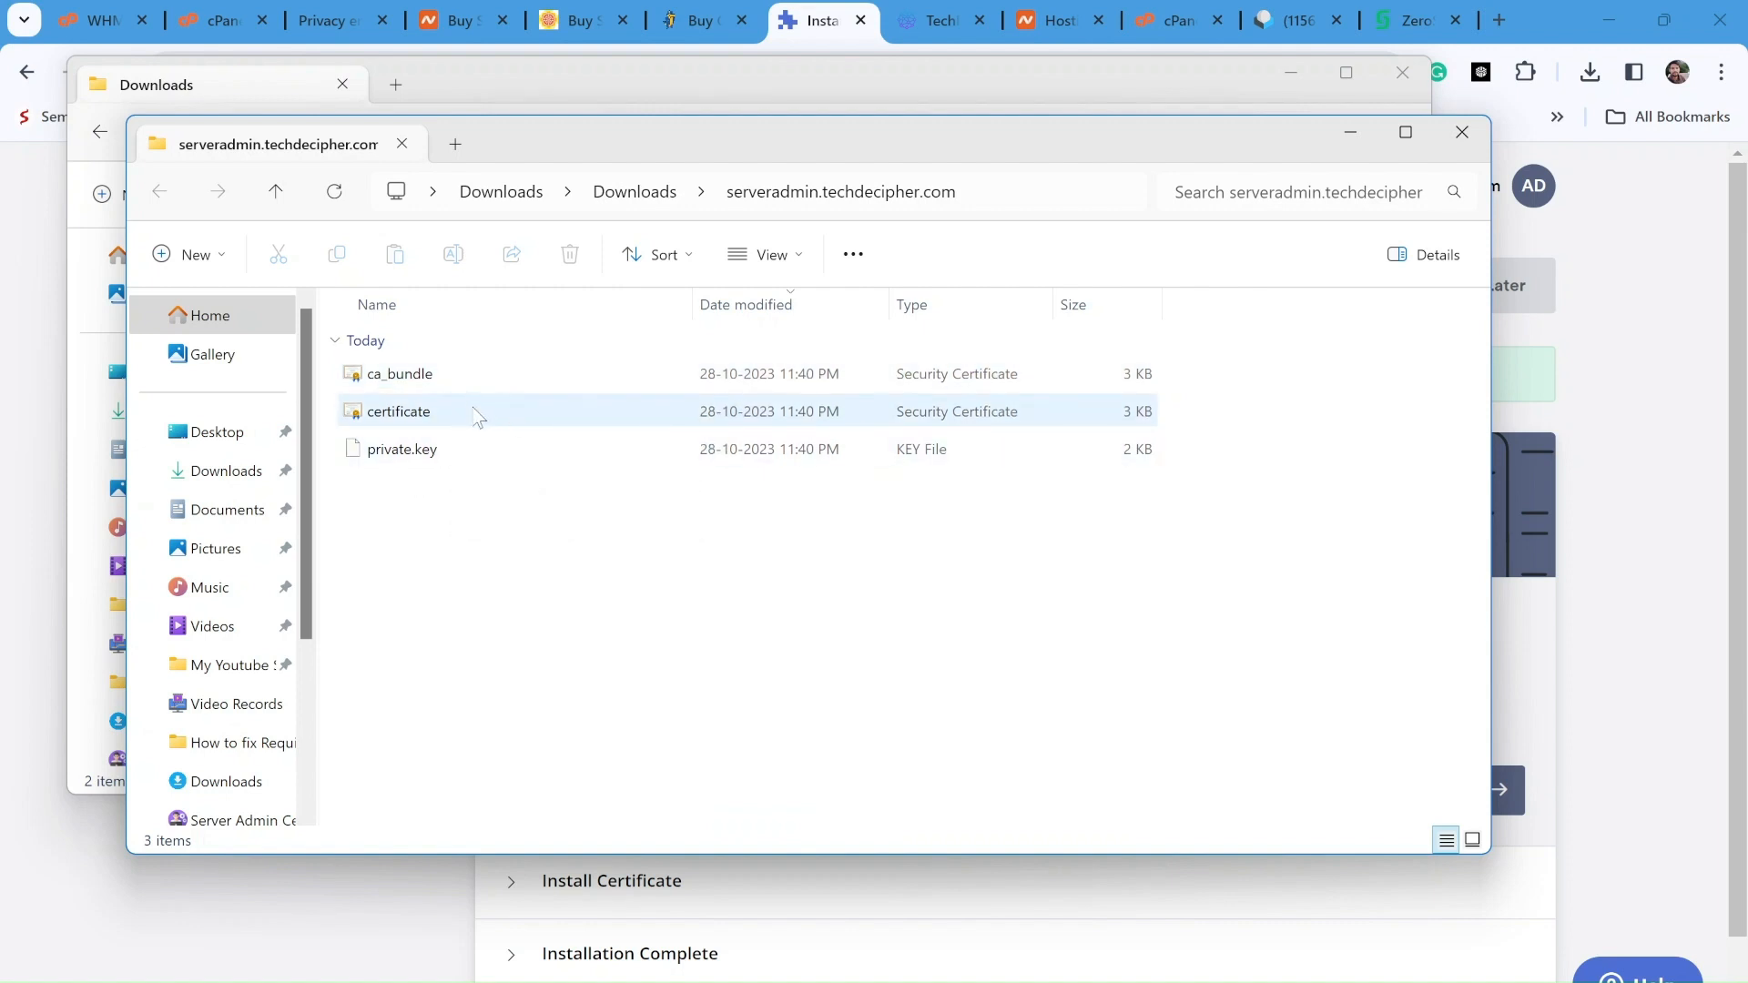
left_click(535, 421)
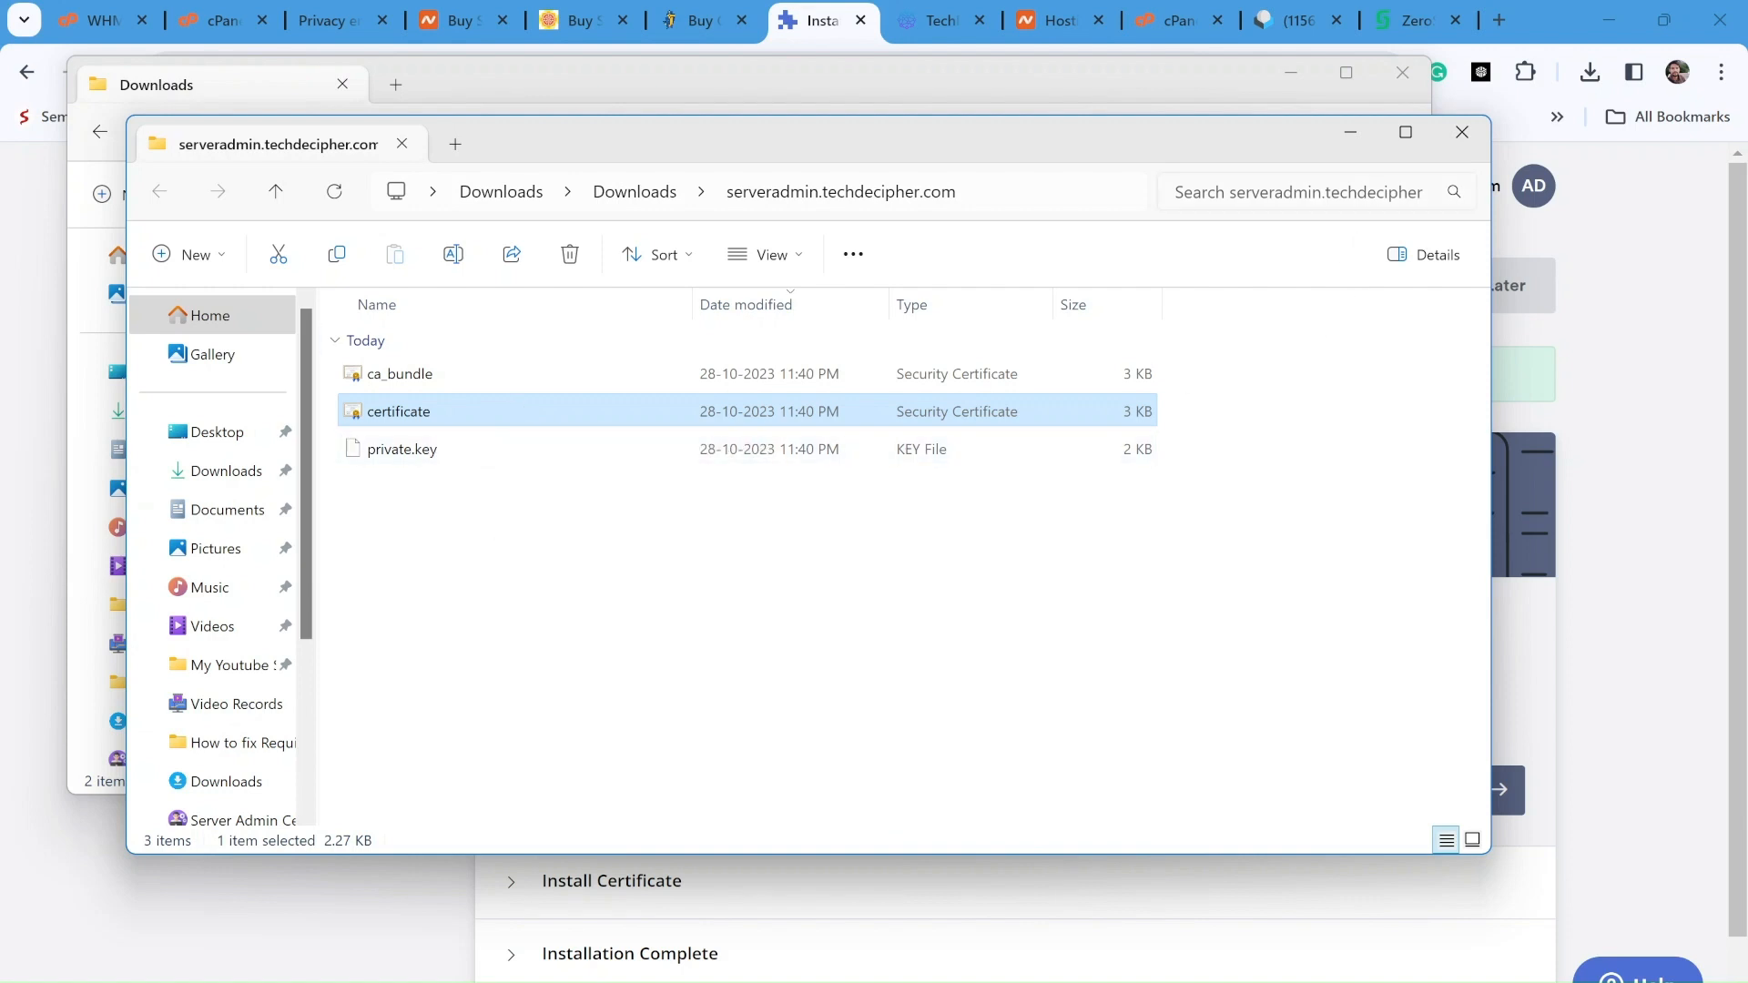
left_click(1352, 144)
left_click(1291, 72)
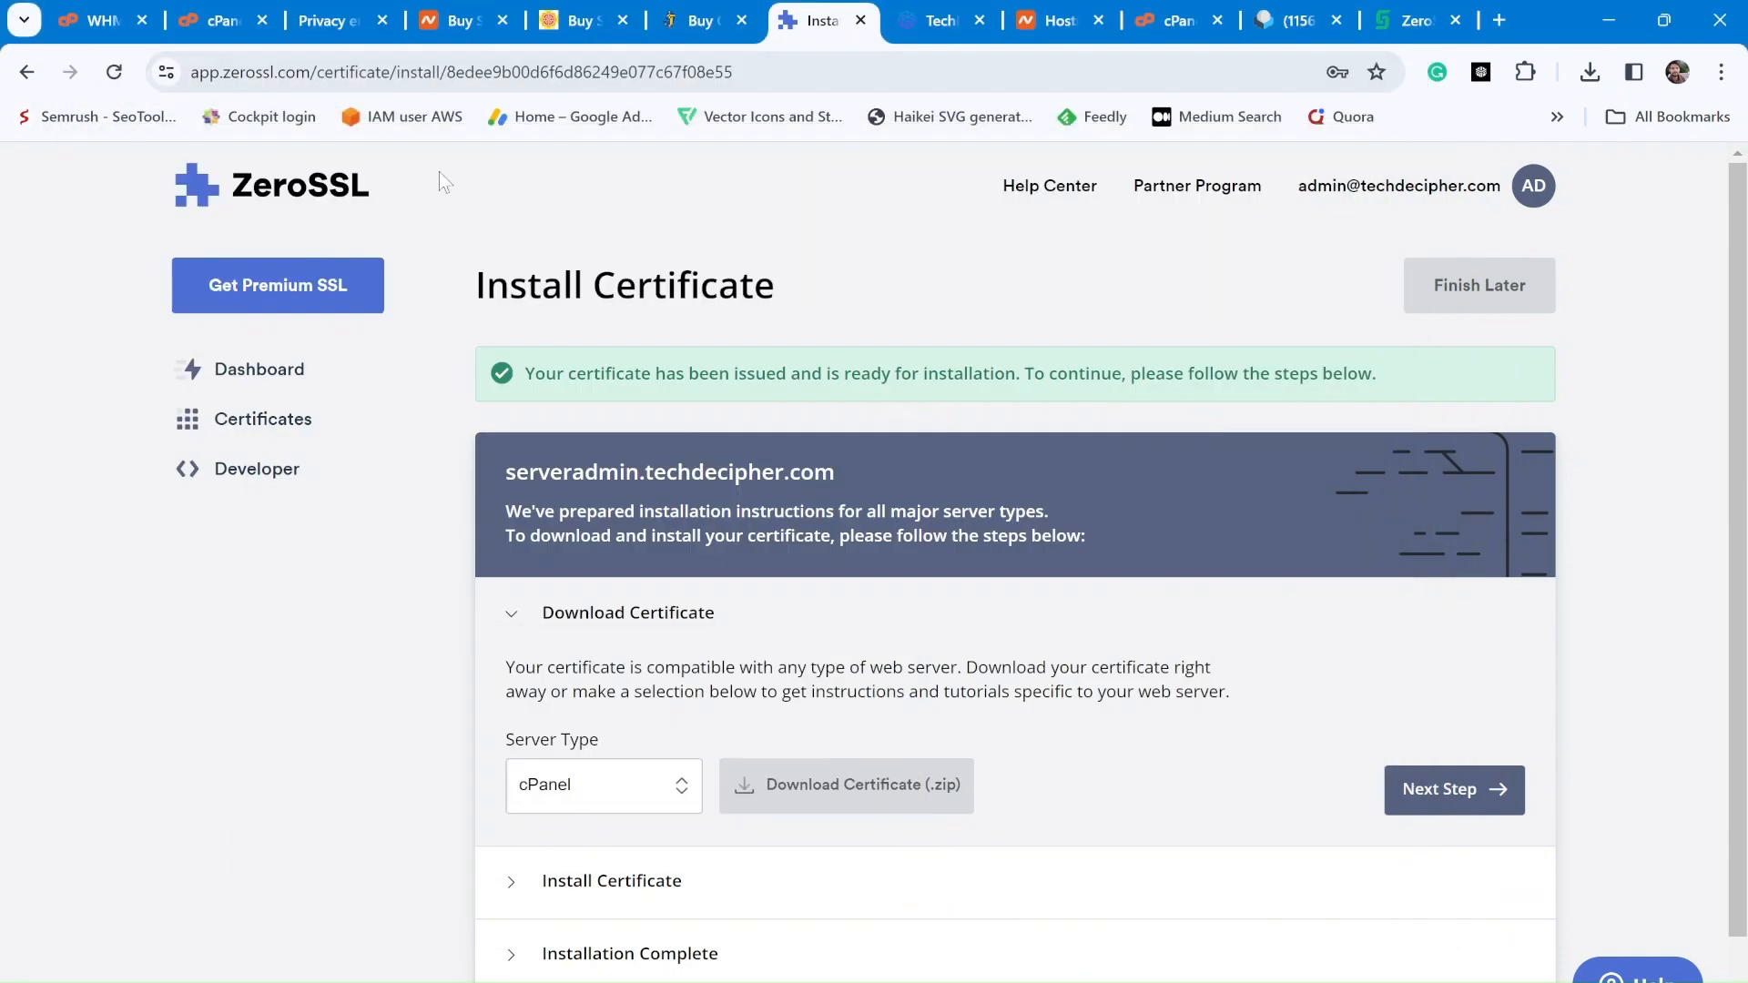
Switch to cPanel, find the SSL/TLS tool by searching for "ssl", and go to the certificate upload form under Certificates (CRT)
left_click(221, 20)
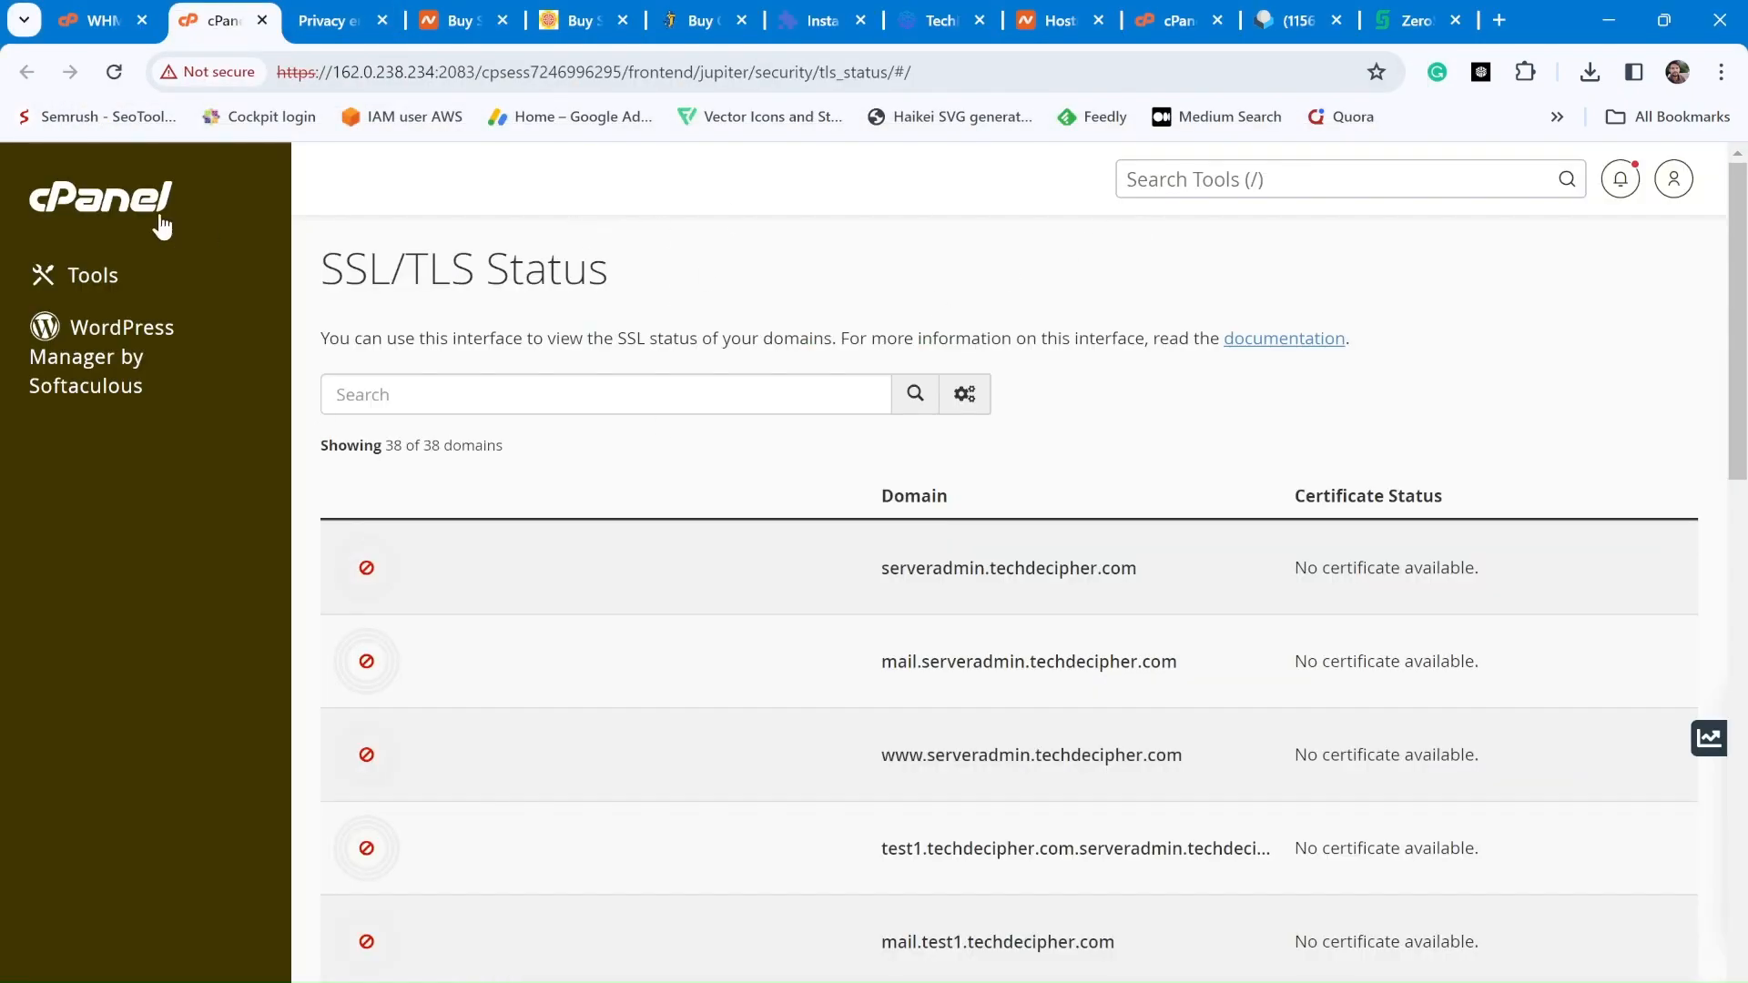
left_click(1266, 180)
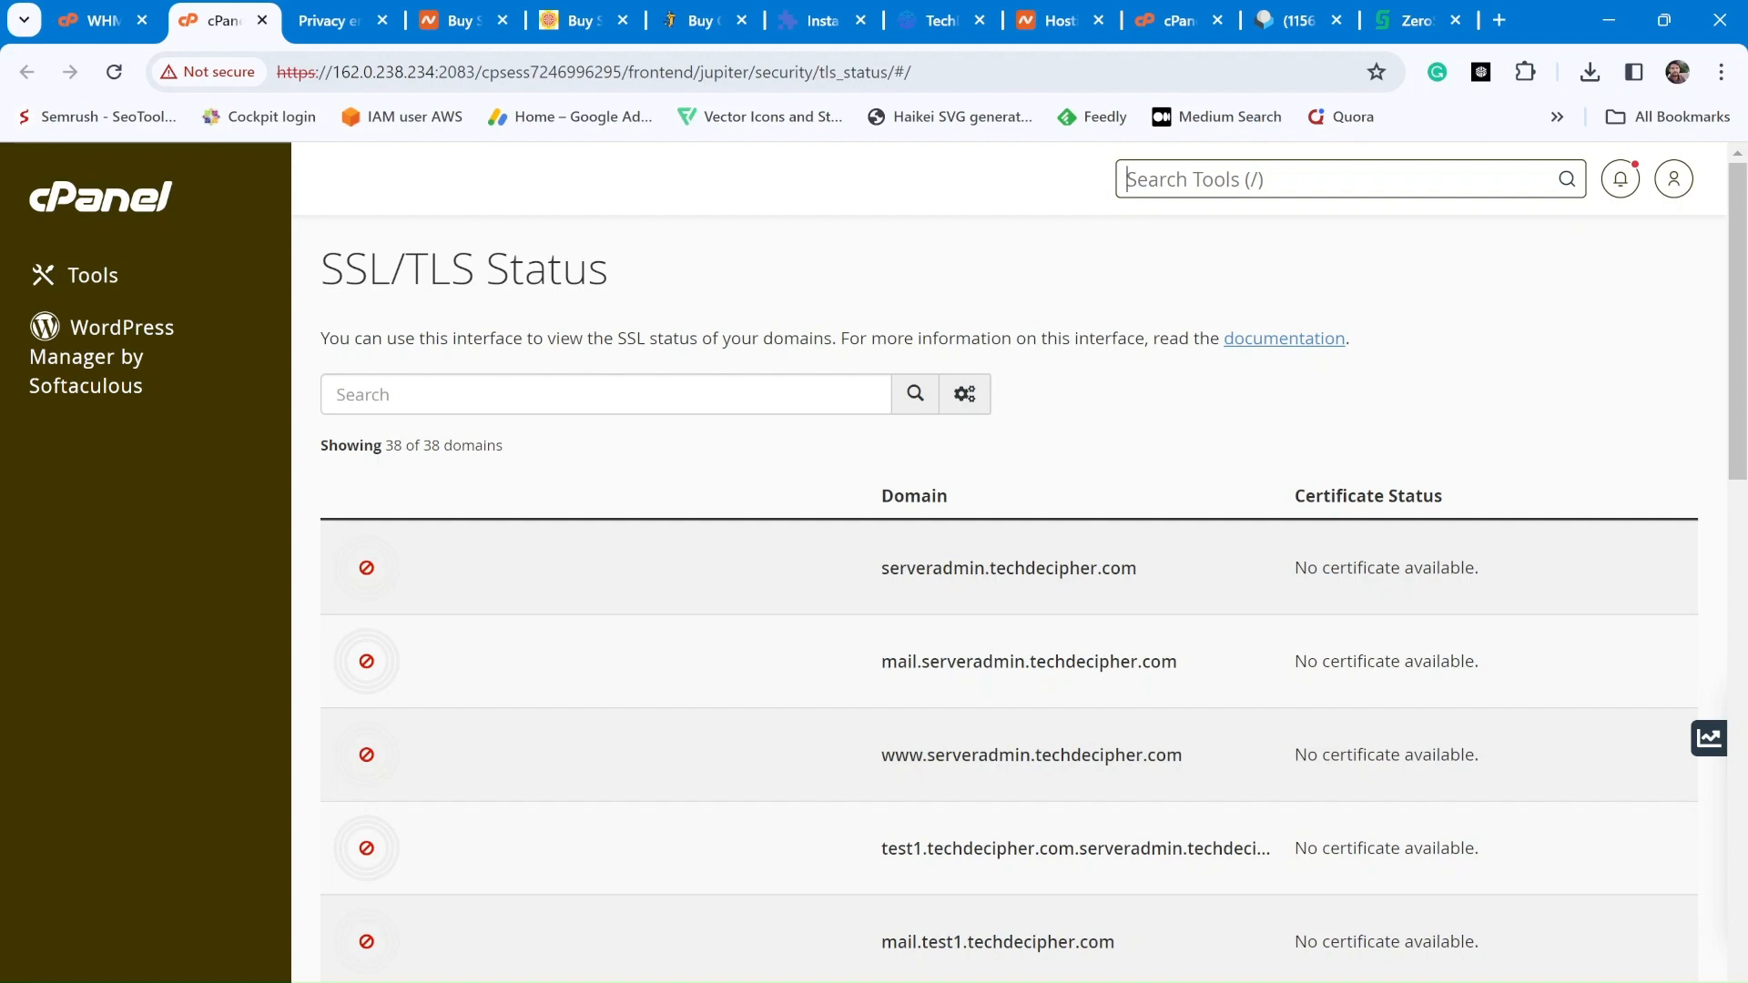
type("ssl")
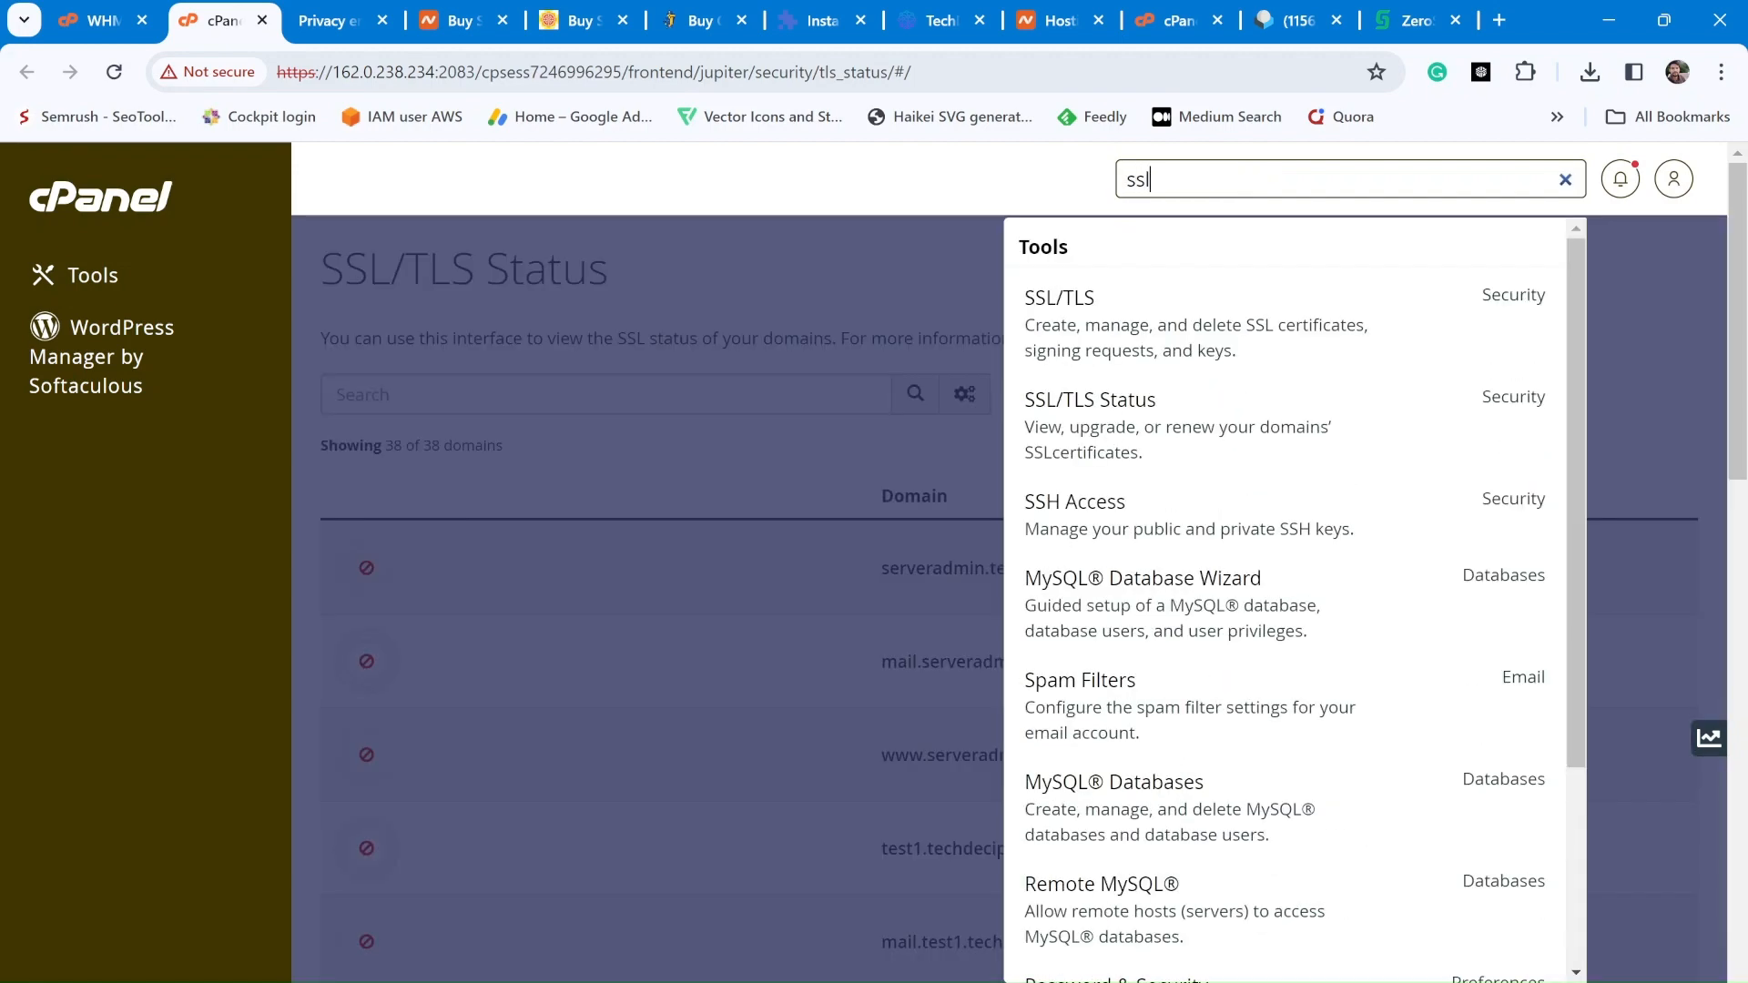
left_click(1102, 338)
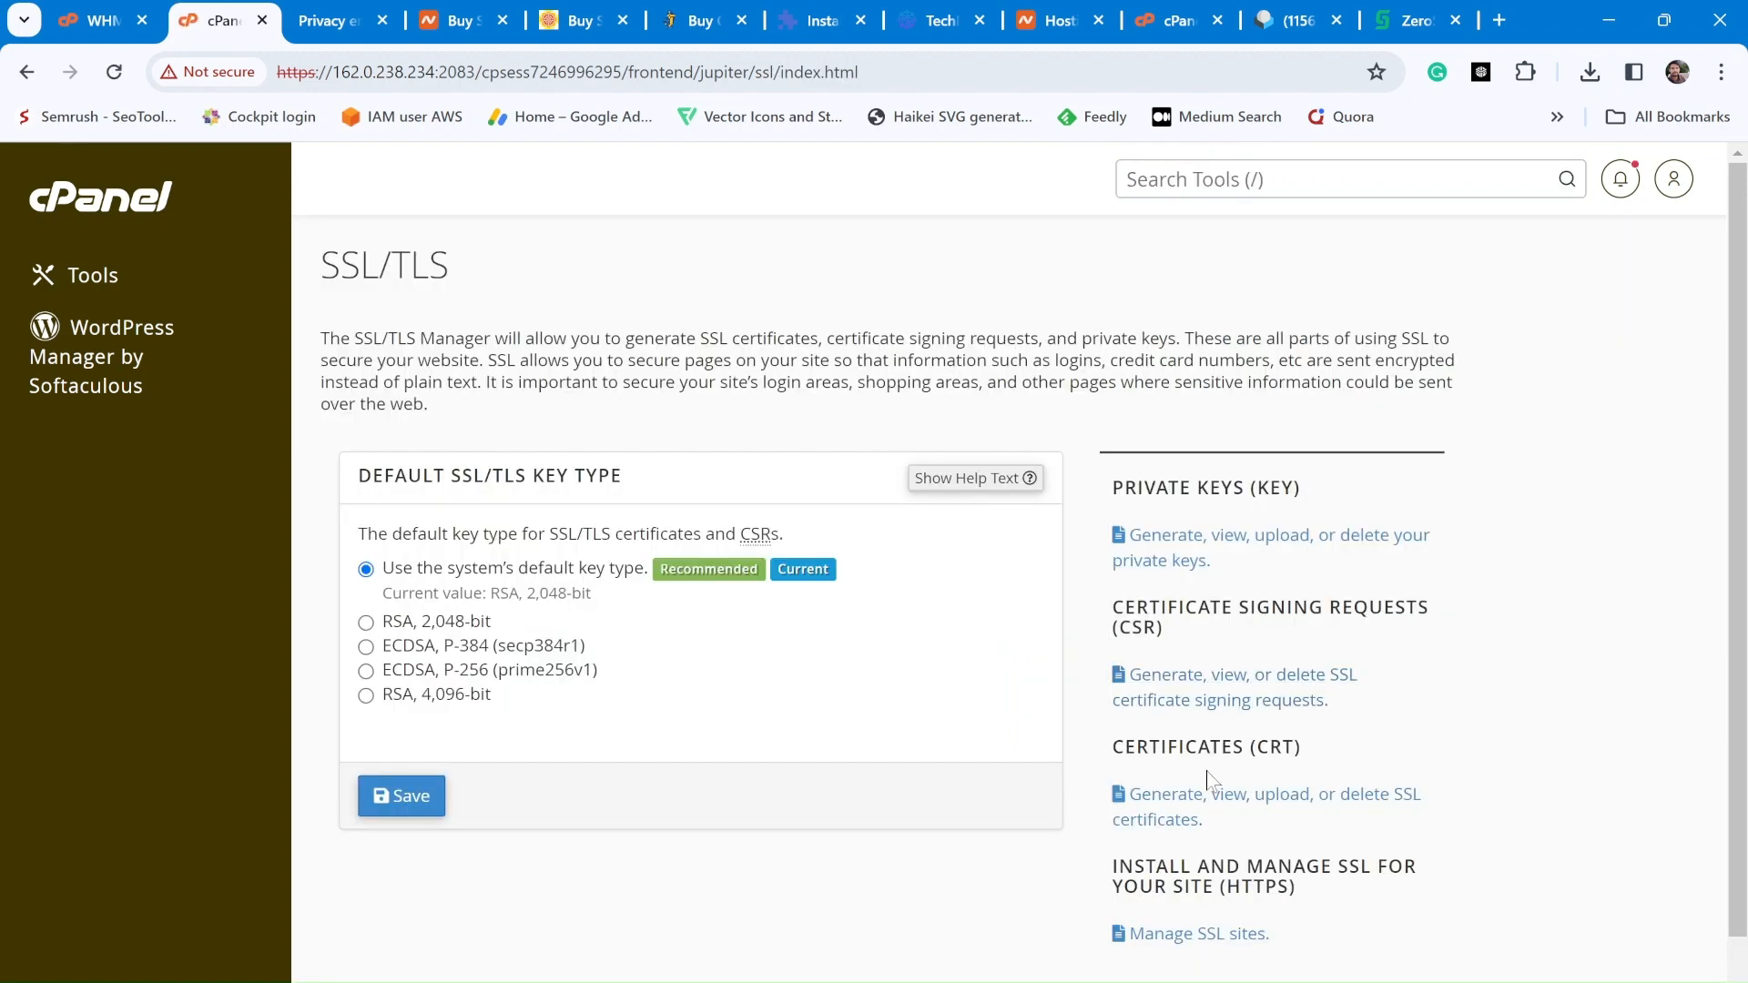
left_click(1151, 794)
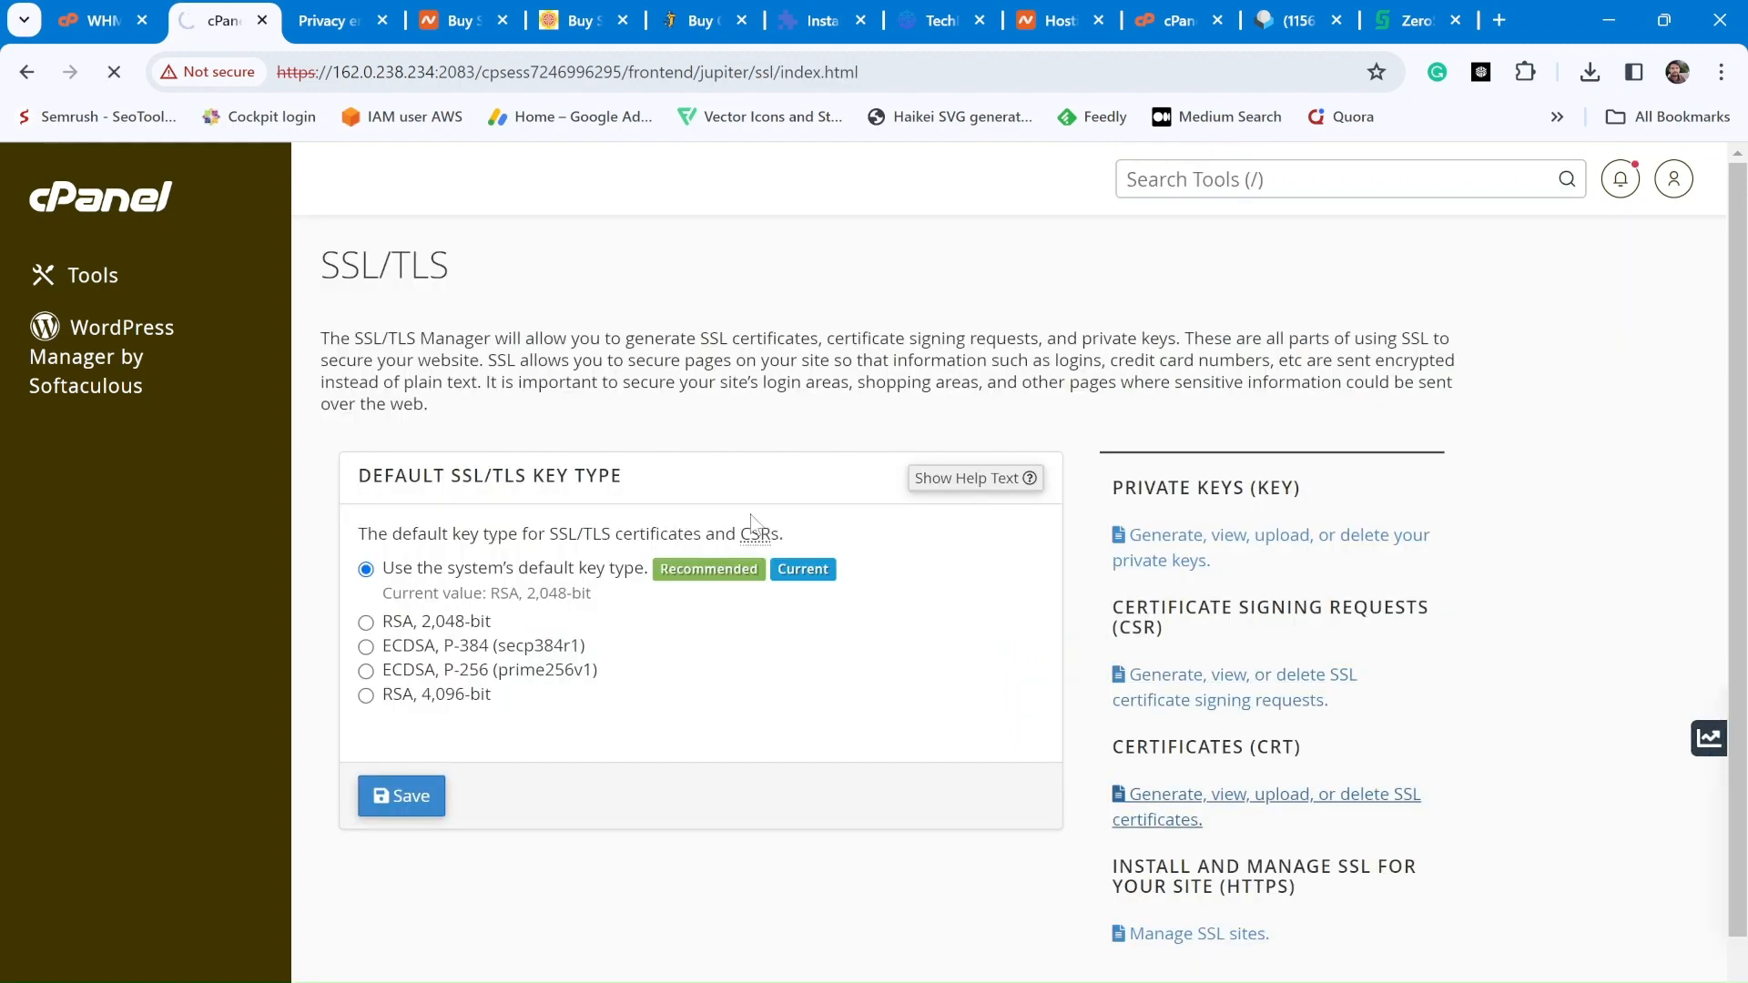
scroll(549, 591, "up", 10)
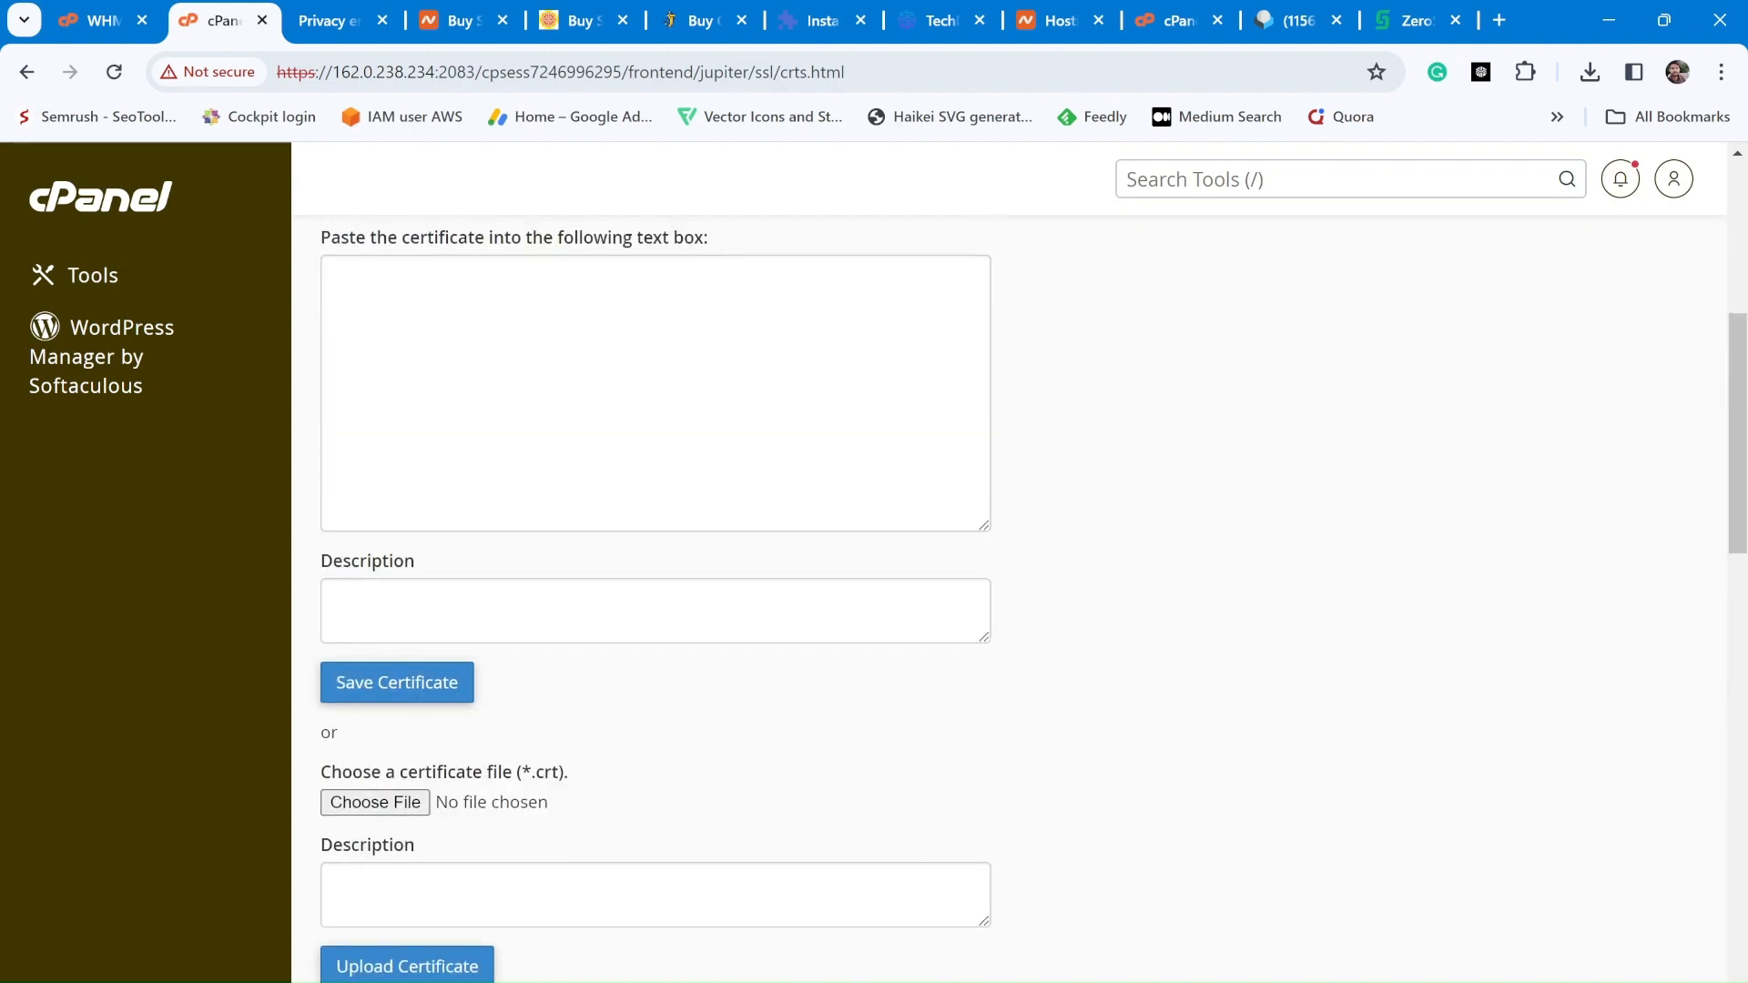
scroll(474, 497, "down", 5)
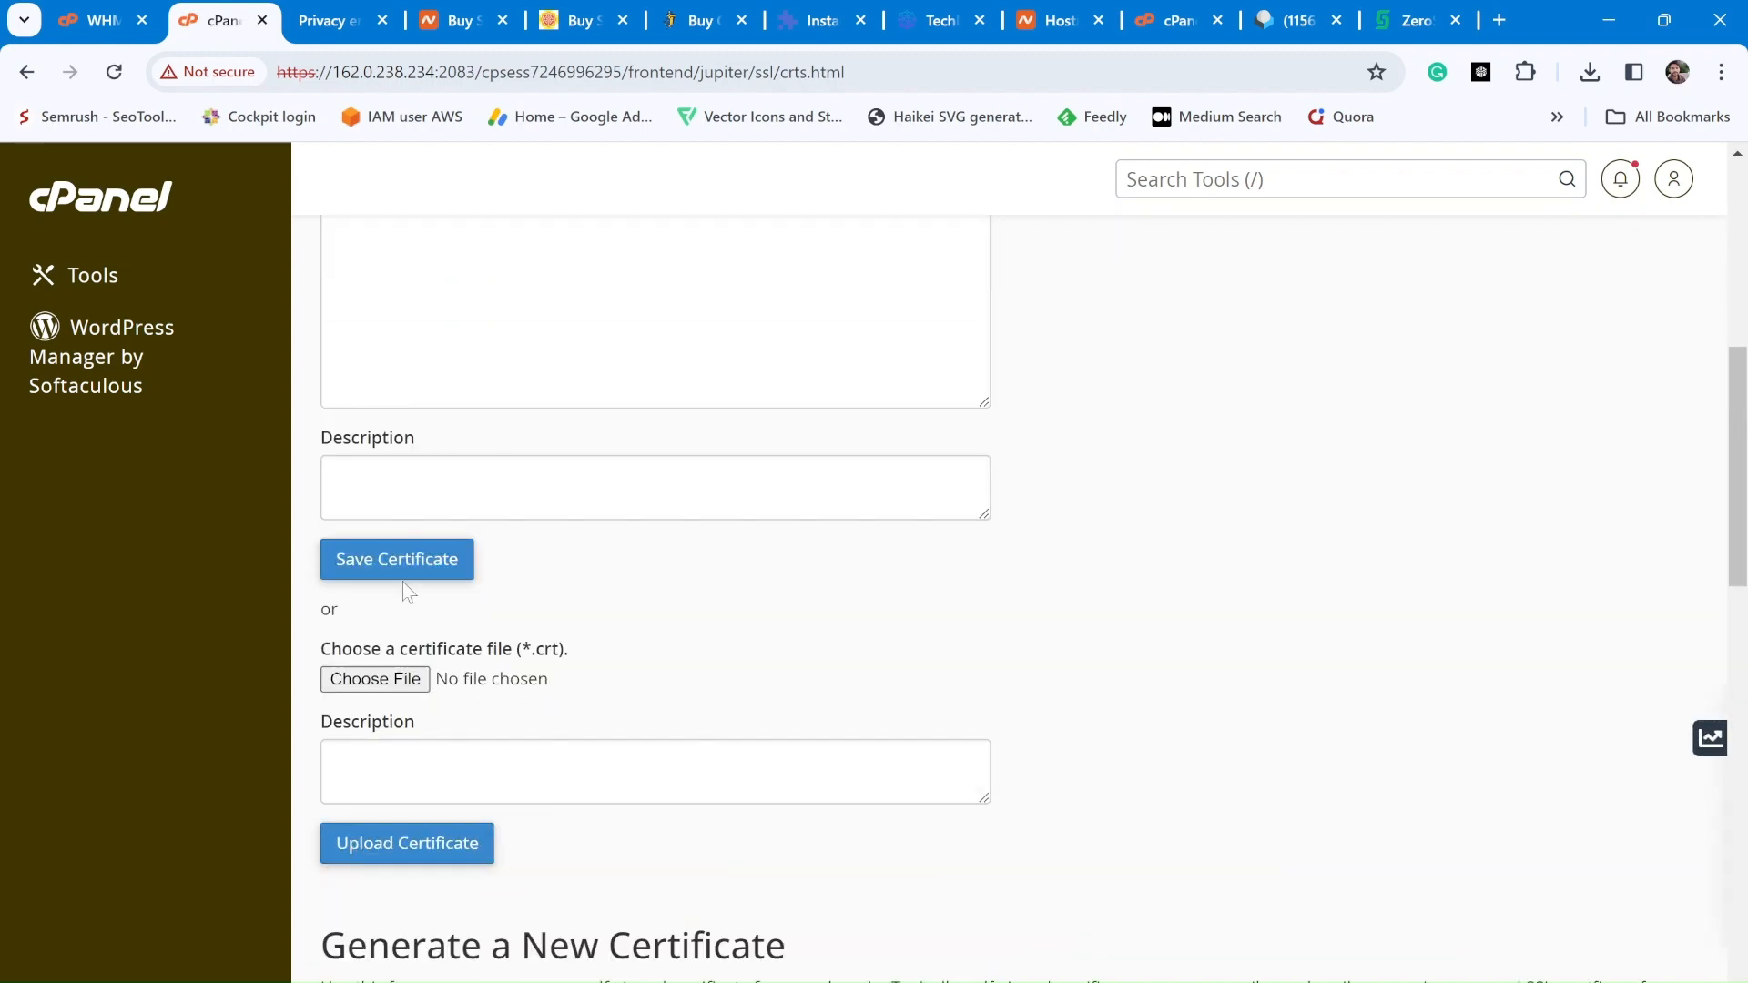
Copy the full path of the newly extracted serveradmin.techdecipher.com folder for use in the certificate file selection
left_click(385, 698)
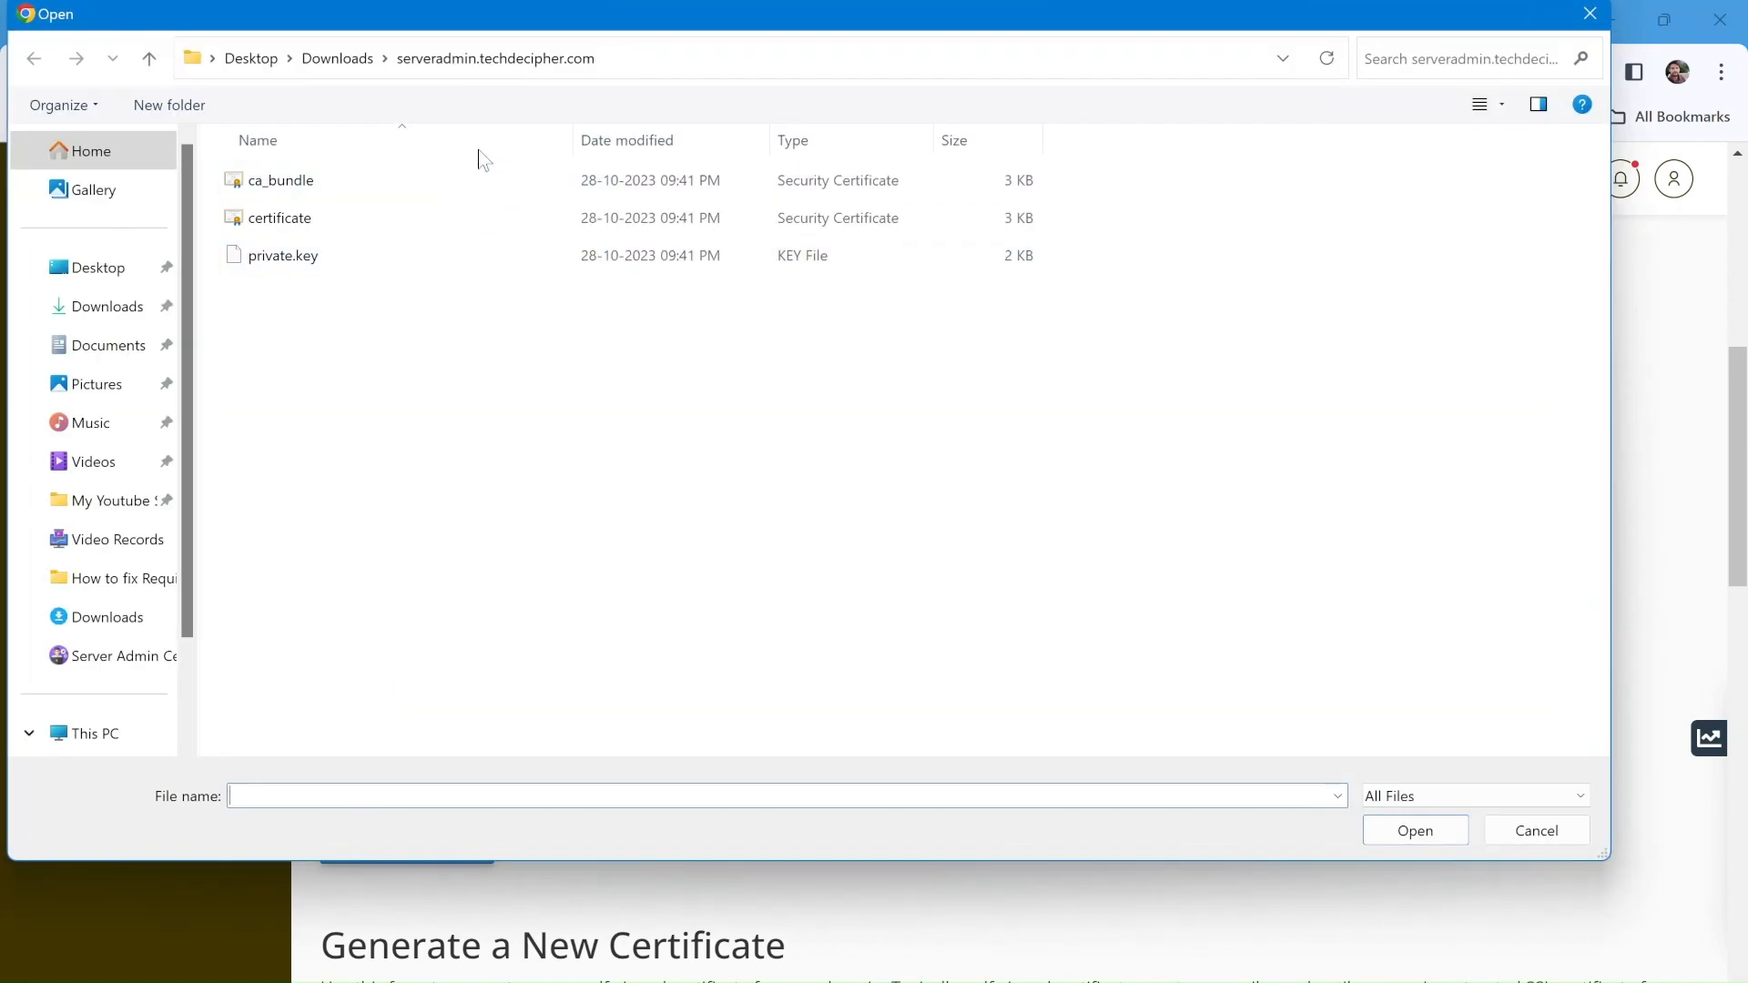
left_click(1504, 831)
mouse_move(1038, 907)
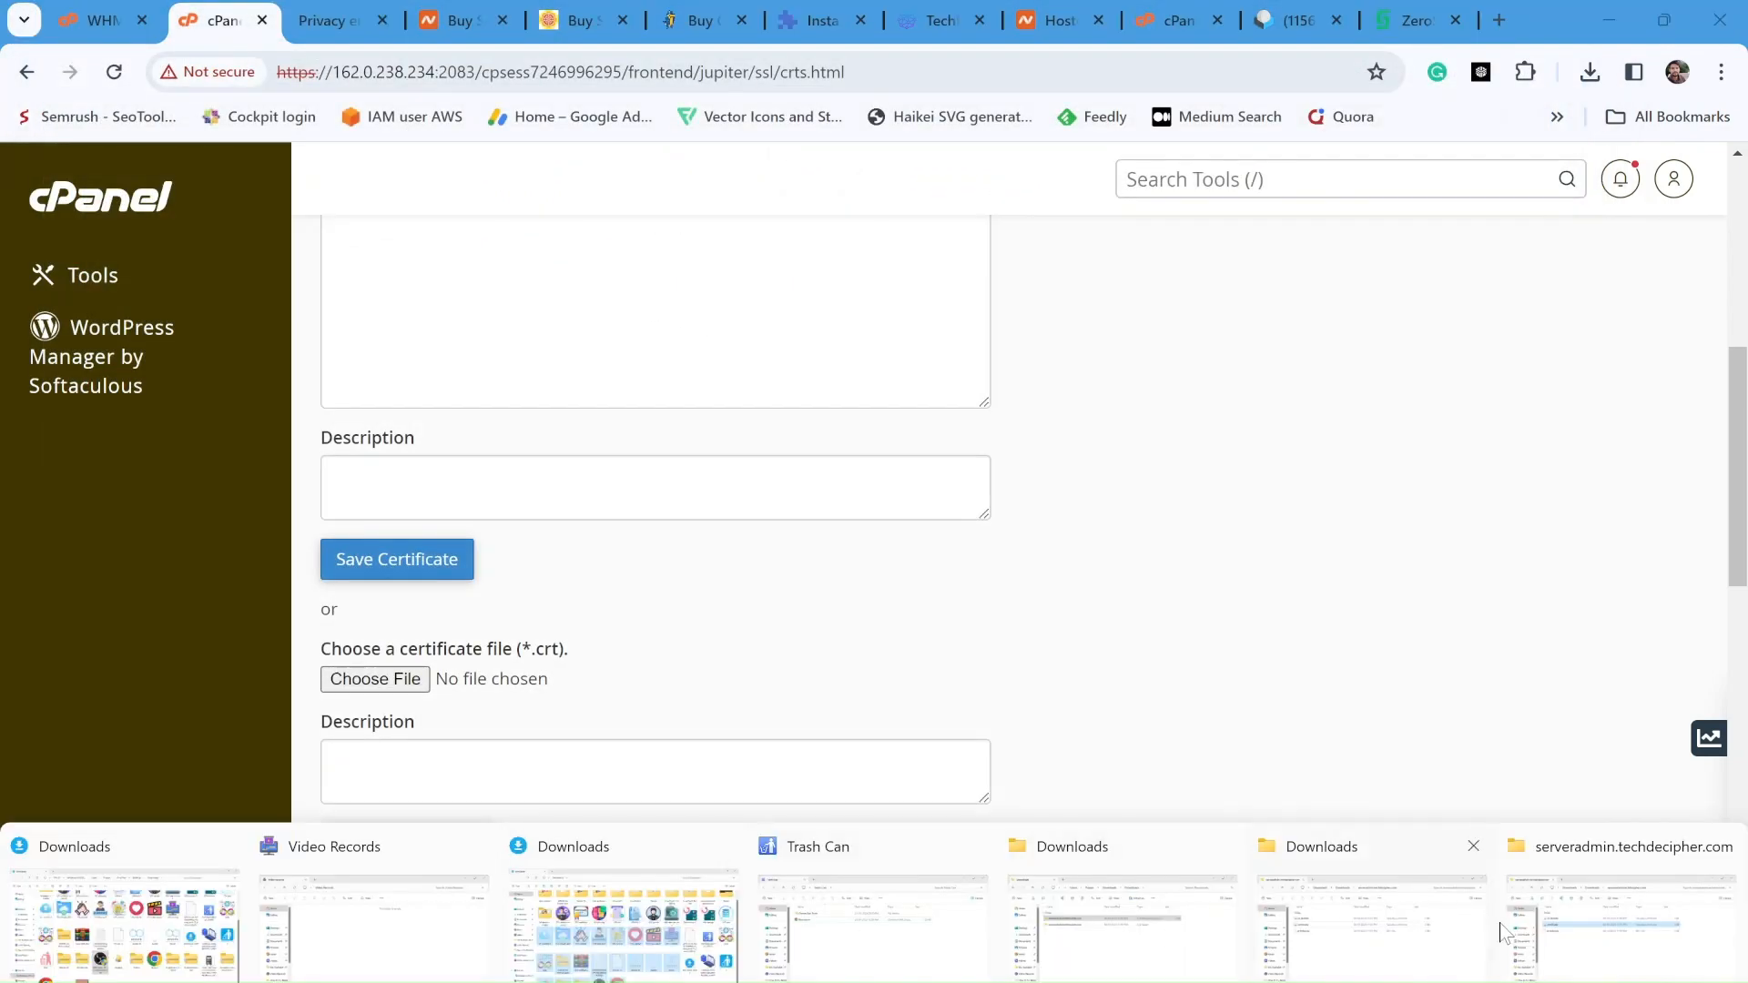
left_click(1589, 924)
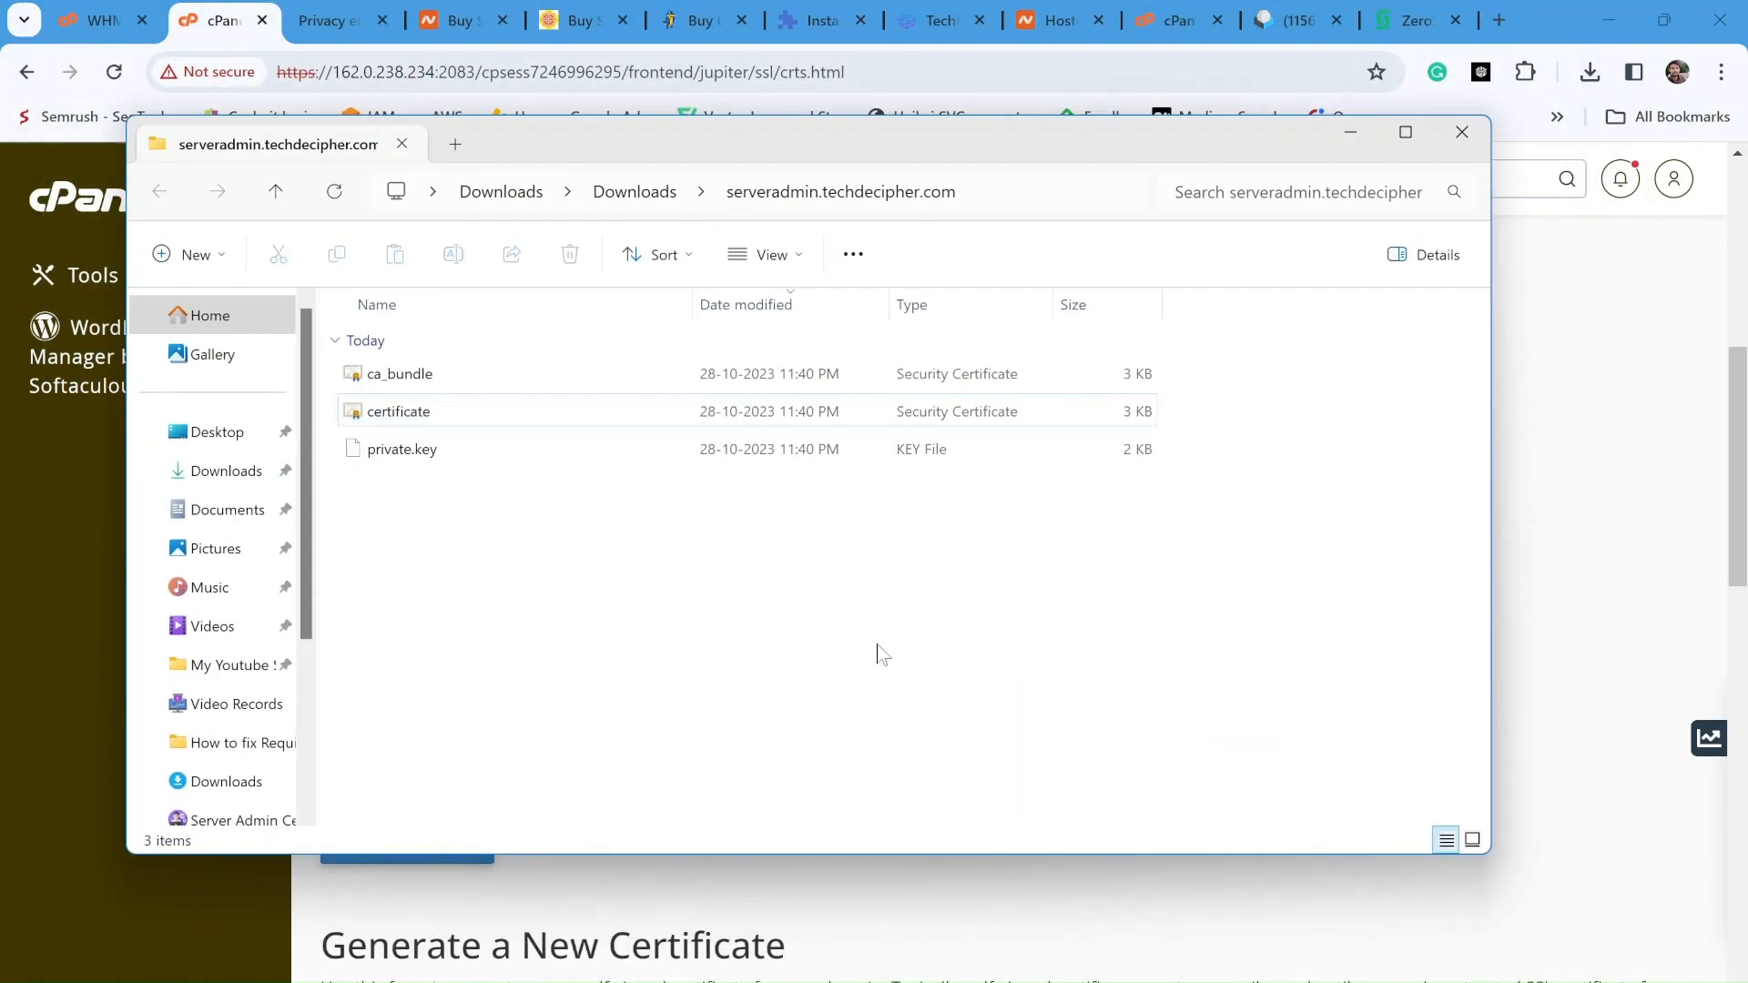
left_click(1026, 193)
key("End")
key("ctrl+a")
key("ctrl+c")
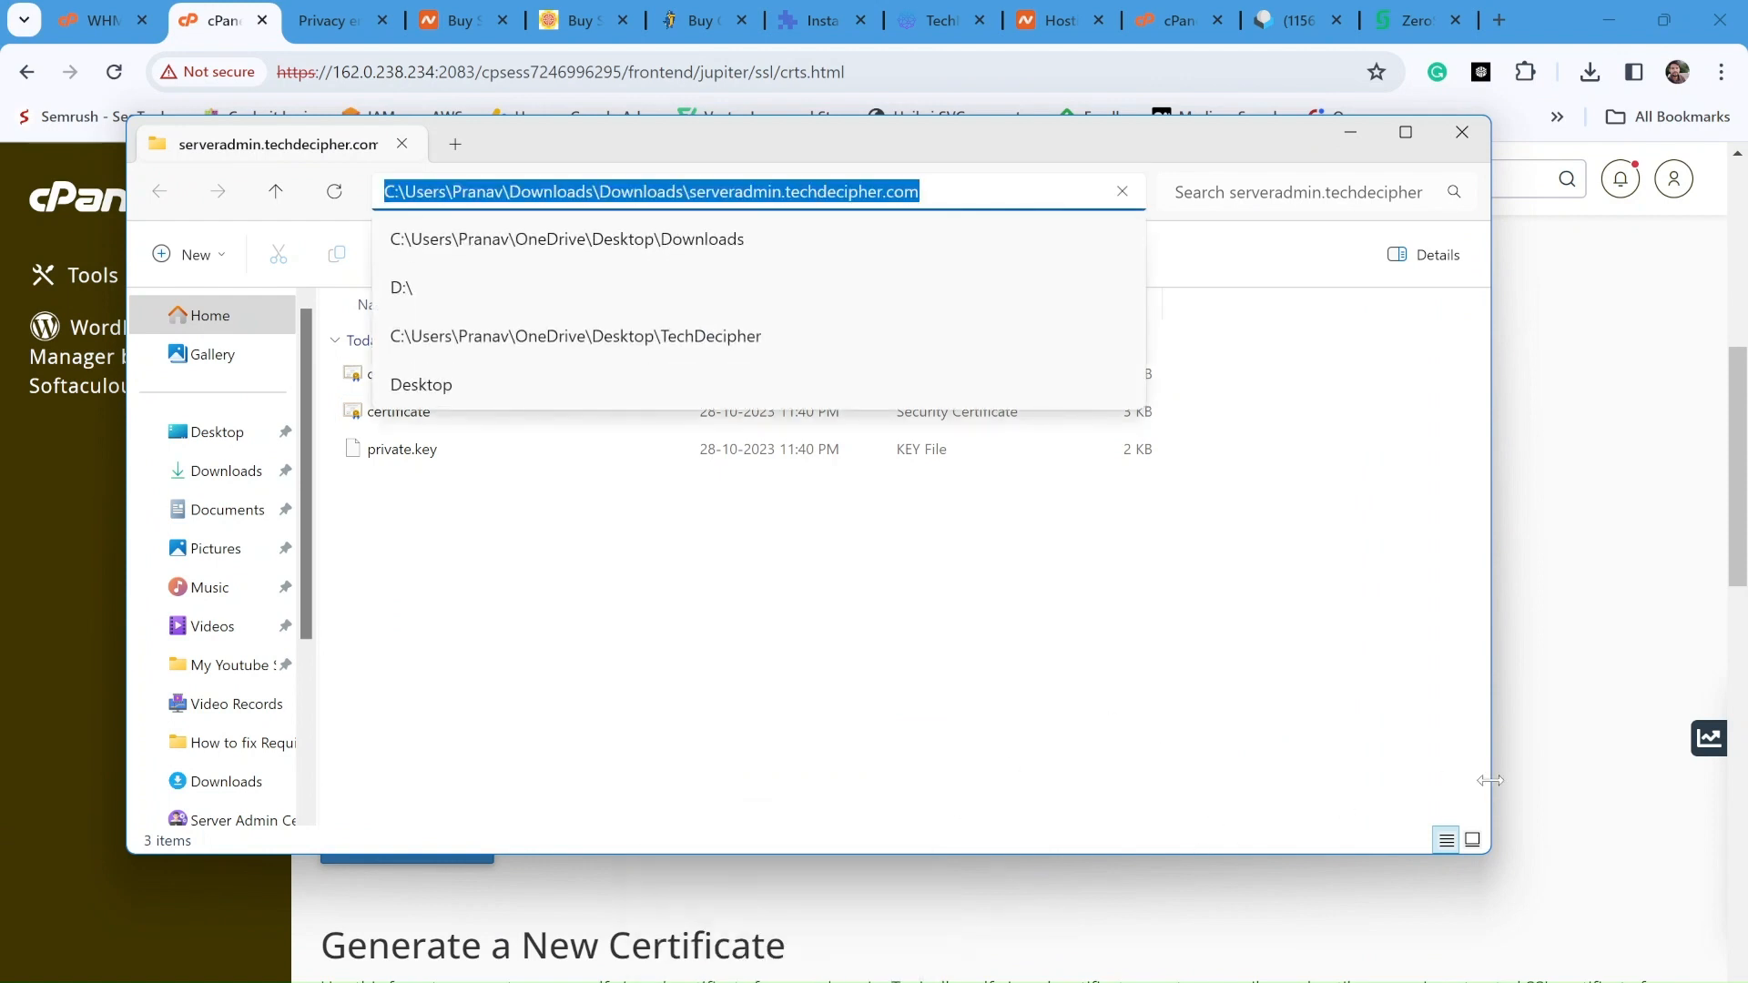
left_click(1355, 135)
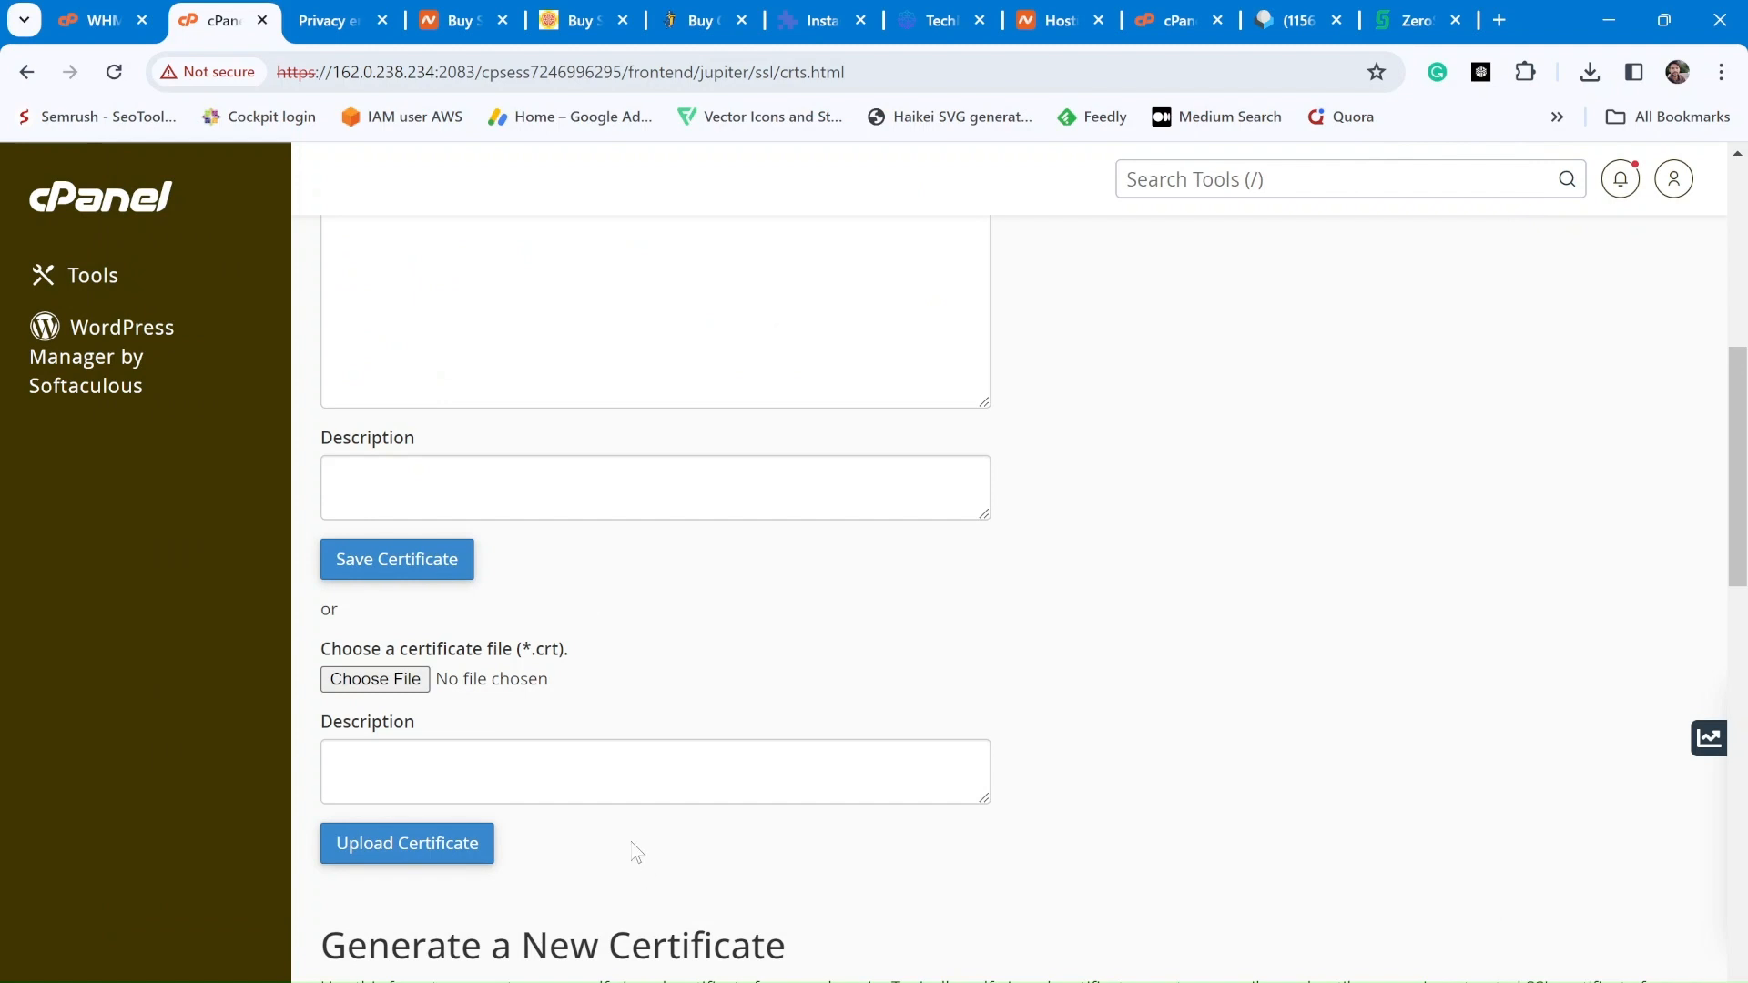
Choose the certificate file from the copied serveradmin.techdecipher.com folder path as the certificate file for upload
left_click(382, 679)
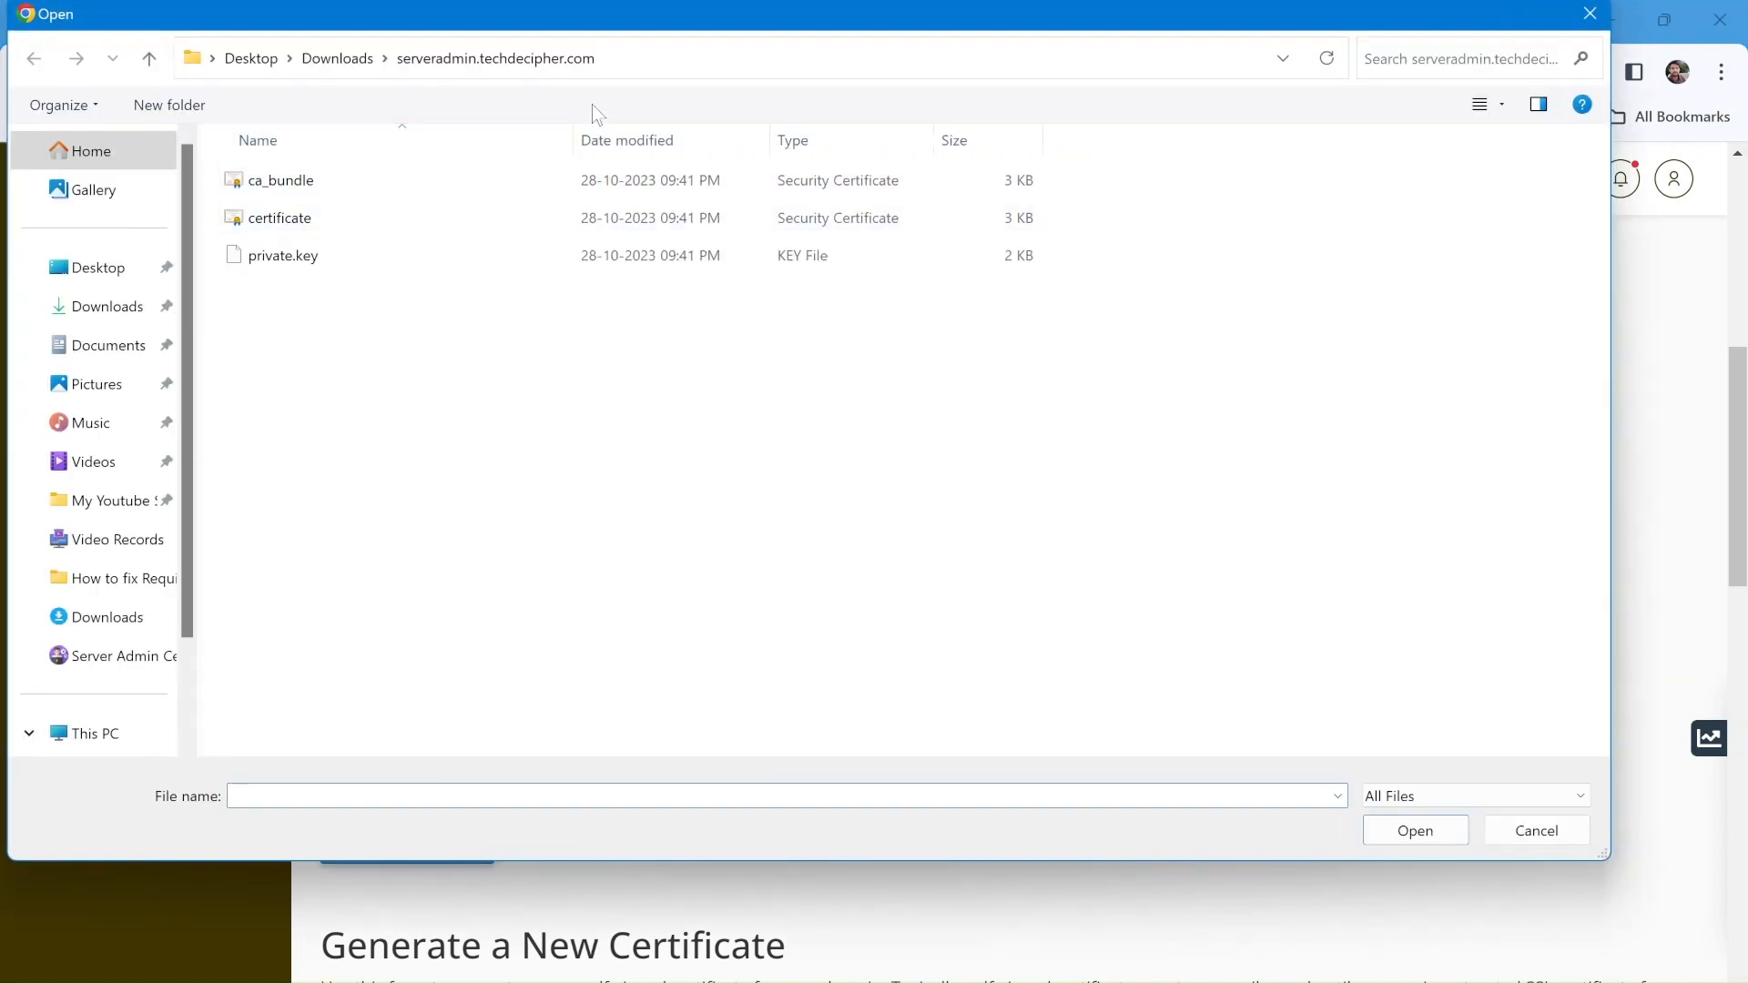
left_click(845, 54)
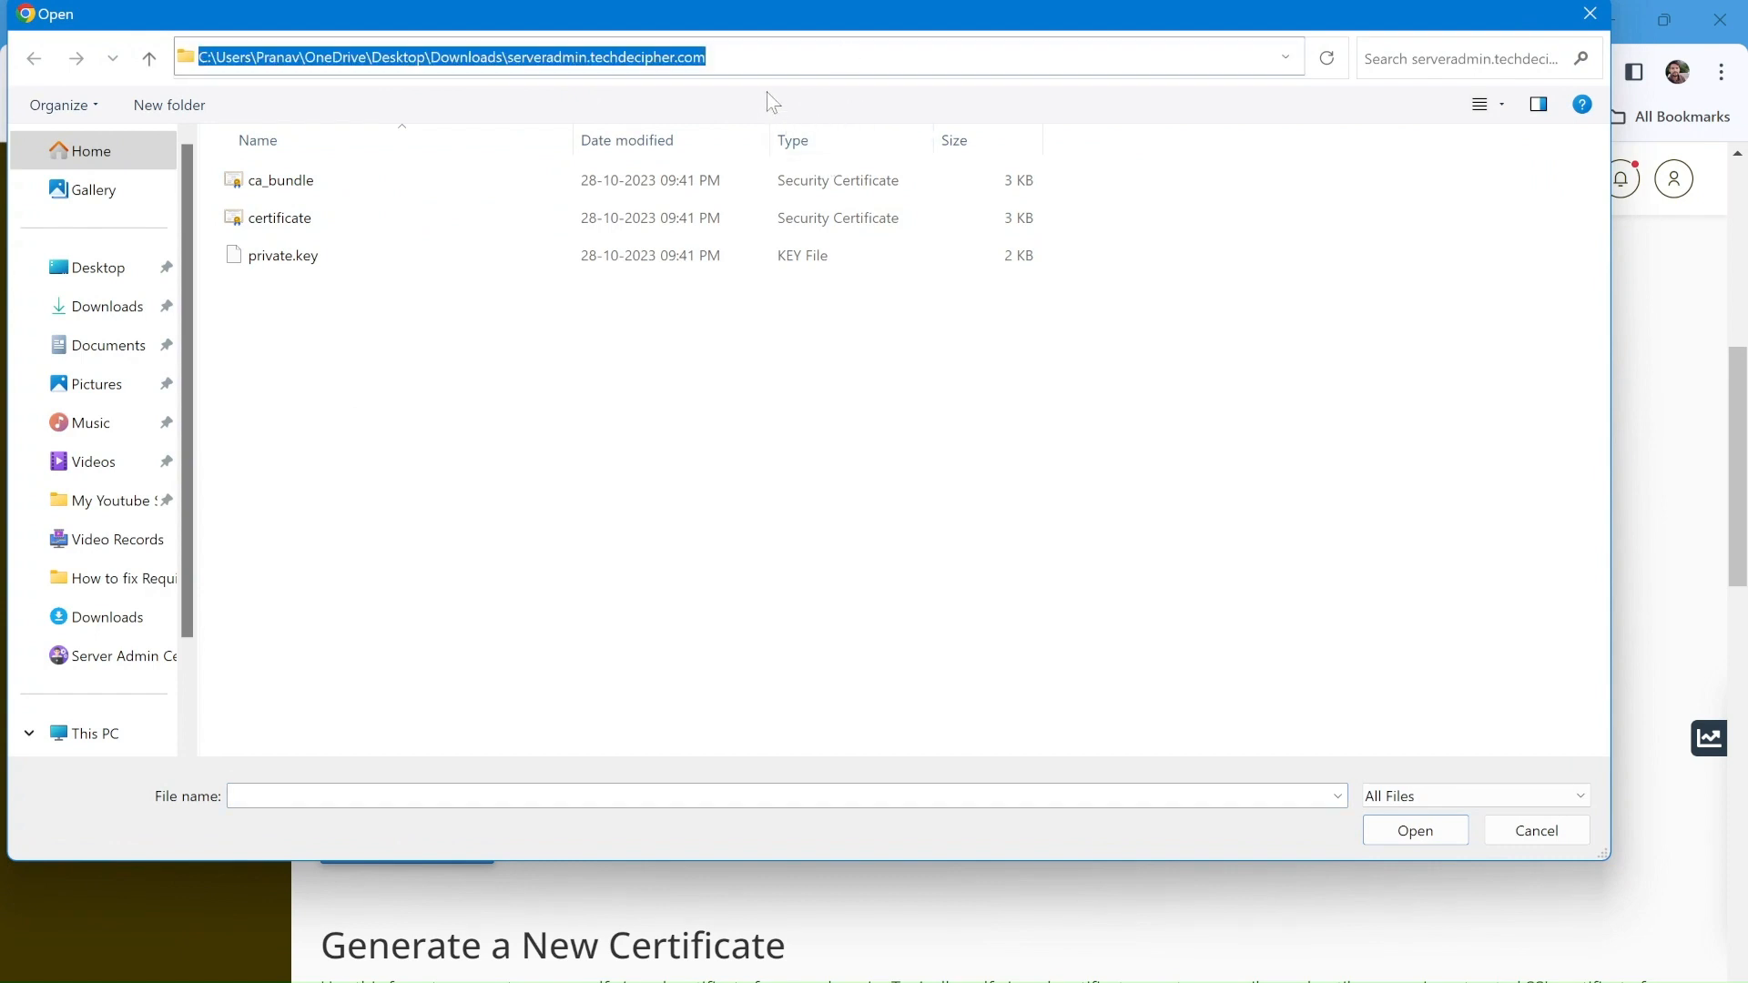
key("ctrl+v")
key("Return")
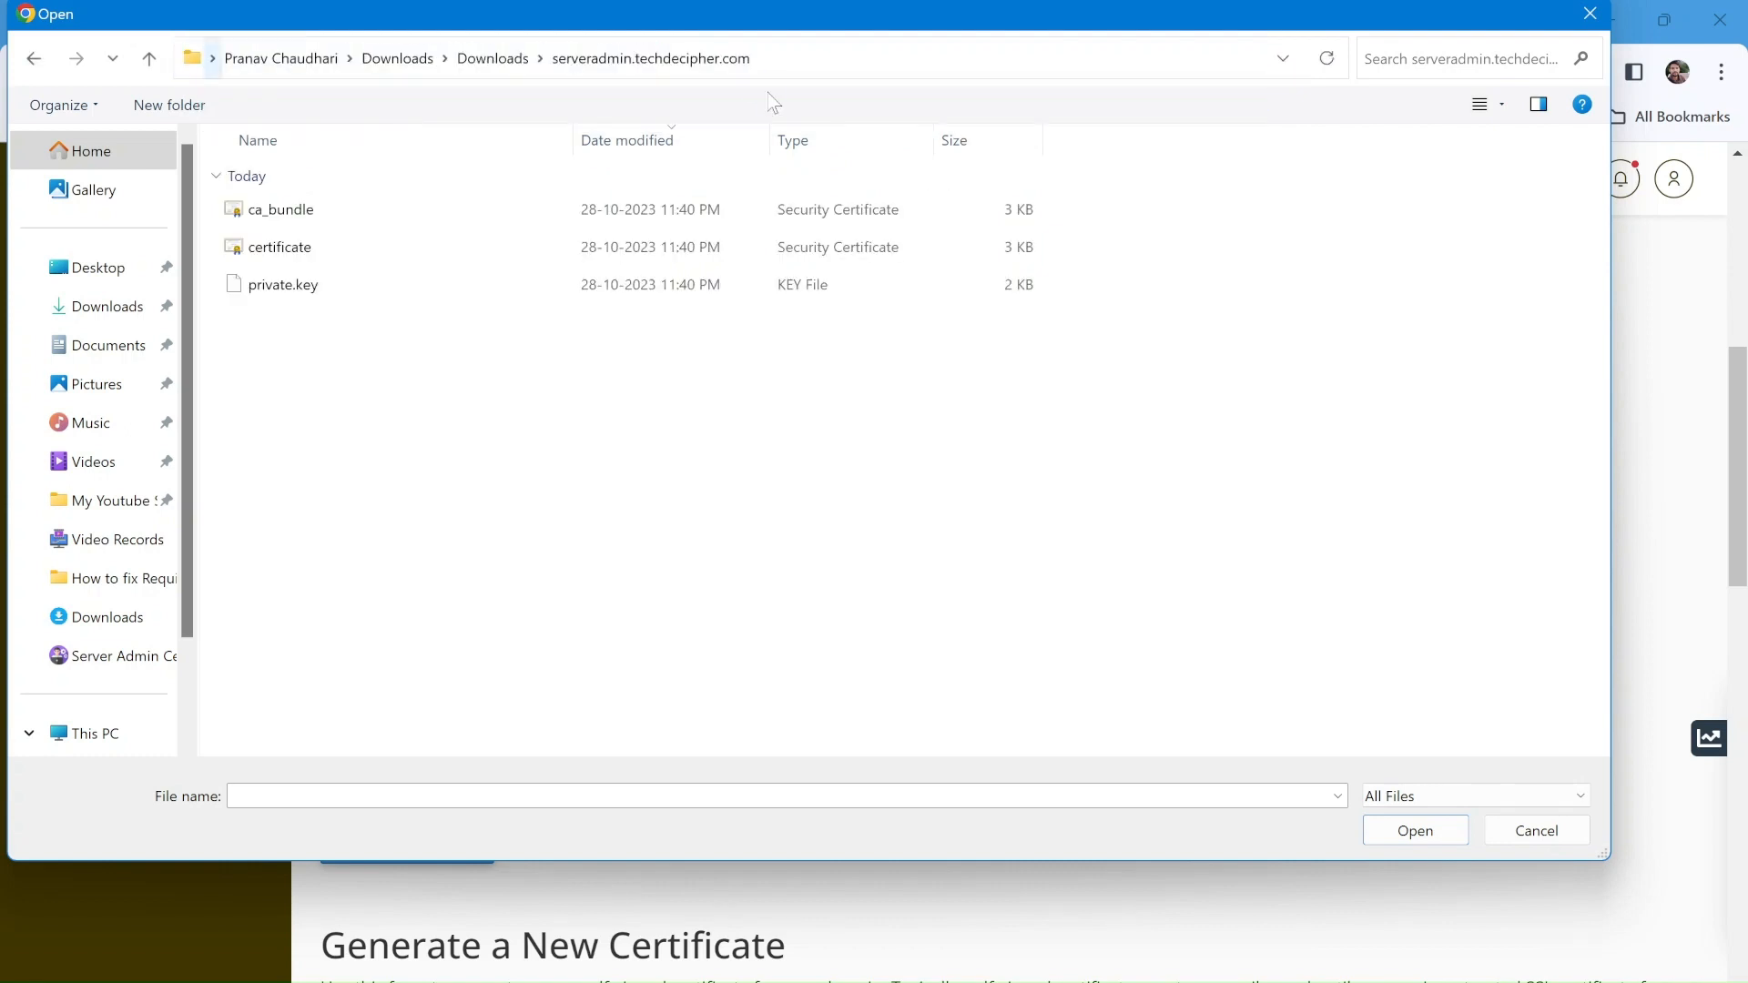
left_click(807, 54)
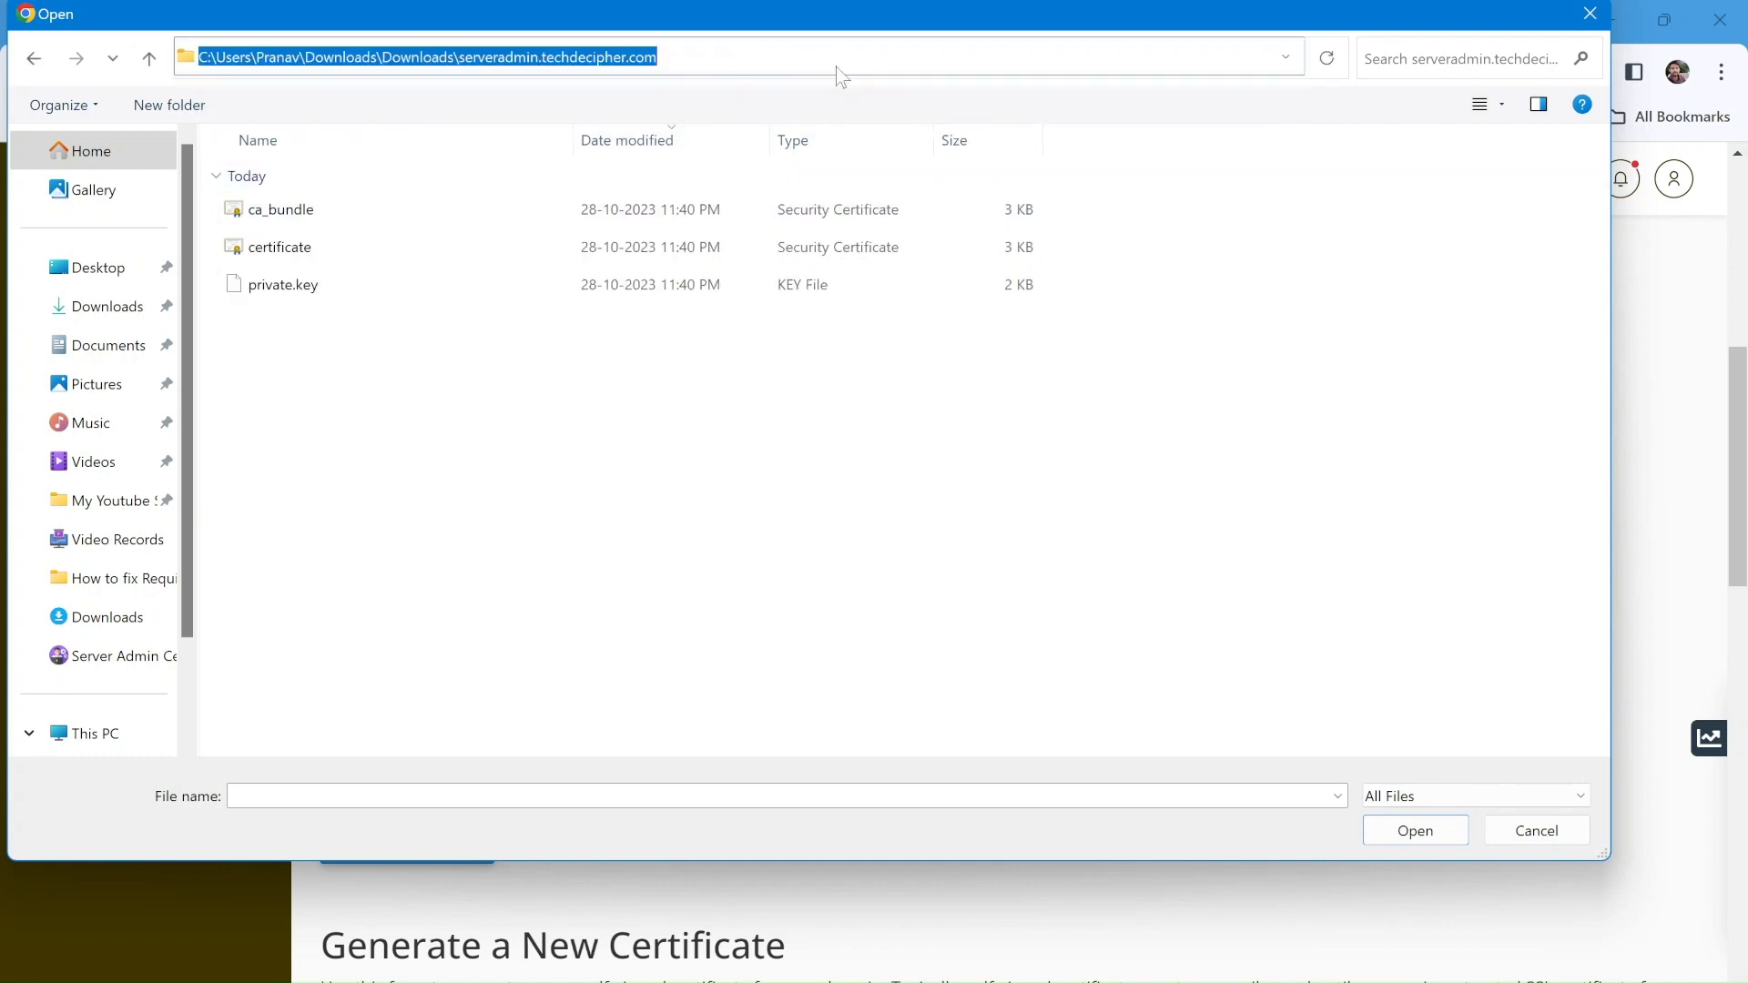
left_click(475, 500)
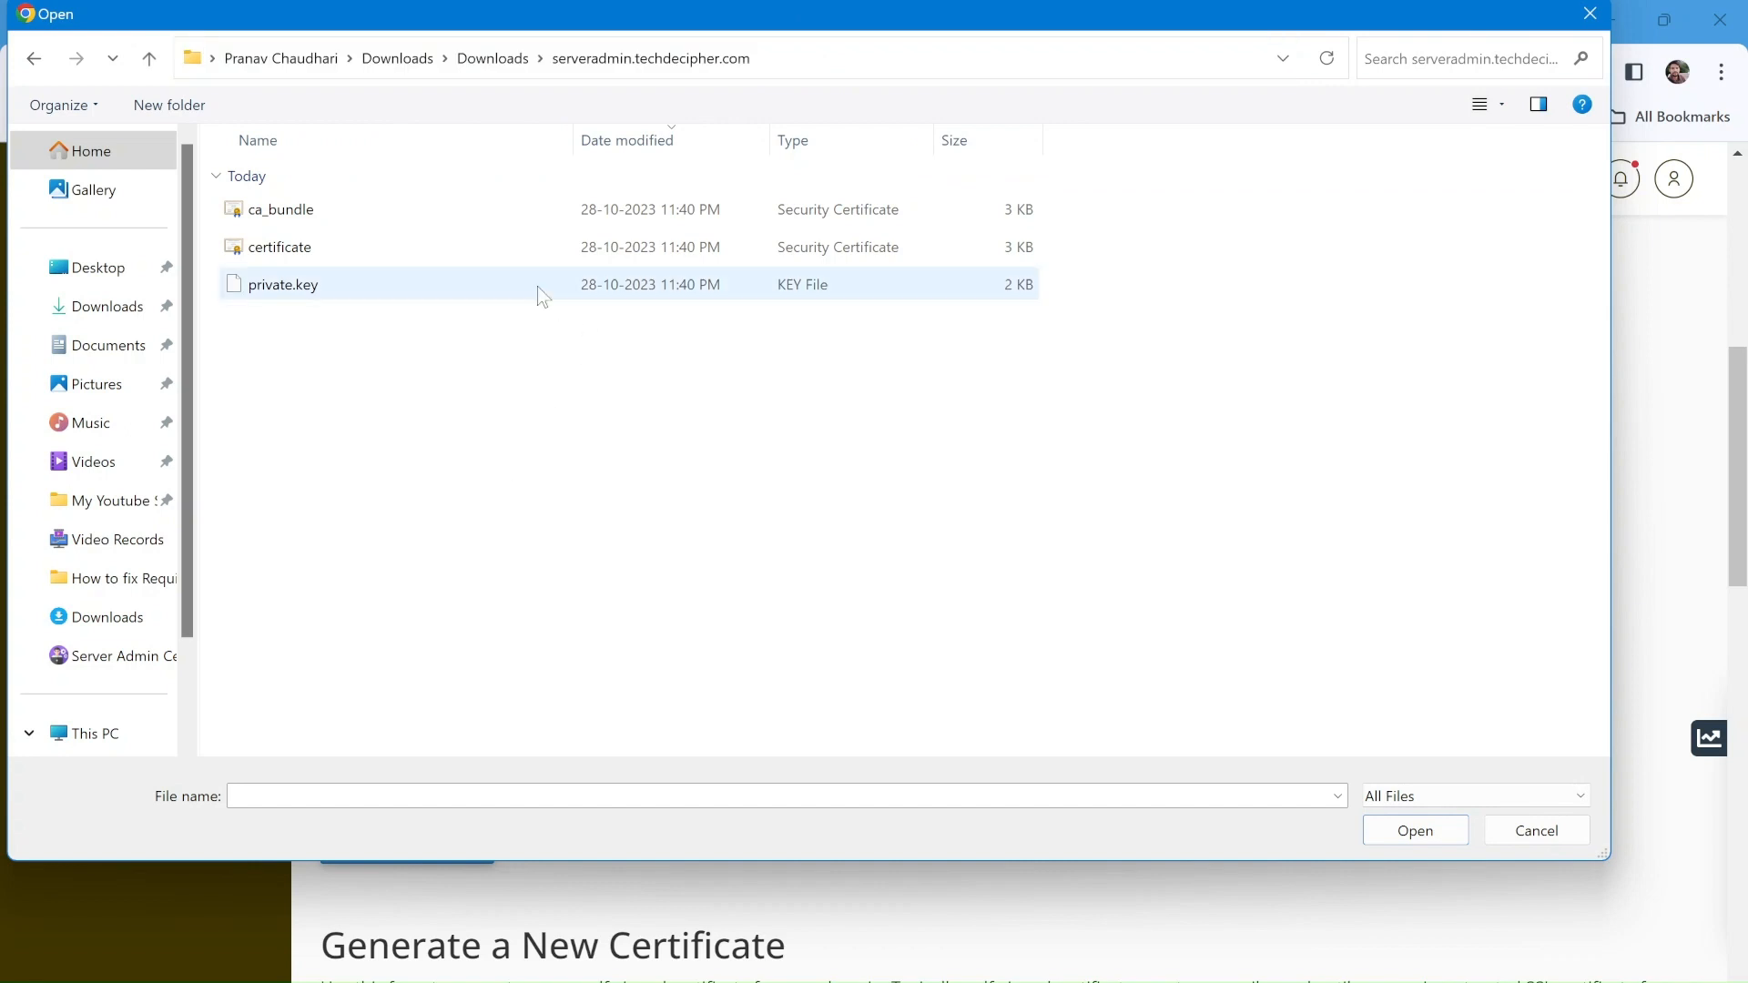
left_click(453, 234)
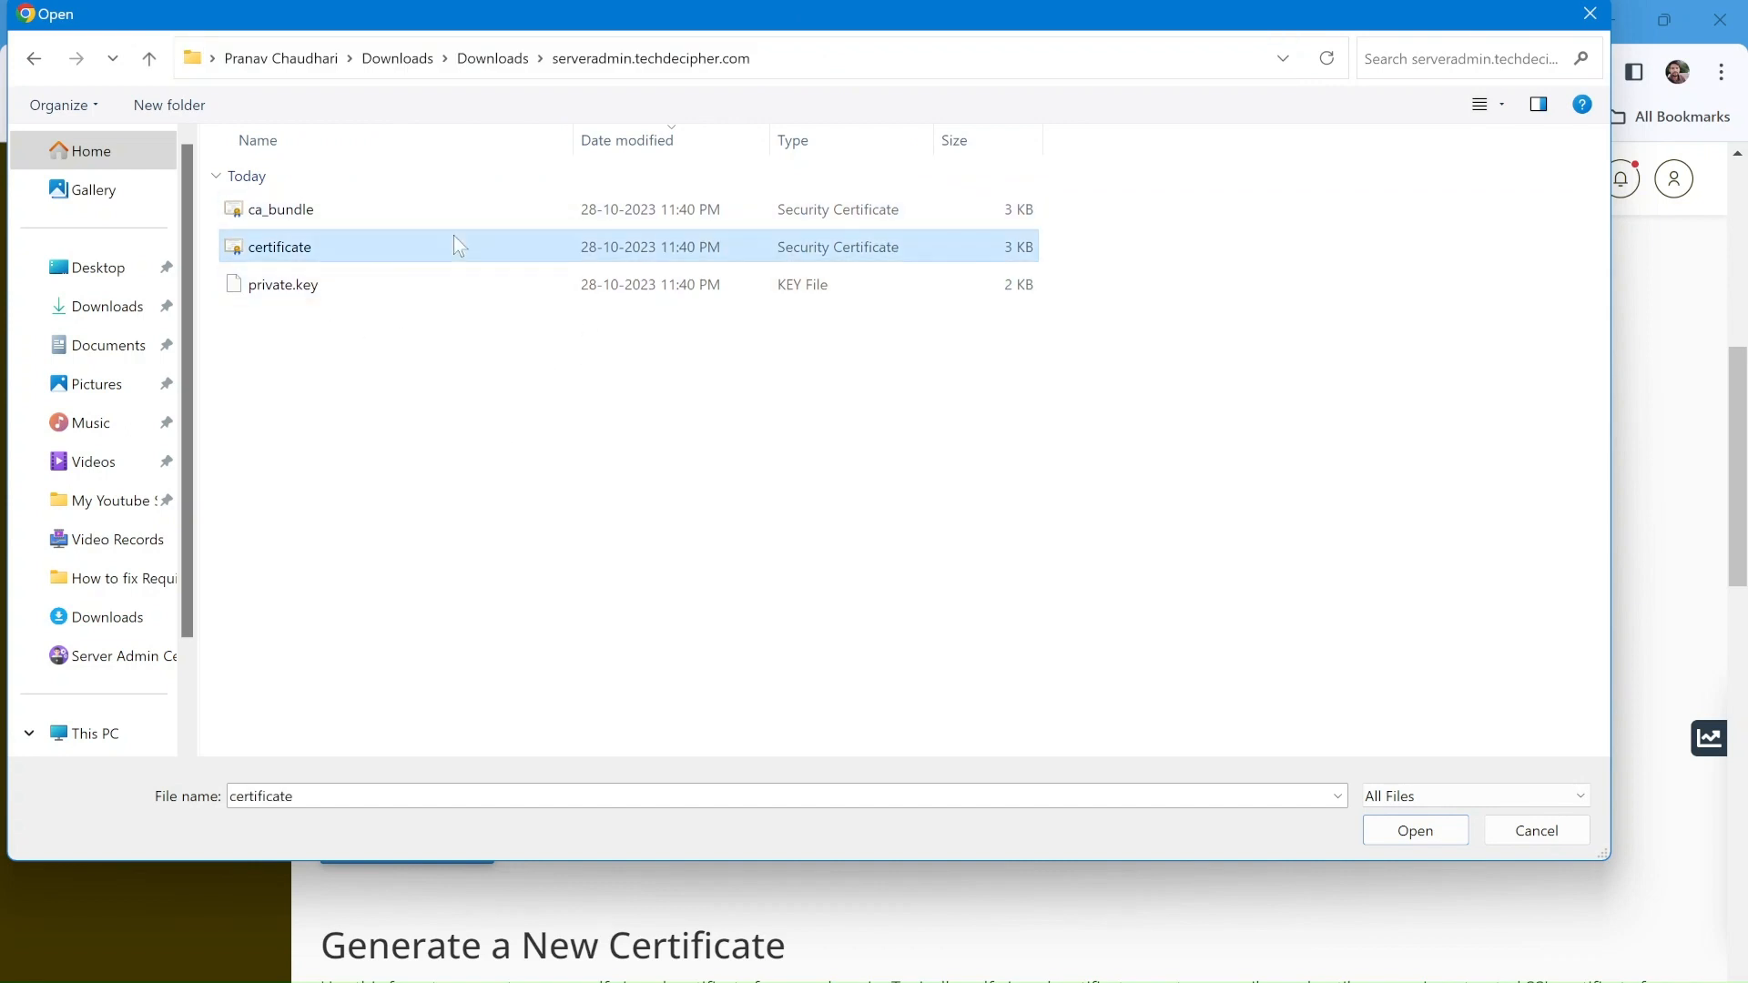
left_click(1416, 831)
Describe the certificate as "Free SSL from Zero SSL" and upload it to the server
key("Tab")
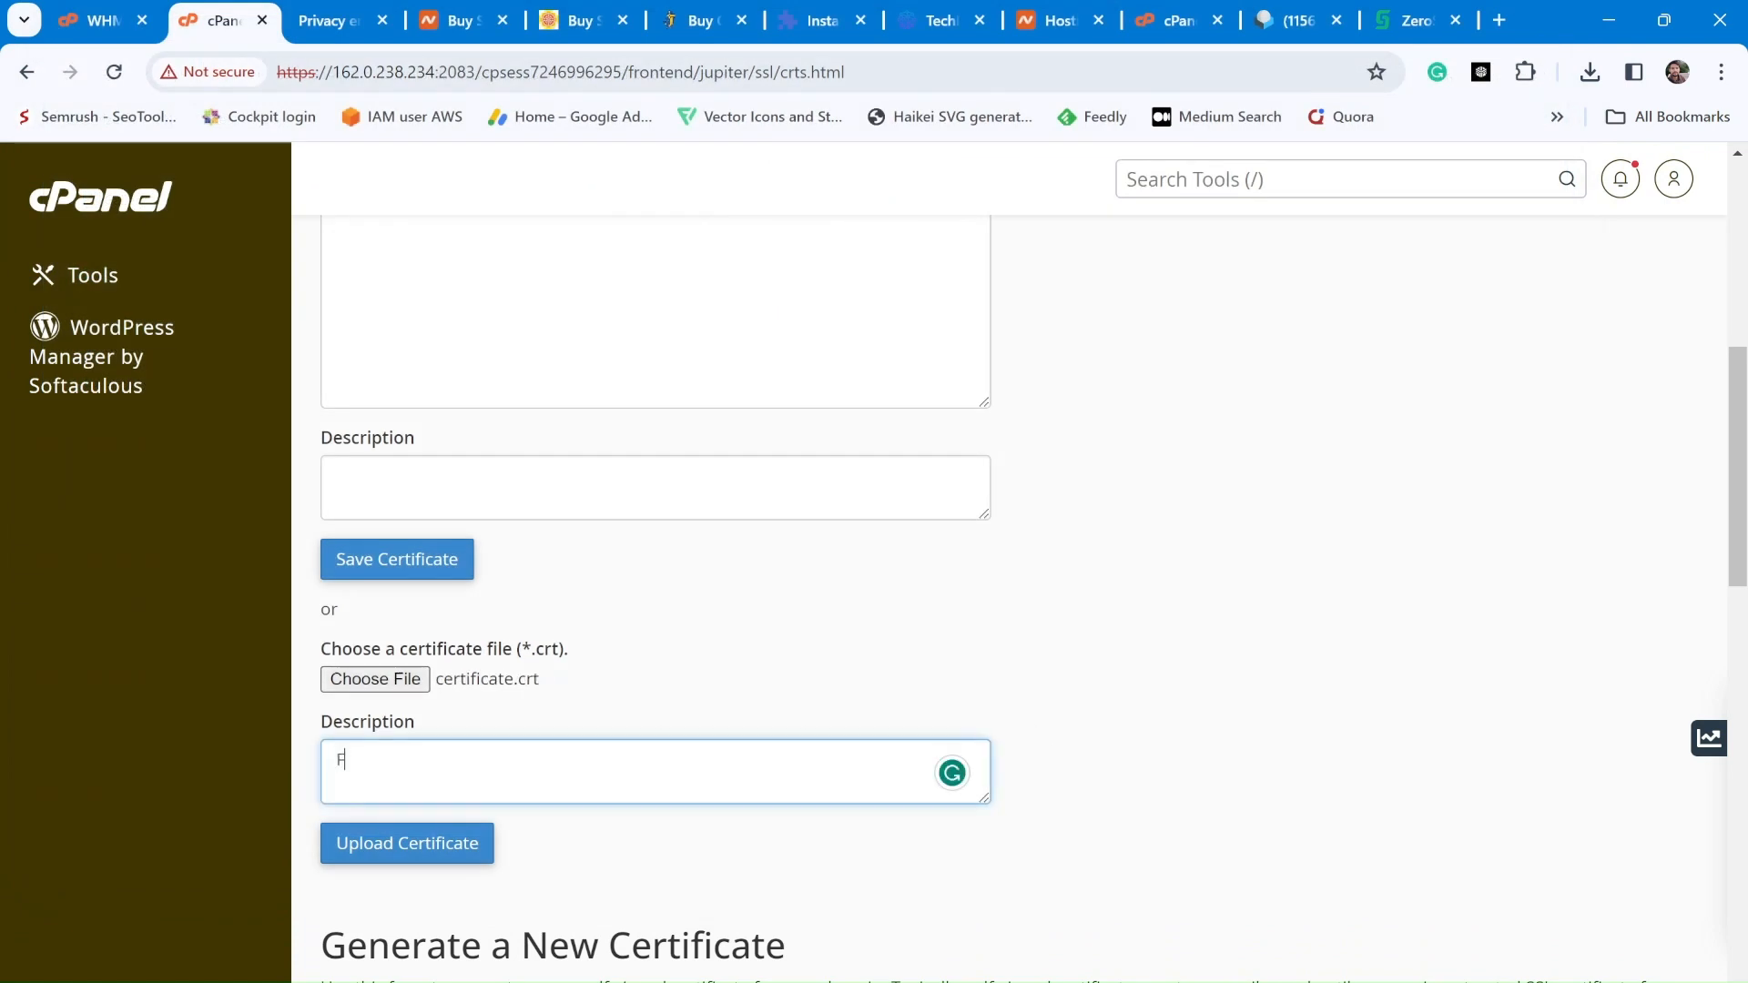
type("Free SSL from Zero SSL")
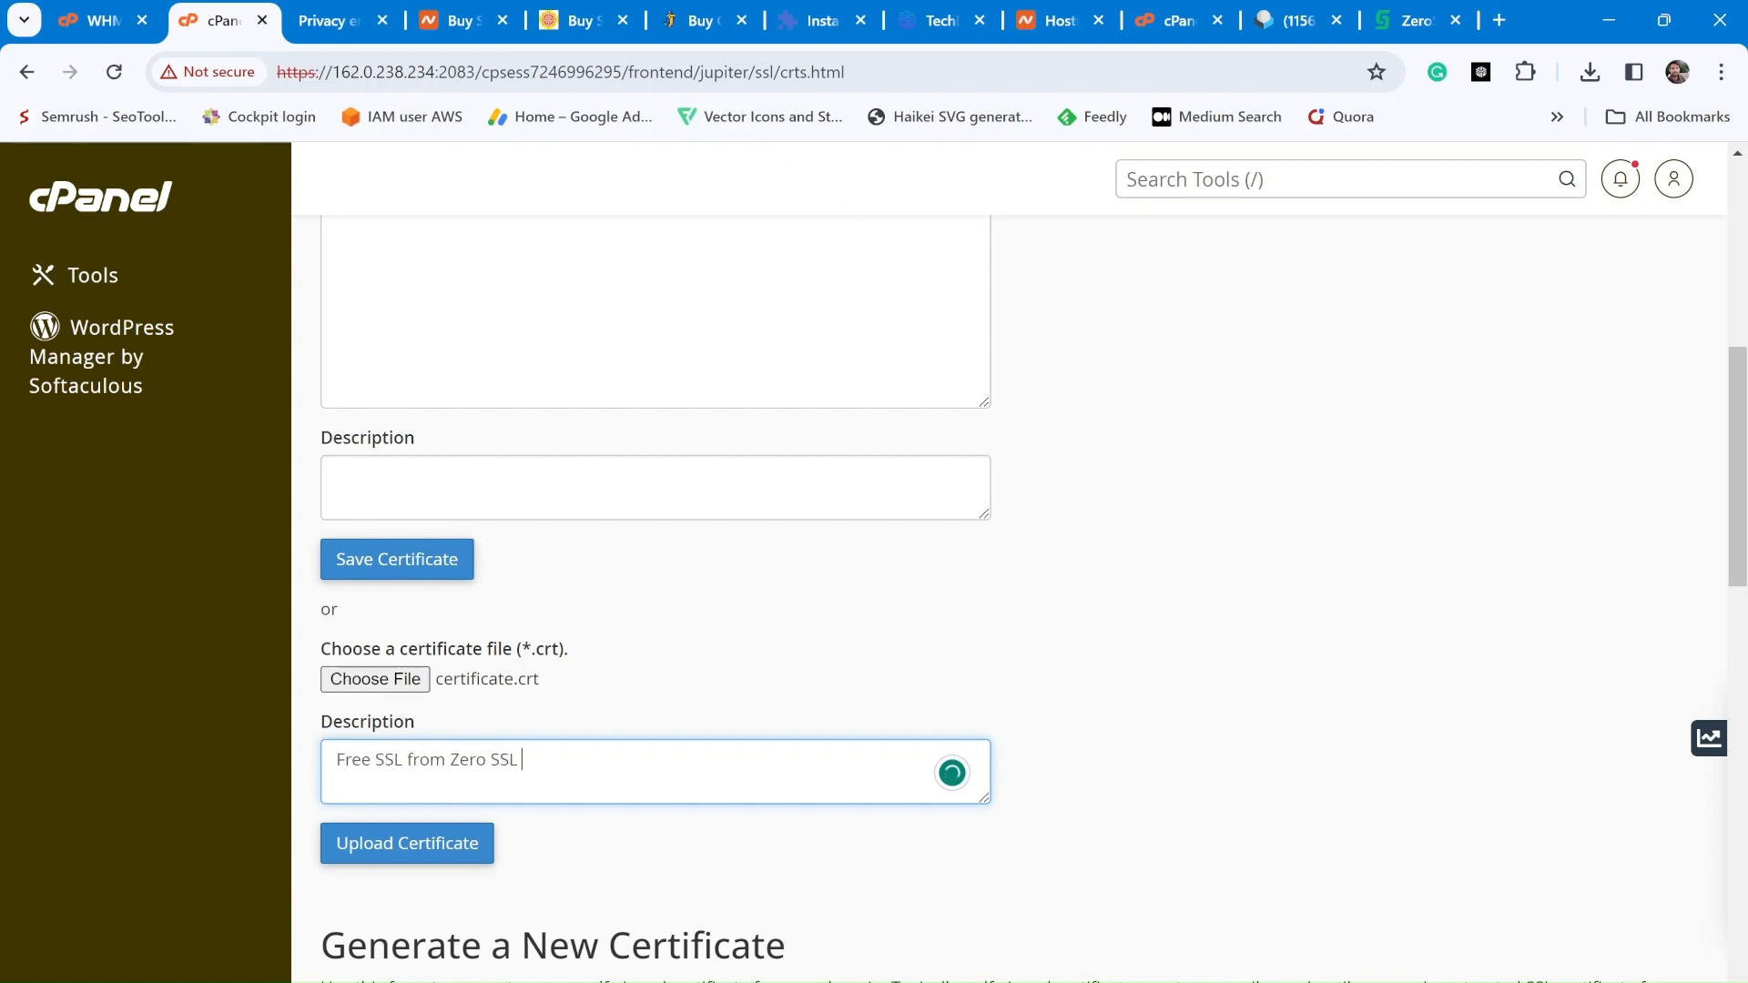
left_click(428, 856)
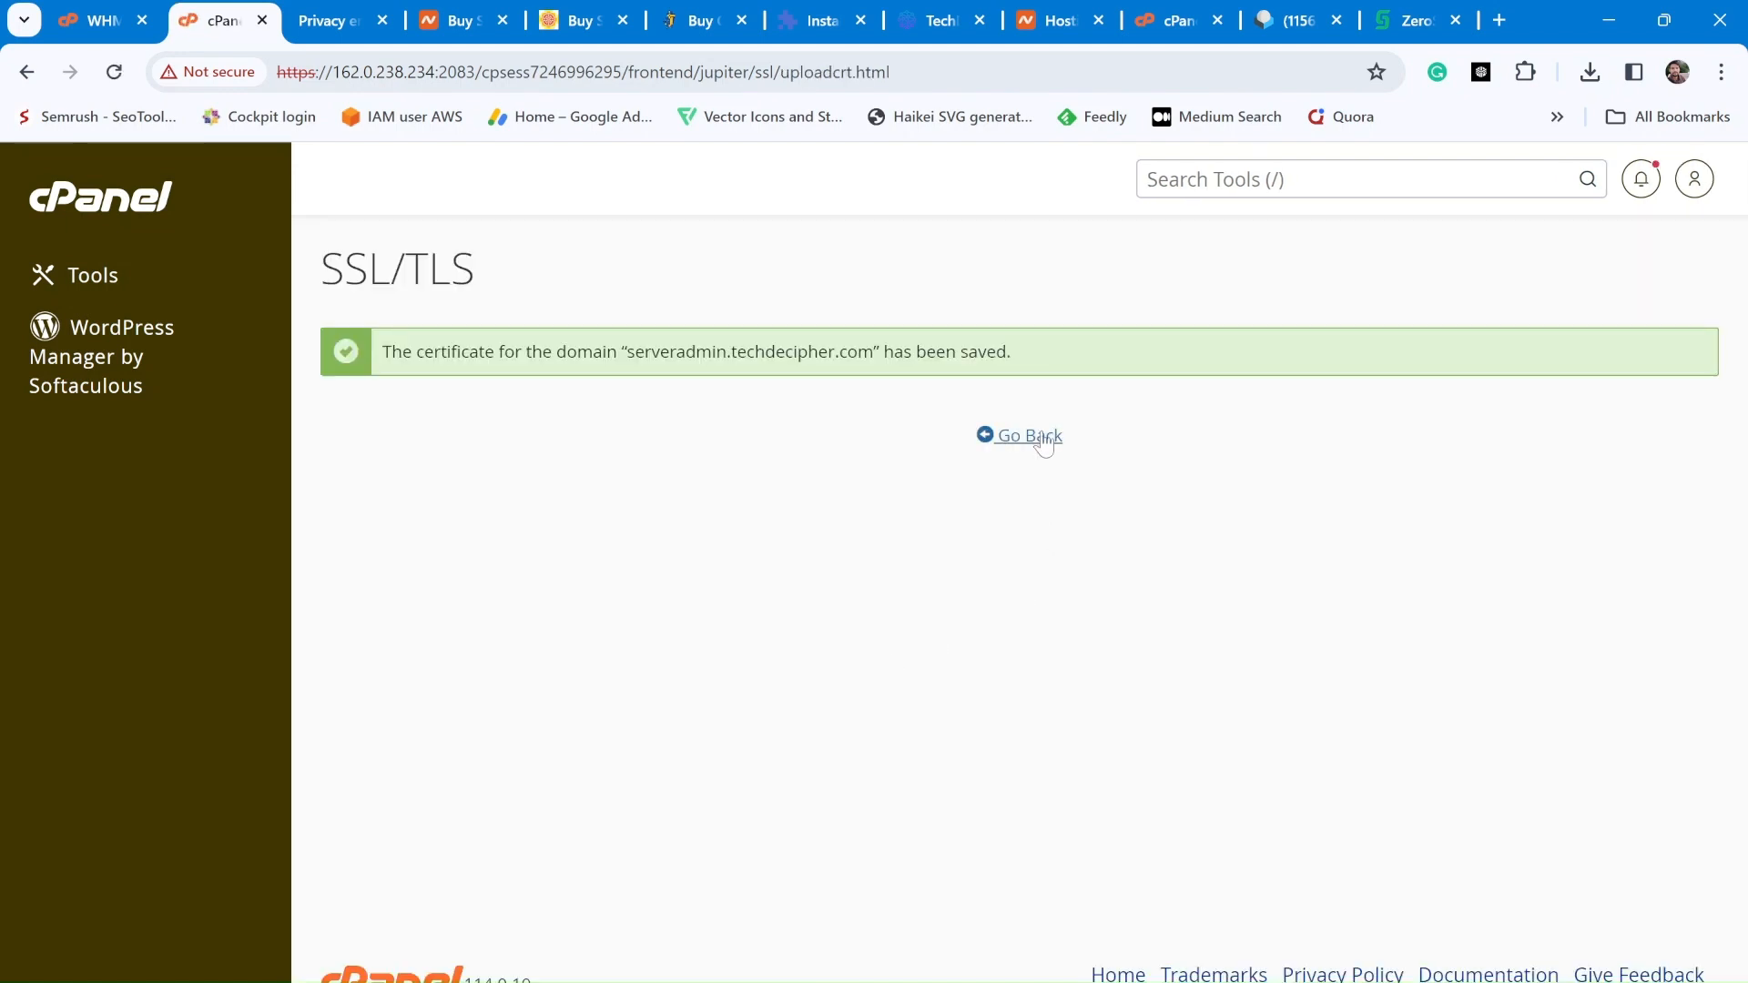
Return to the certificate list and start installing the serveradmin.techdecipher.com certificate, going to its empty Private Key field
left_click(1038, 438)
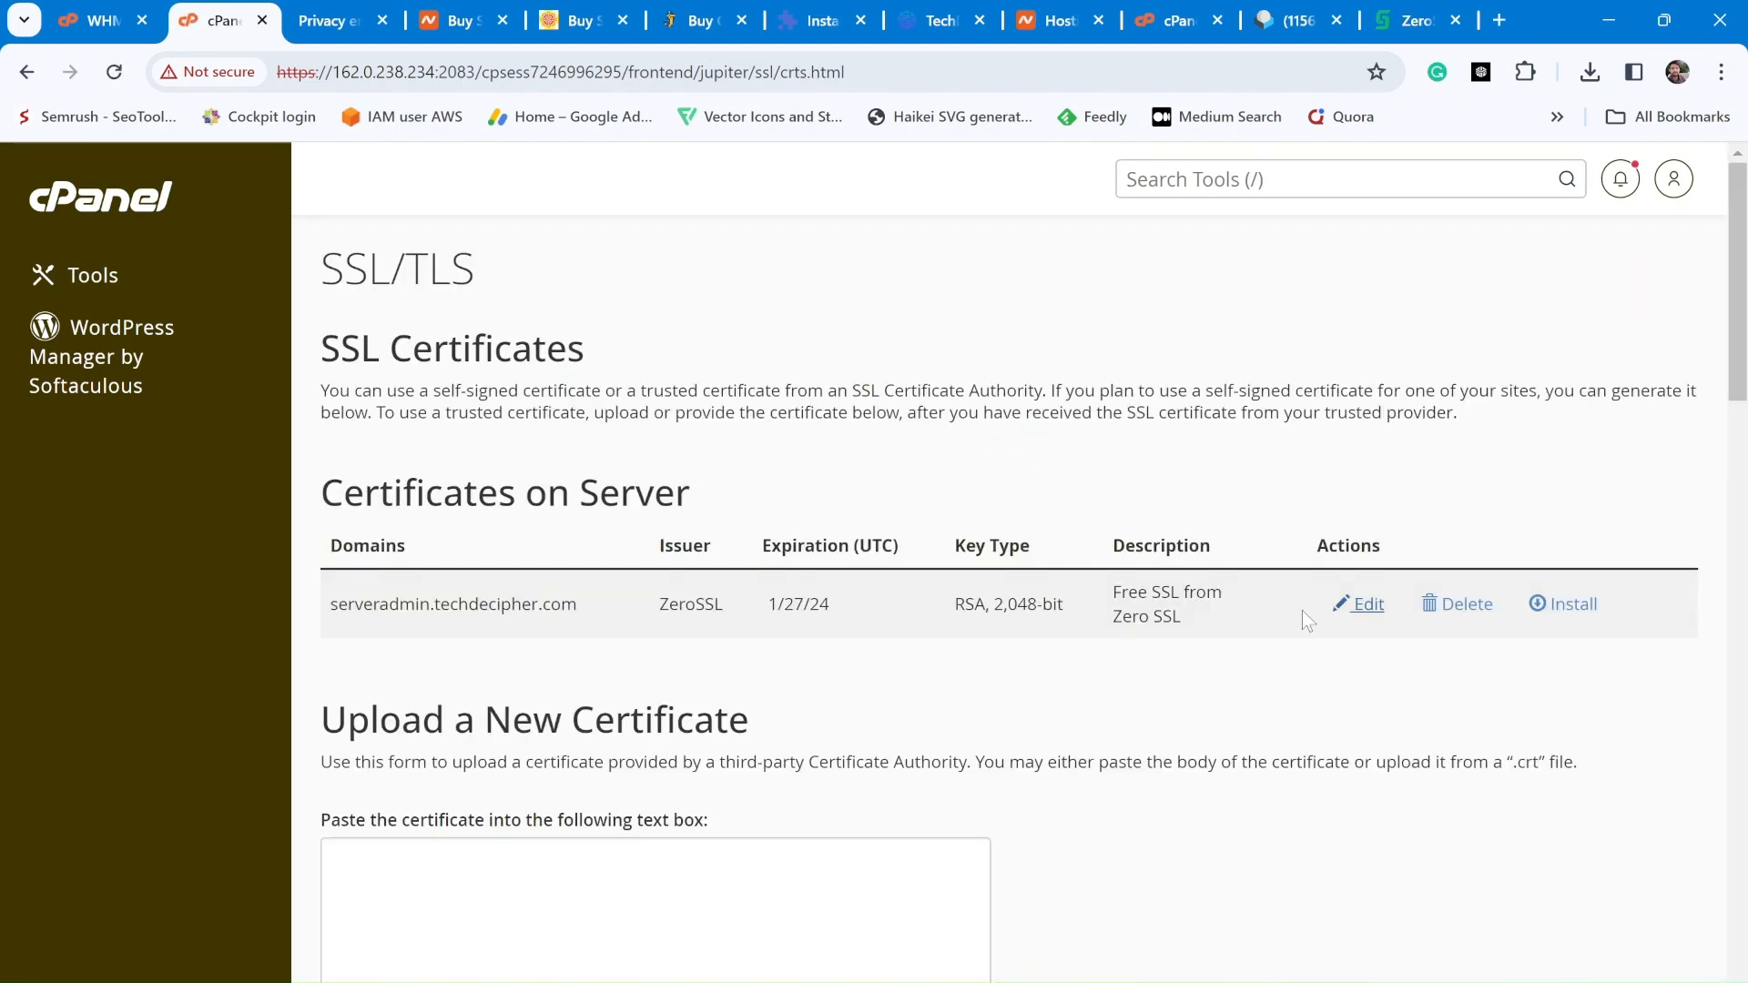
left_click(1553, 605)
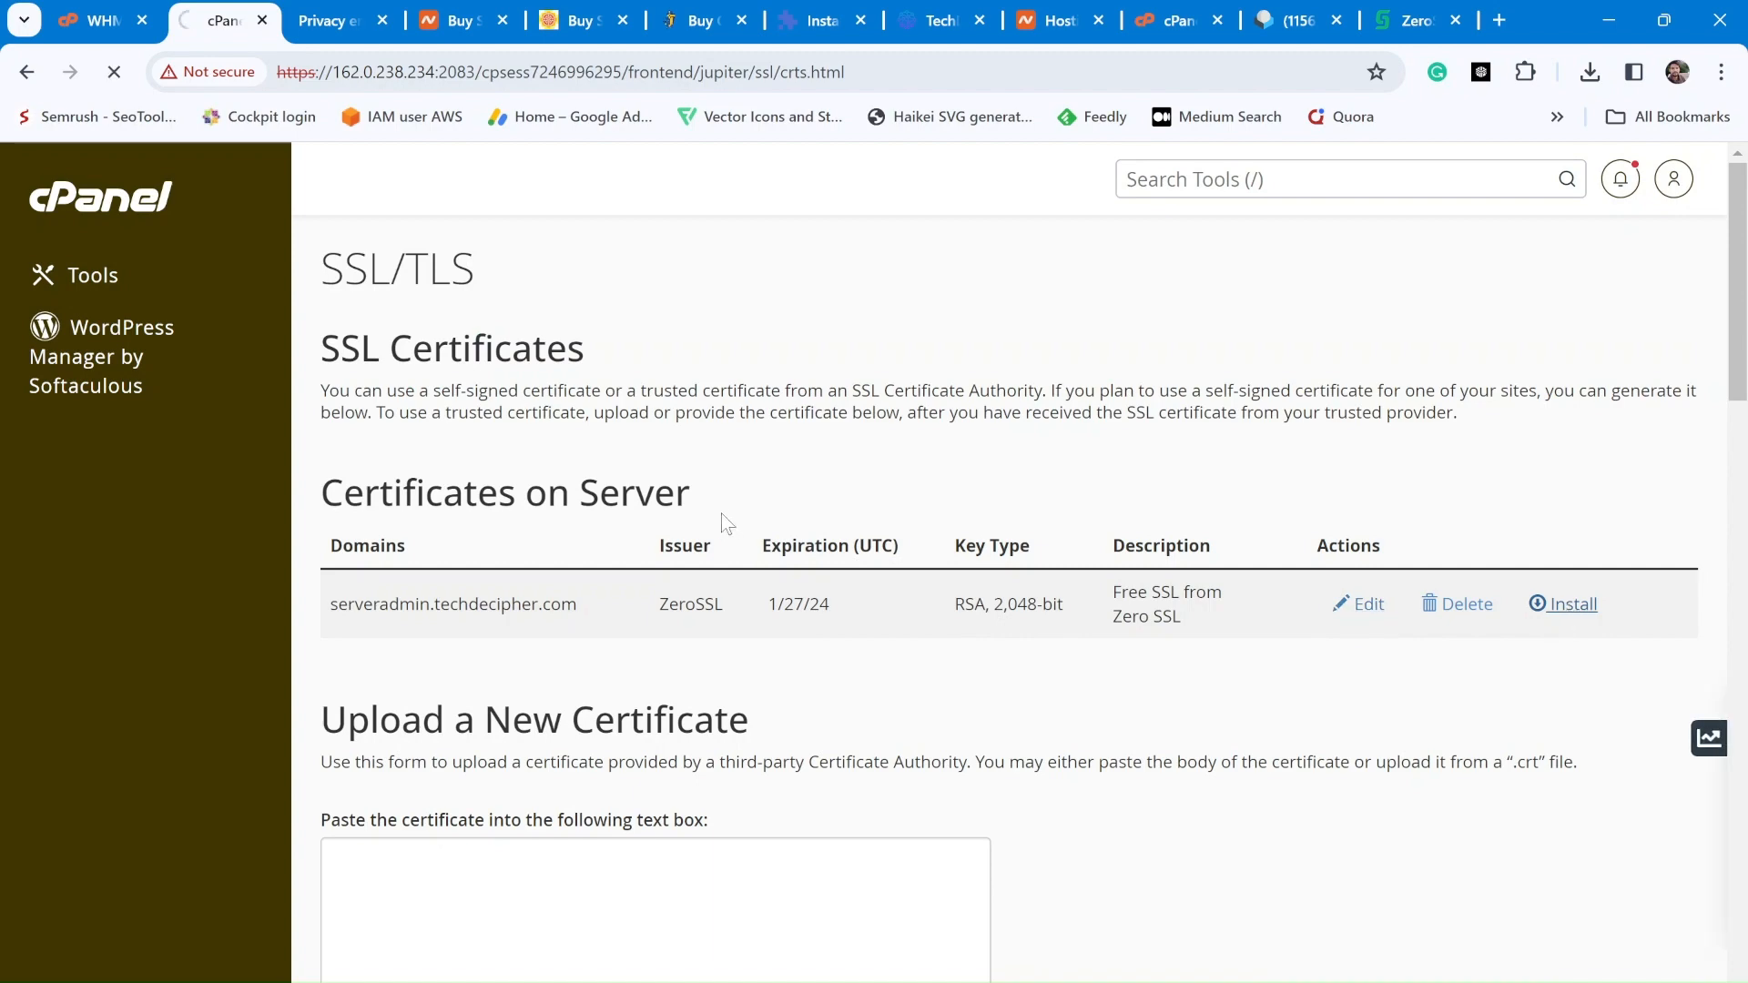
scroll(732, 516, "down", 5)
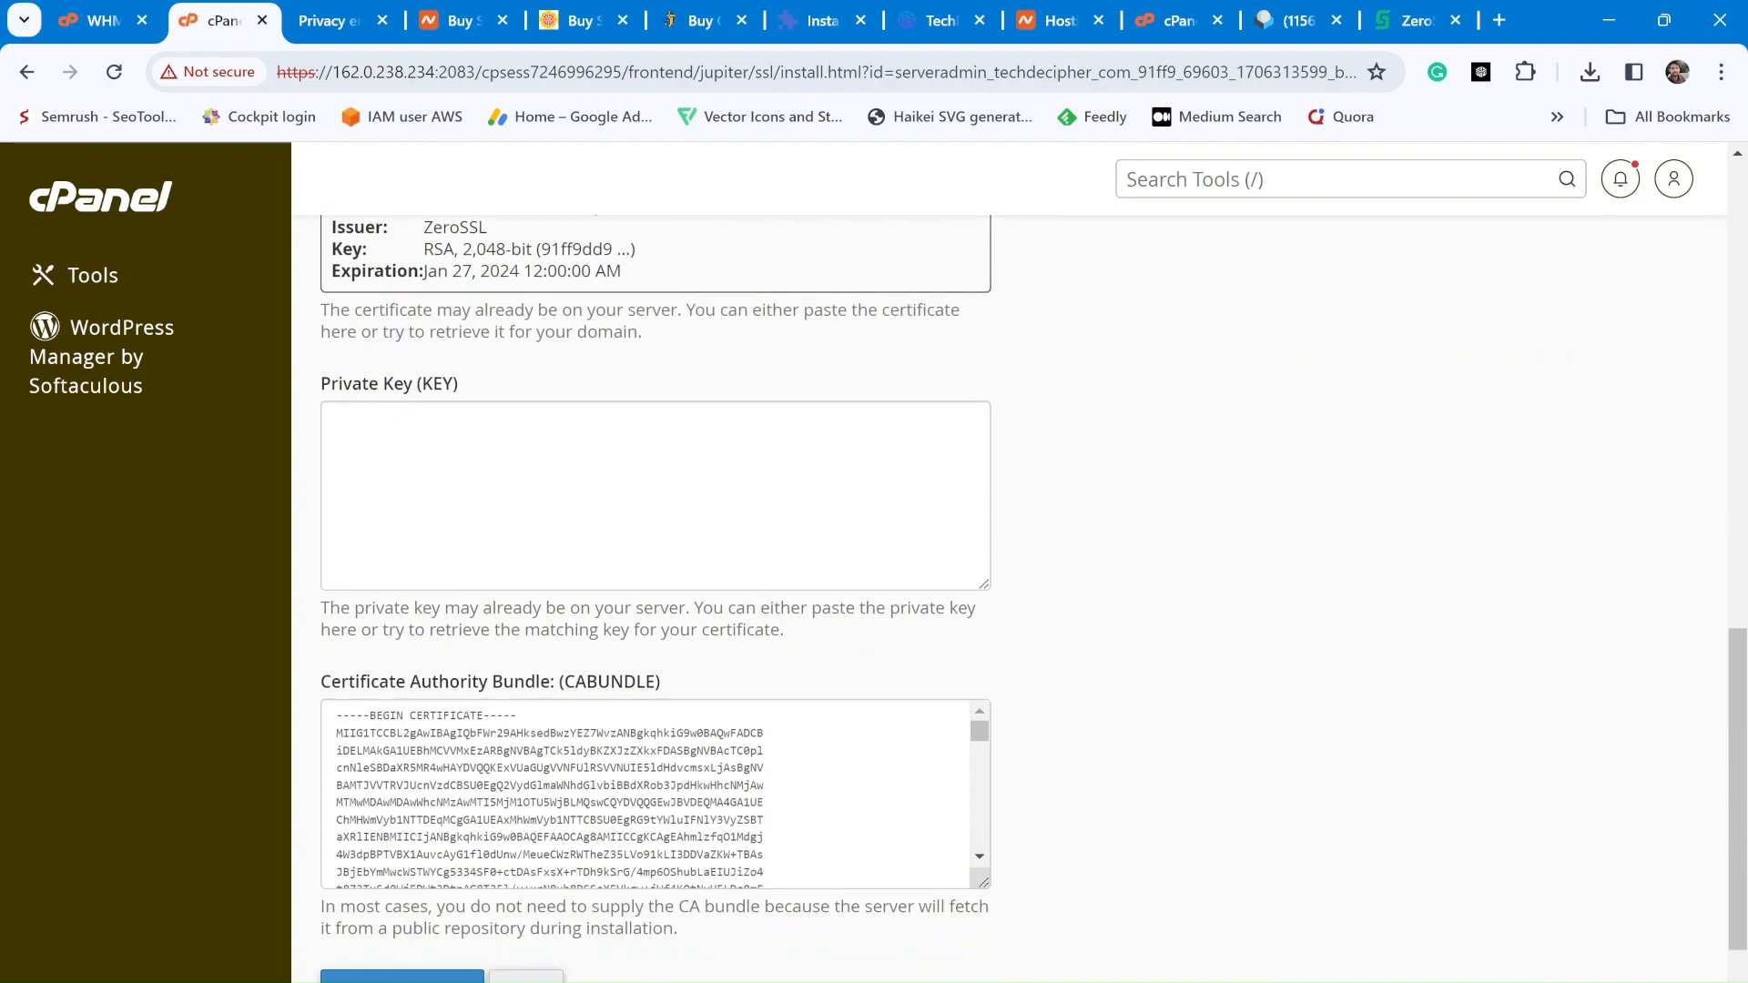
left_click(655, 496)
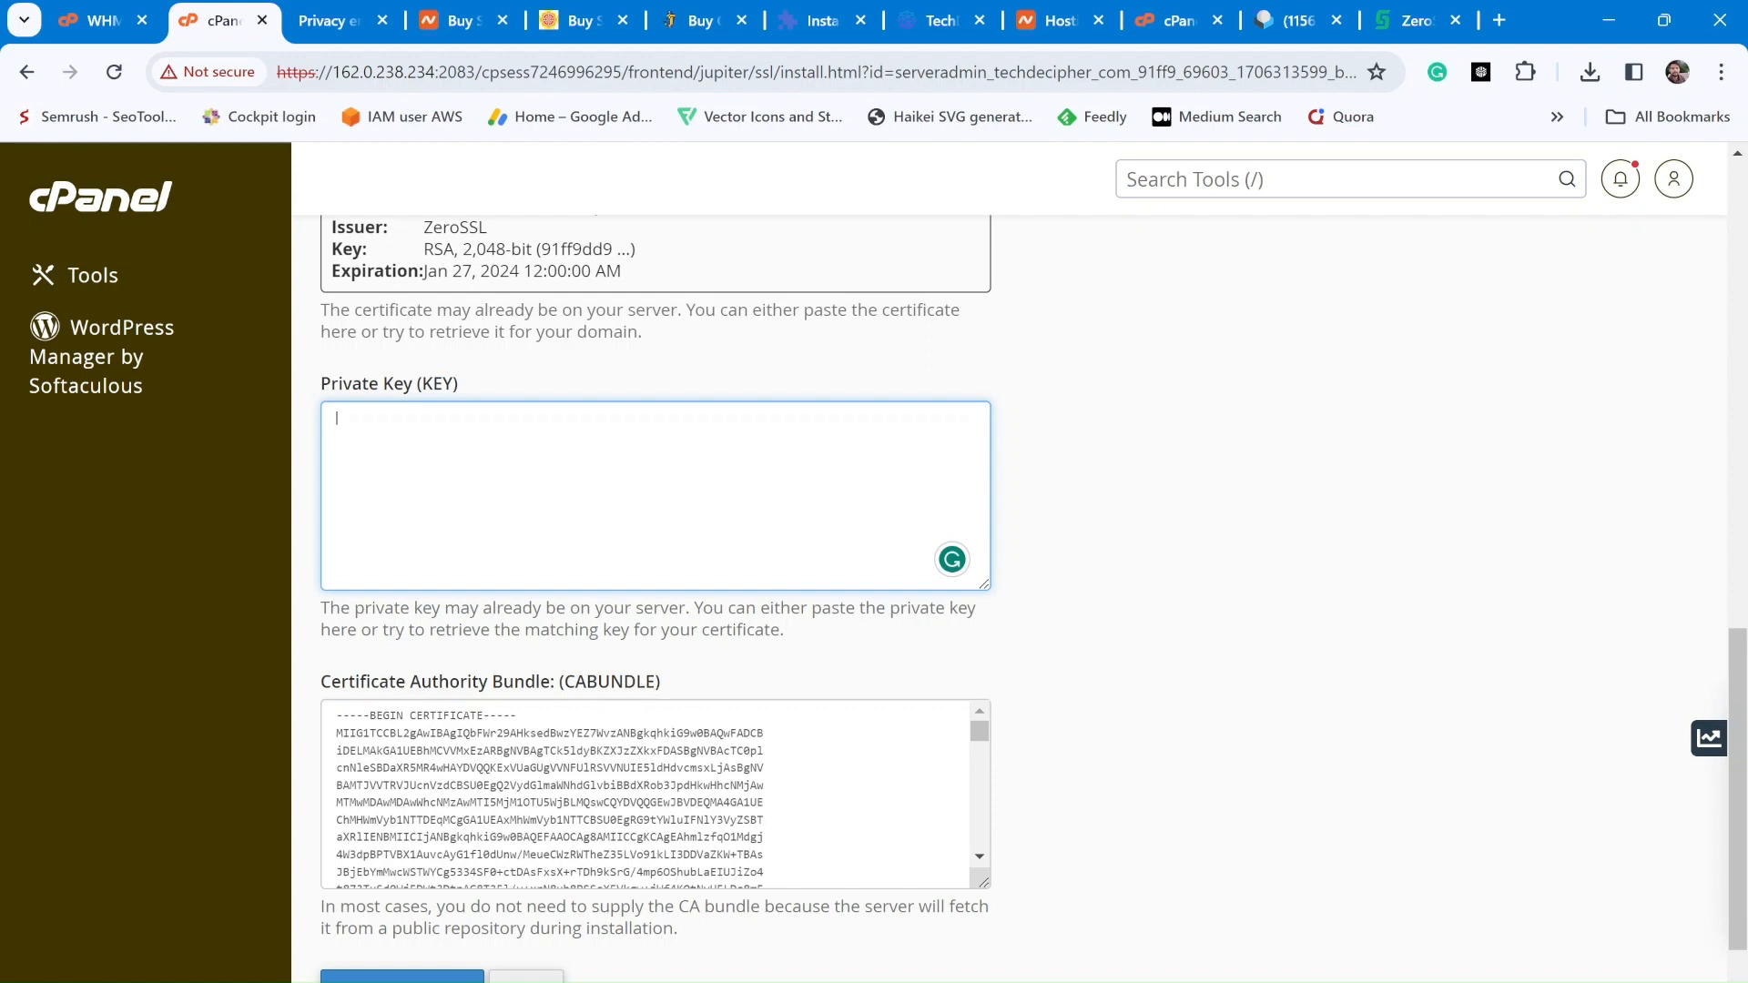
Locate private.key in the extracted serveradmin.techdecipher.com folder through the browser's recent downloads and open it in Notepad++
left_click(1590, 72)
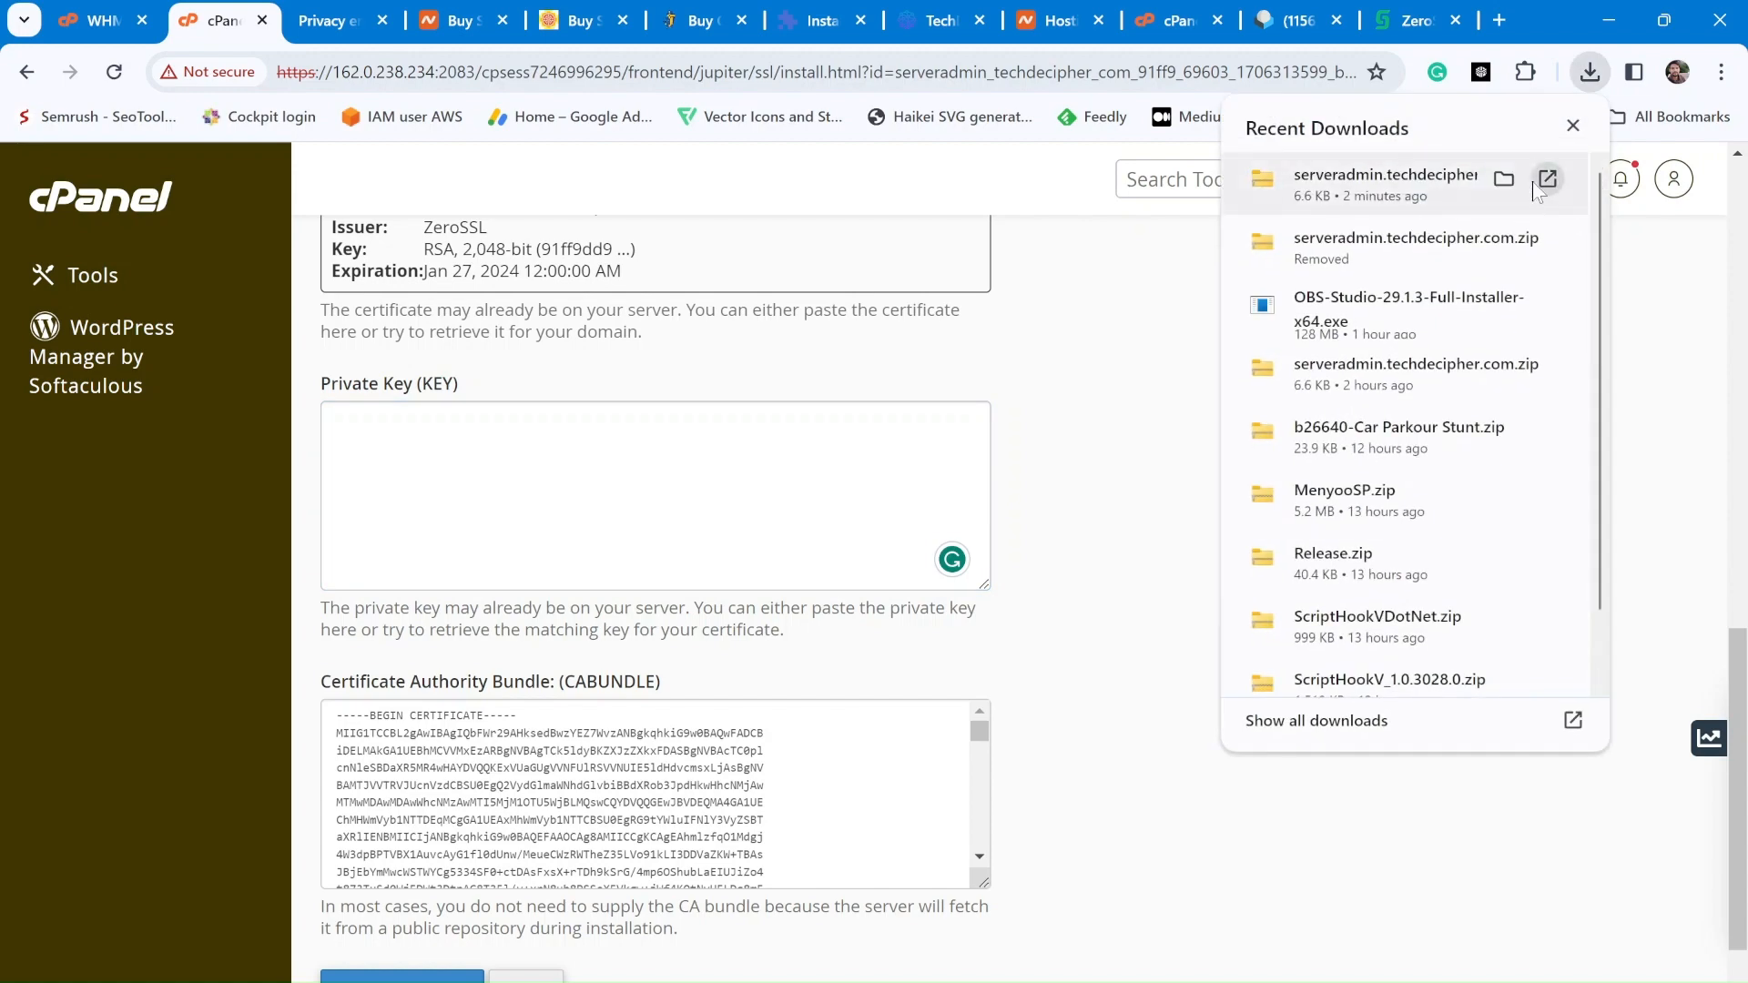
left_click(1503, 179)
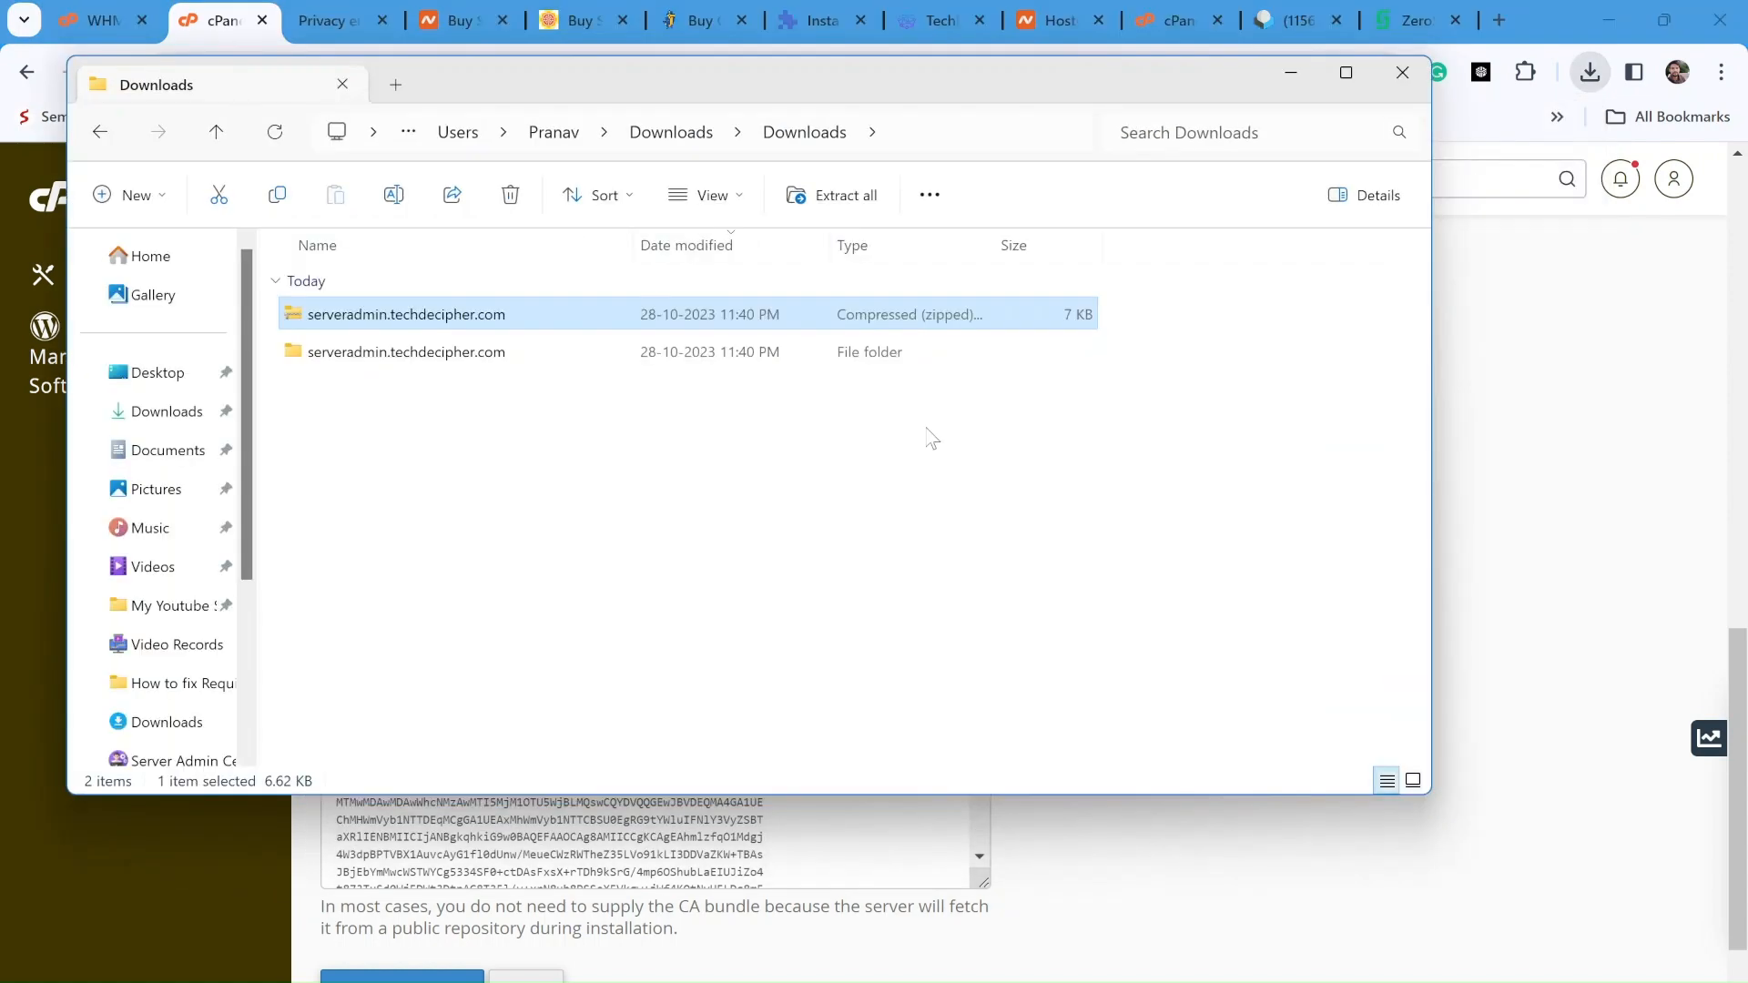
left_click(460, 351)
double_click(557, 363)
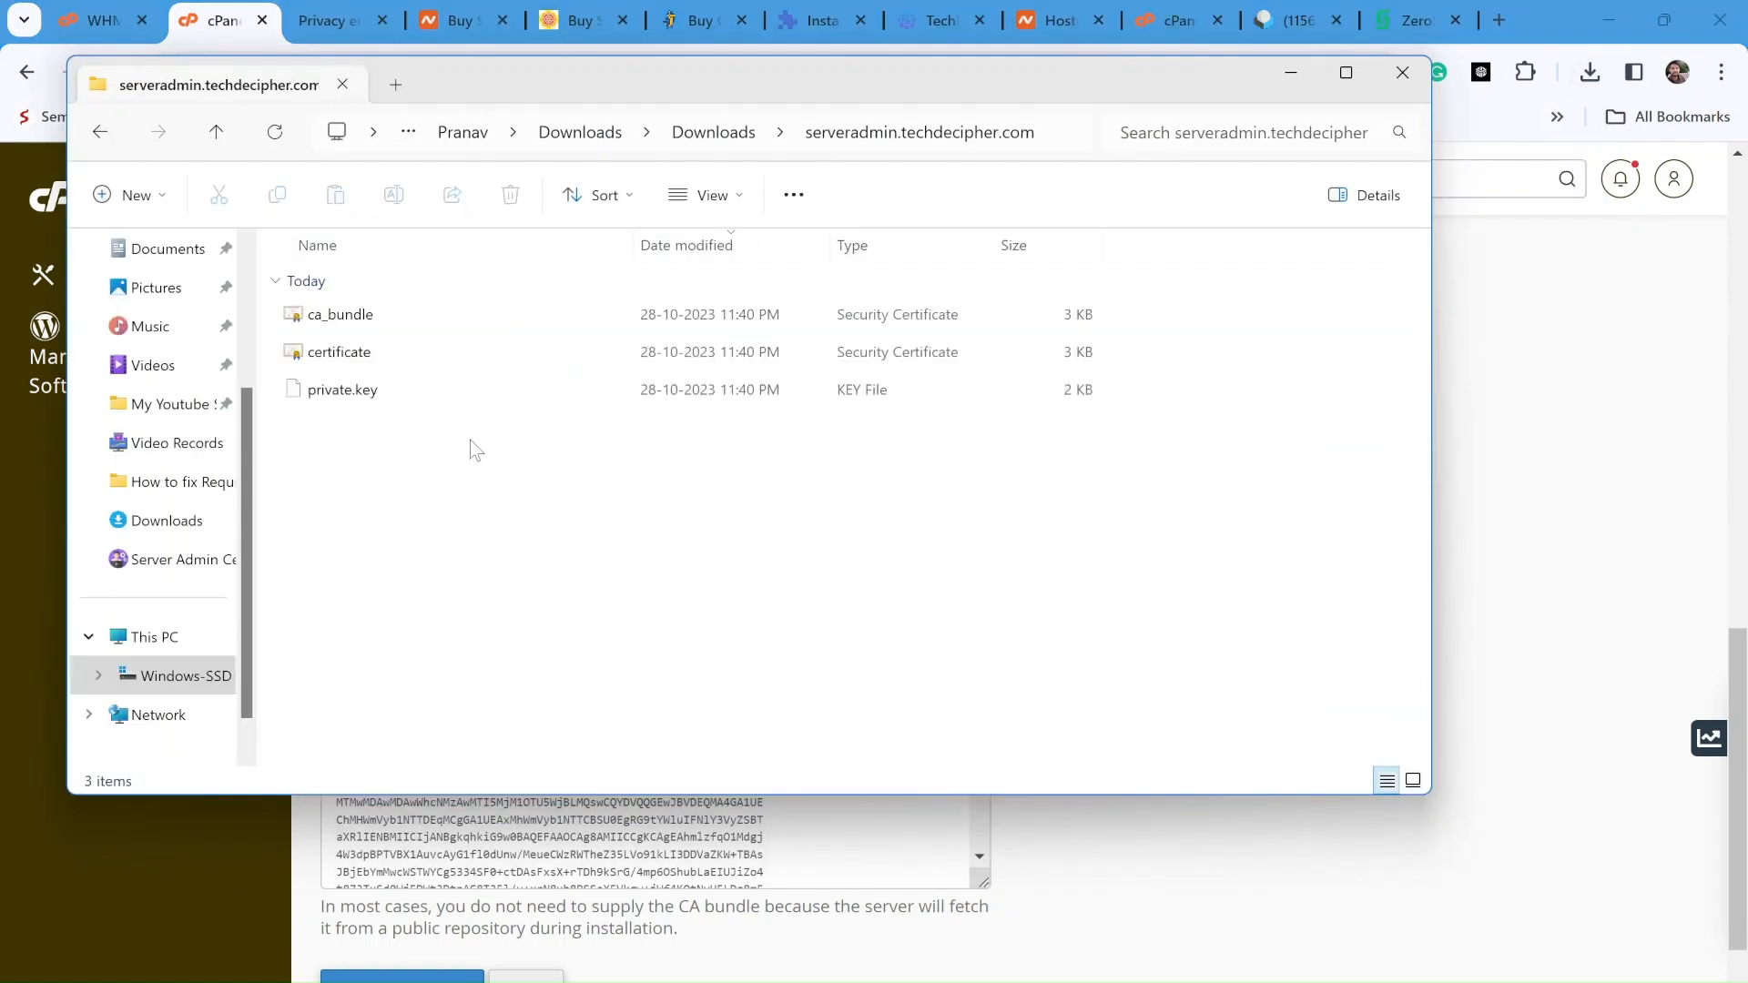
left_click(421, 408)
right_click(421, 407)
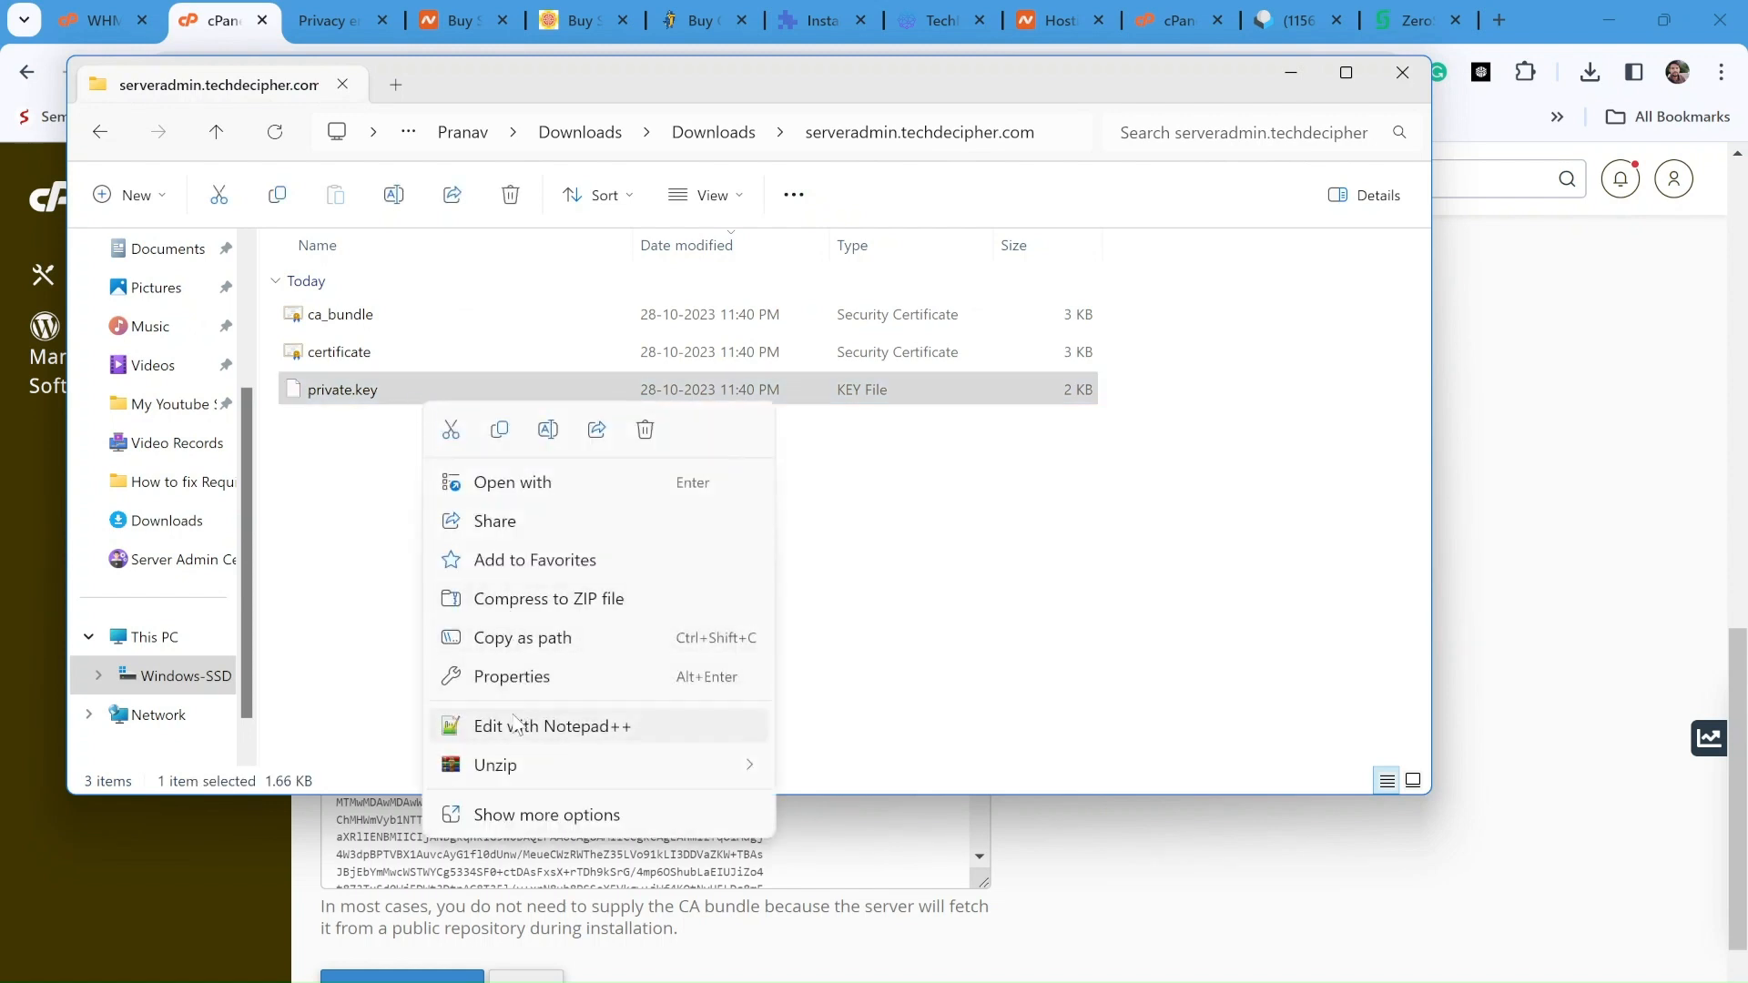
left_click(515, 725)
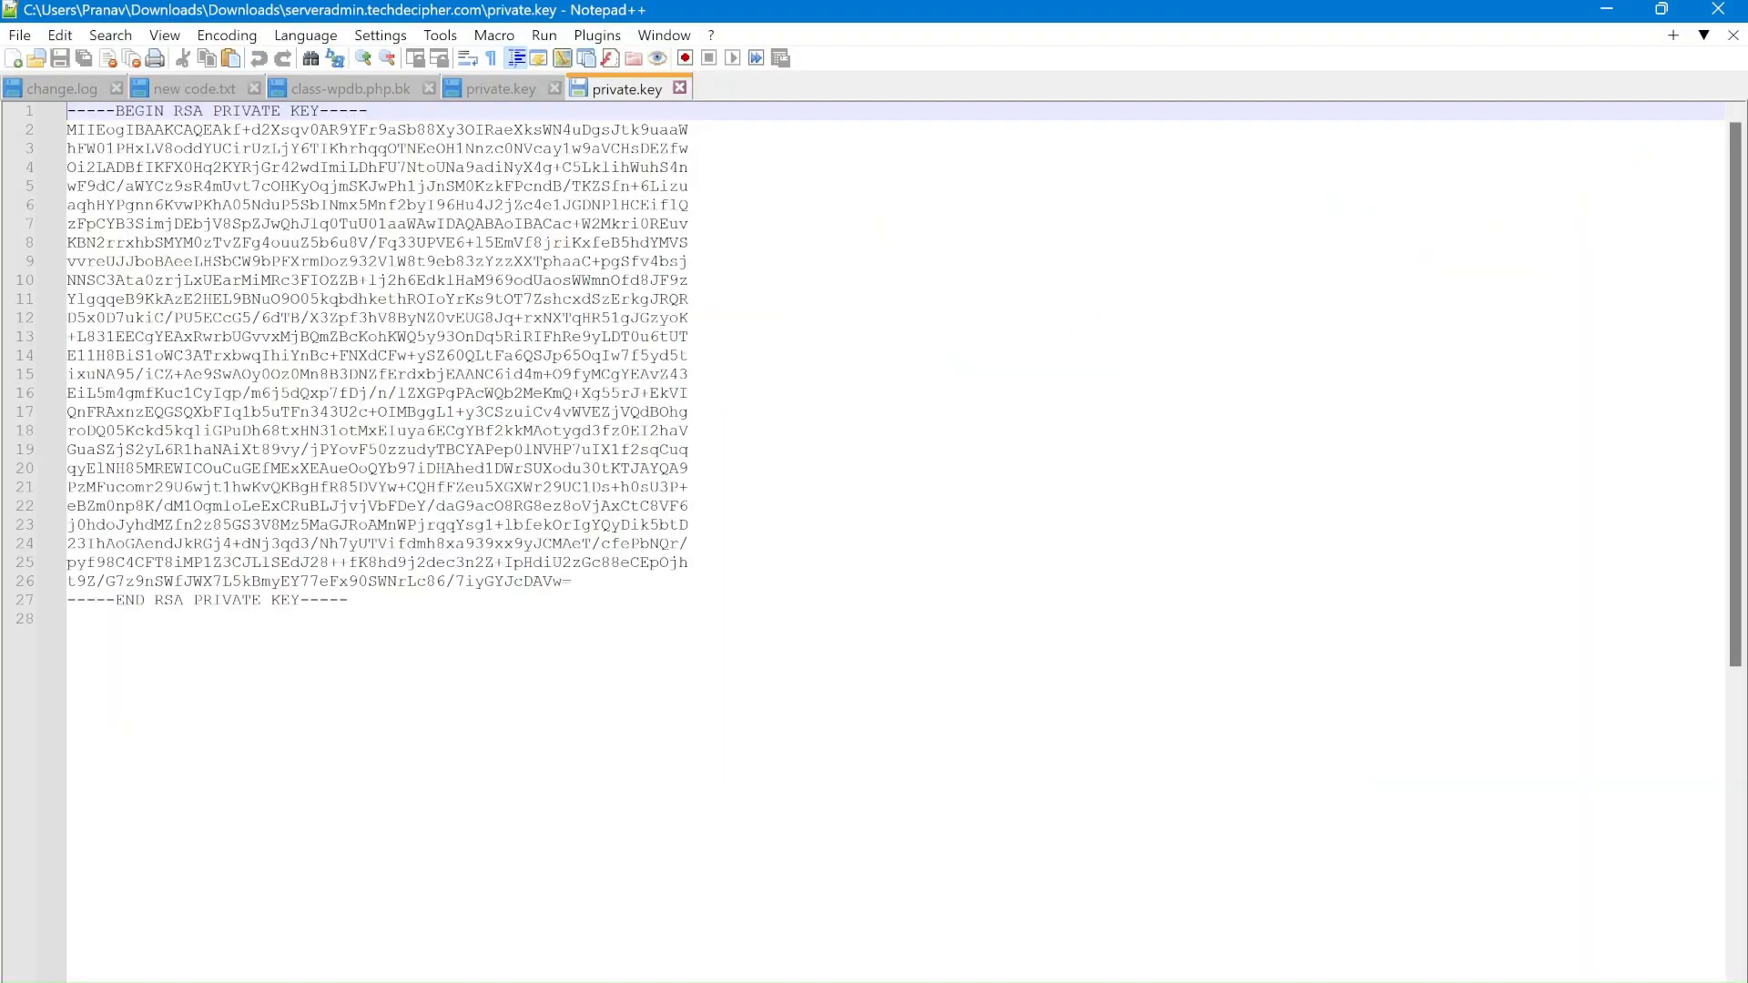
Copy the entire contents of private.key and paste them into the certificate's Private Key (KEY) field in cPanel
key("ctrl+a")
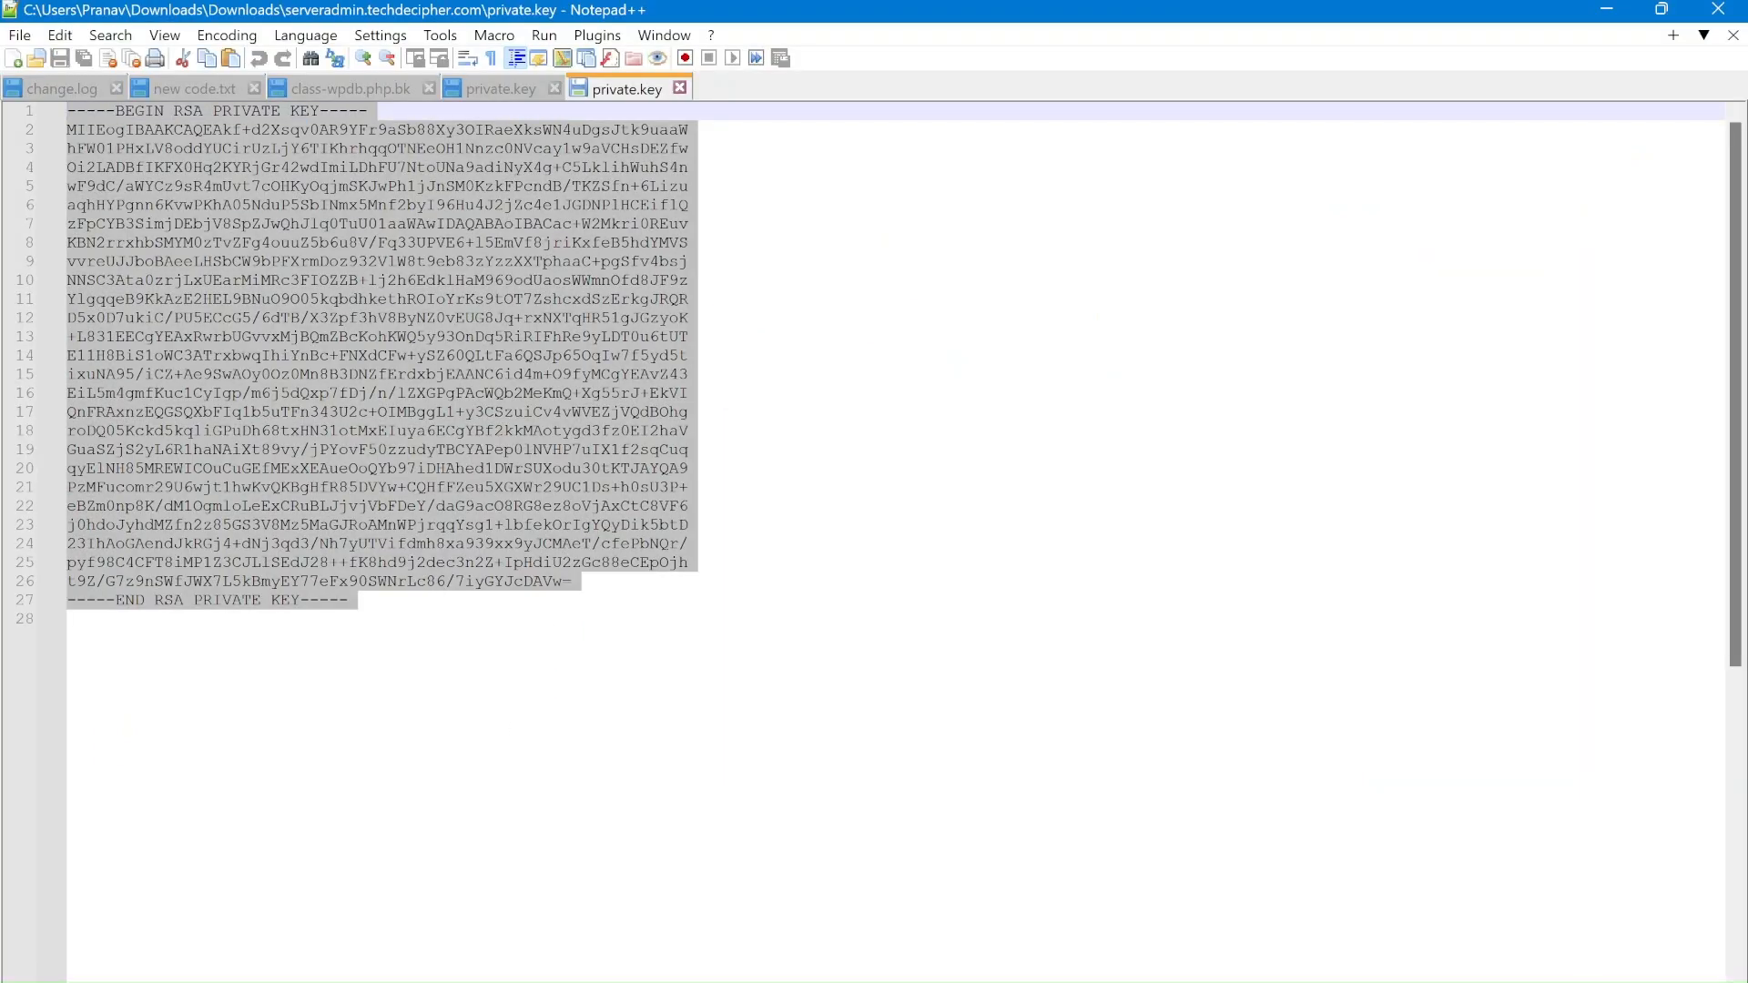
left_click(838, 981)
left_click(655, 889)
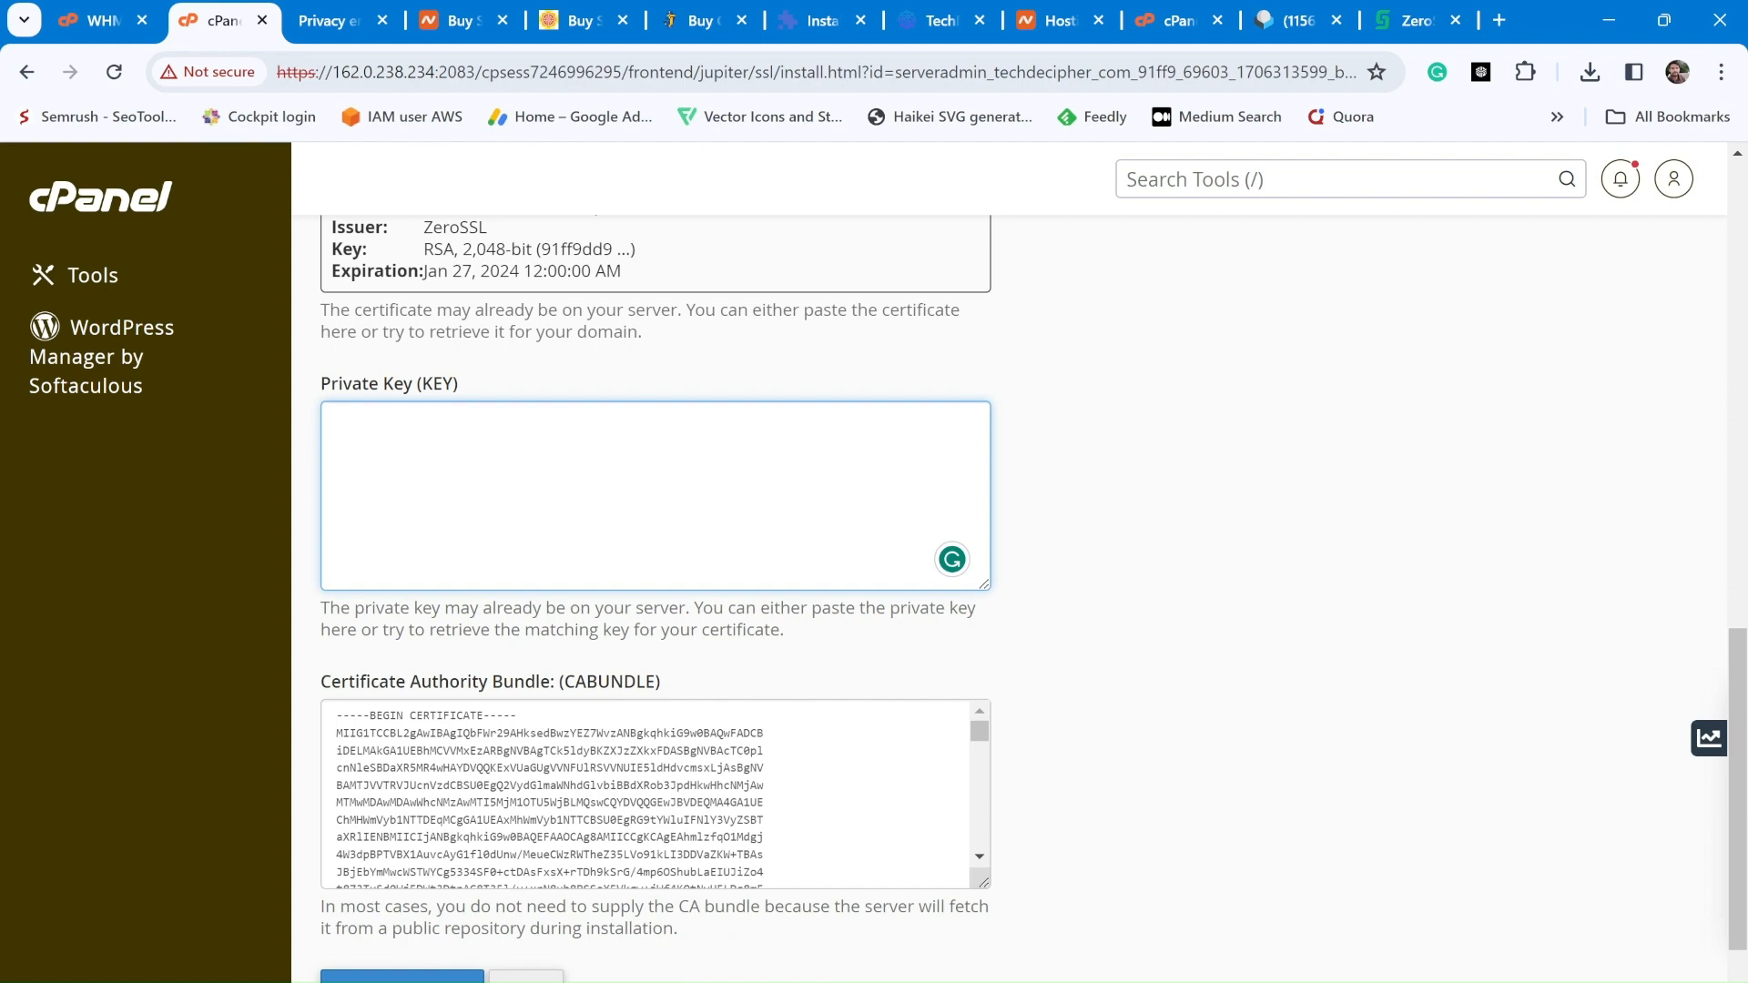
key("ctrl+v")
left_click(1224, 688)
Install the certificate for serveradmin.techdecipher.com and acknowledge the installation message
scroll(1320, 364, "down", 2)
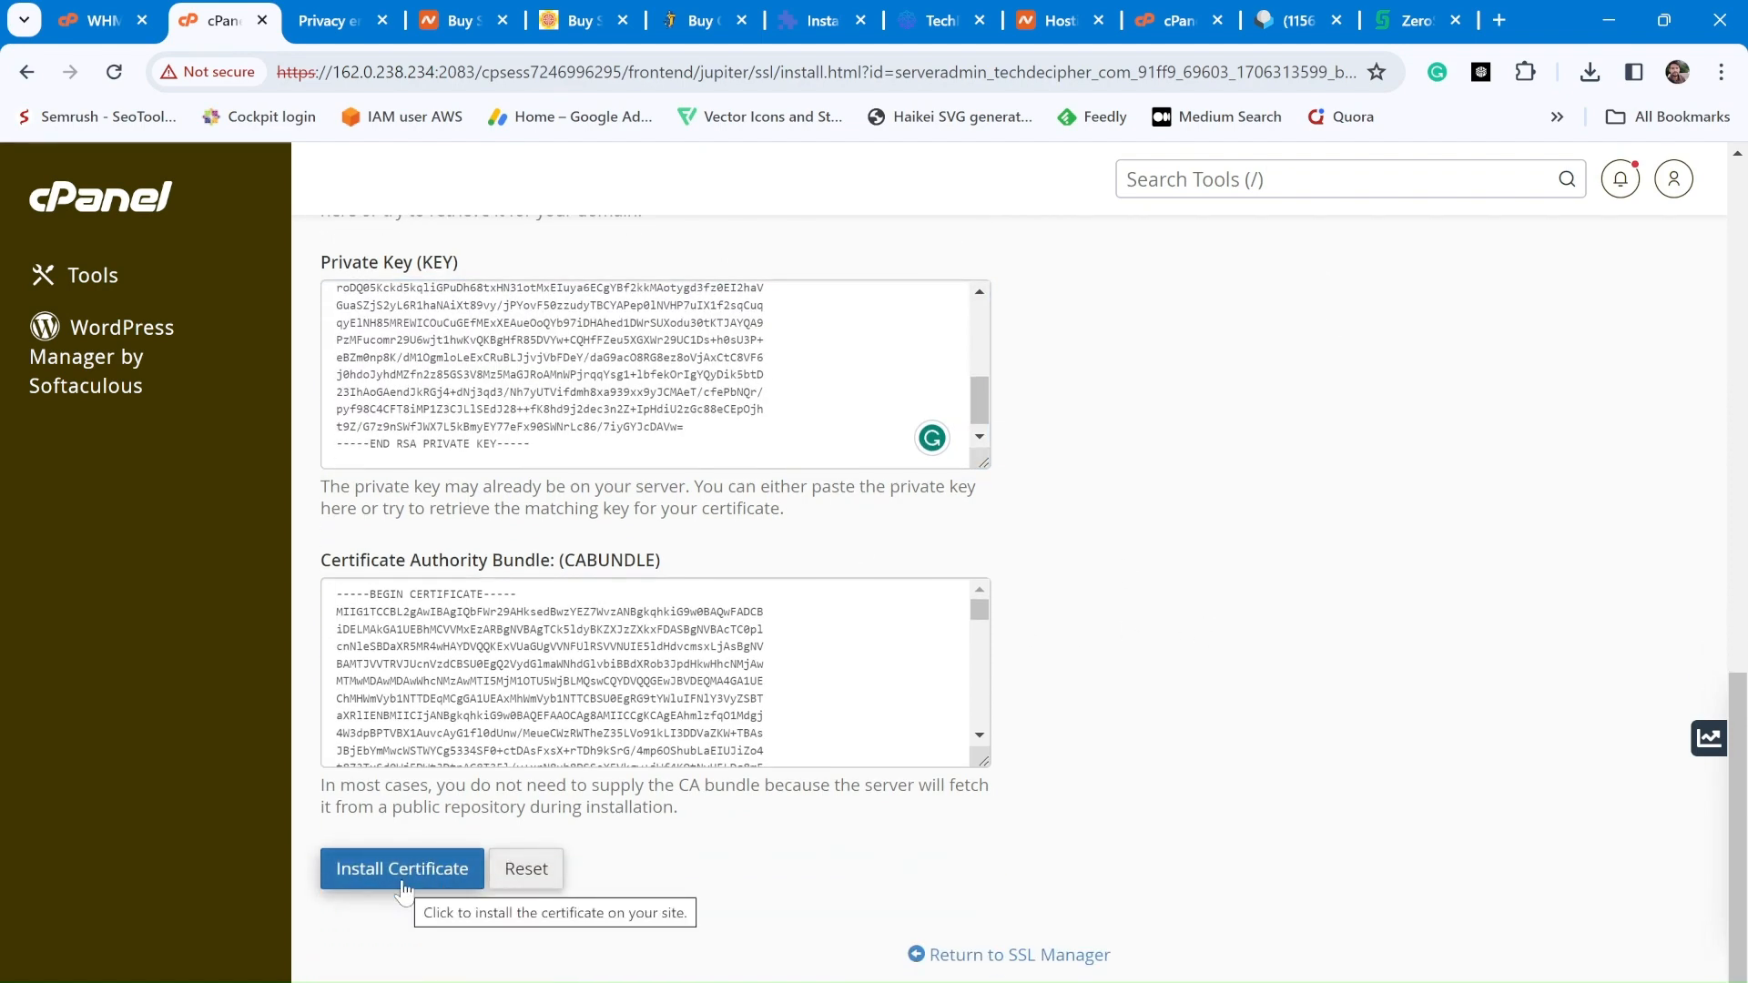
left_click(402, 881)
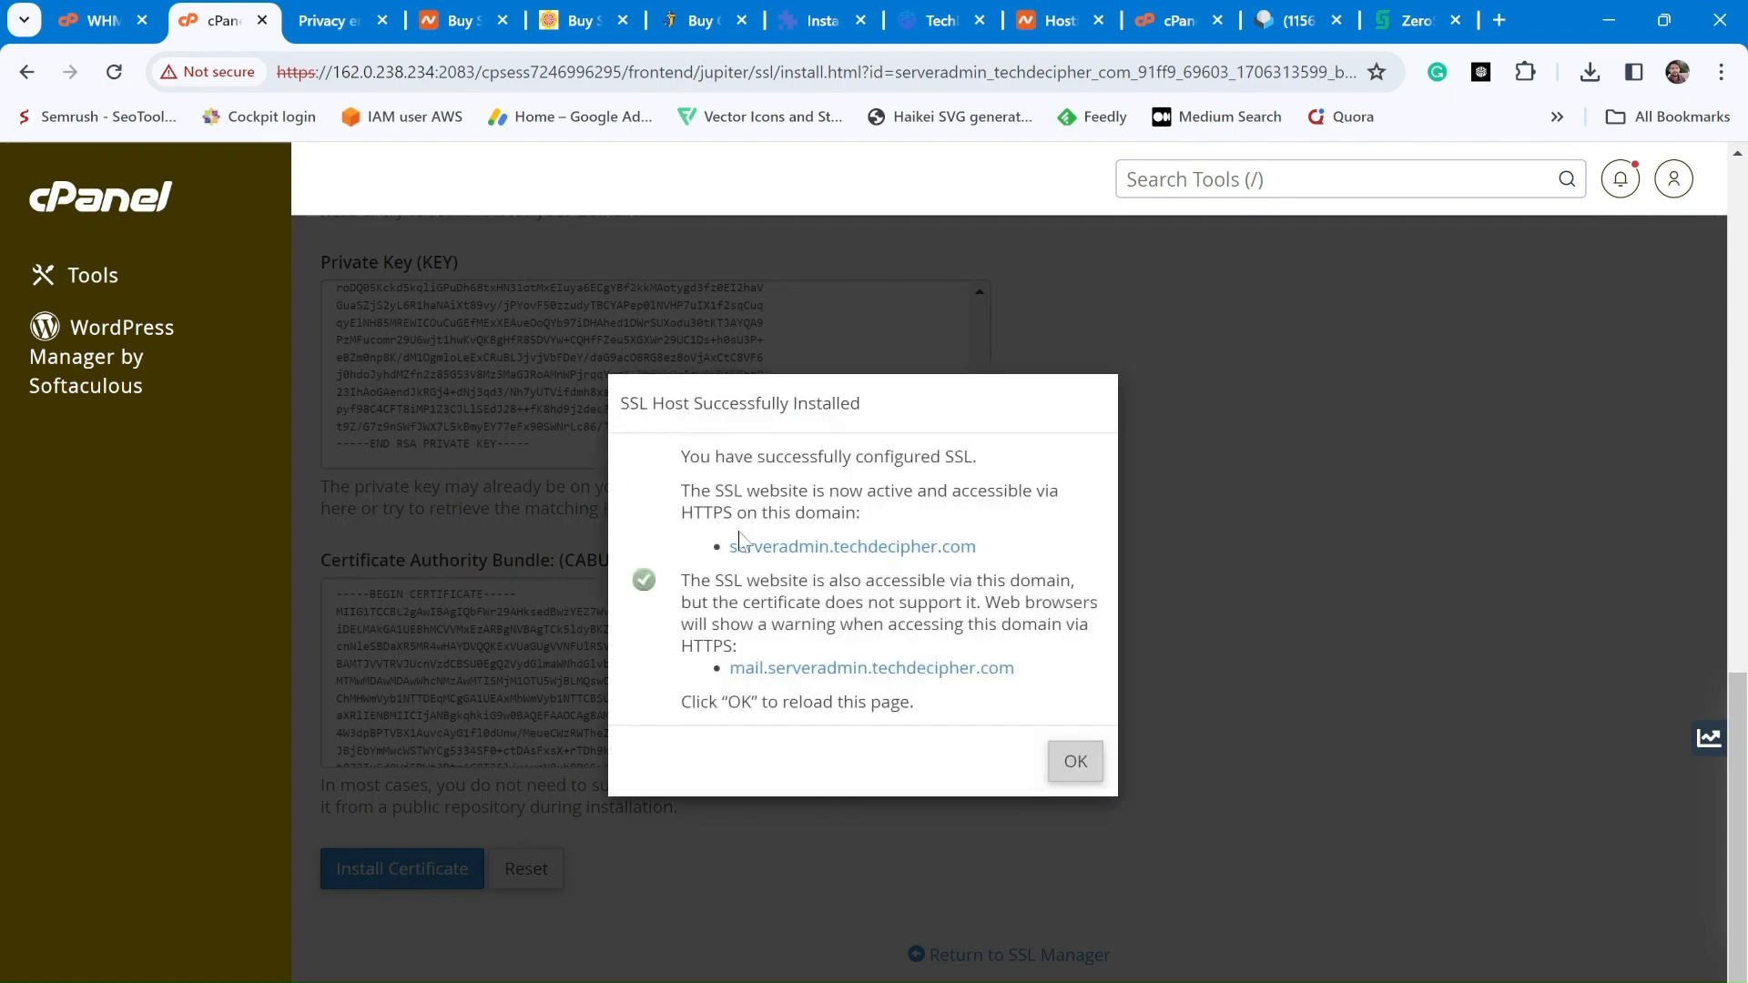
left_click(1071, 756)
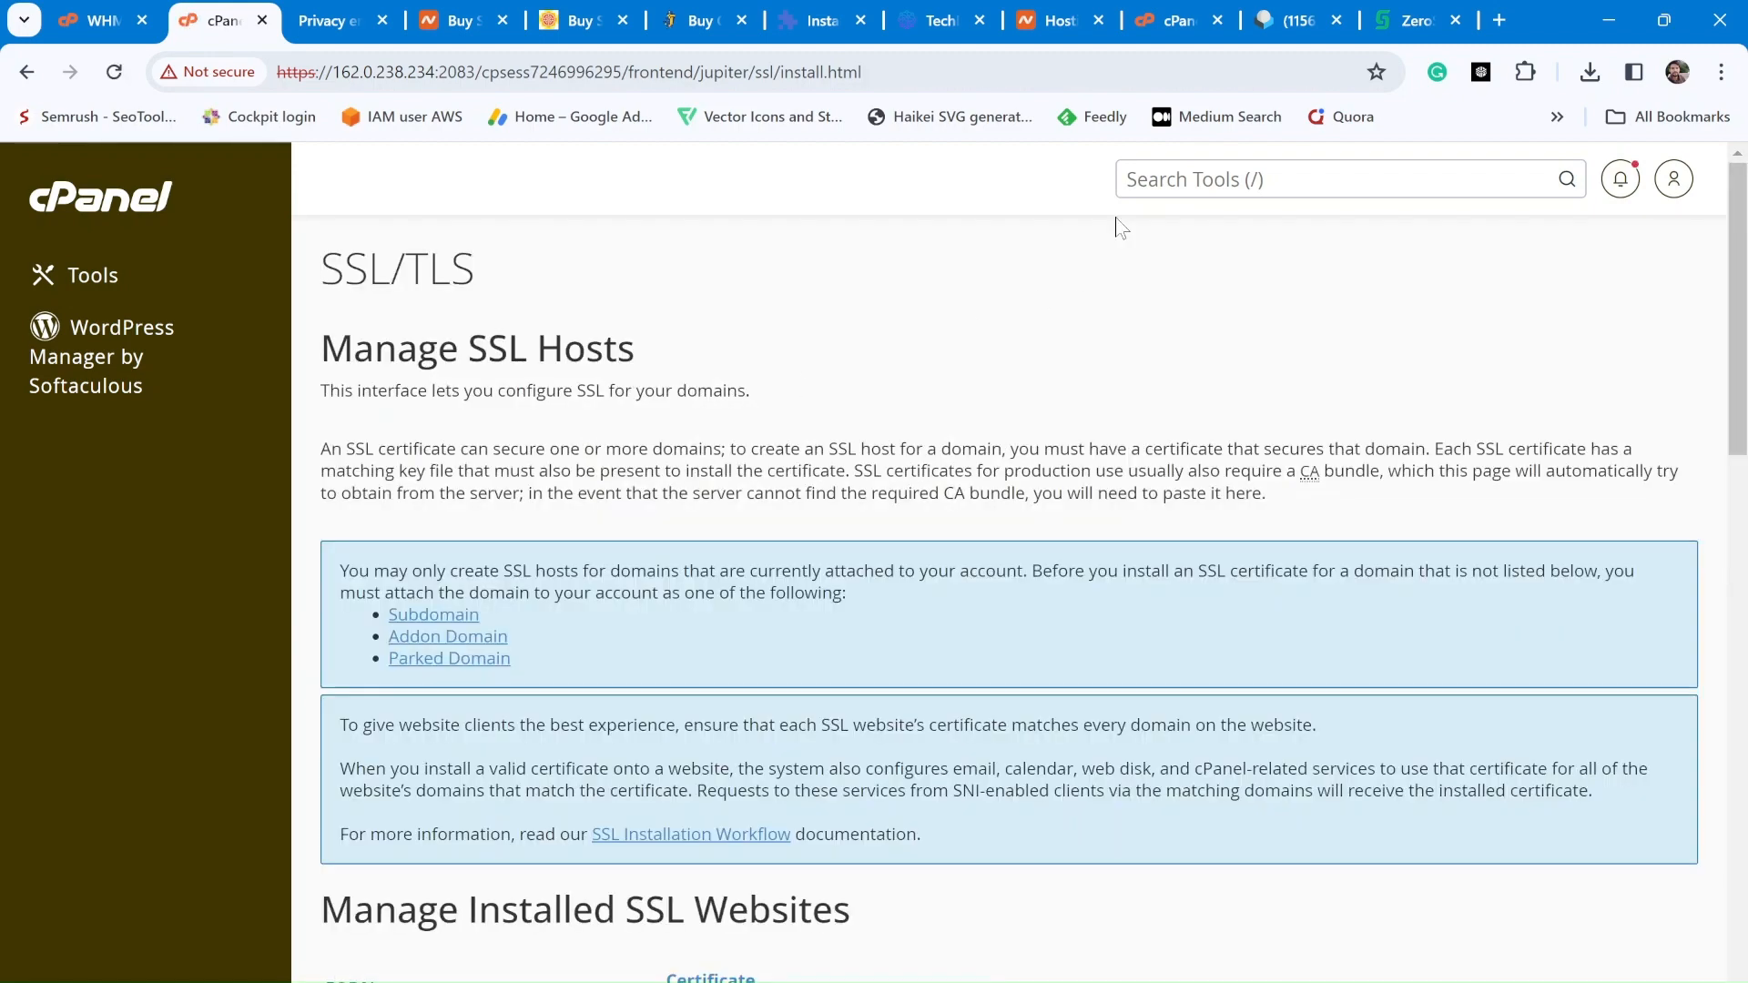
Find the SSL/TLS Status tool with the search "ssl", and reload the serveradmin.techdecipher.com site to inspect its connection security
type("ssl")
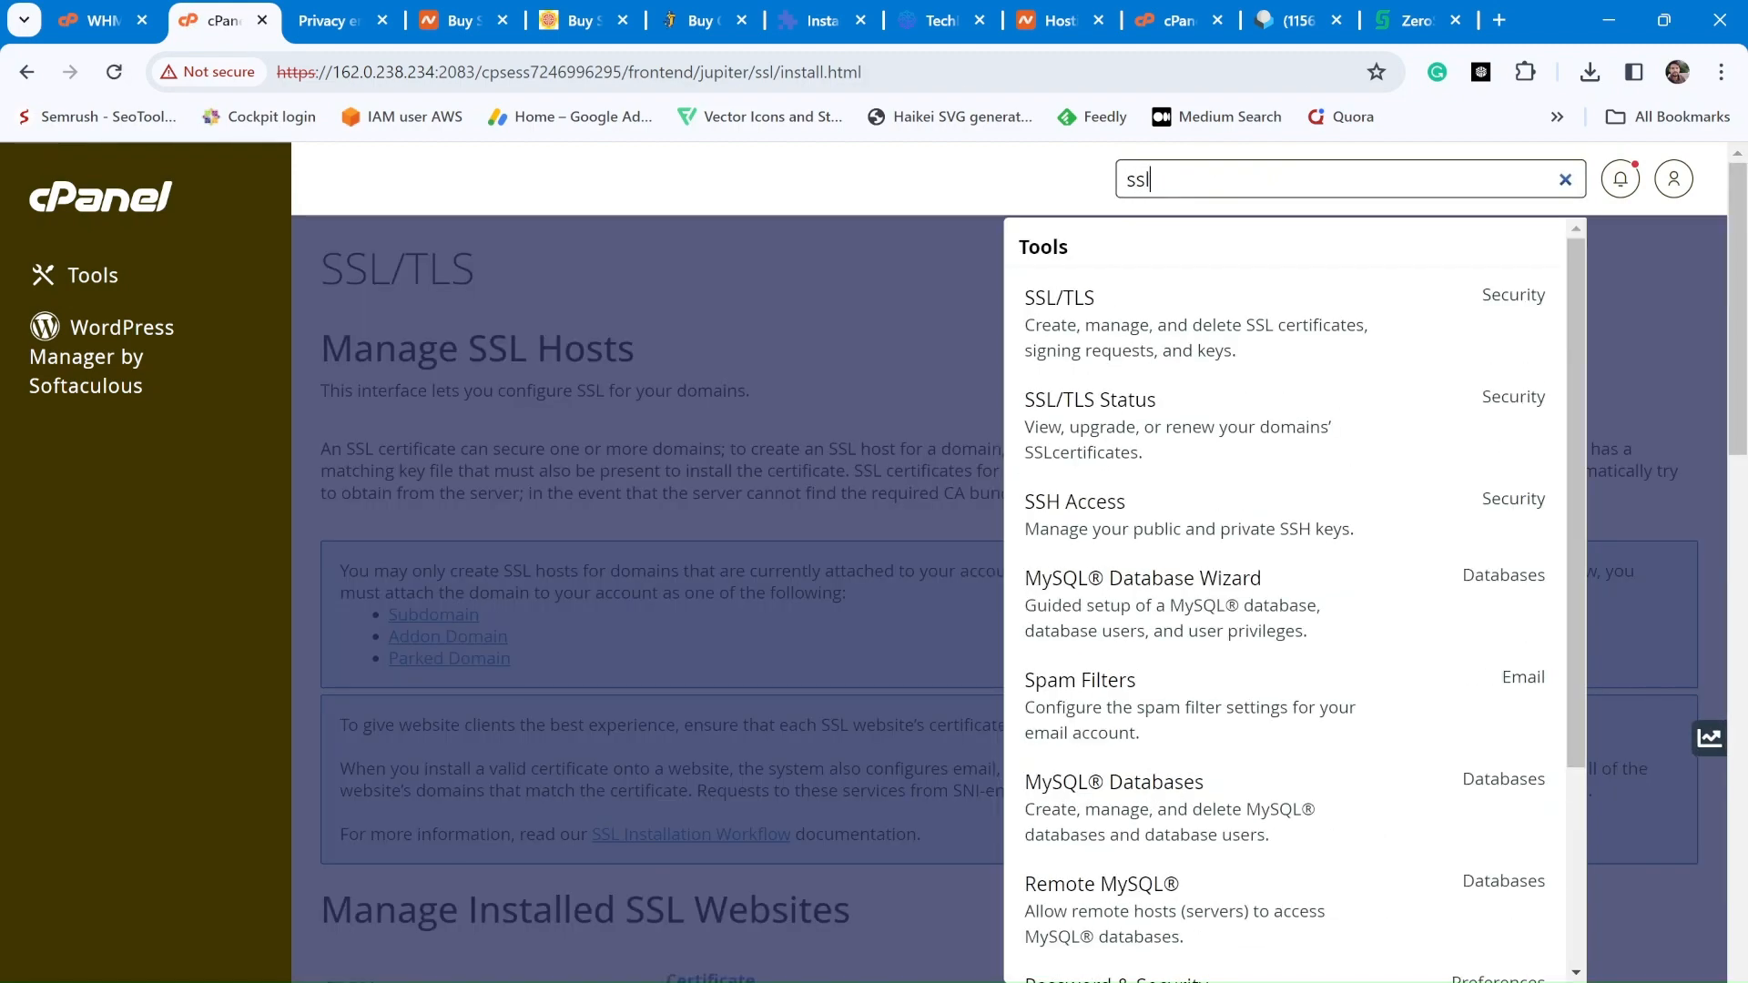
left_click(1154, 444)
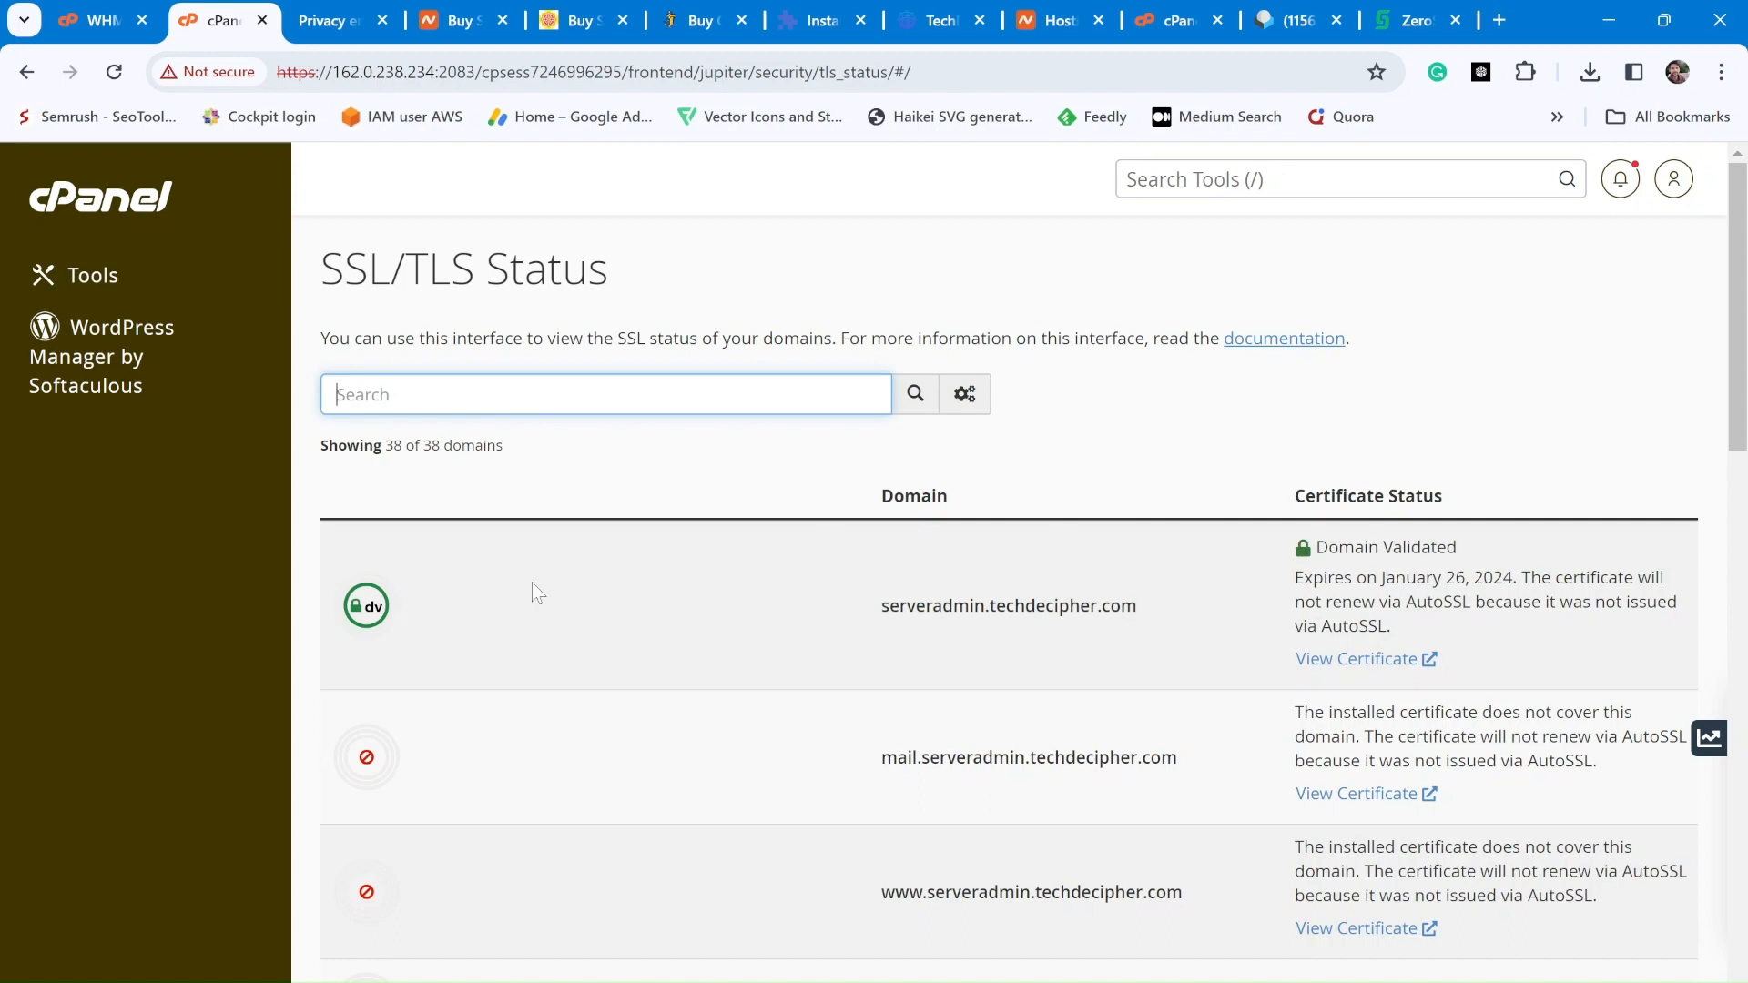
left_click(336, 20)
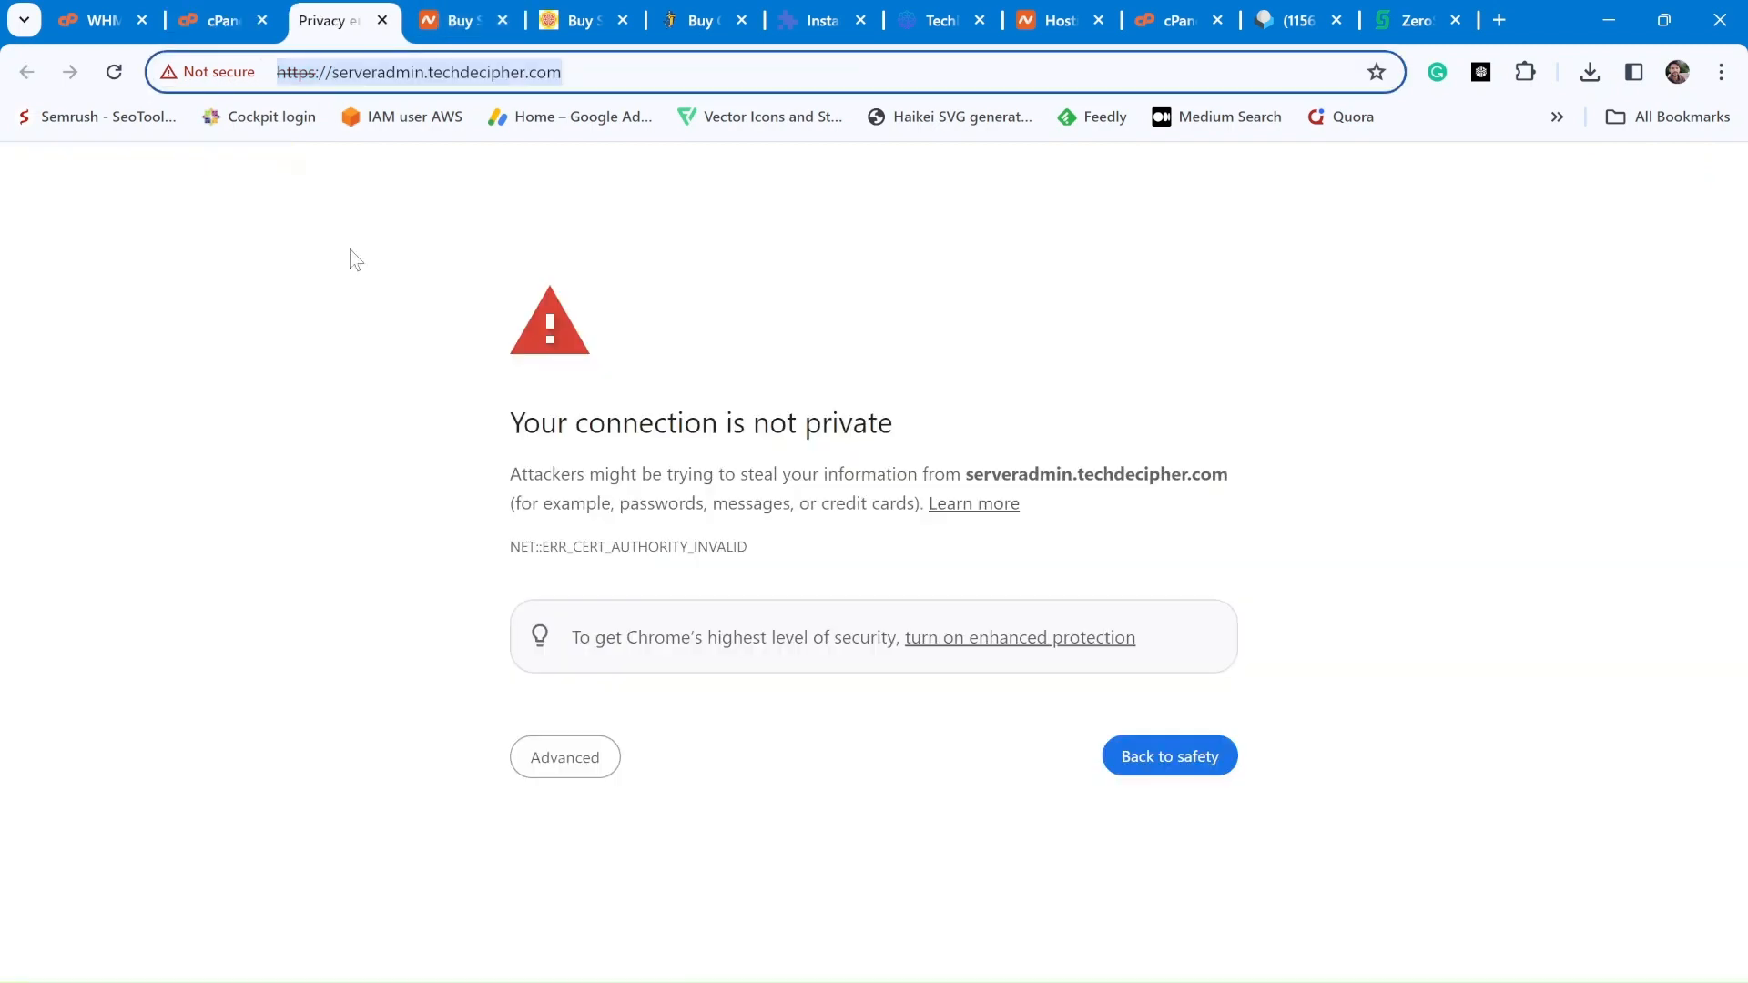
left_click(114, 73)
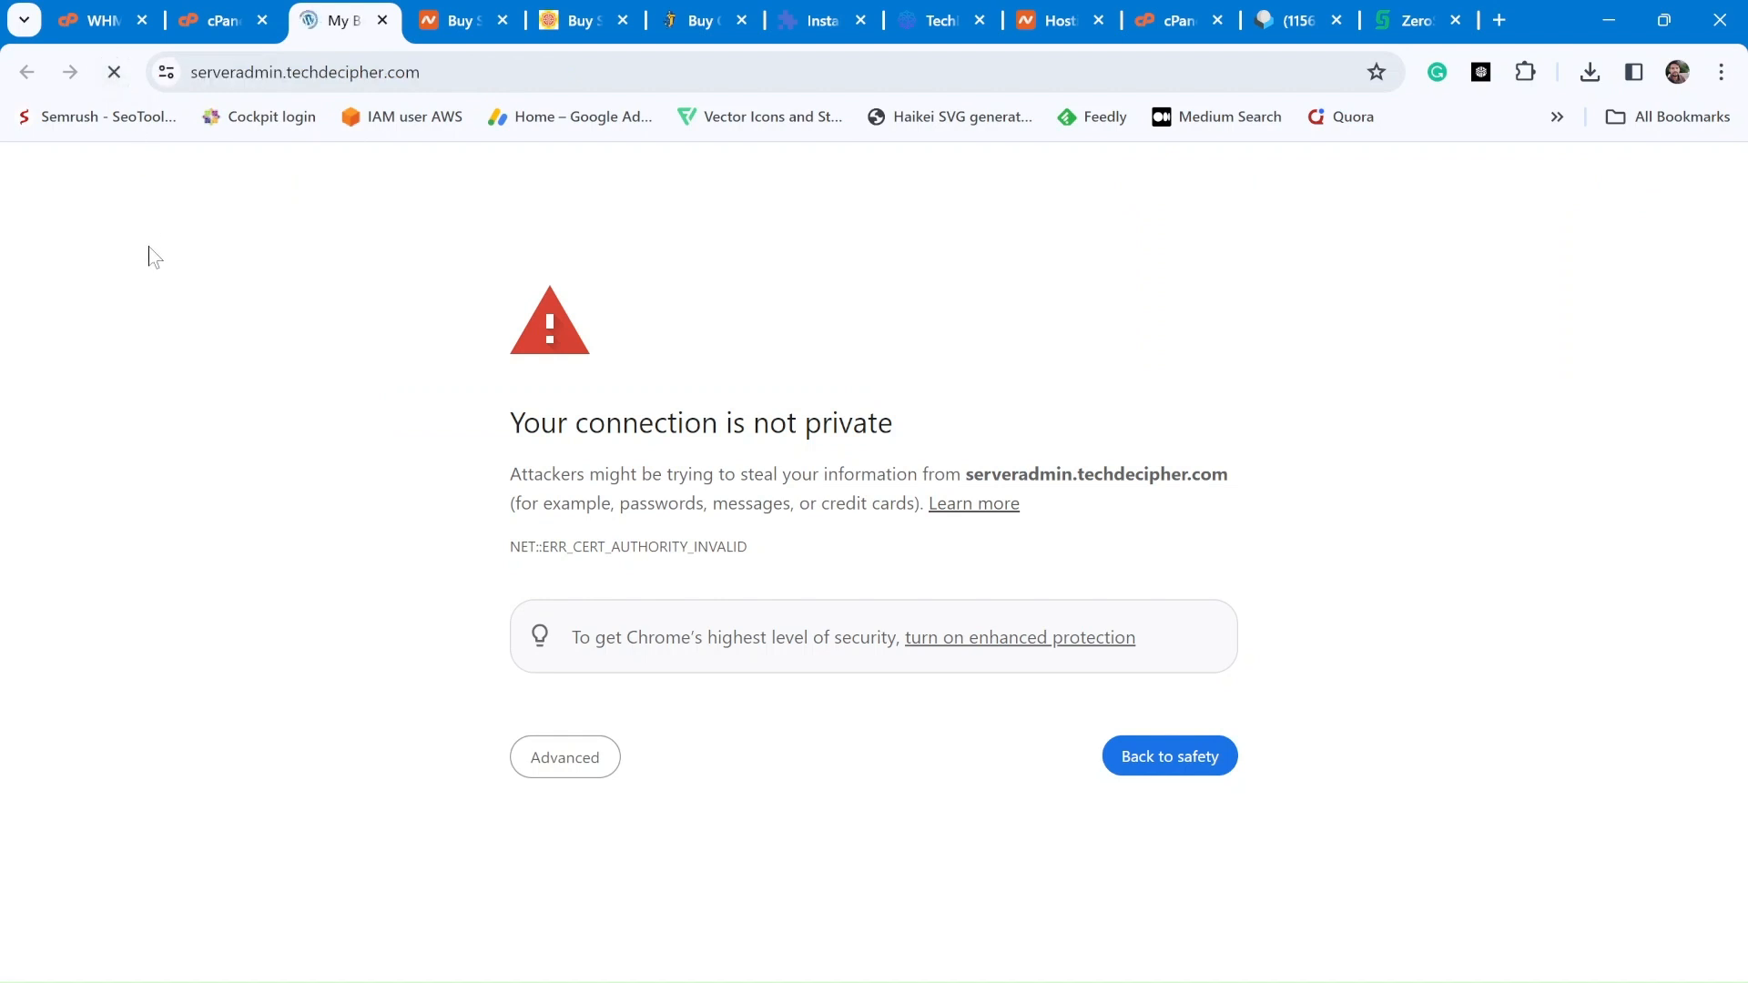
left_click(166, 72)
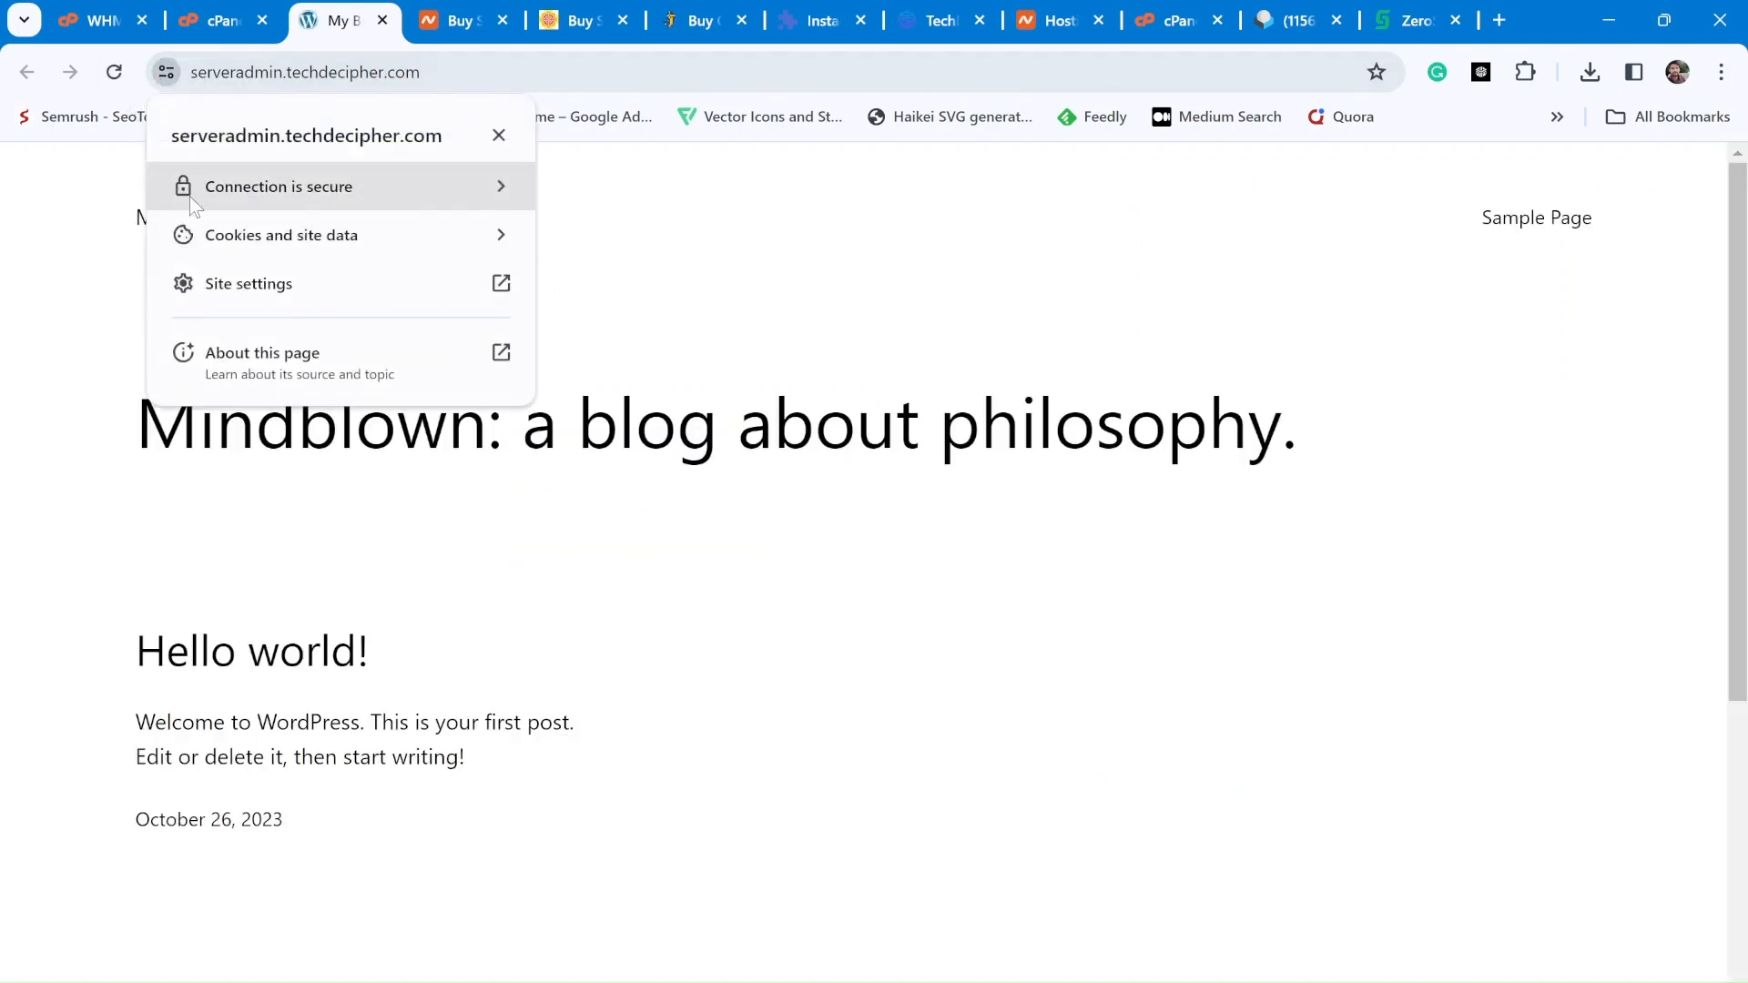
left_click(649, 290)
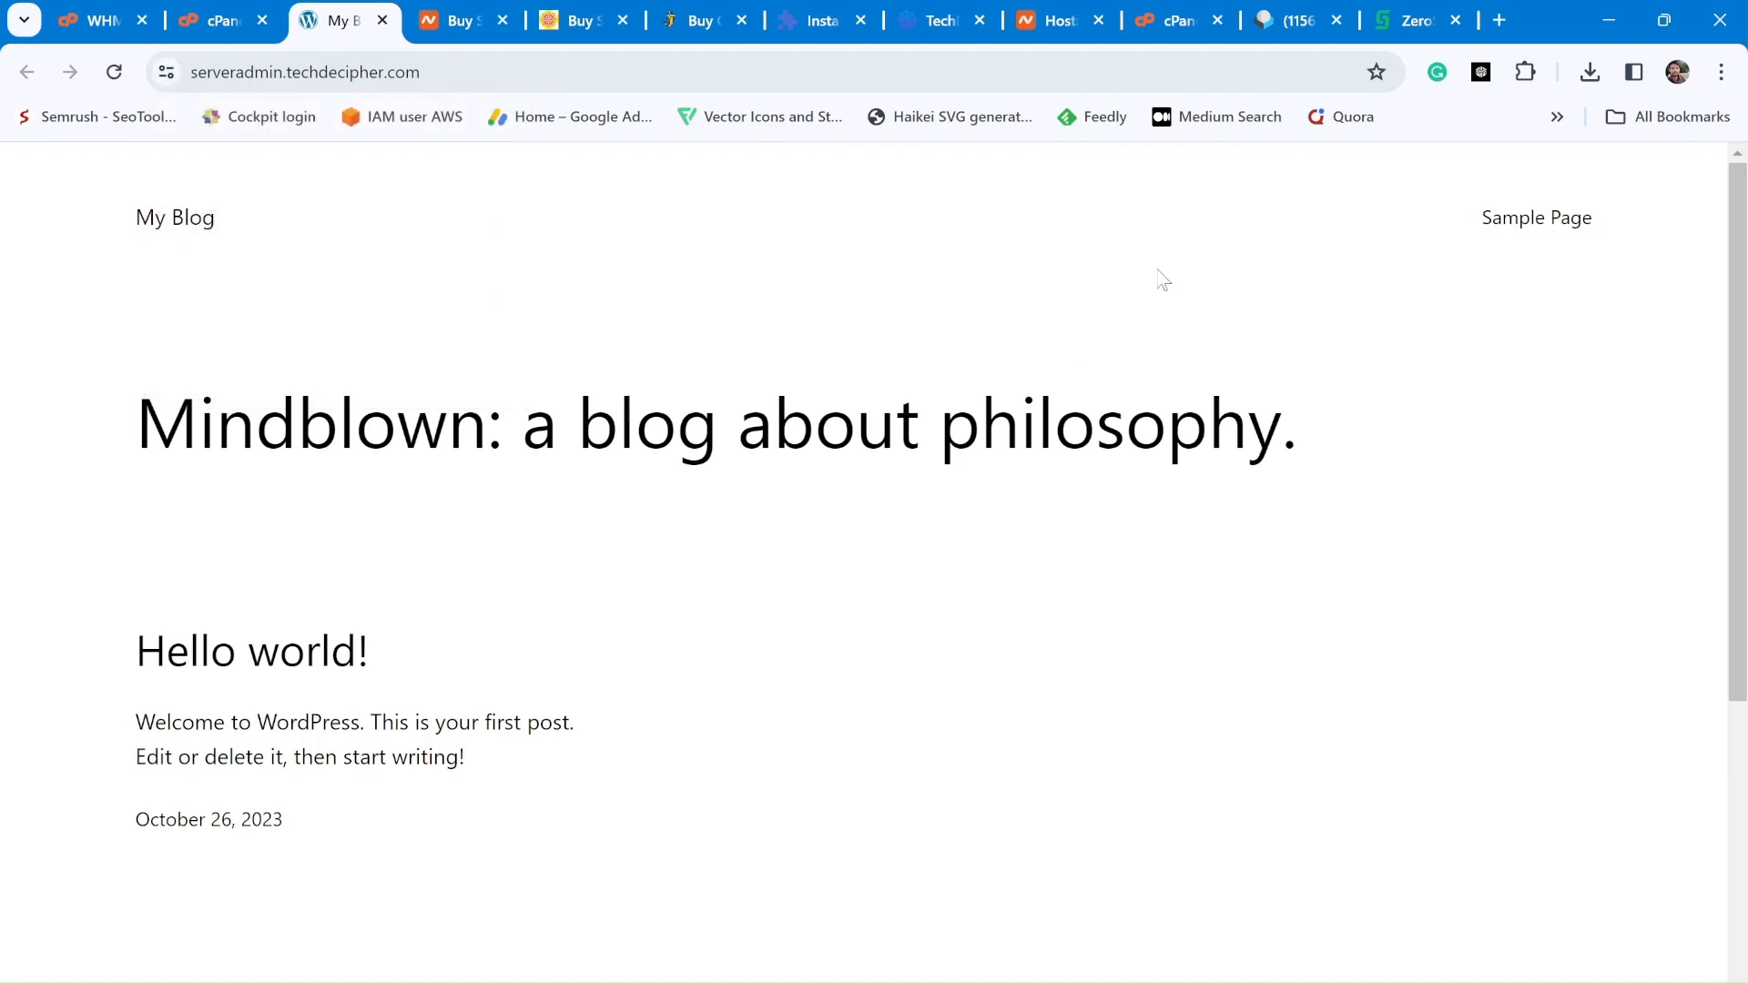
Open techdecipher.com in a new browser tab and browse its home page down to the Latest Posts
left_click(1500, 20)
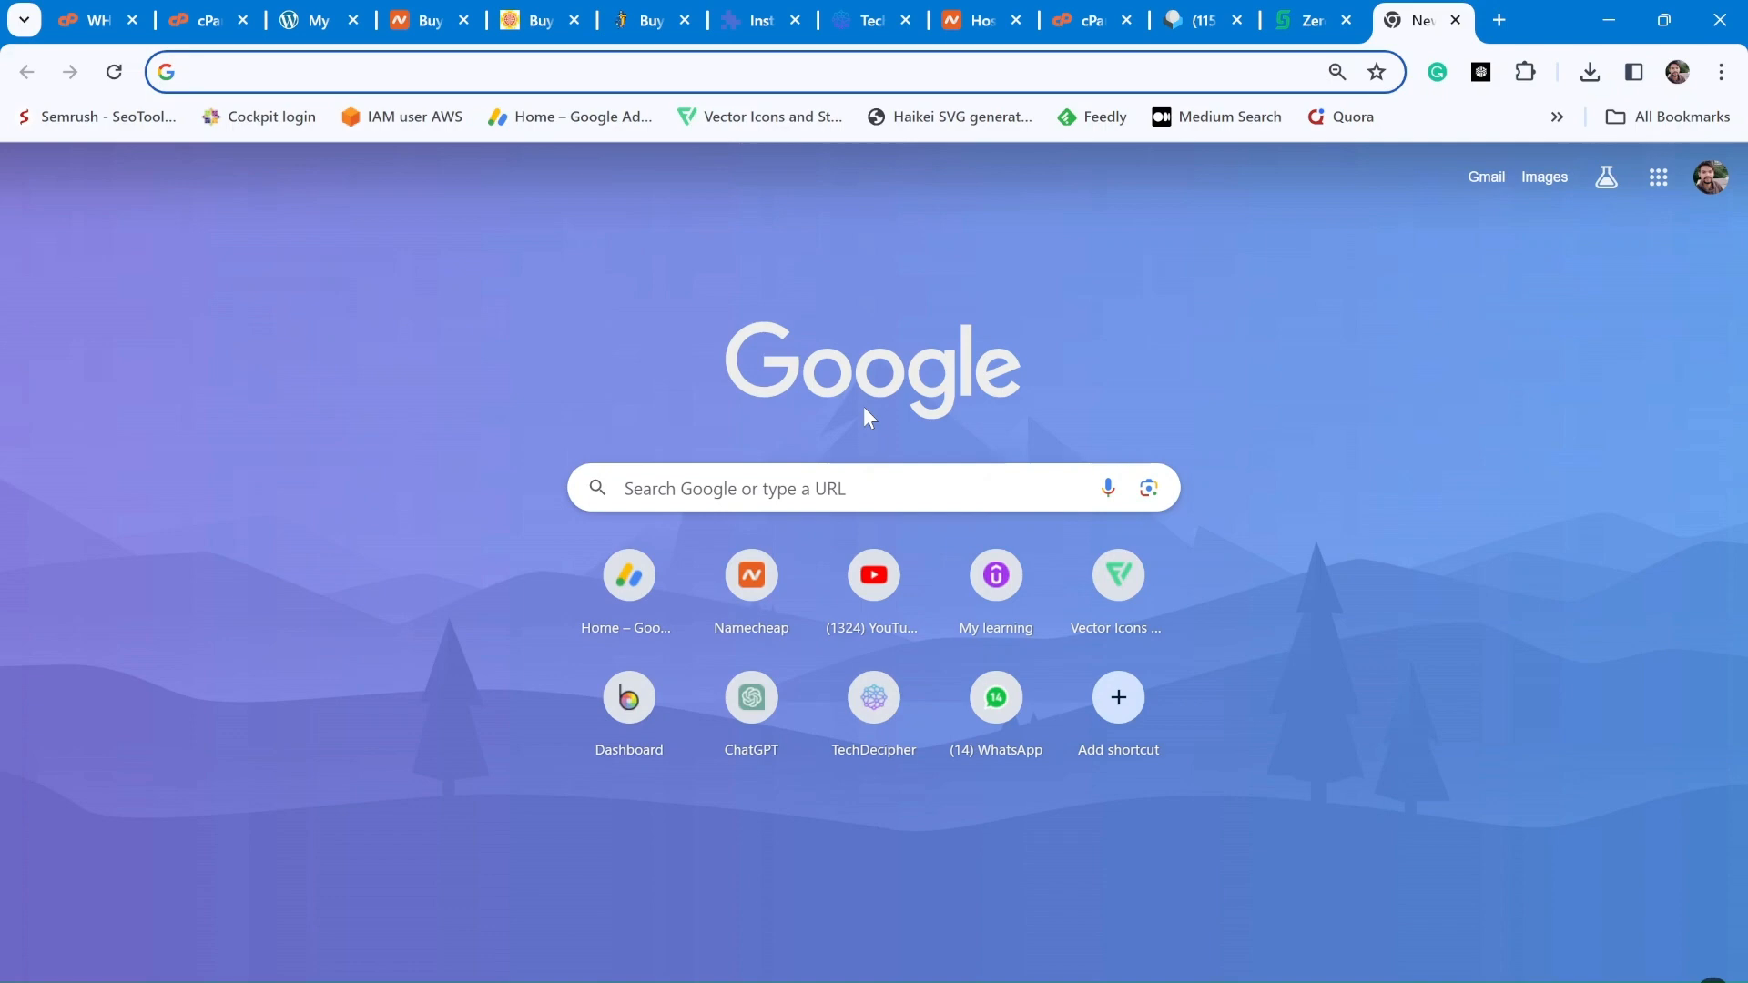
type("techdecipher.com")
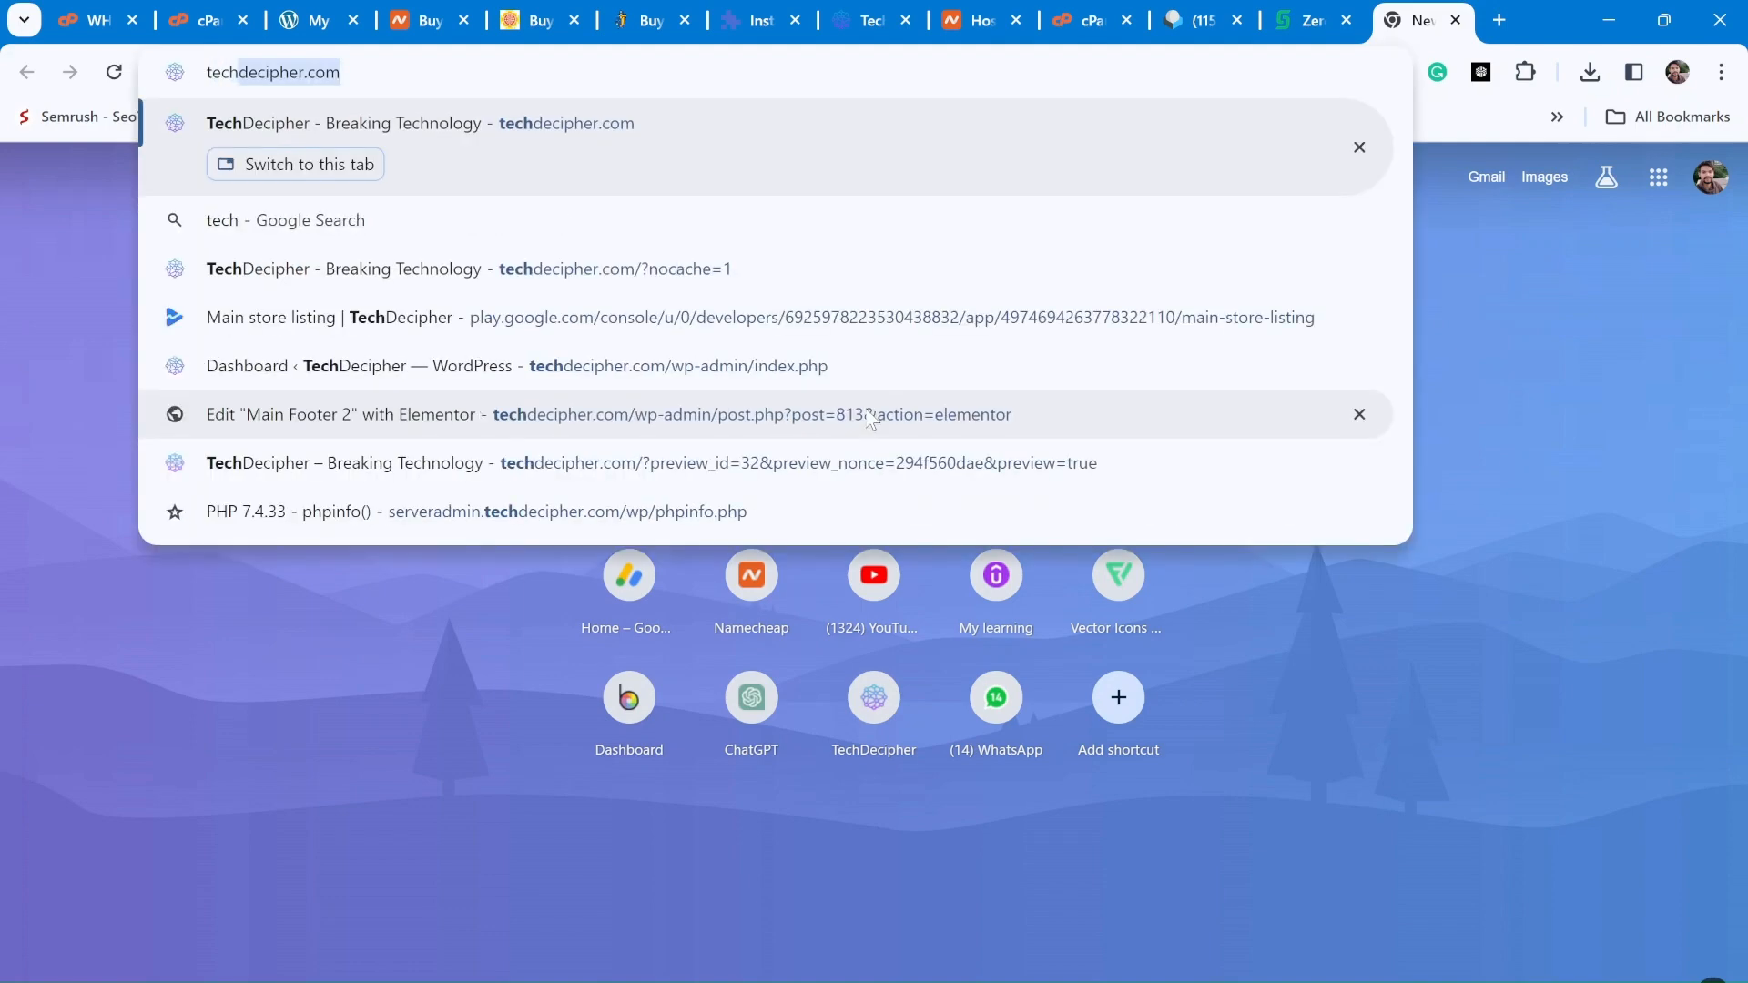
key("Return")
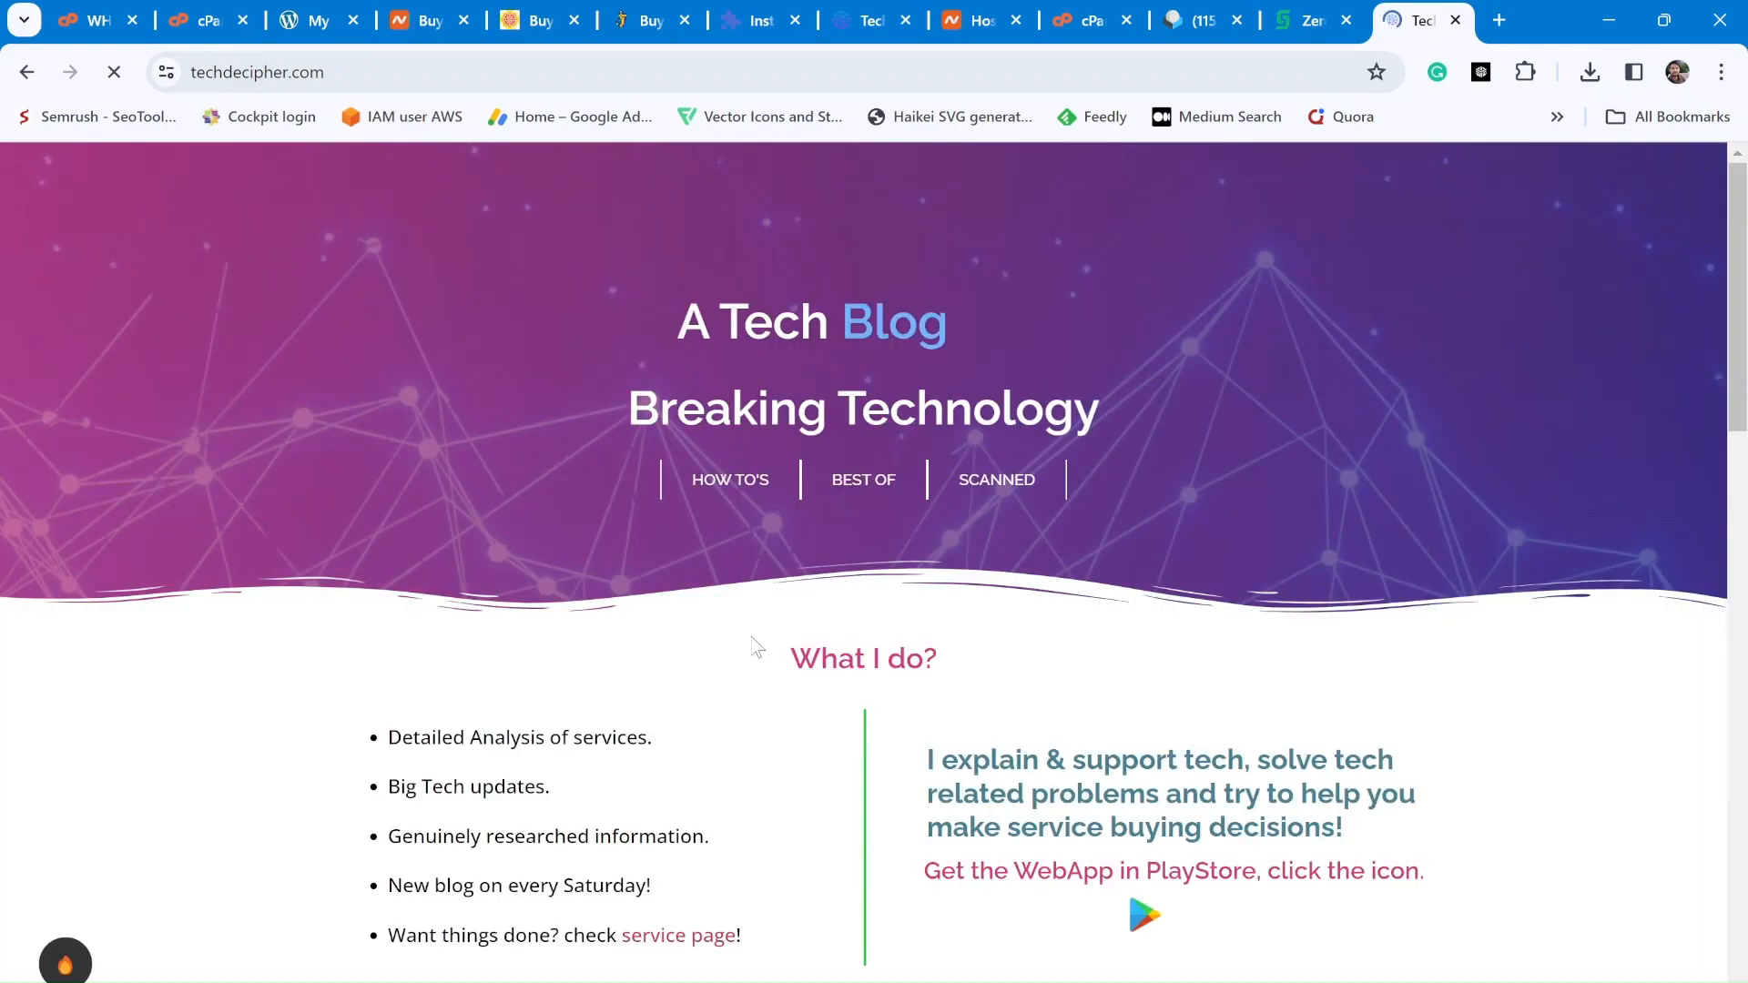
scroll(664, 714, "down", 10)
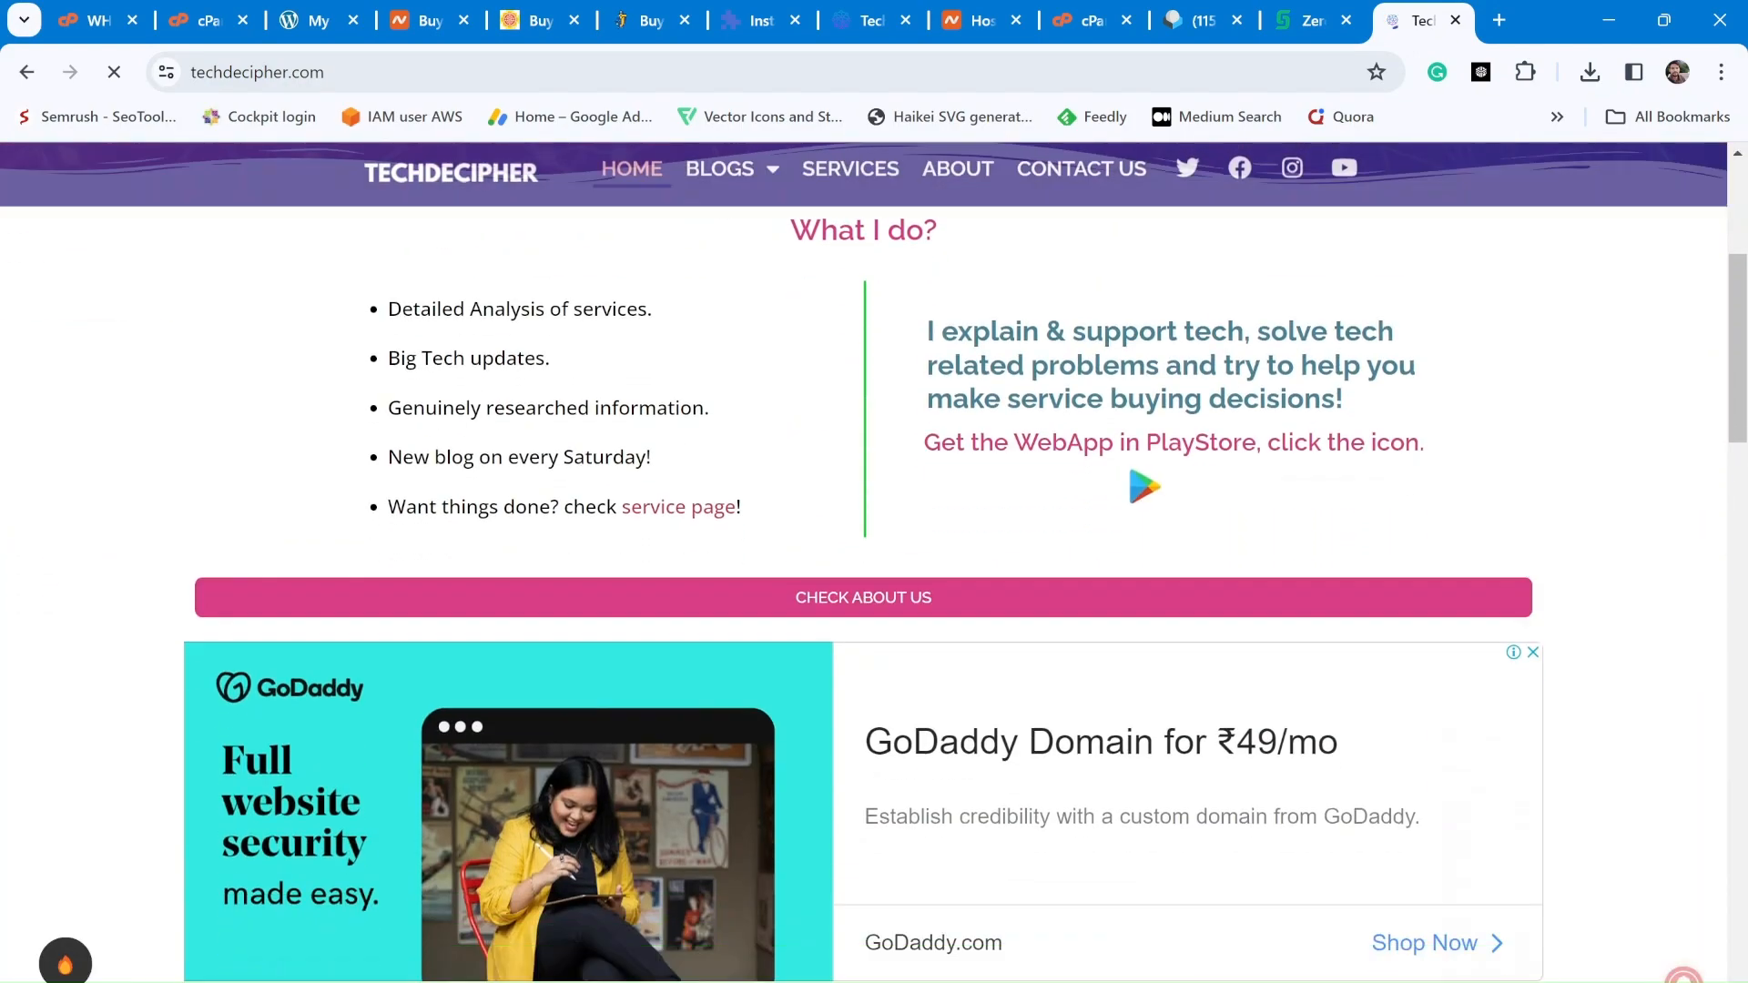
scroll(660, 709, "down", 4)
scroll(660, 709, "up", 1)
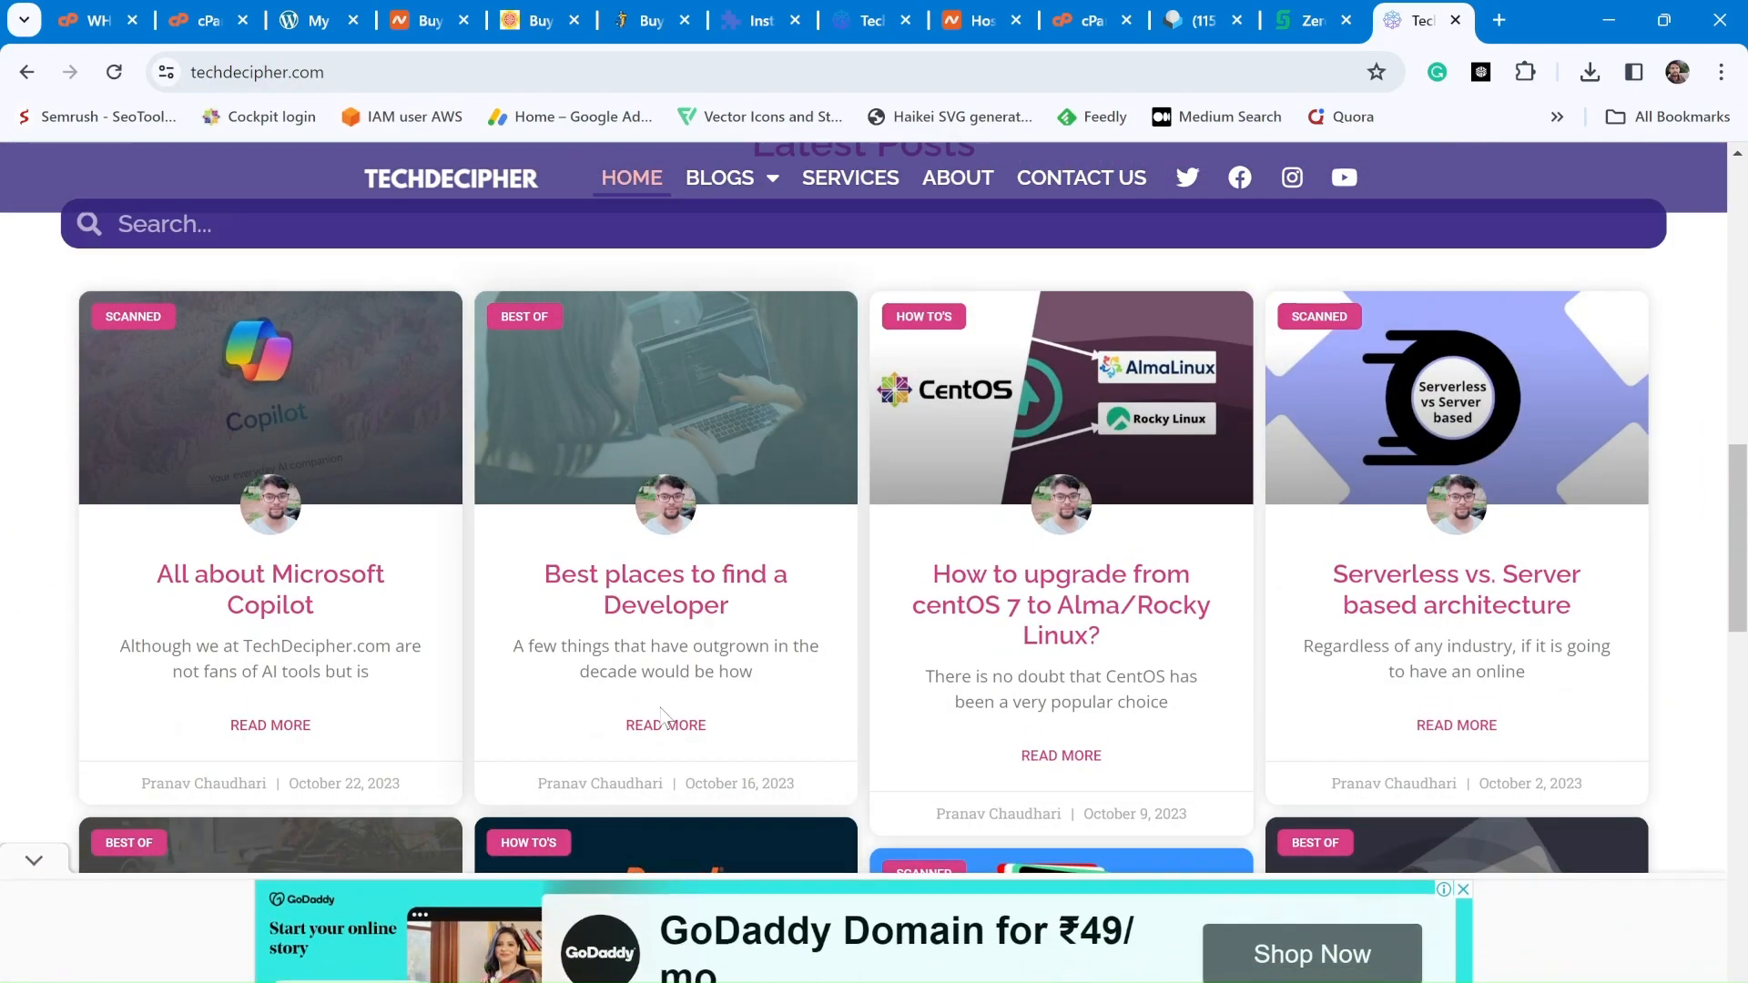